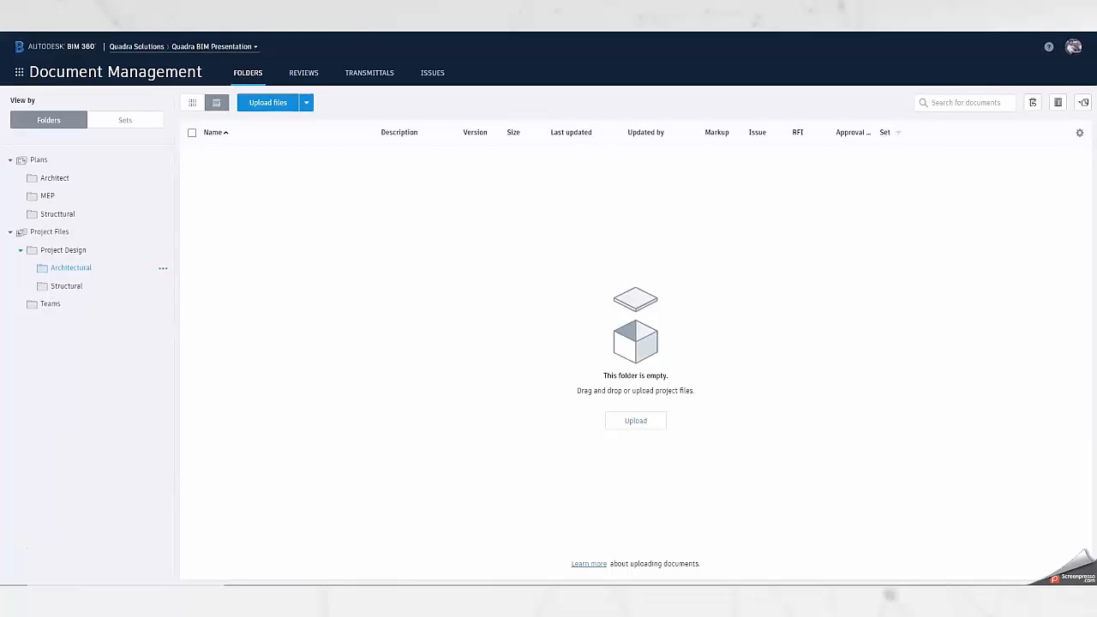
mouse_move(354, 563)
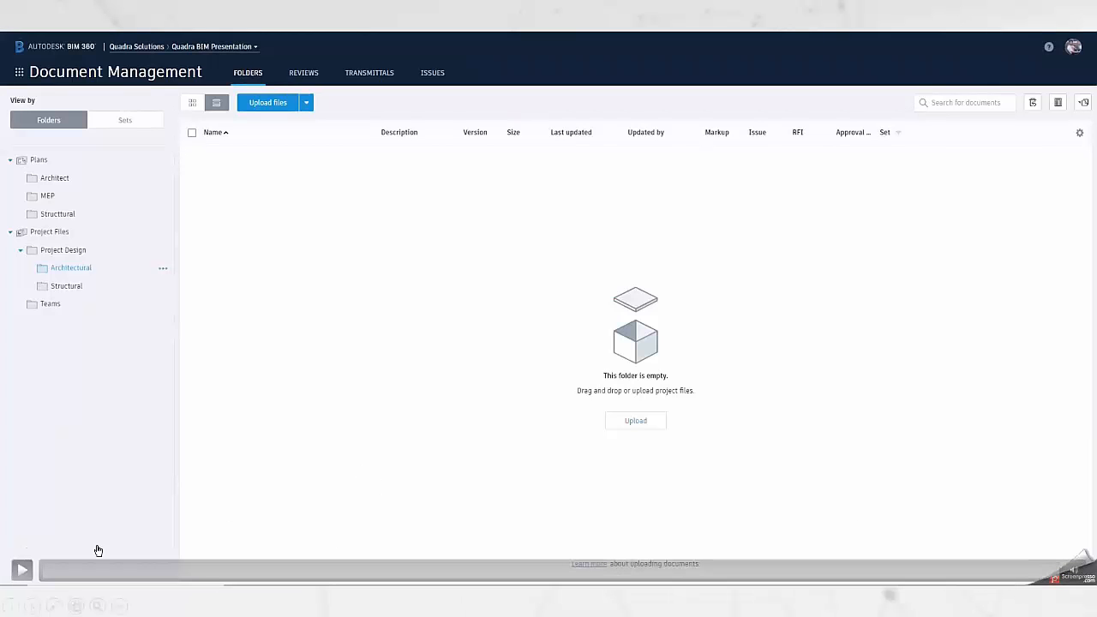
left_click(22, 570)
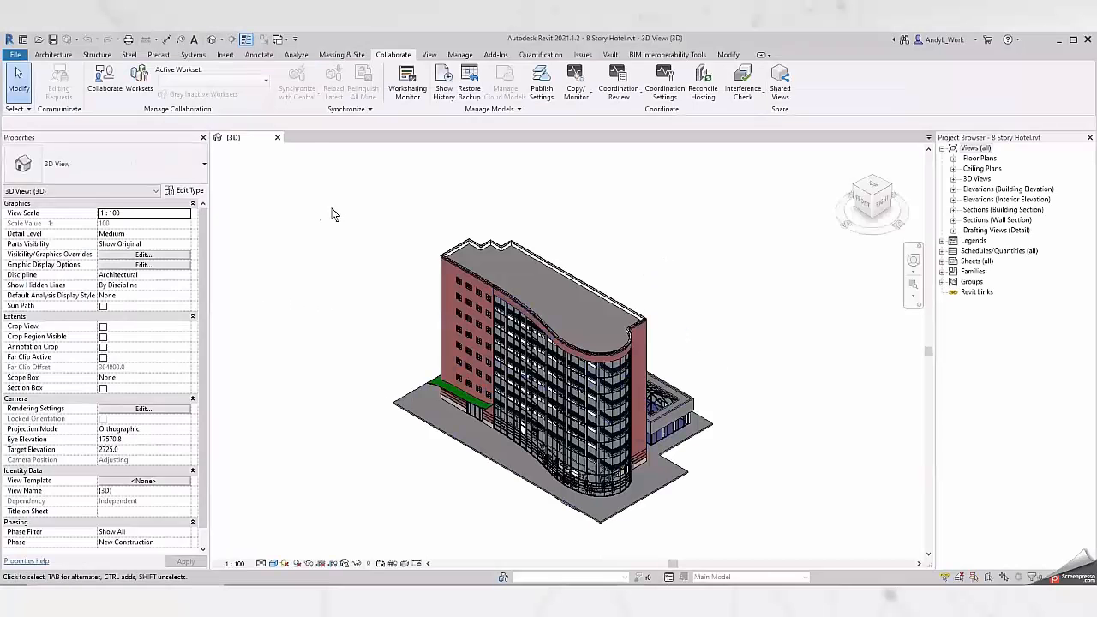
In Revit, enable collaboration for the 8 Story Hotel model through BIM 360 Document Management.
left_click(103, 84)
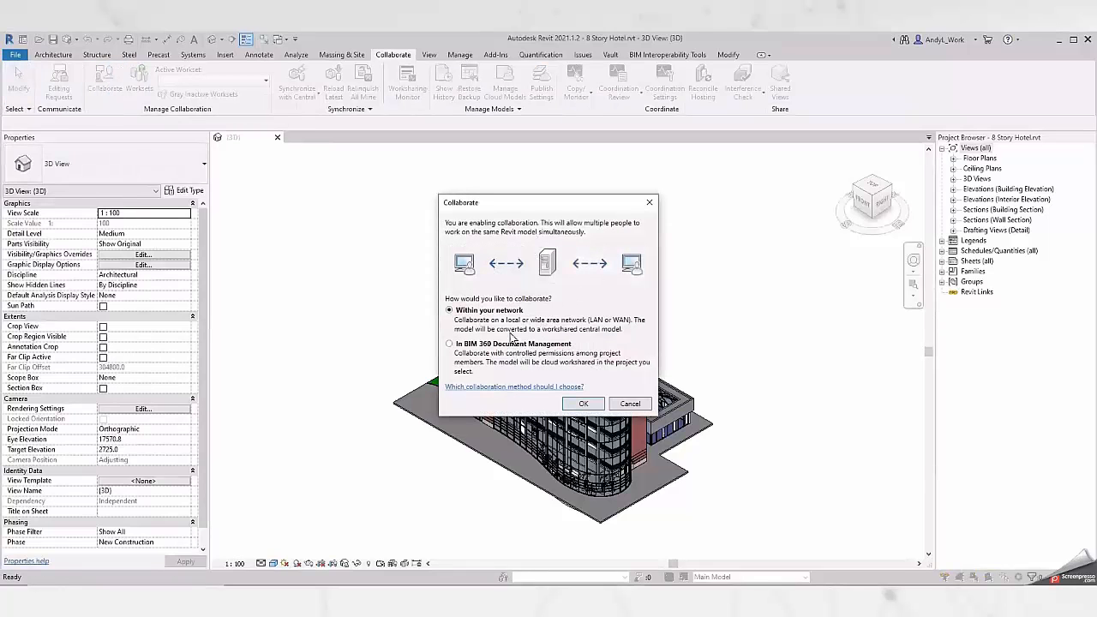
left_click(482, 345)
left_click(613, 402)
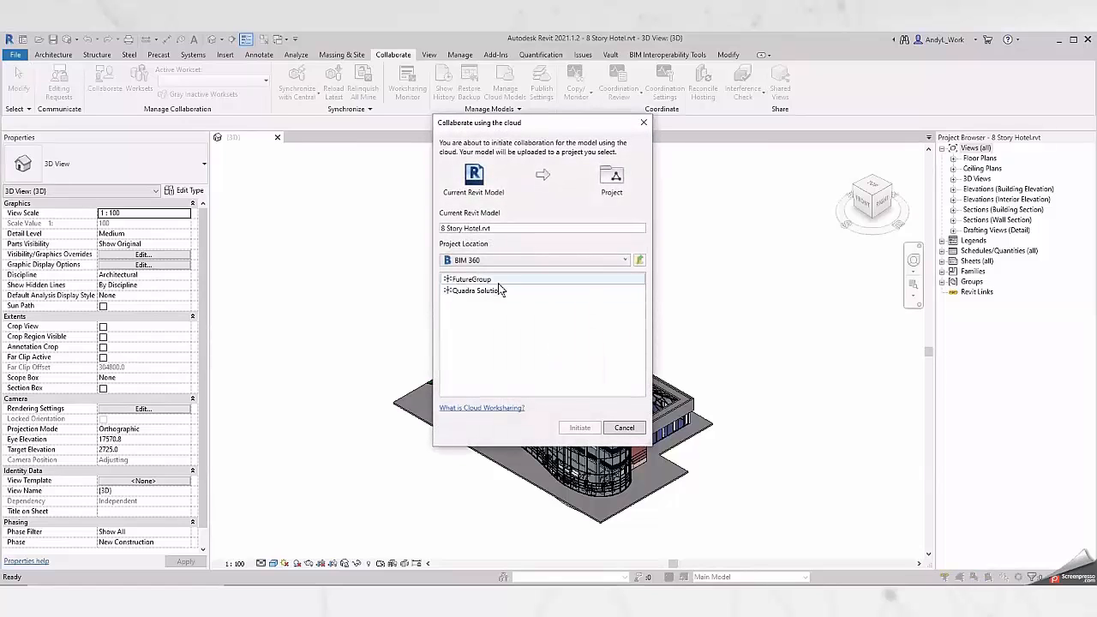
Choose the project location Quadra Solutions > Quadra BIM Presentation > Project Files > Project Design > Architectural for the model.
left_click(484, 291)
double_click(519, 291)
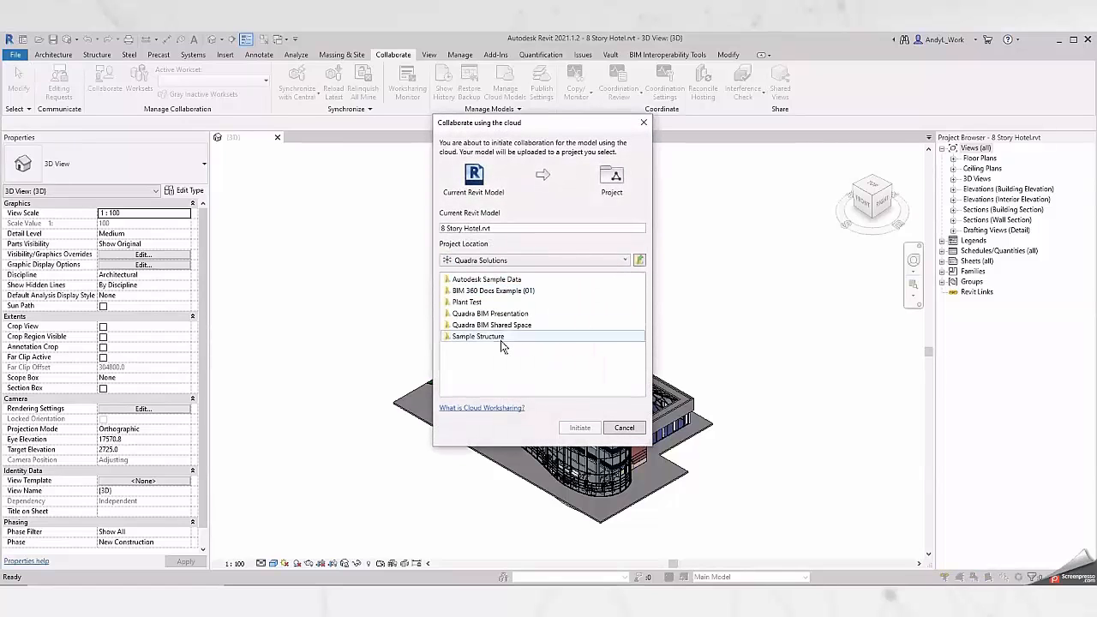
left_click(502, 315)
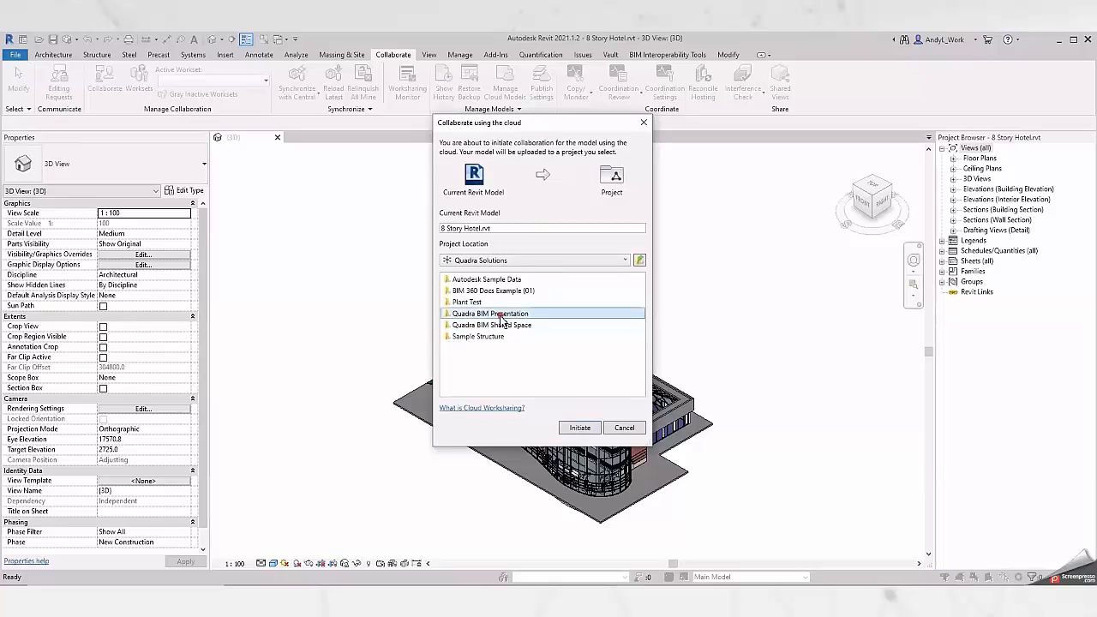
double_click(503, 314)
left_click(470, 283)
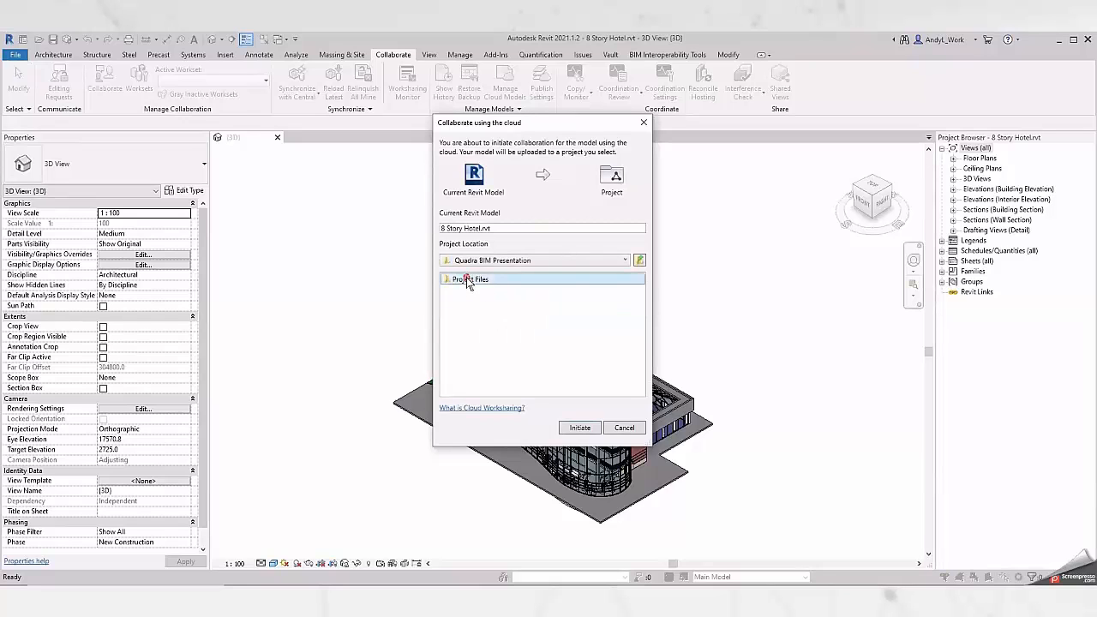
double_click(573, 287)
double_click(517, 283)
left_click(475, 282)
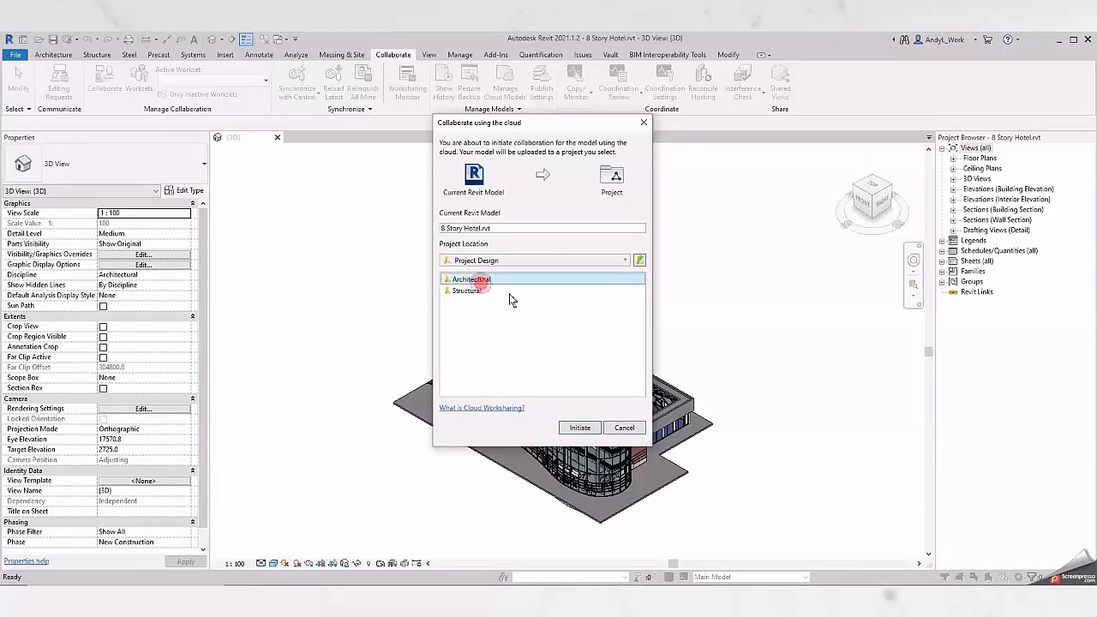
Check the folder path, initiate the cloud collaboration in the Architectural folder and close the completion dialog.
left_click(602, 261)
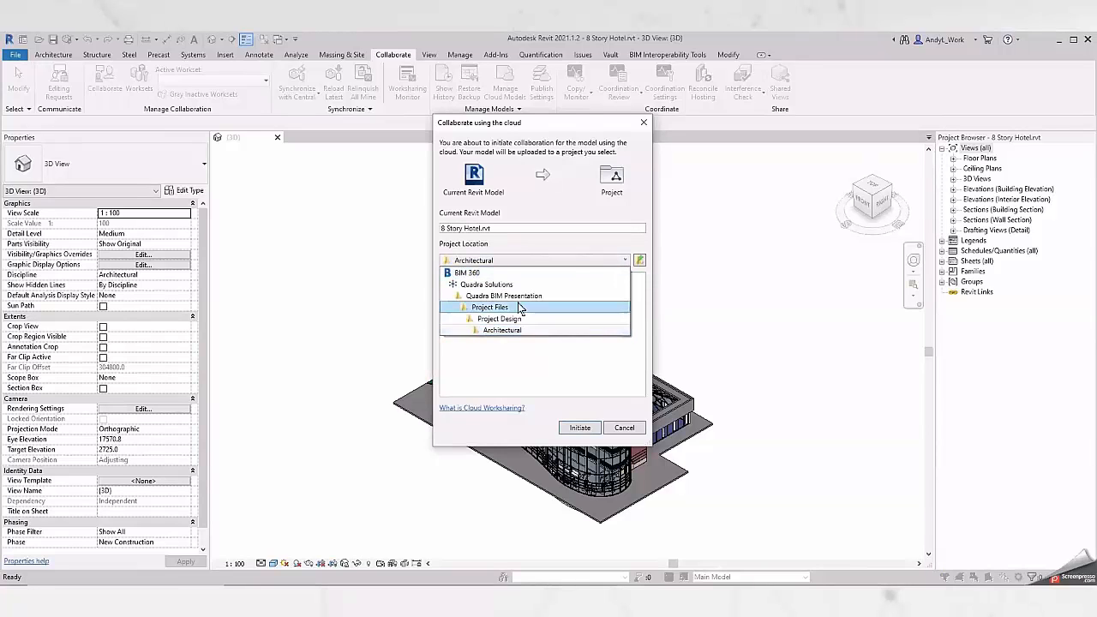
left_click(312, 339)
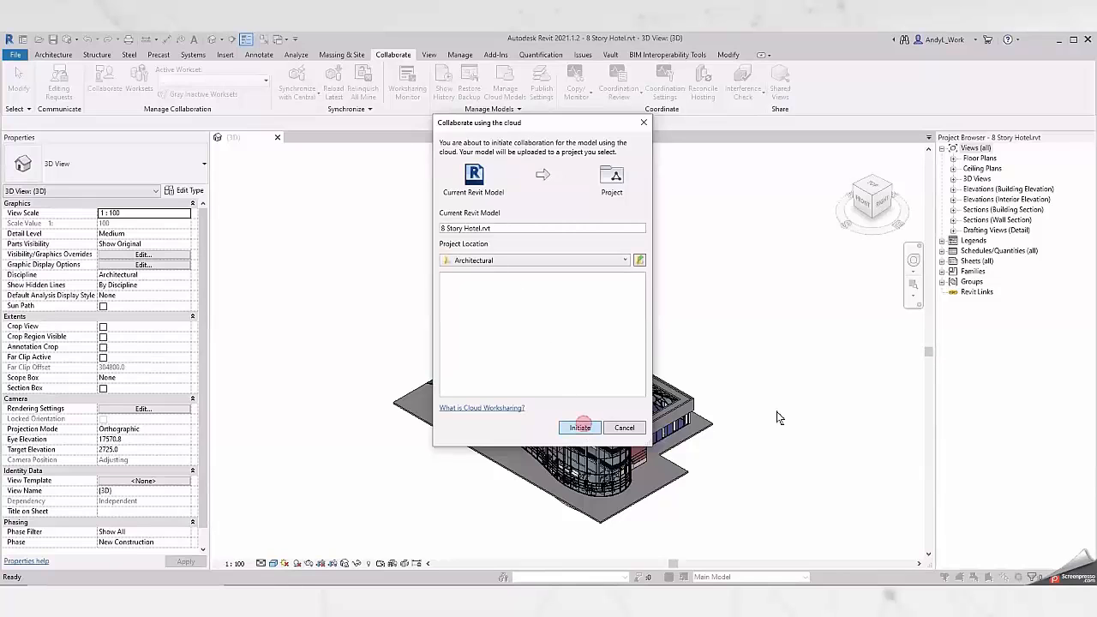
left_click(576, 427)
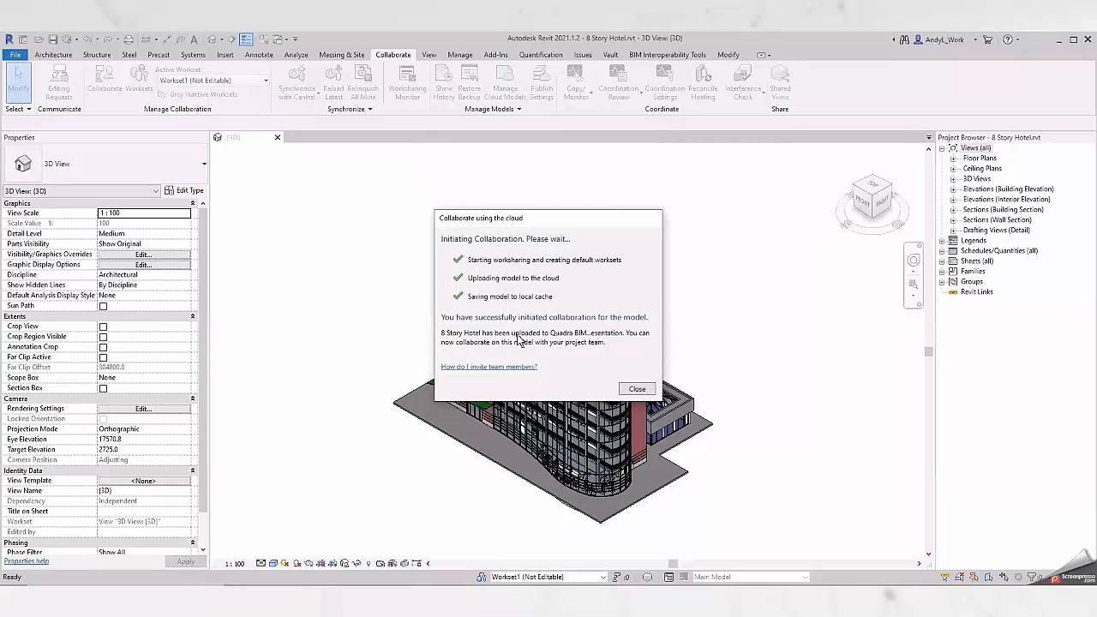
left_click(637, 388)
Check the Architectural folder in BIM 360 for the uploaded model, and return to Revit to list its sheets and floor plans.
key("alt+Tab")
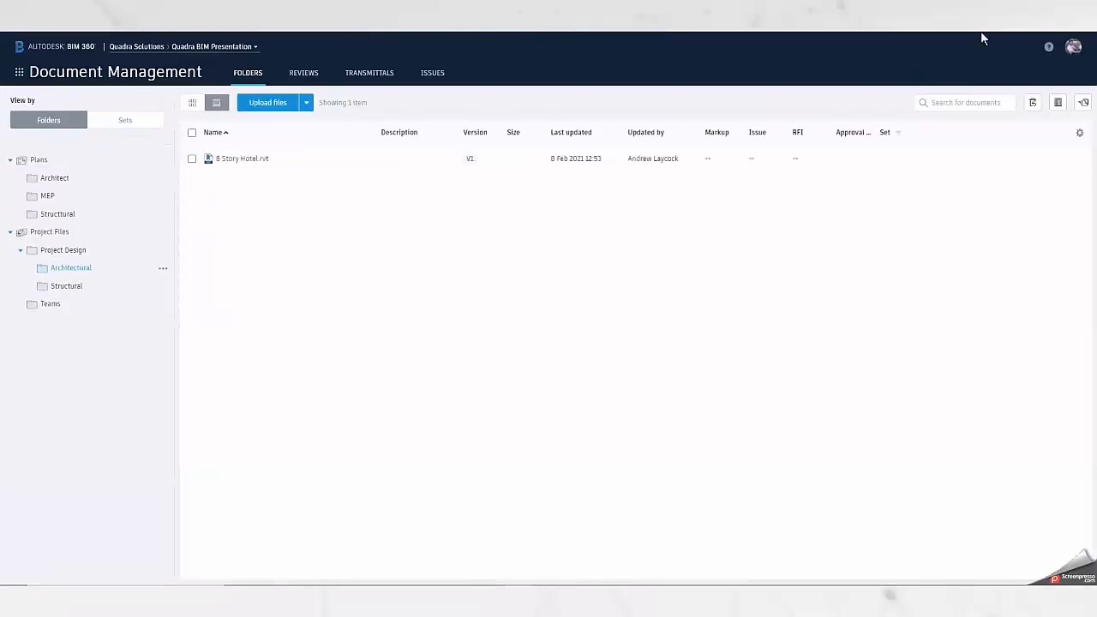
key("alt+Tab")
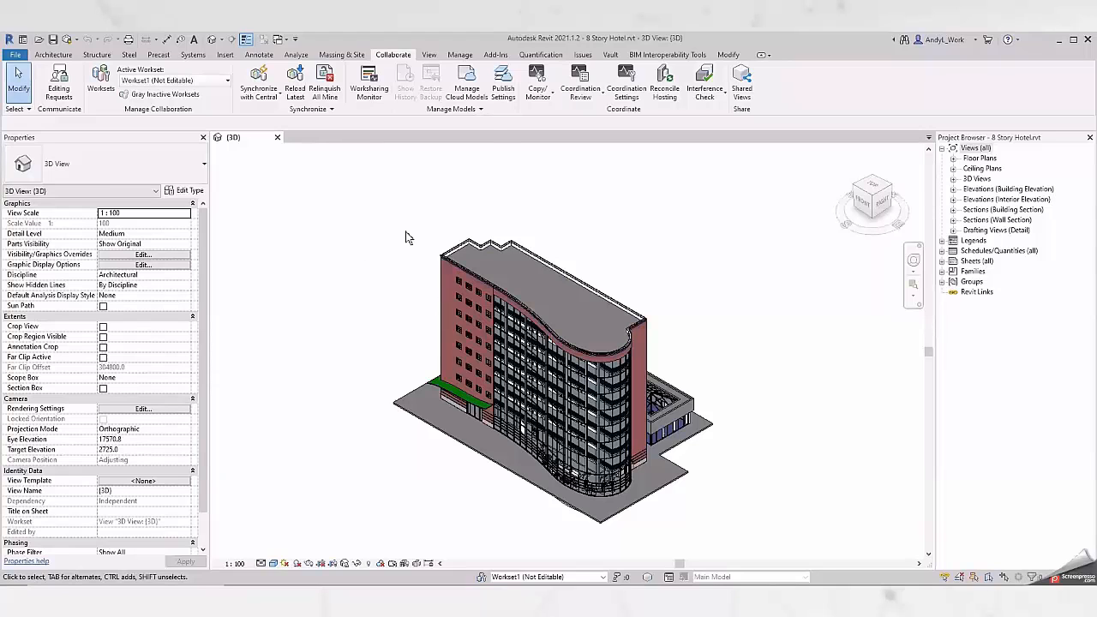
left_click(942, 261)
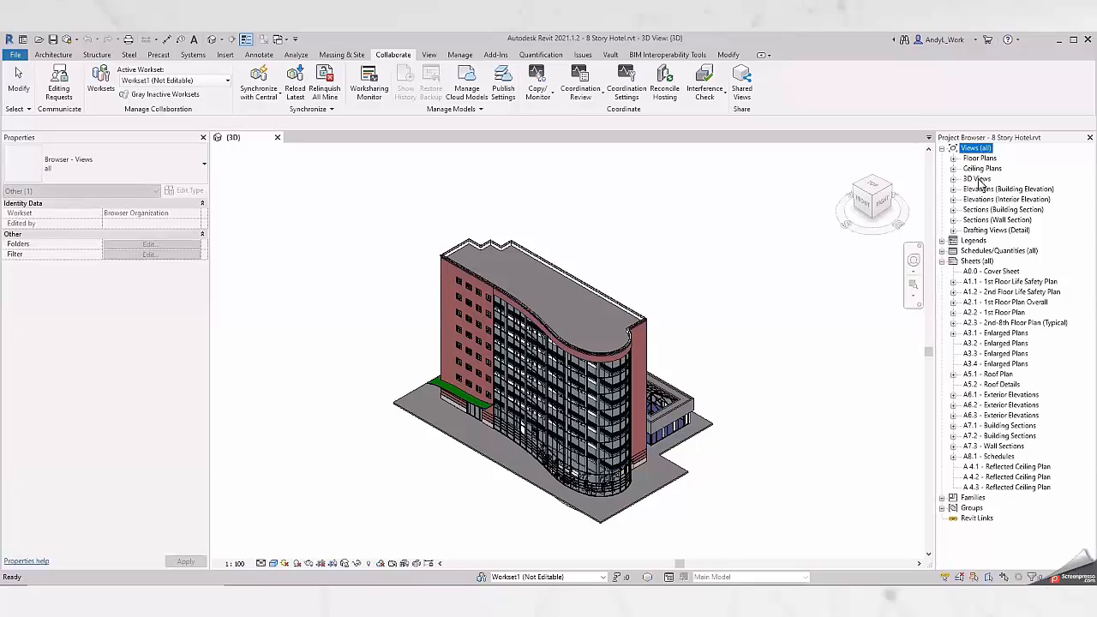
left_click(953, 158)
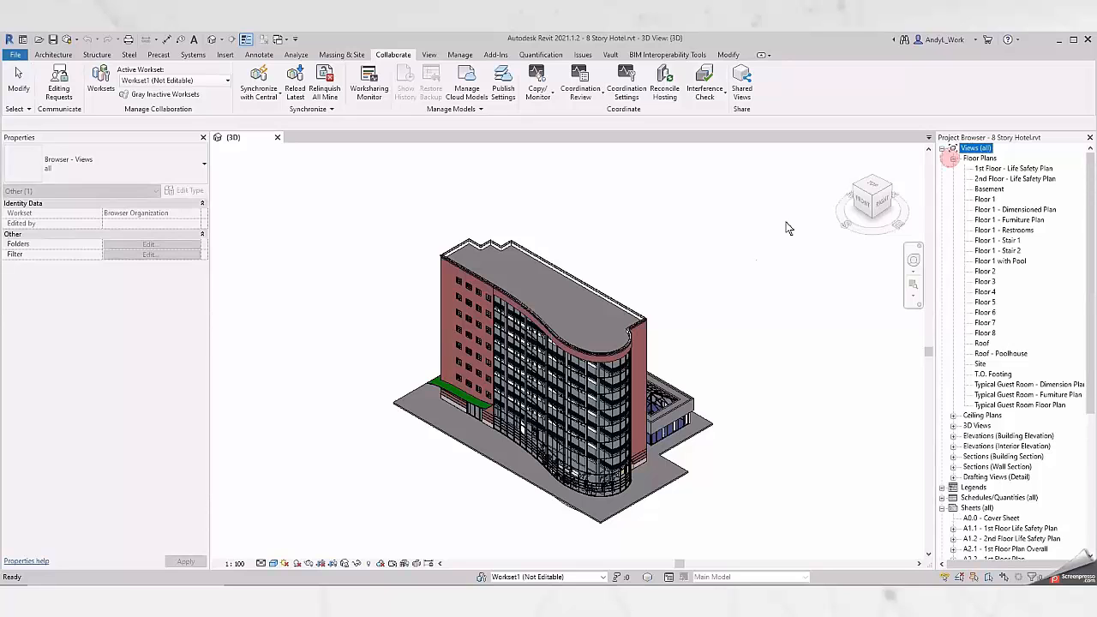
In the publish settings, include Set 1 and rename it "Sheets + Default 3D".
left_click(503, 86)
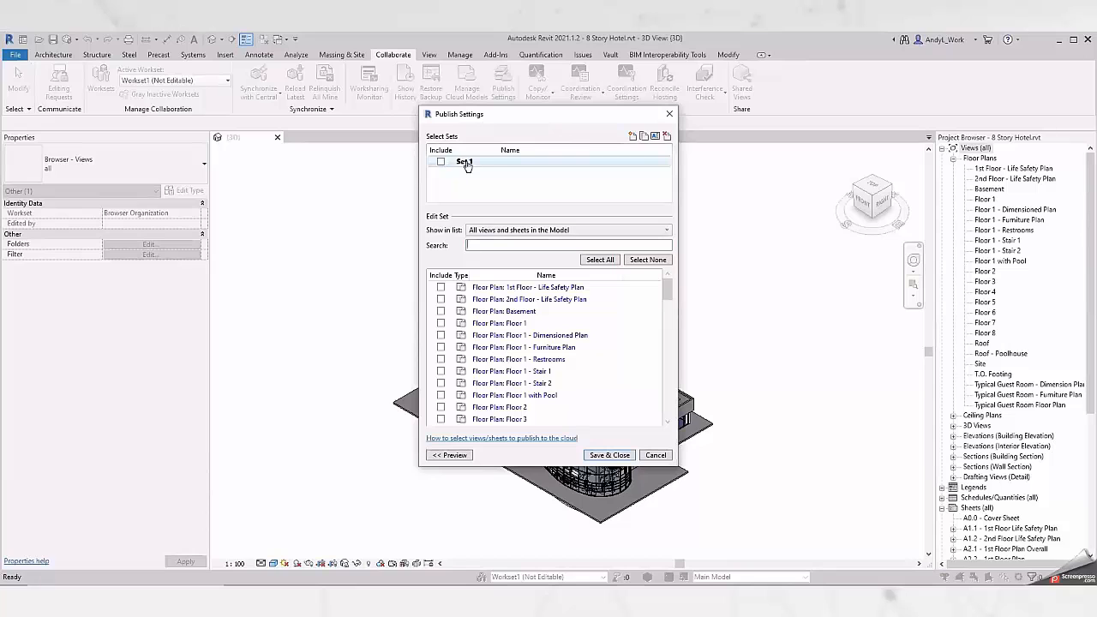
left_click(441, 162)
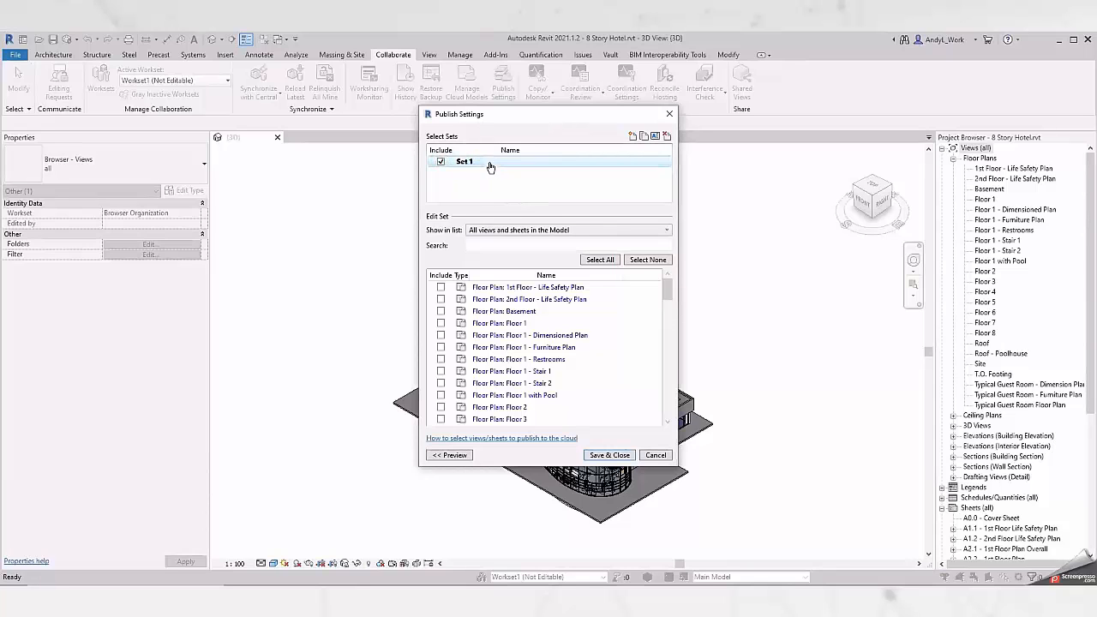
left_click(655, 135)
type("Sheets + Default 3D")
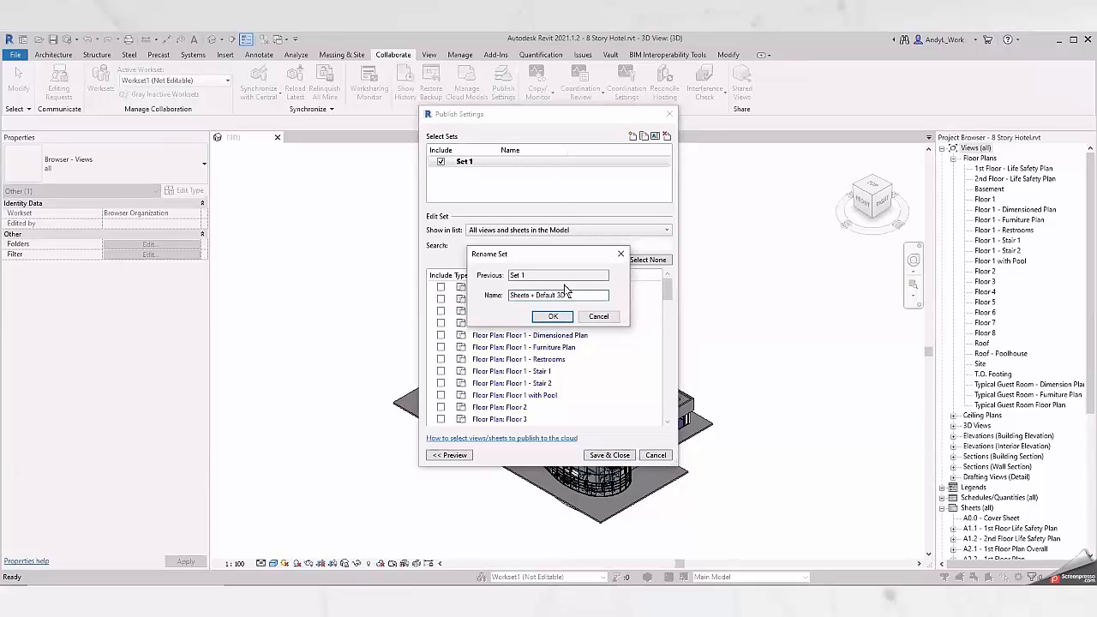
left_click(553, 316)
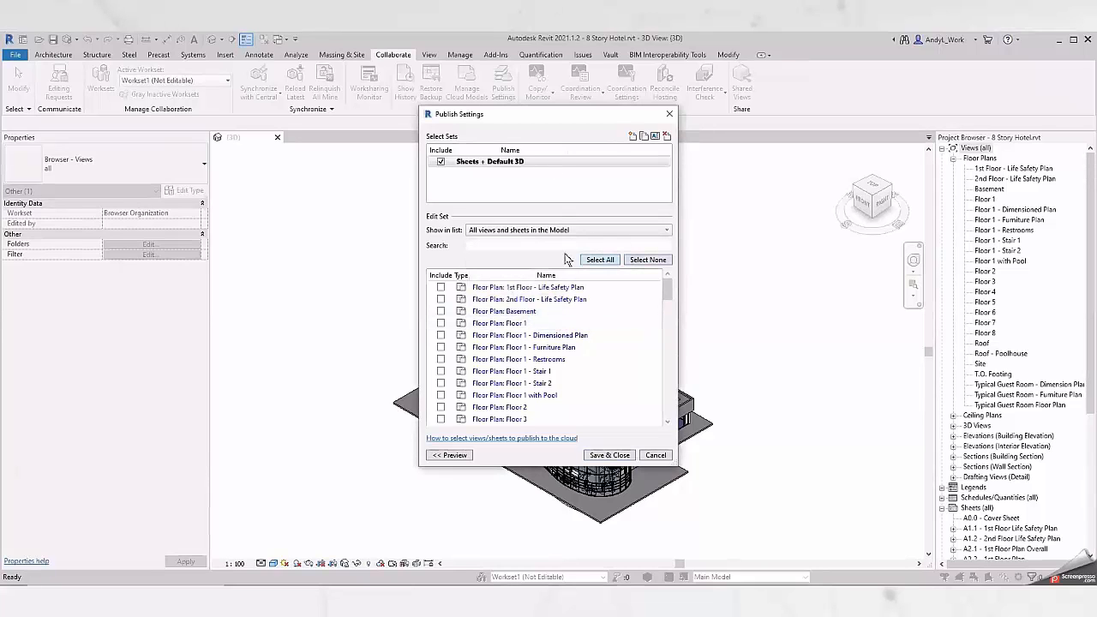
Filter the publish list to the sheets in the model and include all of them in the set.
left_click(511, 232)
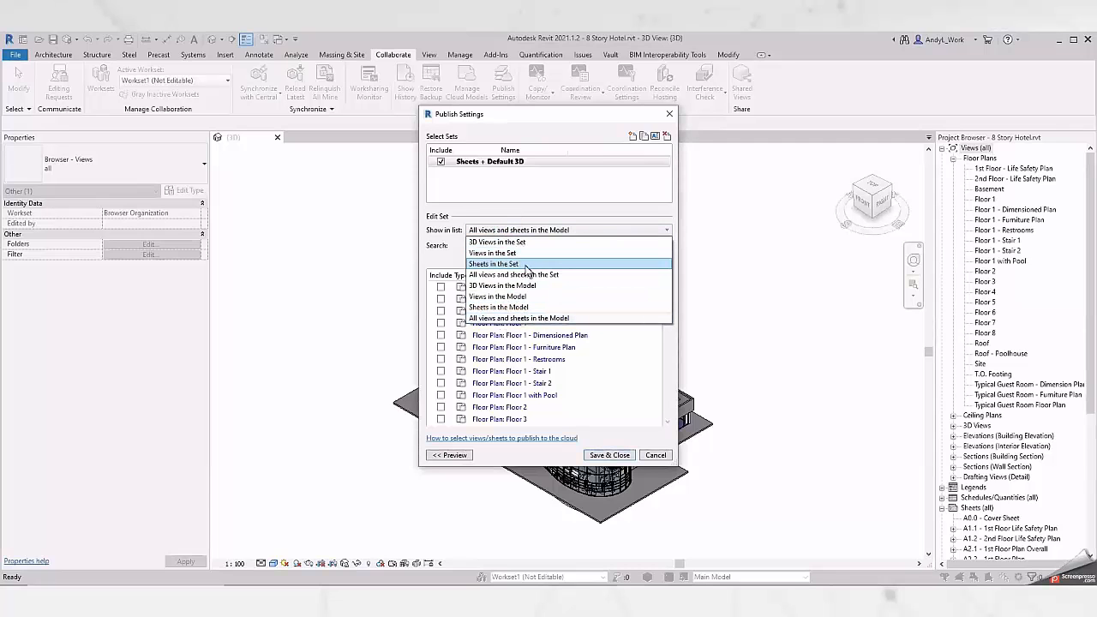
left_click(528, 308)
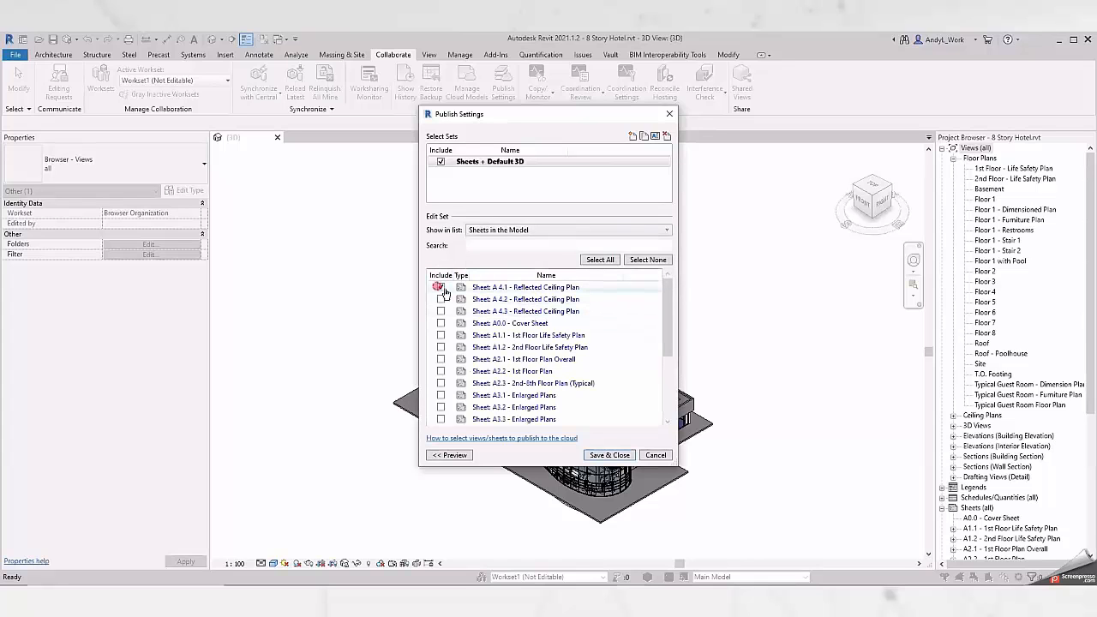
left_click_drag(663, 305, 669, 373)
left_click(440, 419)
left_click(441, 407)
left_click(441, 395)
left_click(600, 259)
left_click_drag(666, 367, 666, 301)
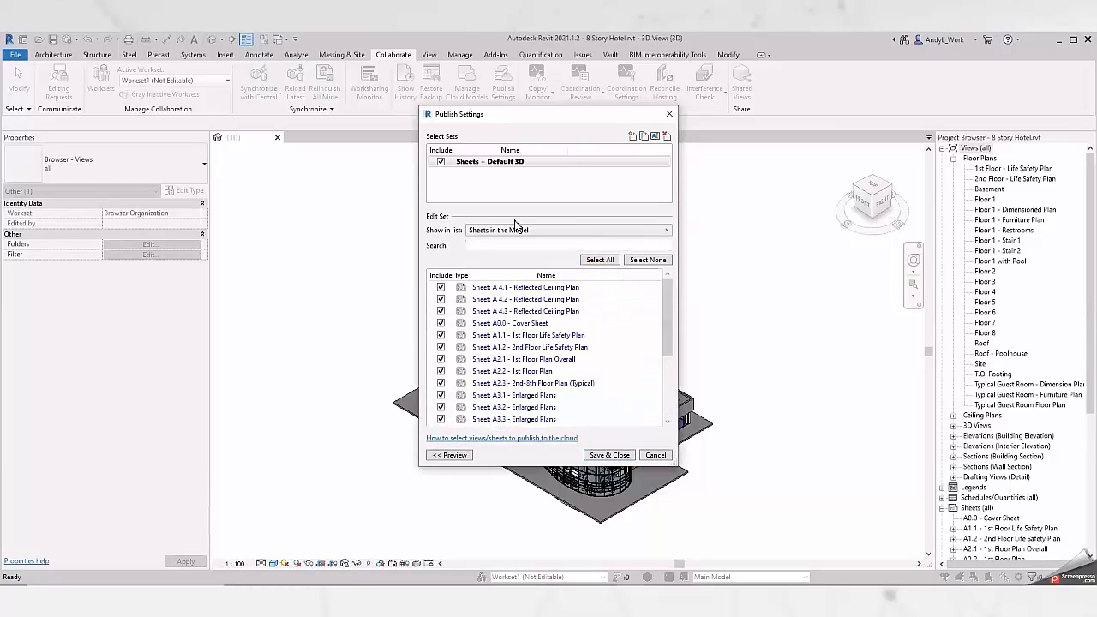
Filter the list to the 3D views in the model and include the {3D} view in the set.
left_click(518, 230)
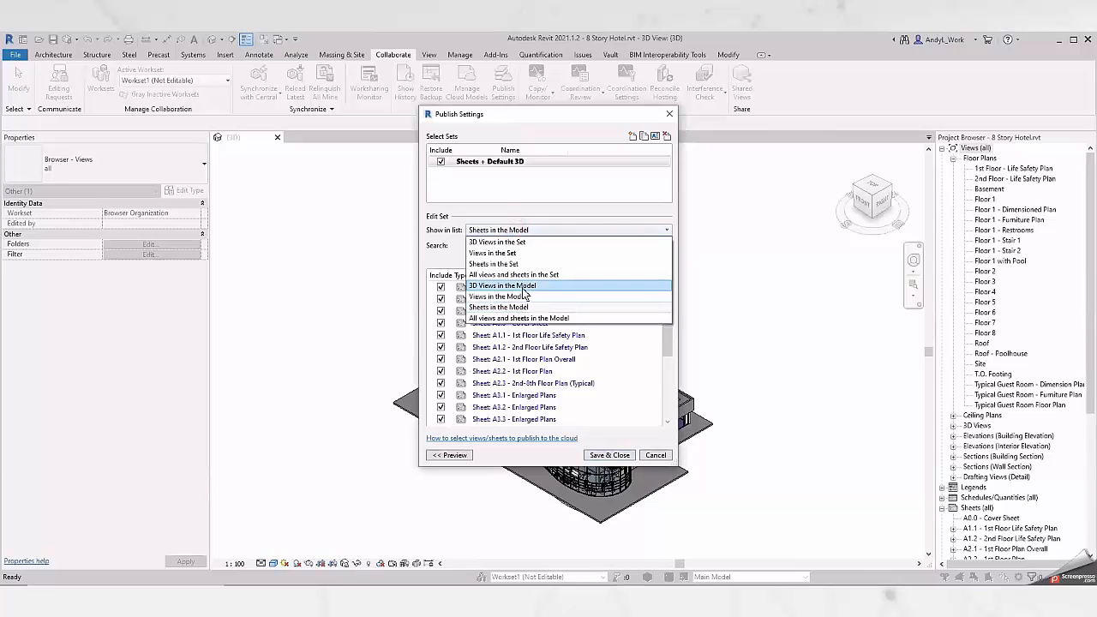
left_click(506, 285)
left_click(441, 287)
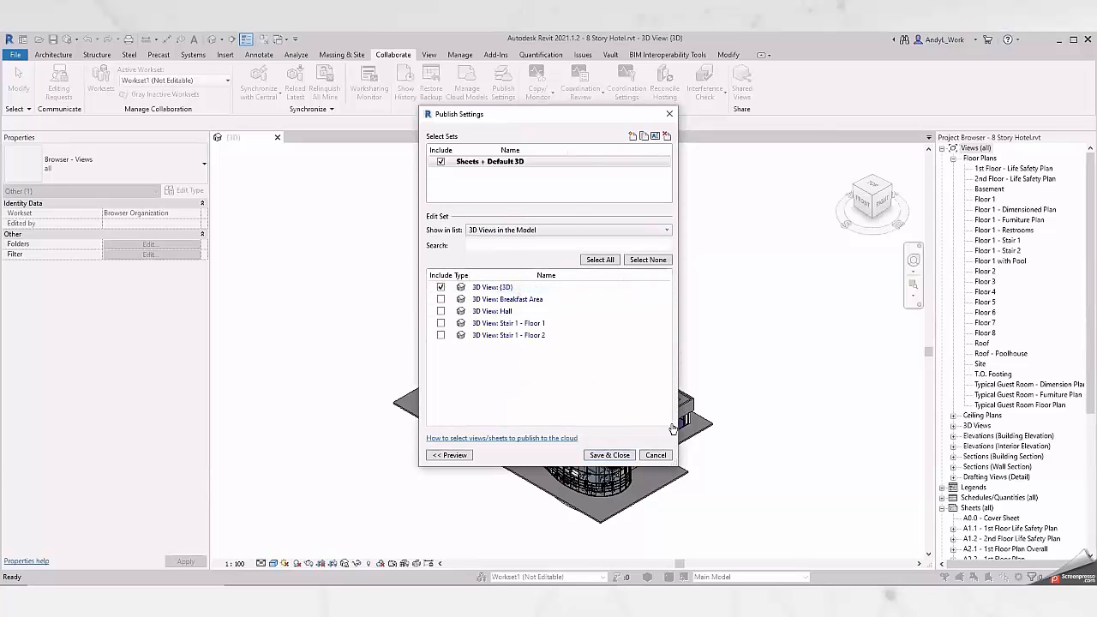
Review all views and sheets in the set, and save the publish settings.
left_click(573, 233)
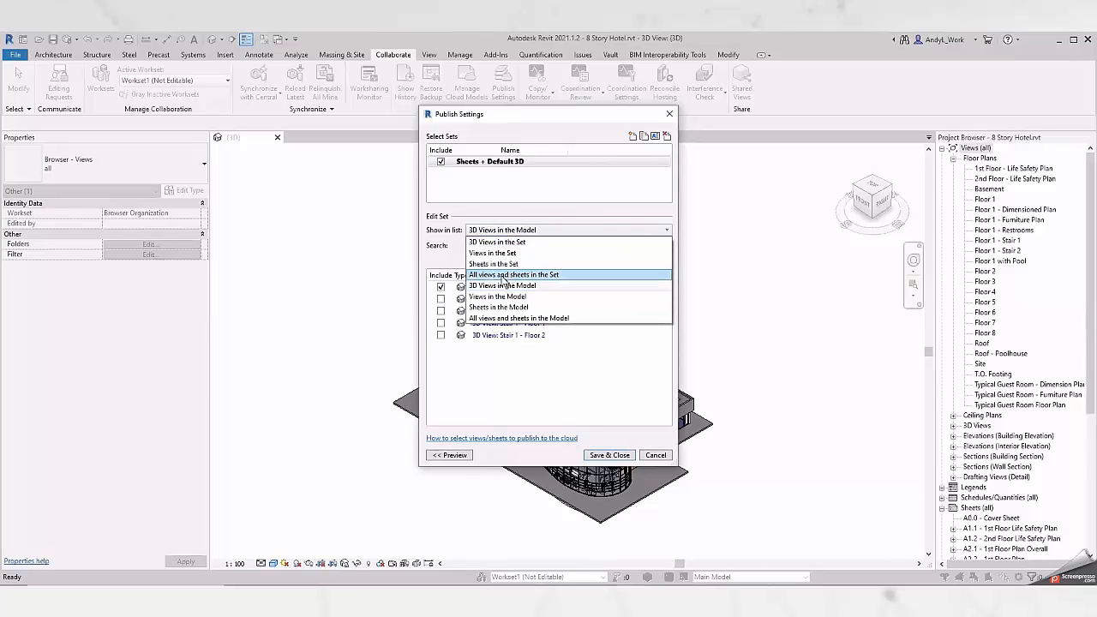
left_click(558, 275)
left_click_drag(669, 300, 666, 278)
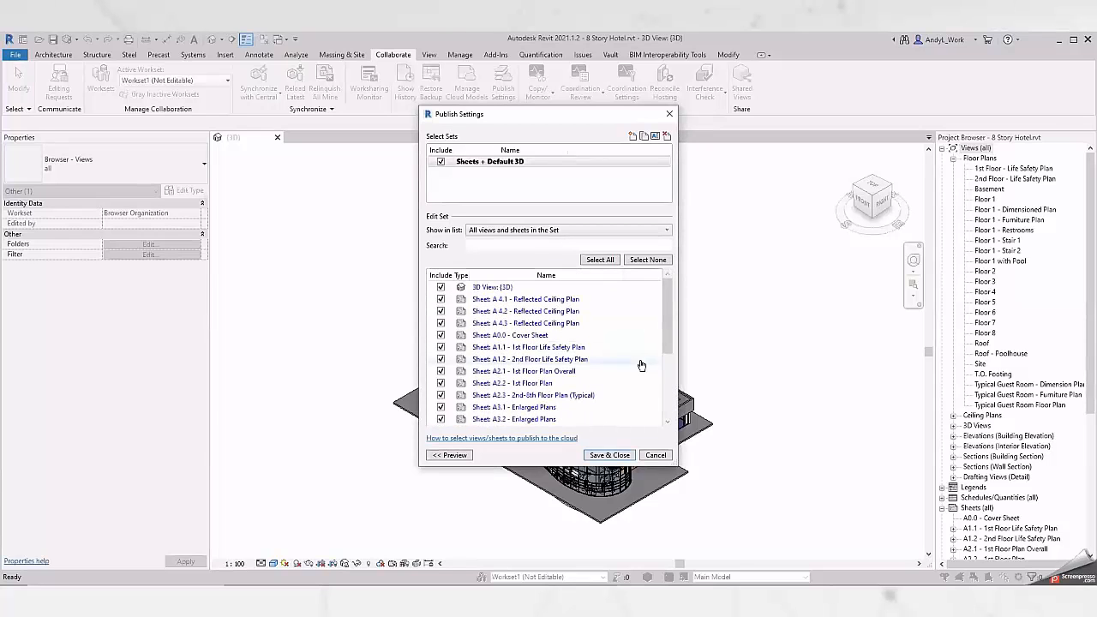
left_click(604, 457)
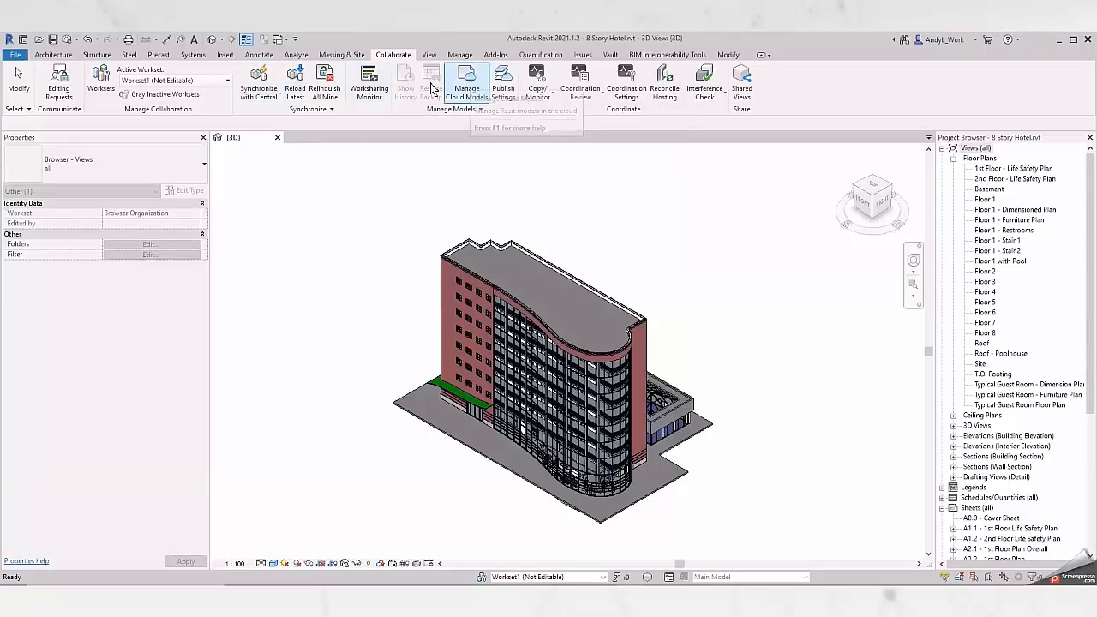
Open the Quadra BIM Presentation project in Manage Cloud Models to view its cloud models.
left_click(258, 92)
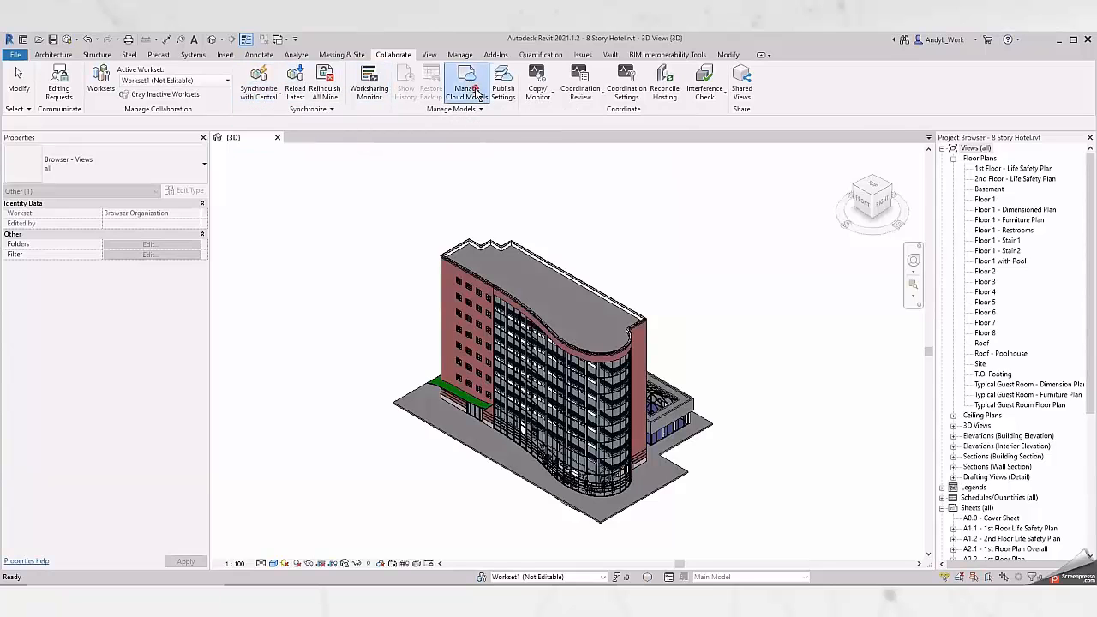
left_click(475, 93)
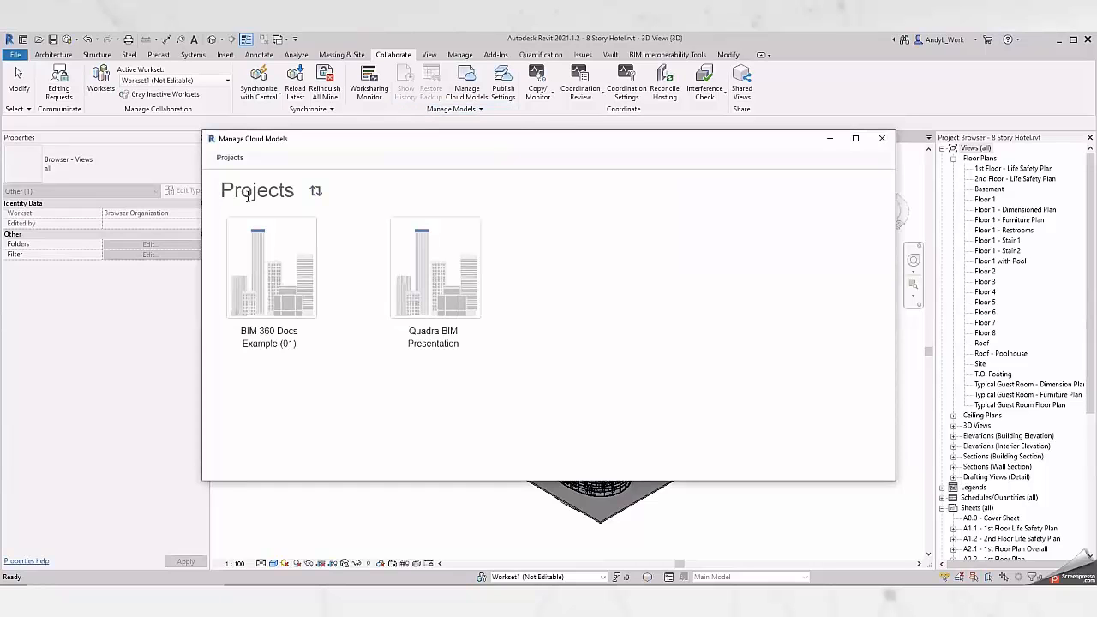
left_click(432, 261)
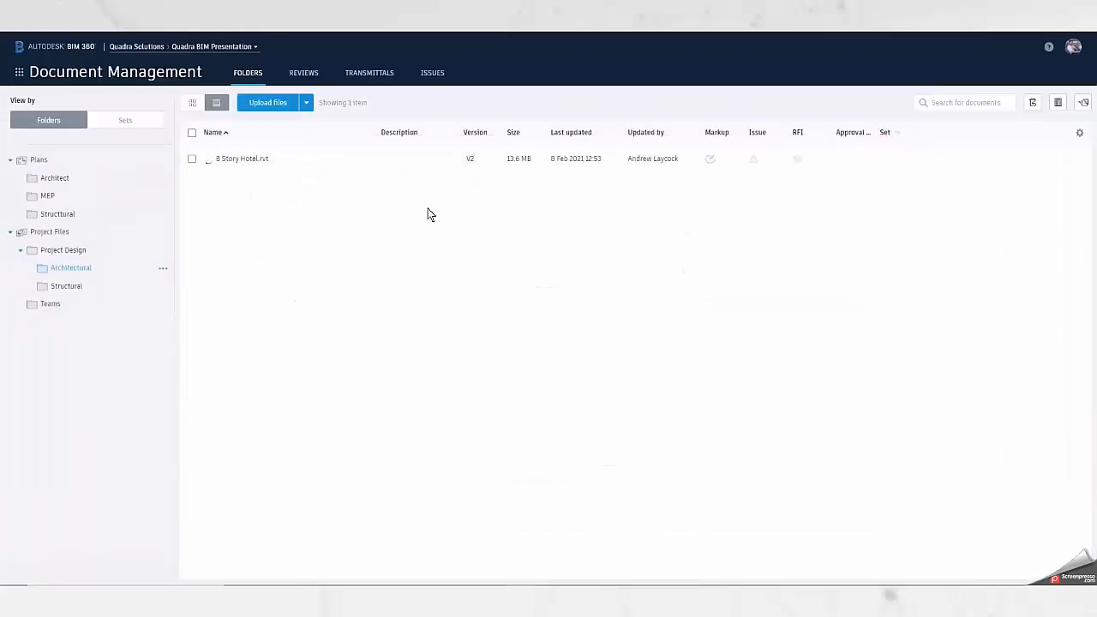
Leave the cloud model manager and synchronize the 8 Story Hotel model with central.
key("alt+Tab")
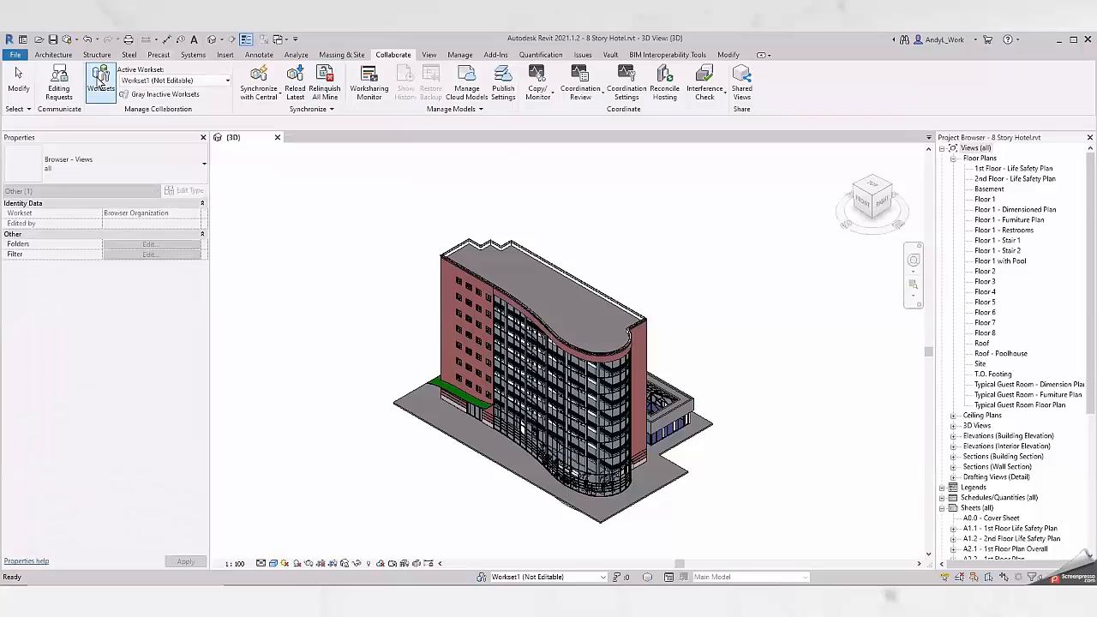
left_click(250, 80)
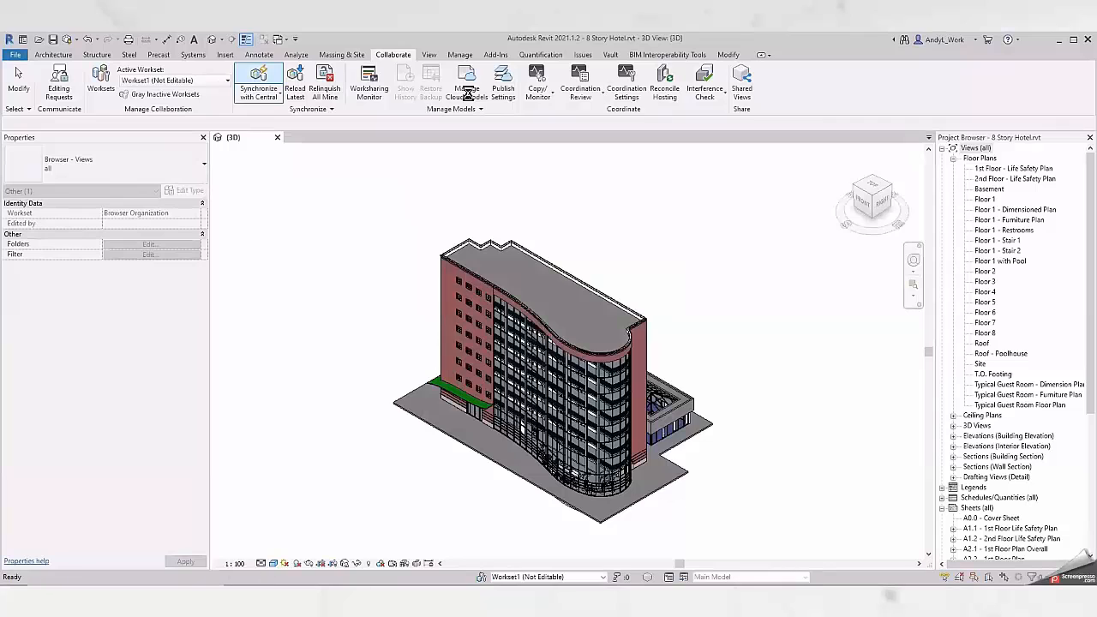
Publish the latest version of 8 Story Hotel.rvt to the Quadra BIM Presentation project, and leave the cloud model manager.
left_click(473, 95)
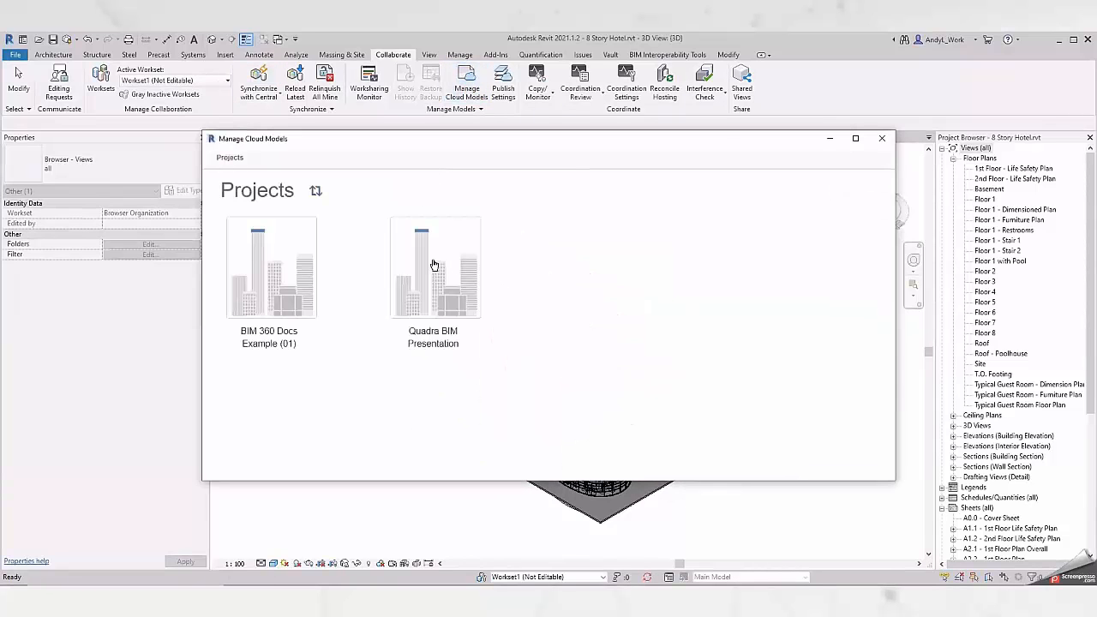
left_click(434, 266)
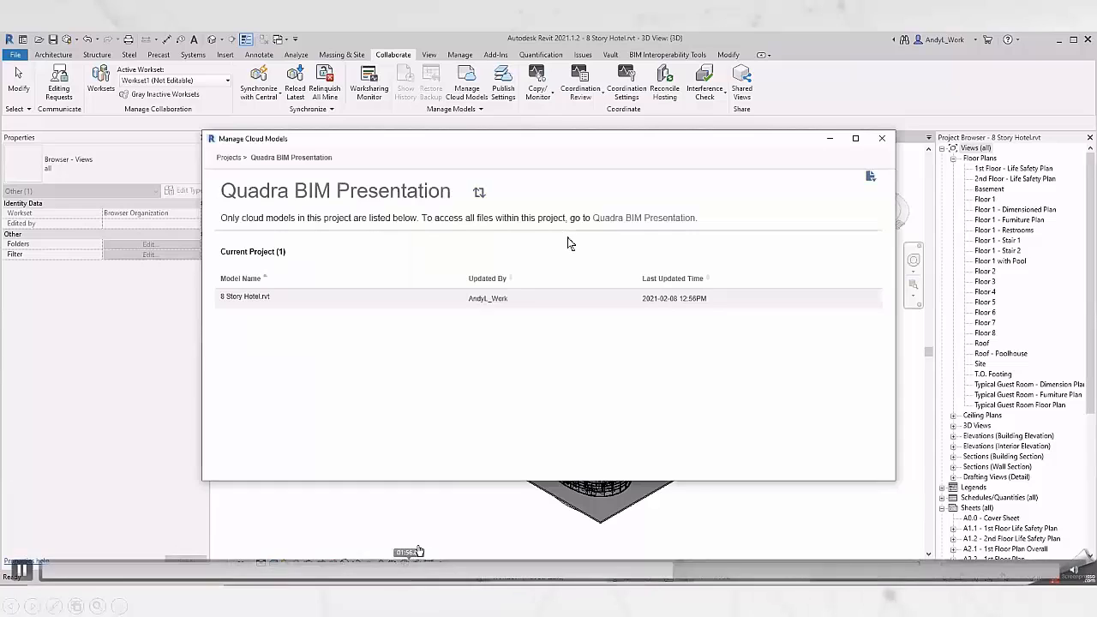
mouse_move(274, 299)
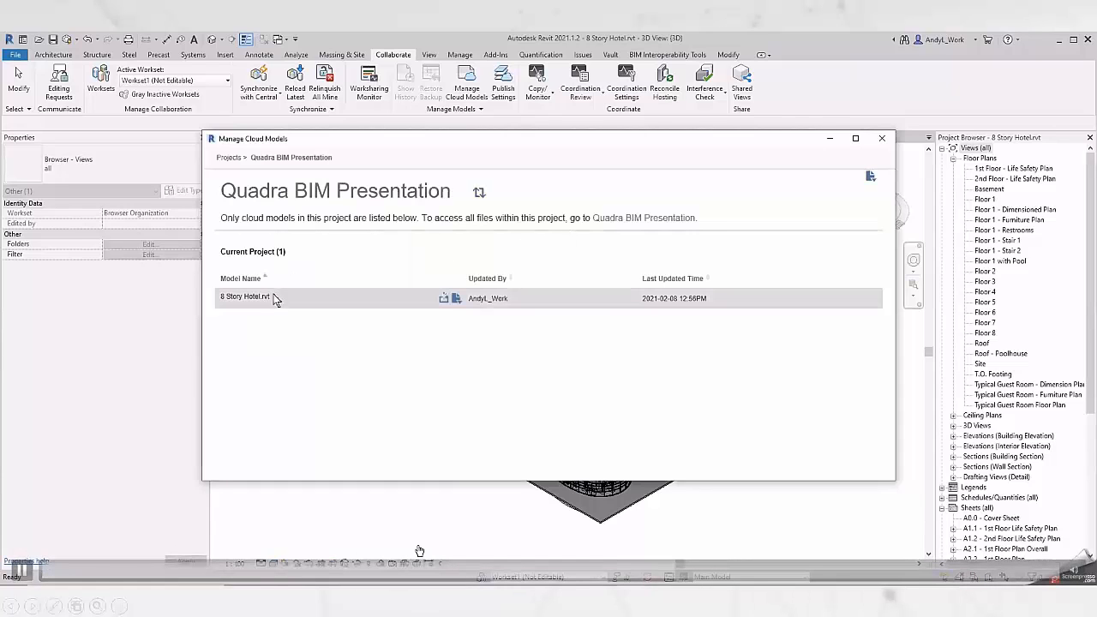
left_click(444, 298)
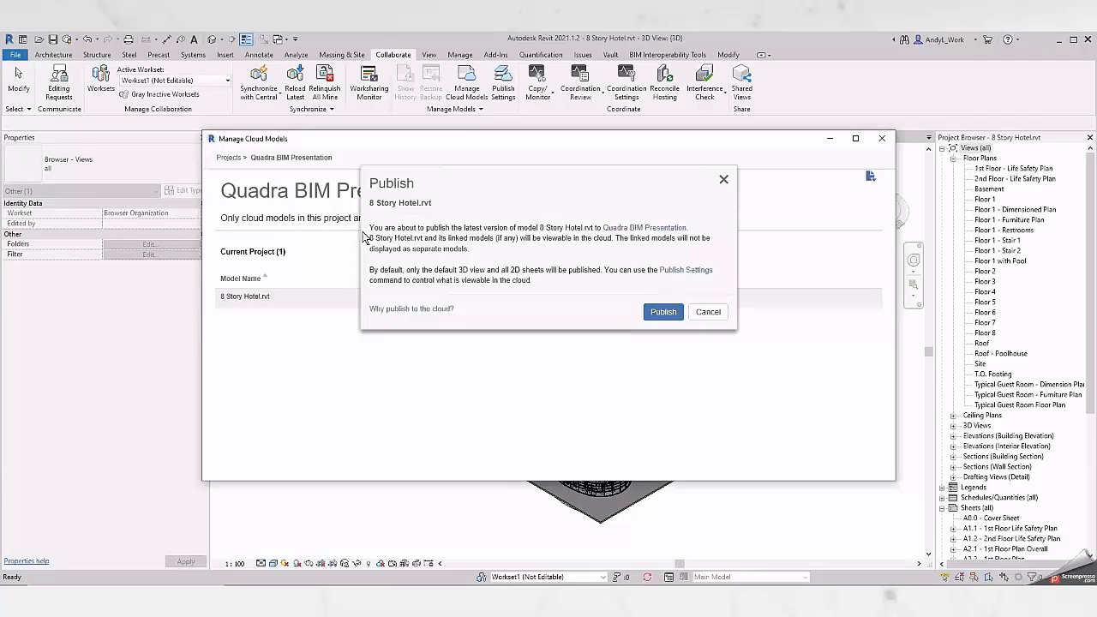
left_click_drag(364, 224, 608, 298)
left_click(600, 230)
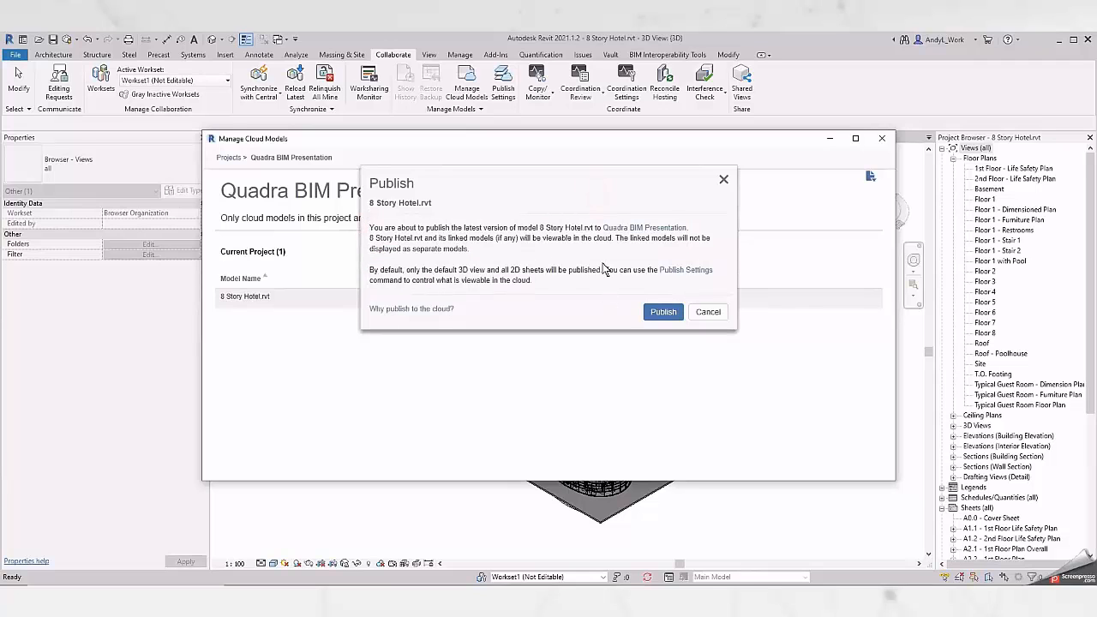
left_click(663, 312)
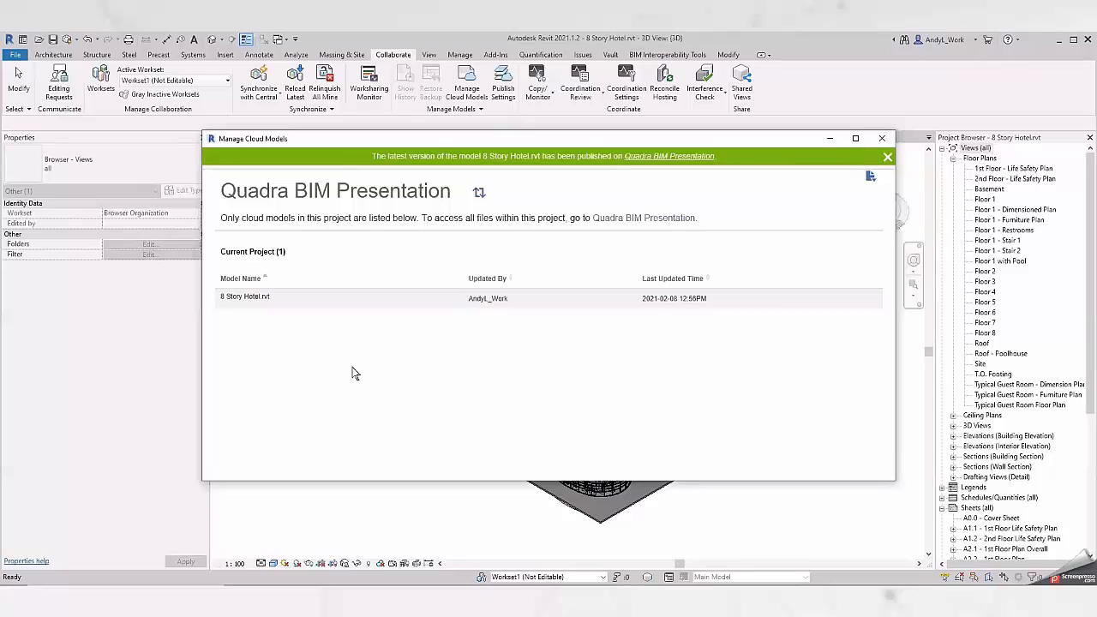
left_click(888, 159)
left_click(883, 139)
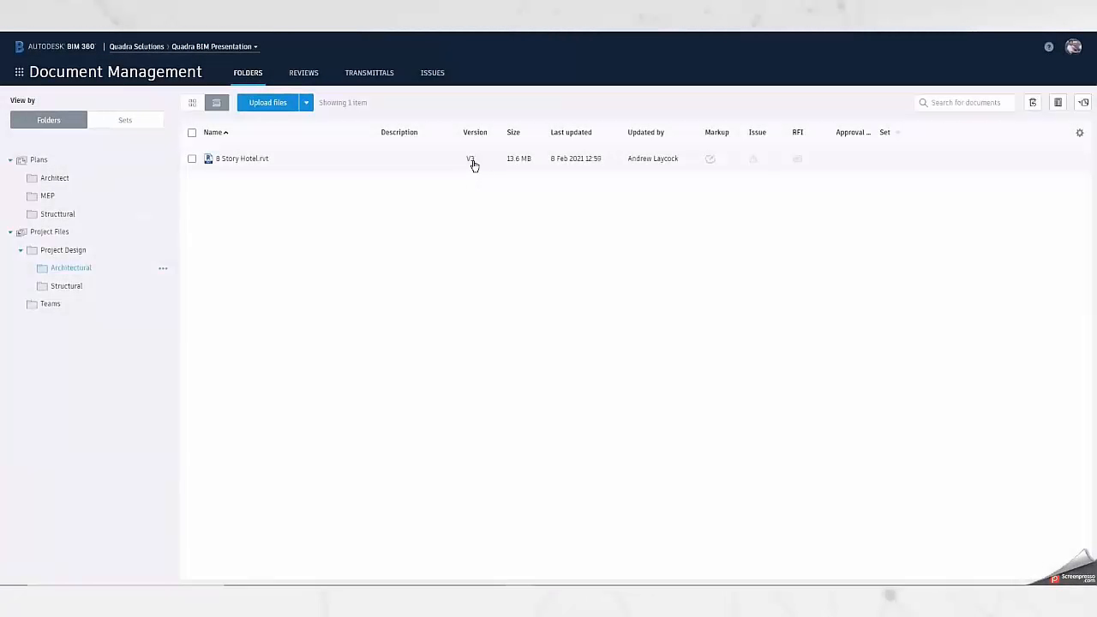
Switch to BIM 360 Document Management and examine the version history of 8 Story Hotel.rvt in the Architectural folder.
left_click(471, 161)
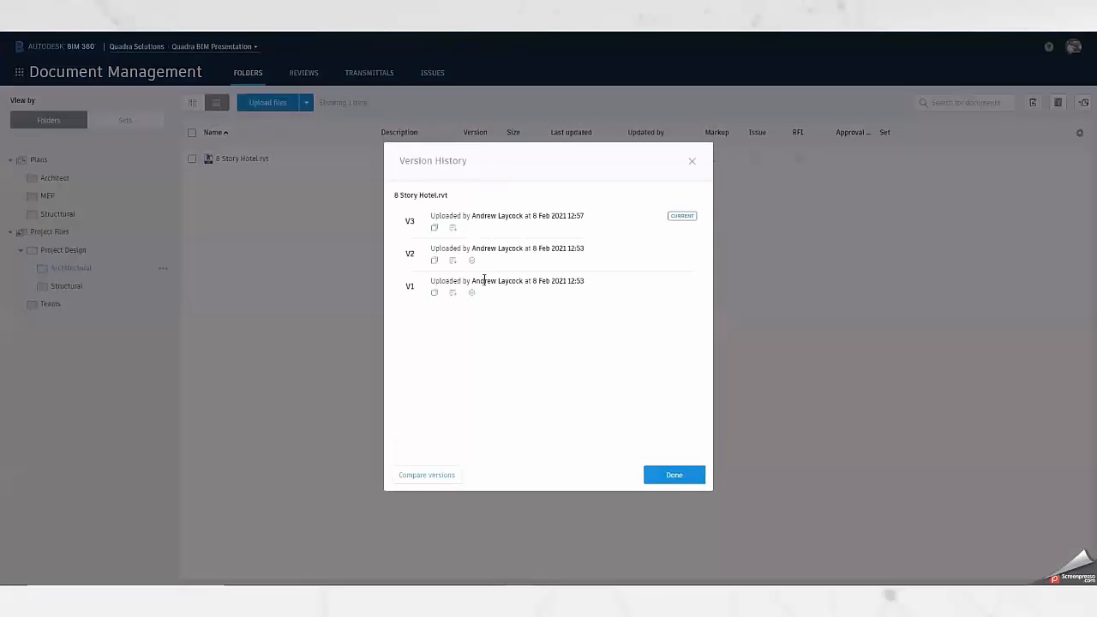
left_click_drag(588, 286, 506, 283)
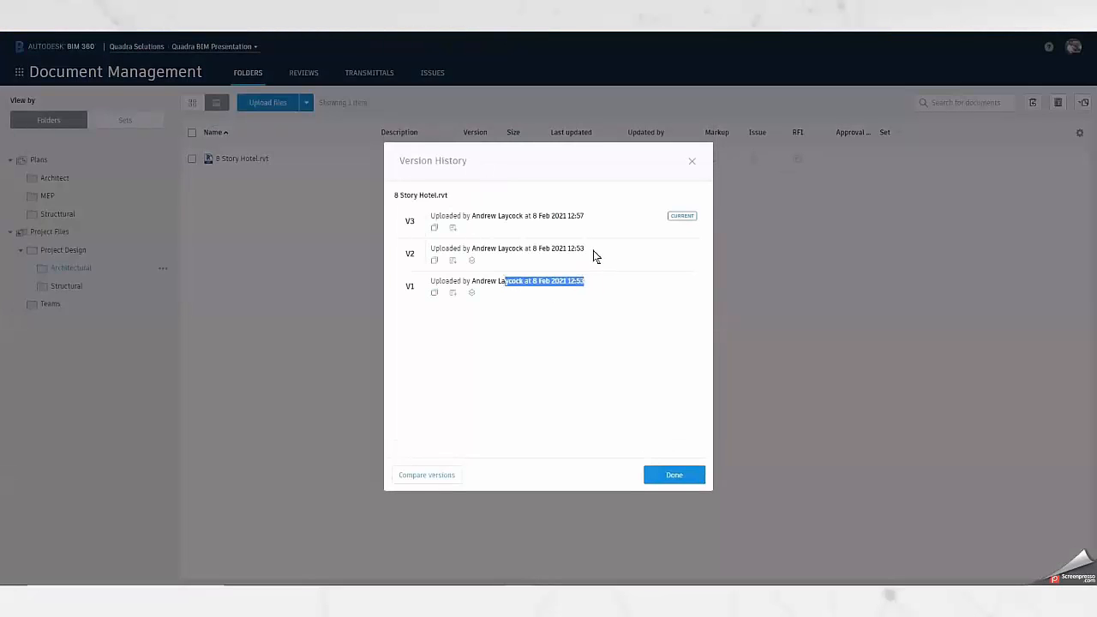
left_click_drag(586, 247, 417, 260)
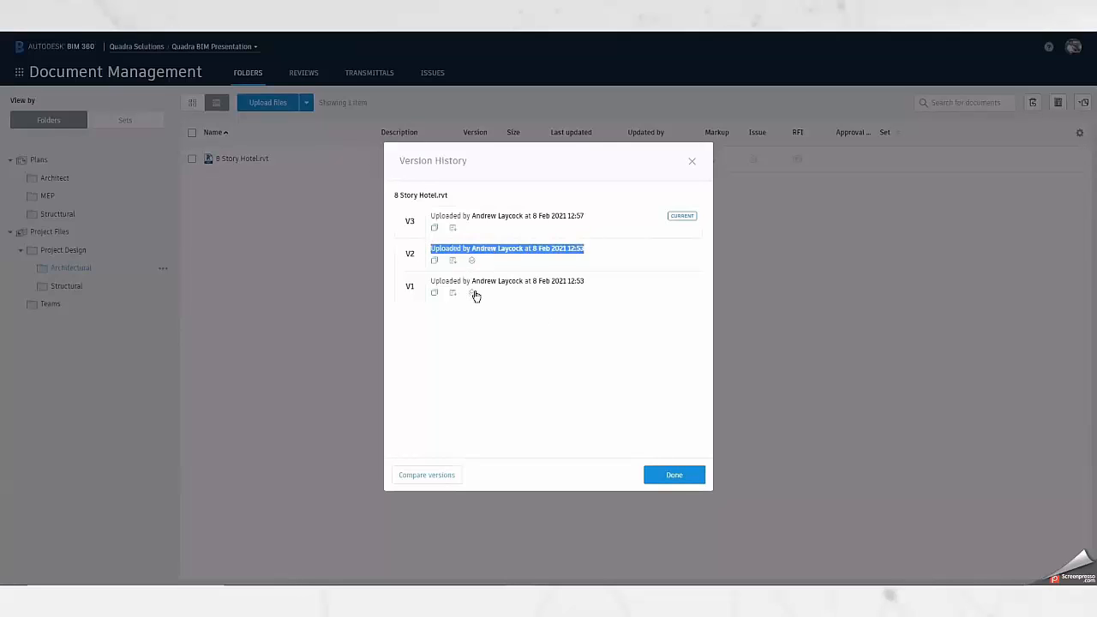
left_click(692, 162)
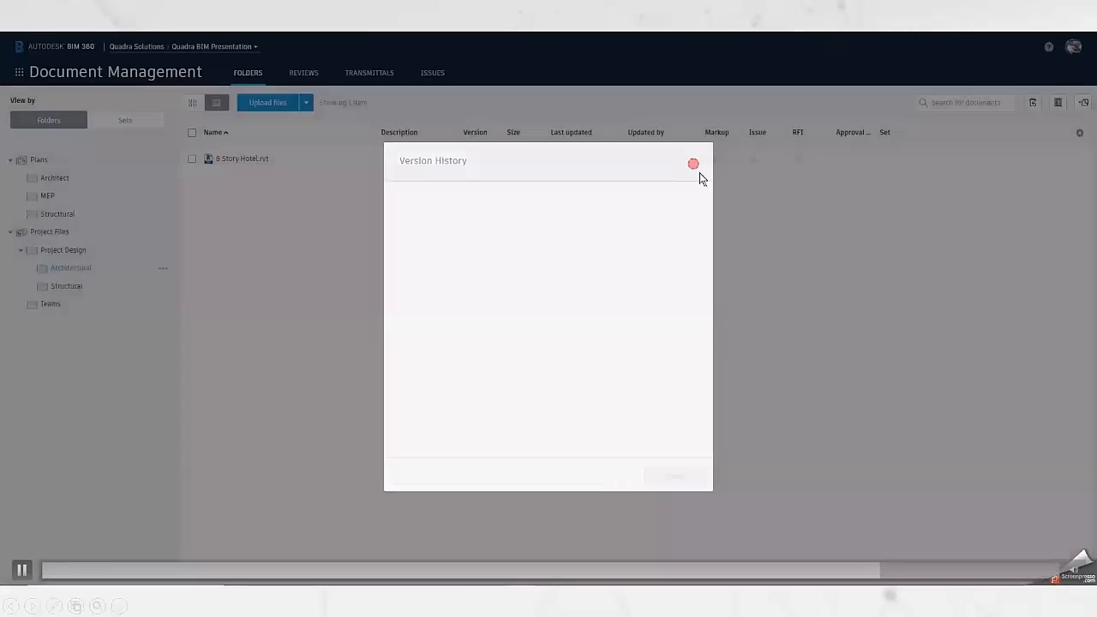
Open the published 8 Story Hotel.rvt and browse its 2D sheets, including the A1.1 and A1.2 Life Safety Plans.
left_click(226, 160)
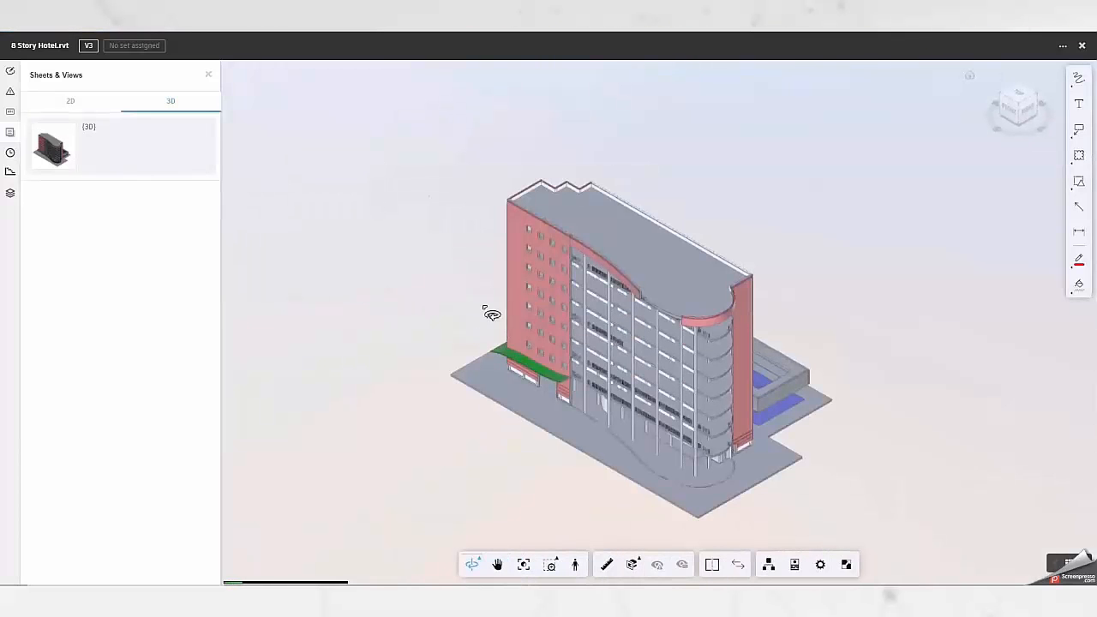
left_click(79, 105)
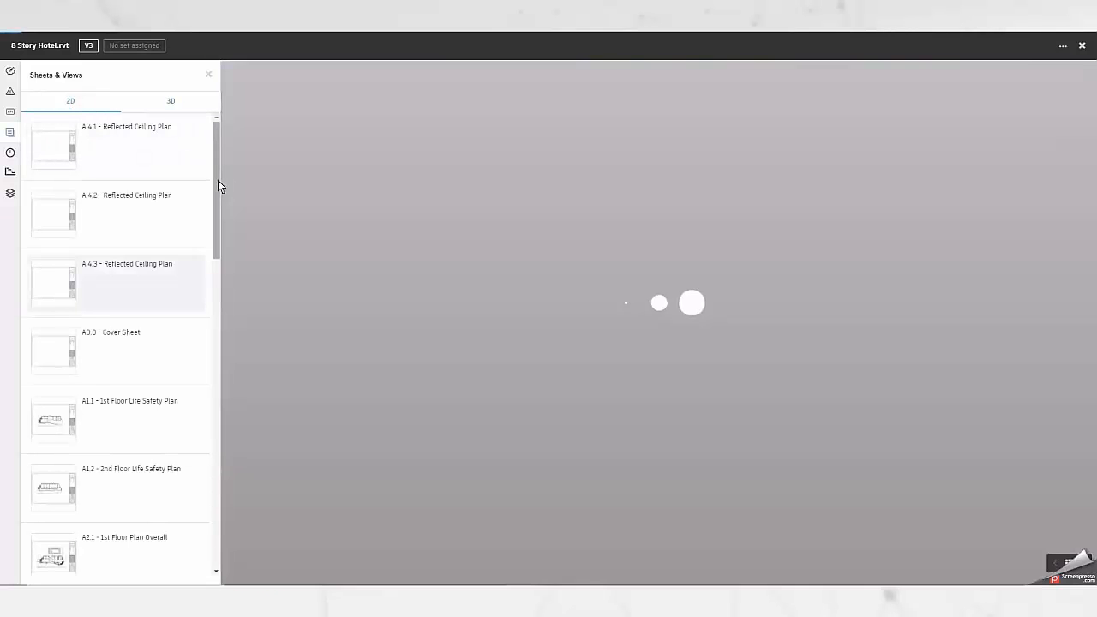
left_click_drag(217, 182, 215, 260)
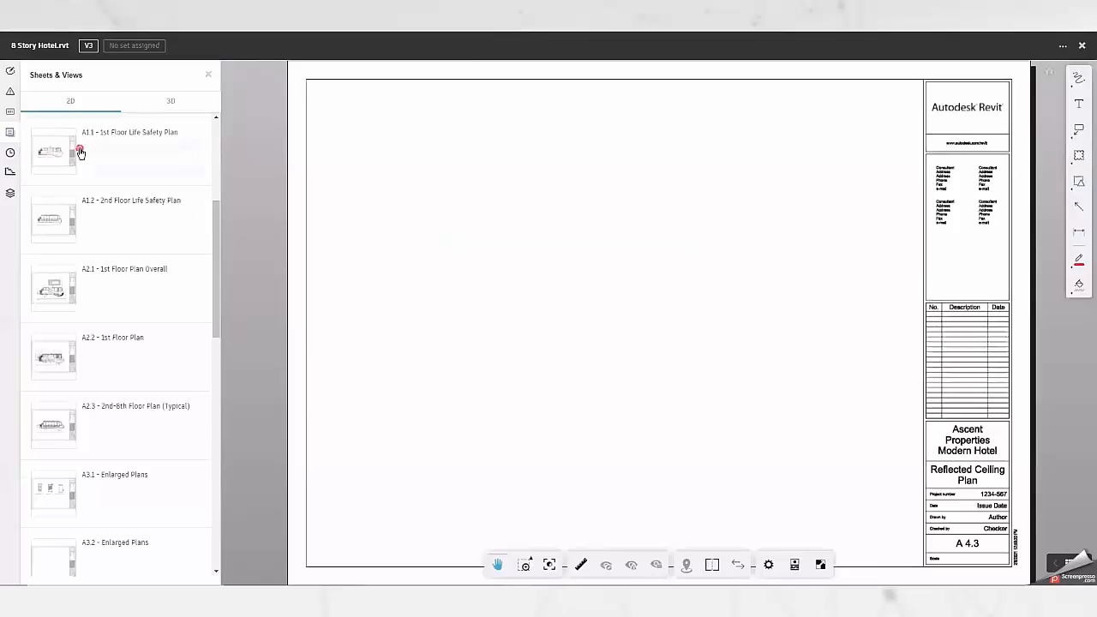
left_click(72, 152)
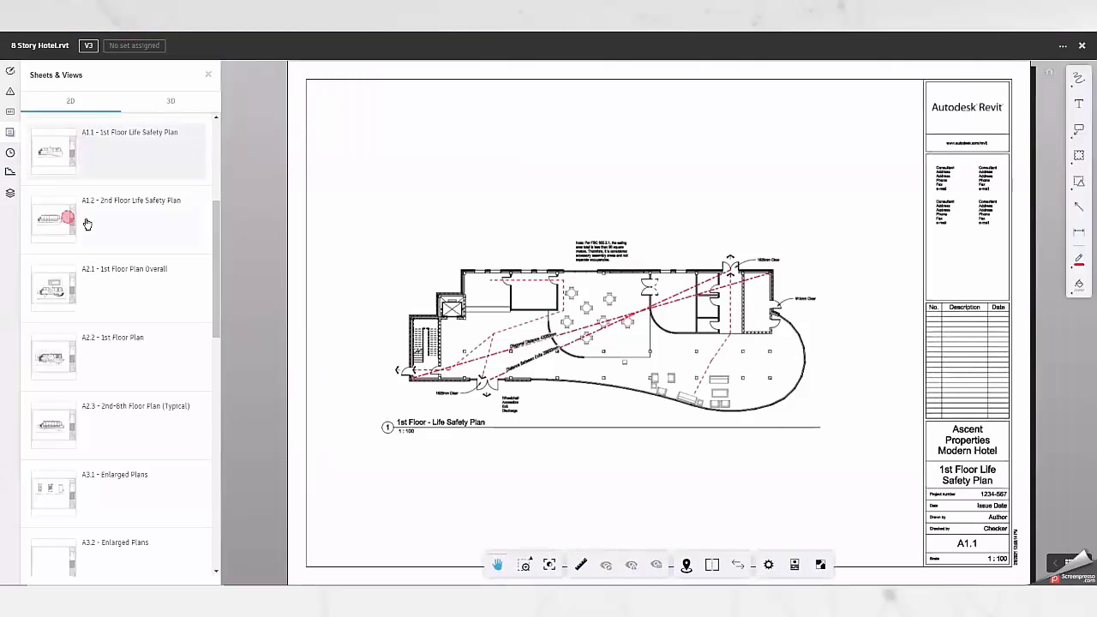
left_click(86, 226)
left_click_drag(215, 238, 215, 279)
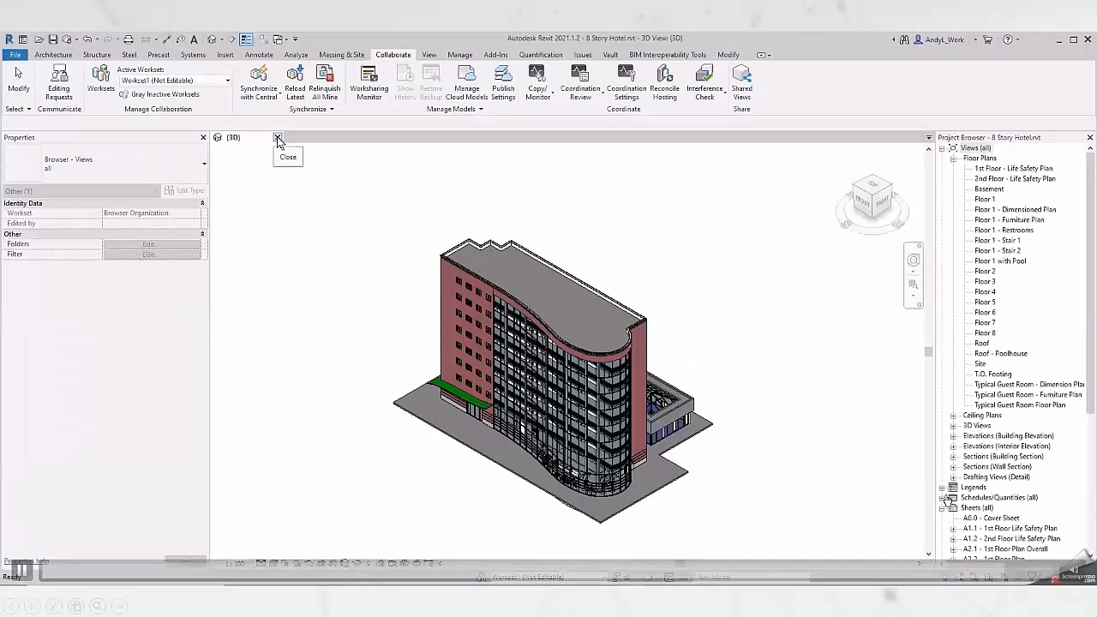
Switch to Revit, close the 8 Story Hotel model, and find its cloud copy among the recent files.
left_click(278, 139)
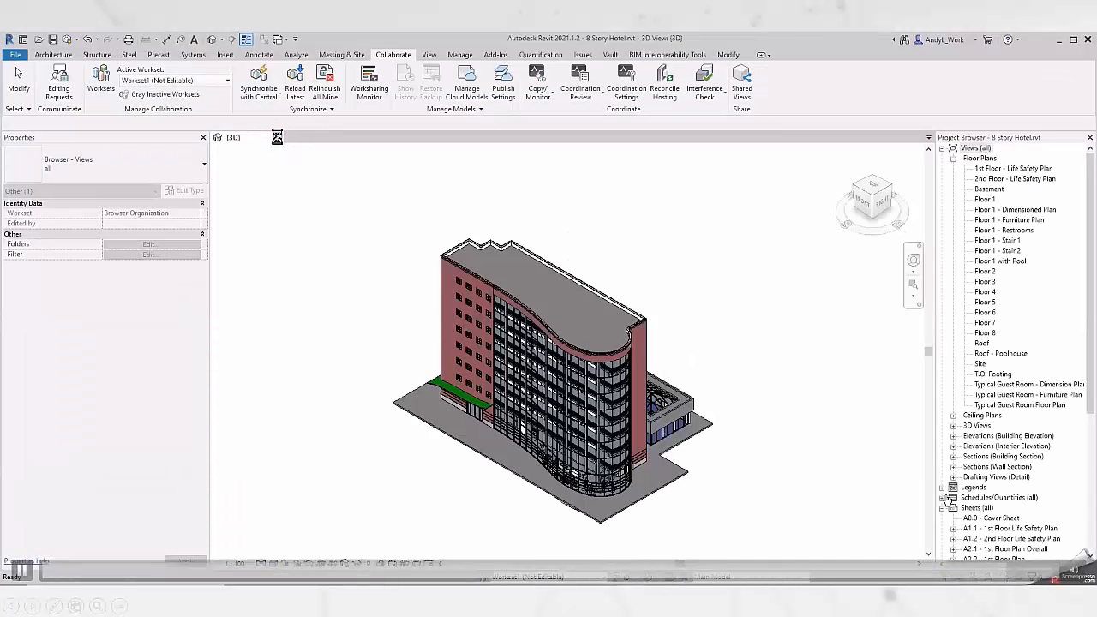
left_click(518, 273)
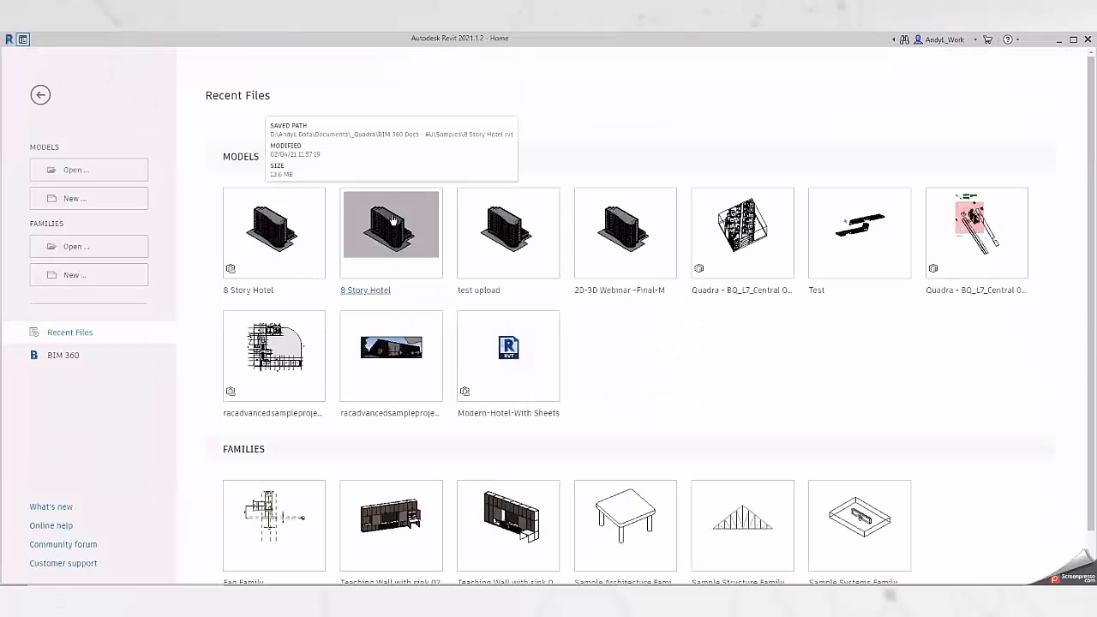
mouse_move(271, 223)
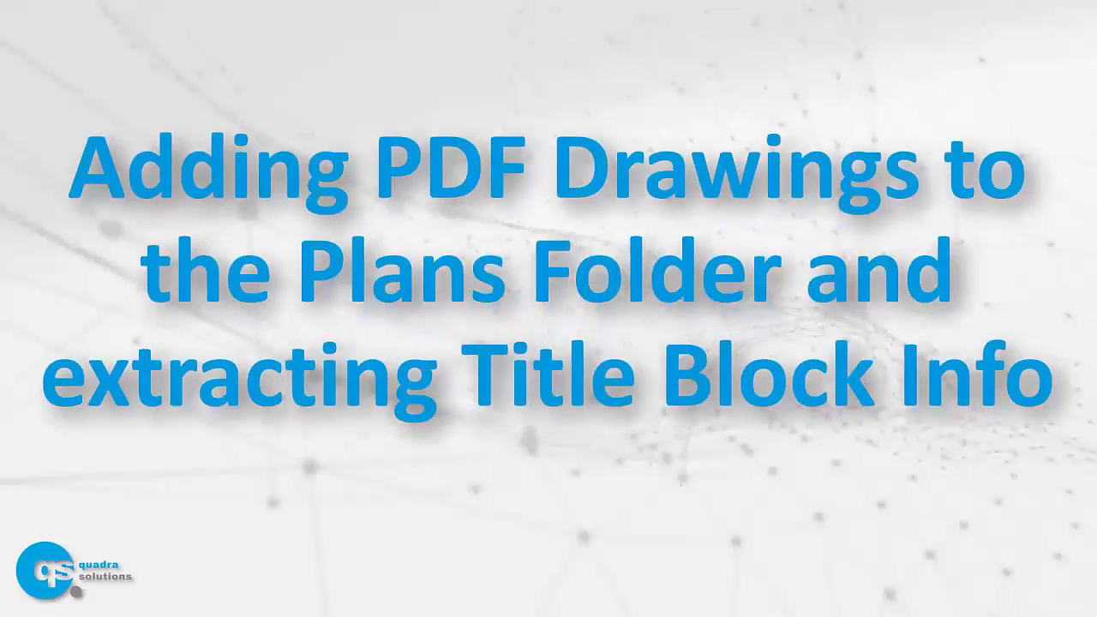
key("Left")
key("alt+Tab")
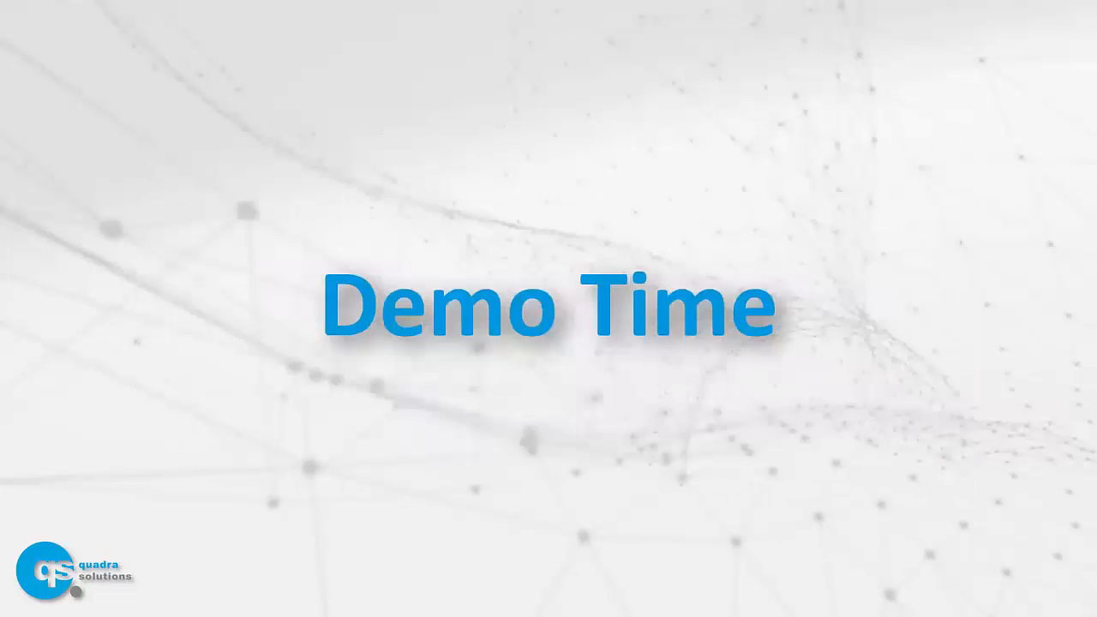
Switch to BIM 360 Account Admin in the browser and check which account modules are available.
key("alt+Tab")
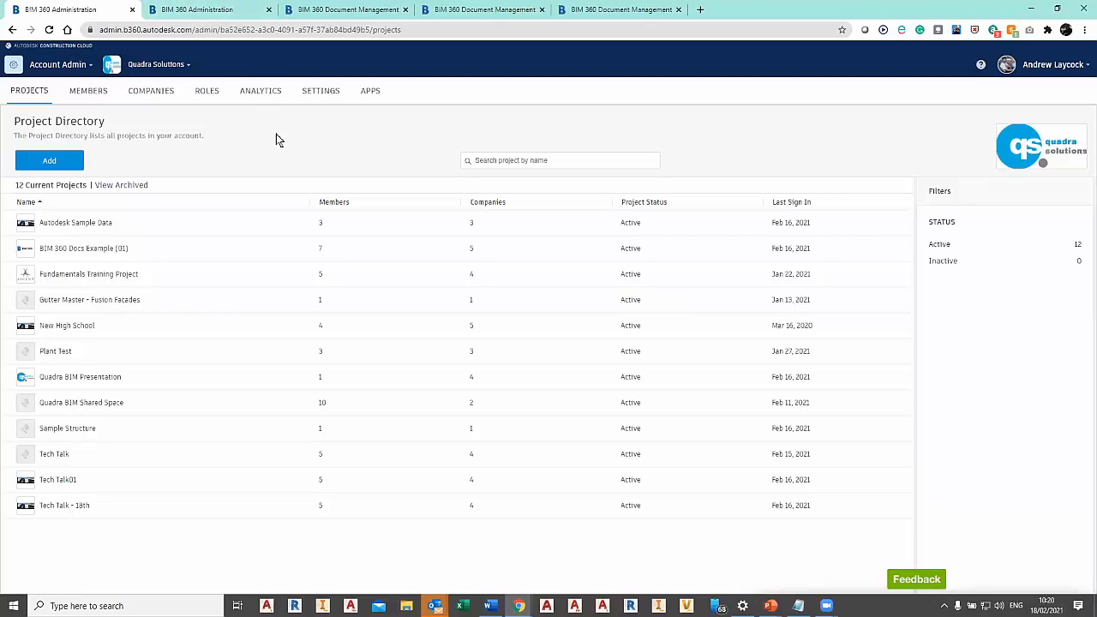
left_click(57, 67)
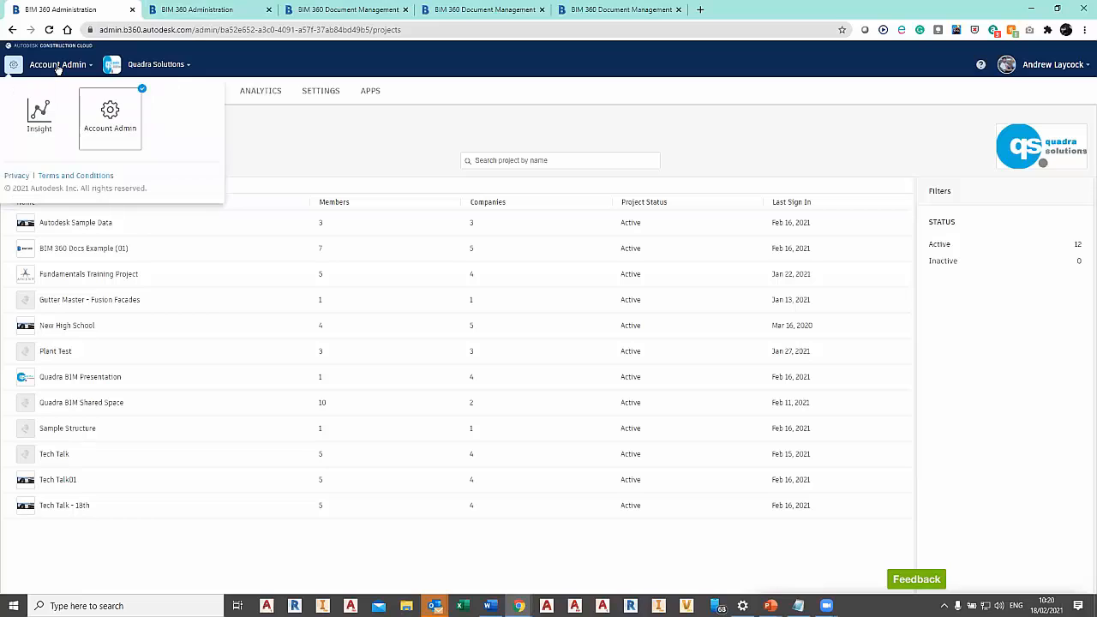
left_click(387, 155)
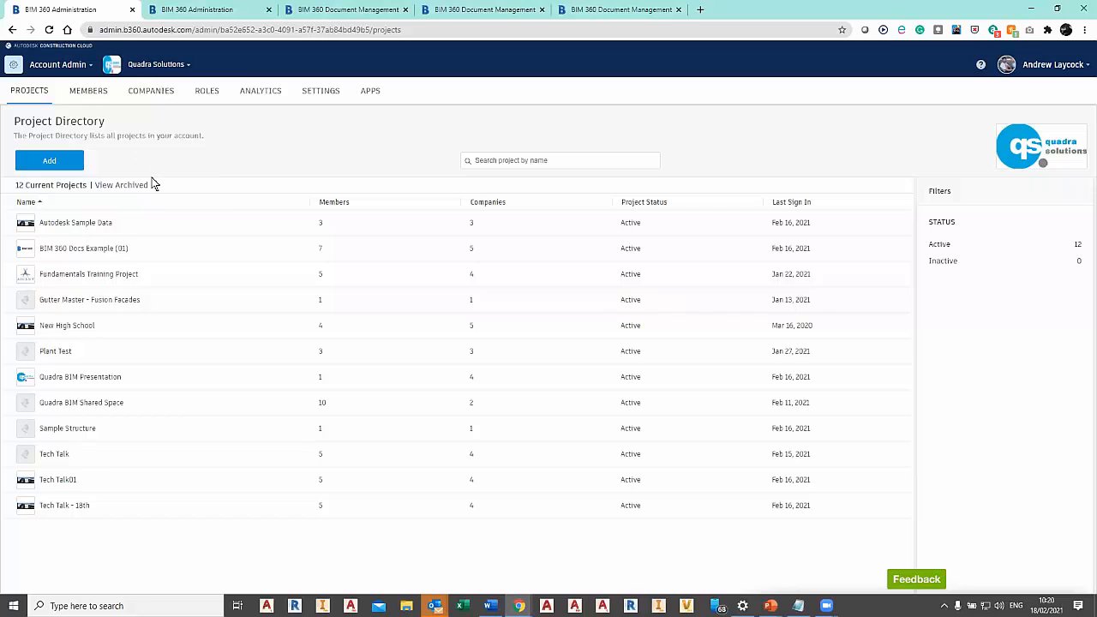
Open the Quadra Solutions account owner's profile from the member directory and view the projects assigned to that member.
left_click(89, 91)
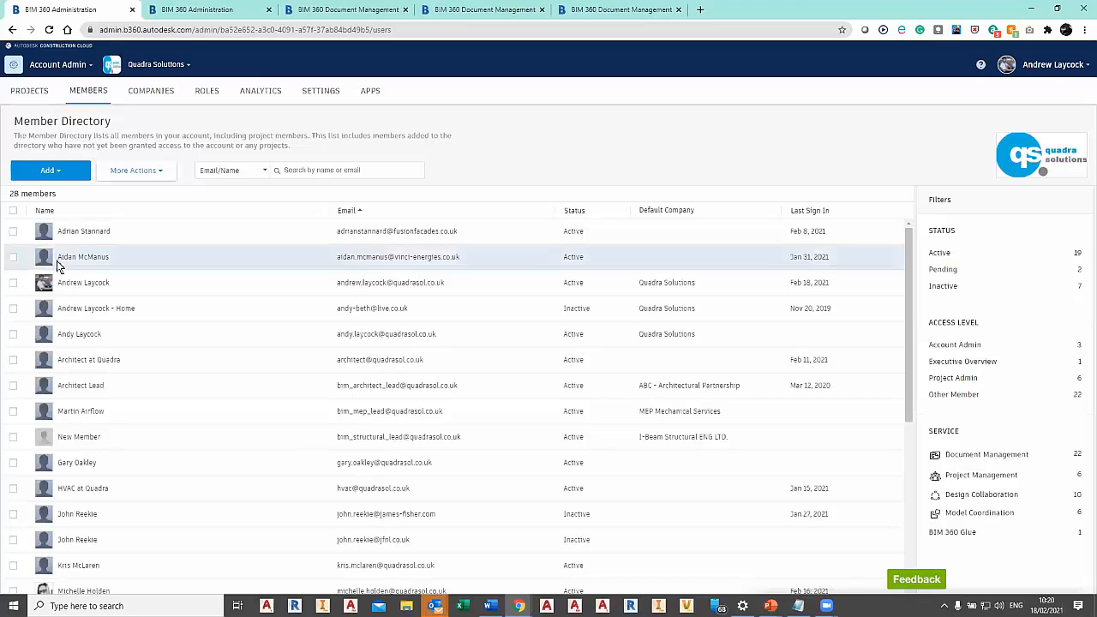
left_click(60, 282)
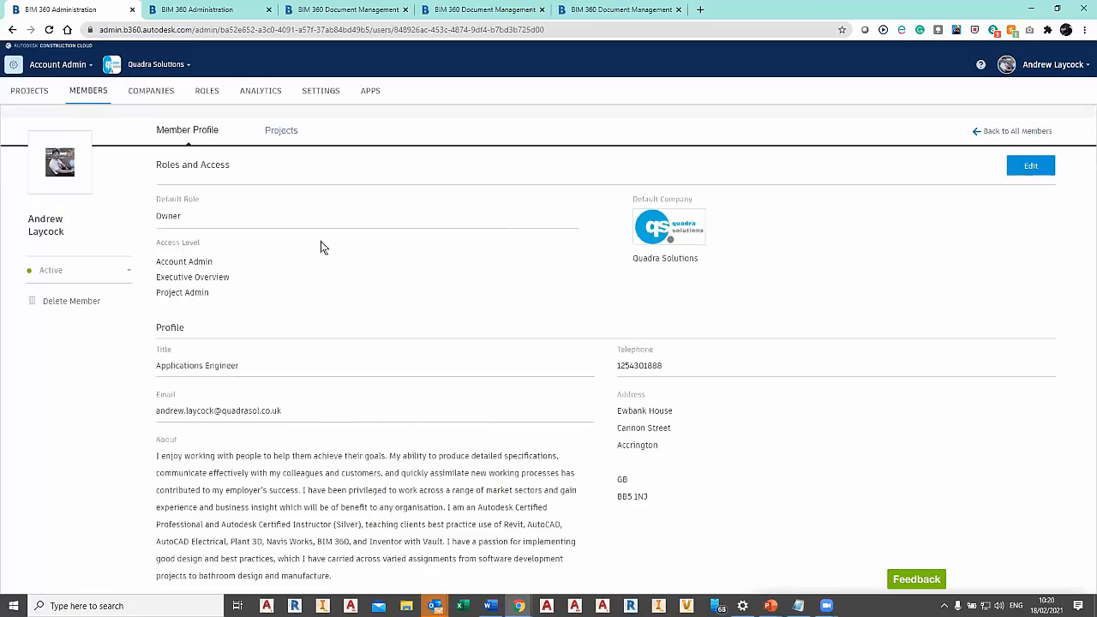
left_click(281, 130)
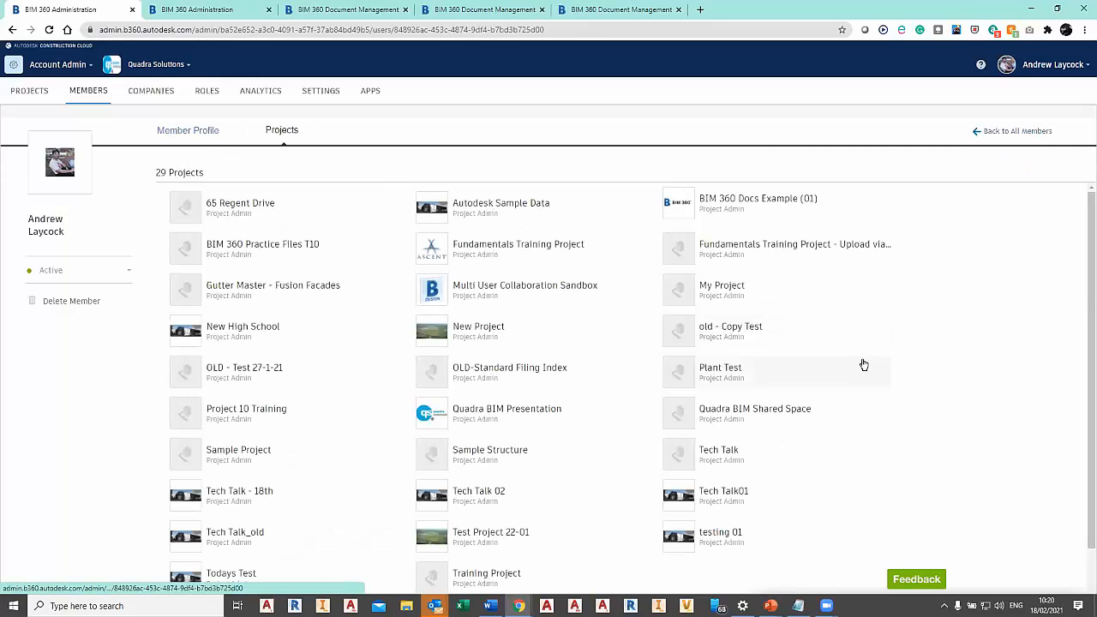
Open ABC - Architectural Partnership from the company directory and view the projects it is assigned to.
left_click(132, 93)
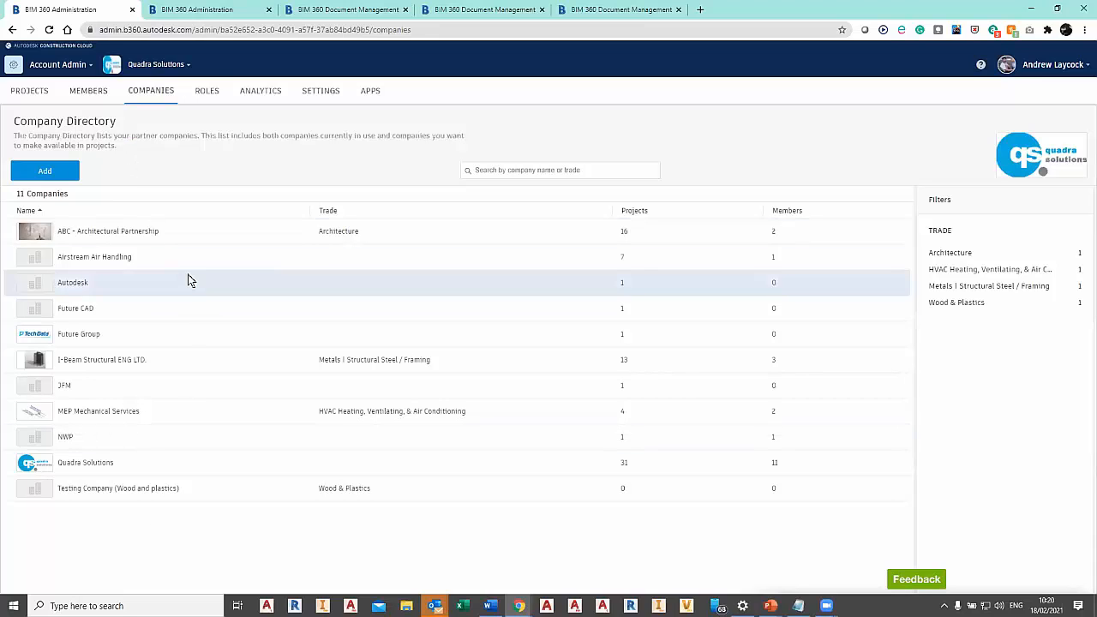
left_click(95, 232)
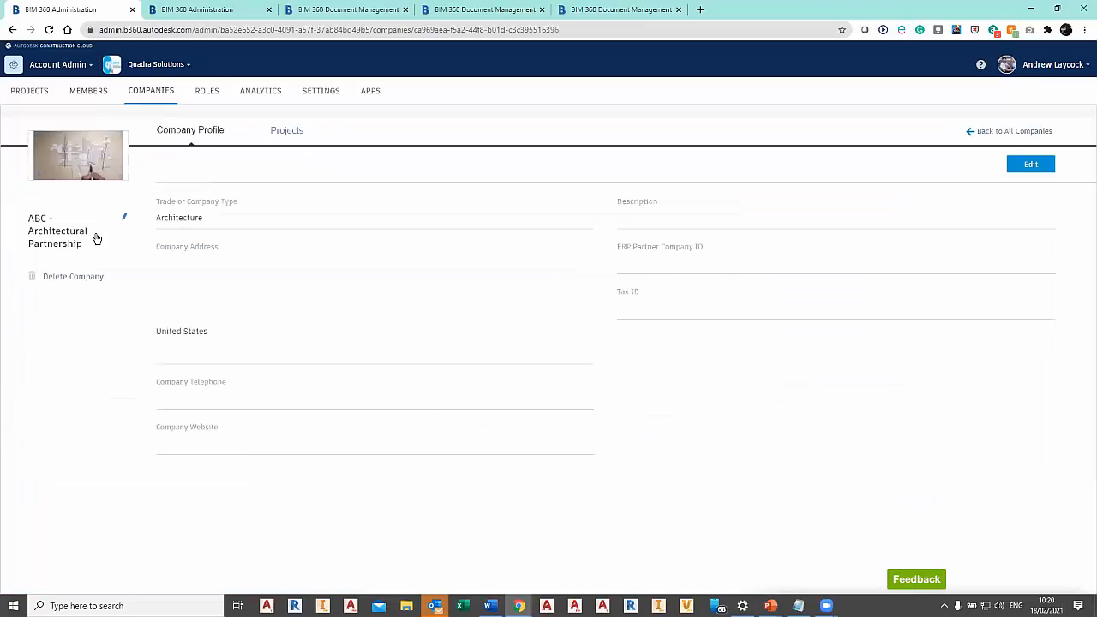
left_click(286, 130)
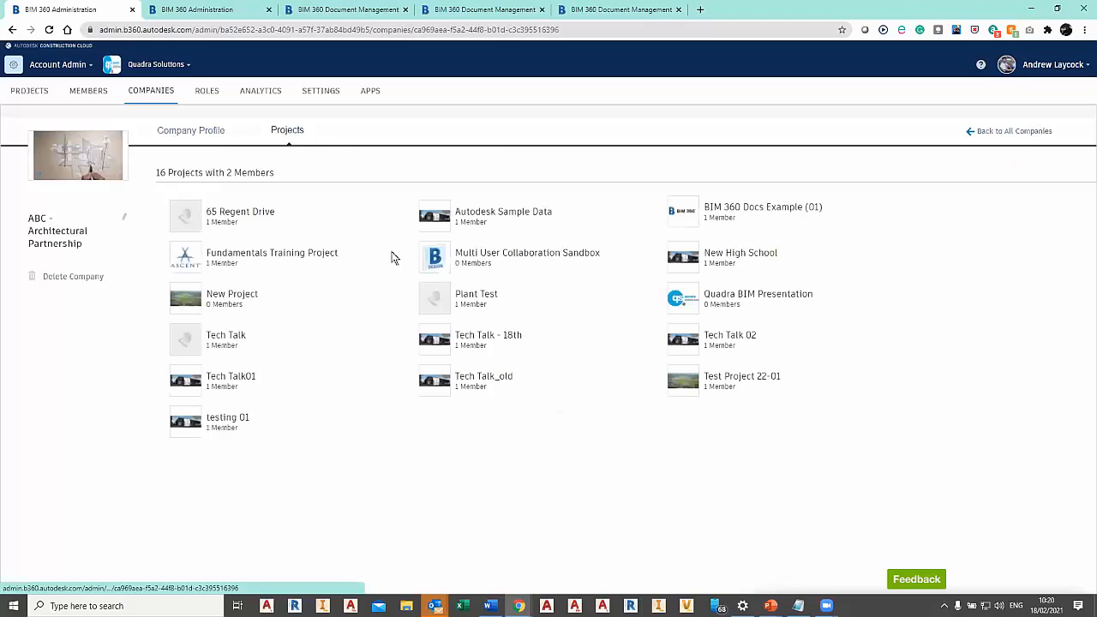
Review the account's roles, their default module access, and how many roles are listed.
left_click(214, 94)
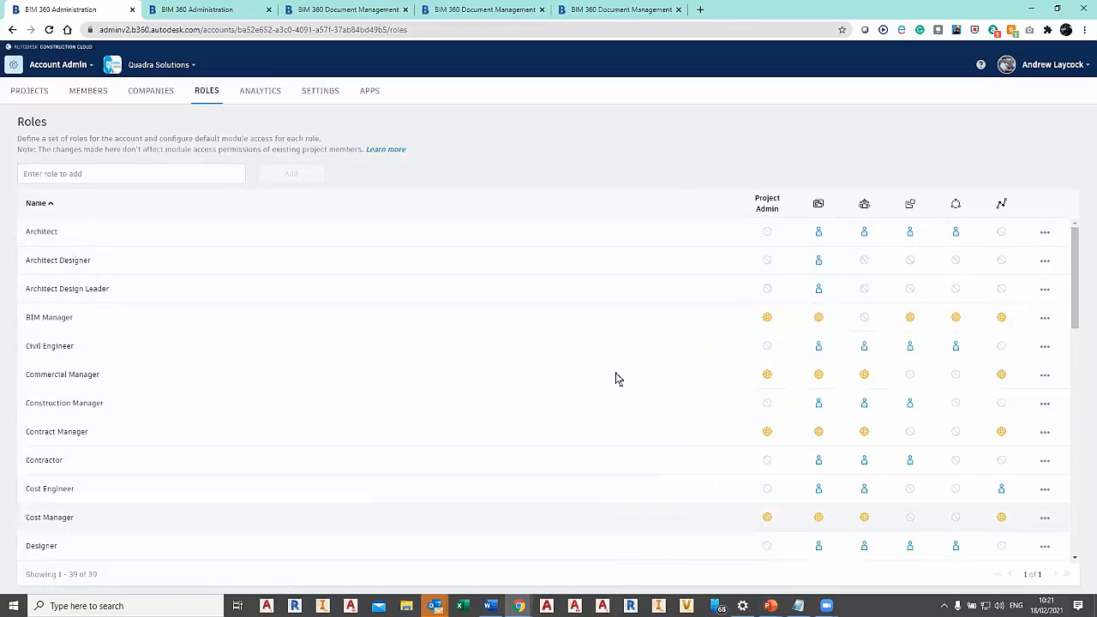
left_click_drag(73, 575, 150, 581)
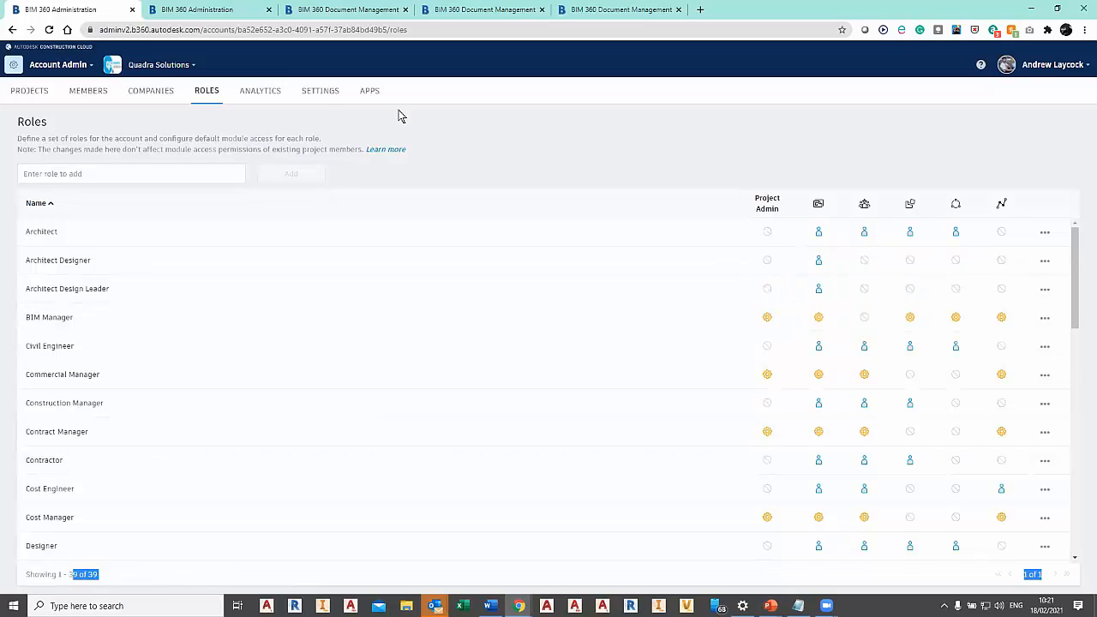
left_click(448, 134)
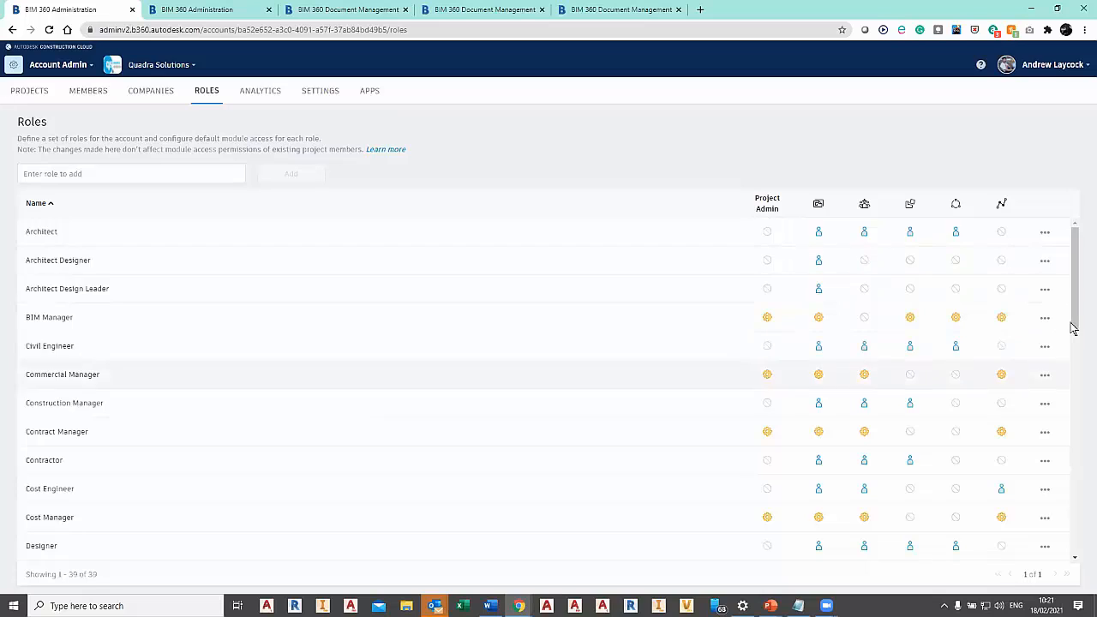
Review the account analytics overview and the business units defined in the account settings.
left_click(266, 92)
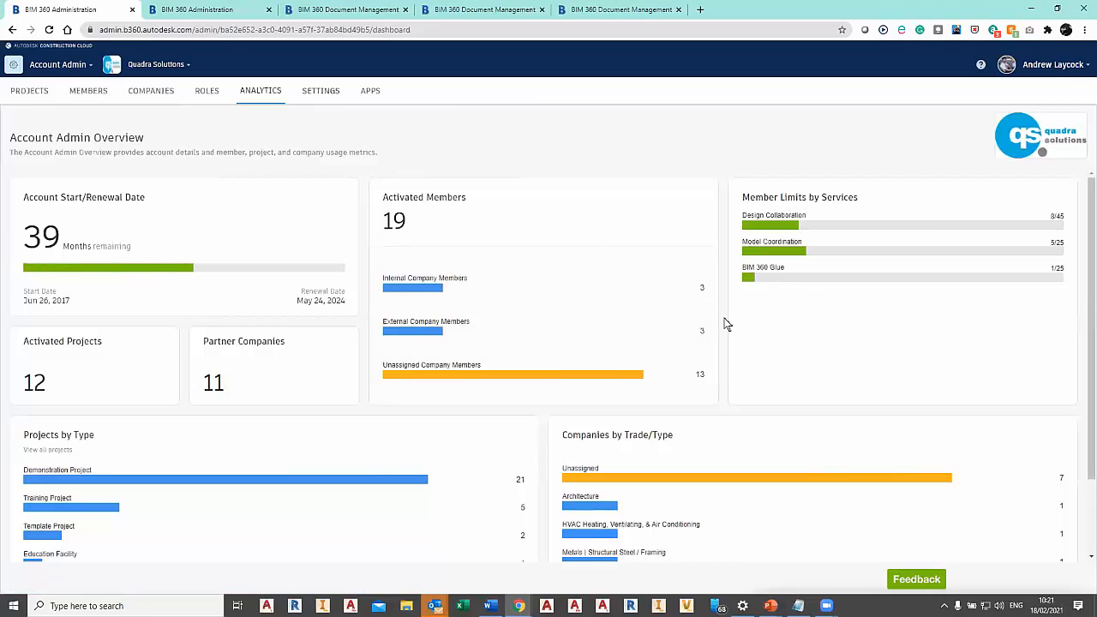
left_click(322, 95)
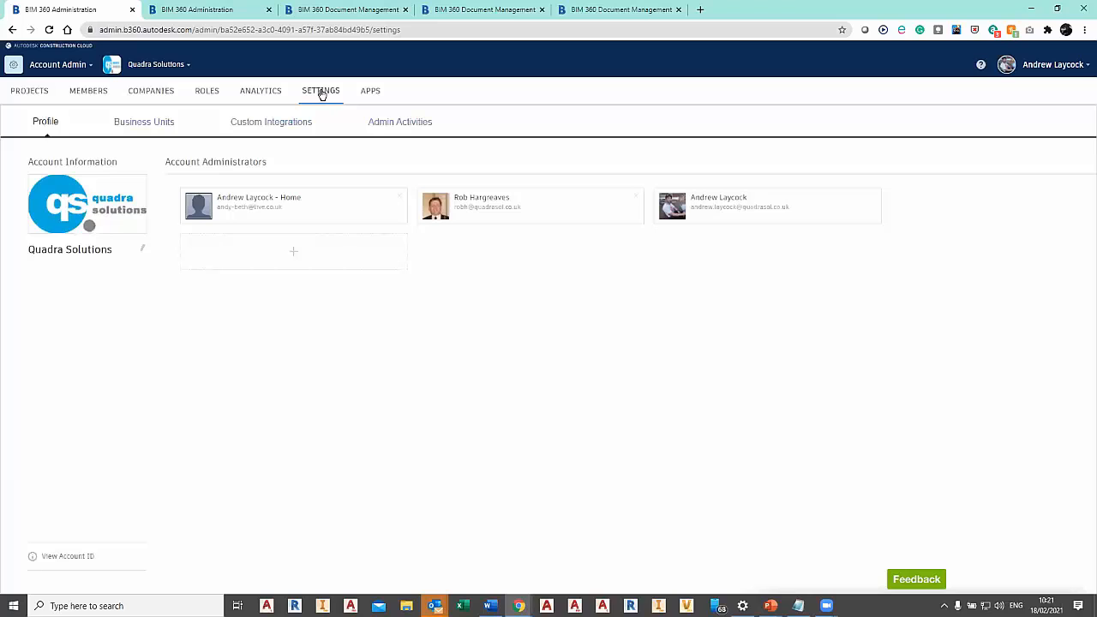
left_click(157, 123)
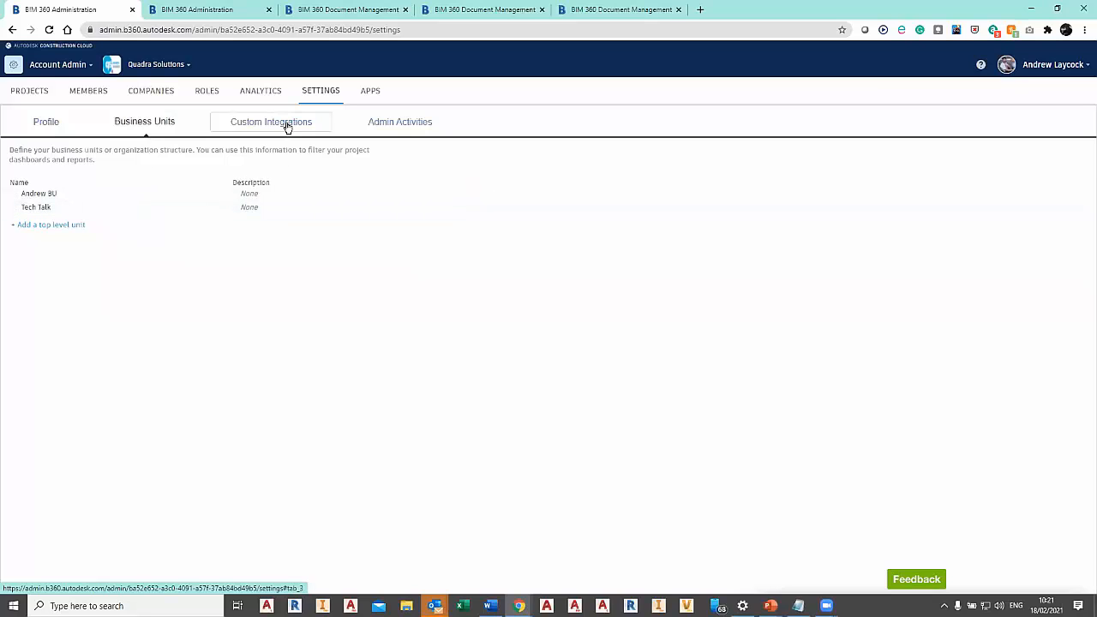
View the account administrators in the account profile, and review the members of the BIM 360 Docs Example (01) project.
left_click(52, 125)
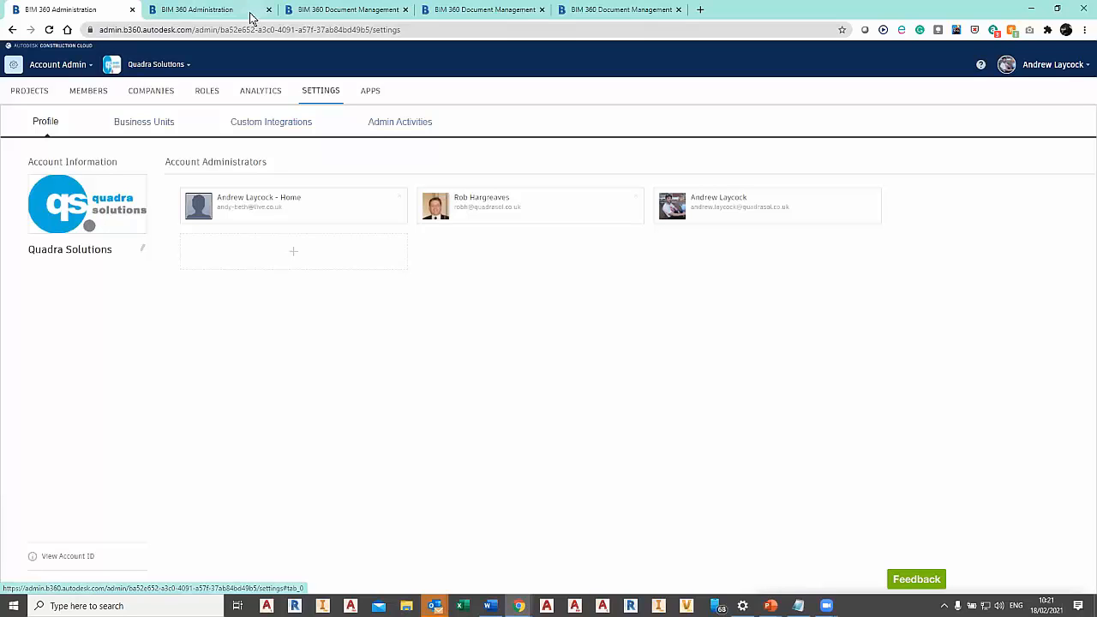
left_click(214, 12)
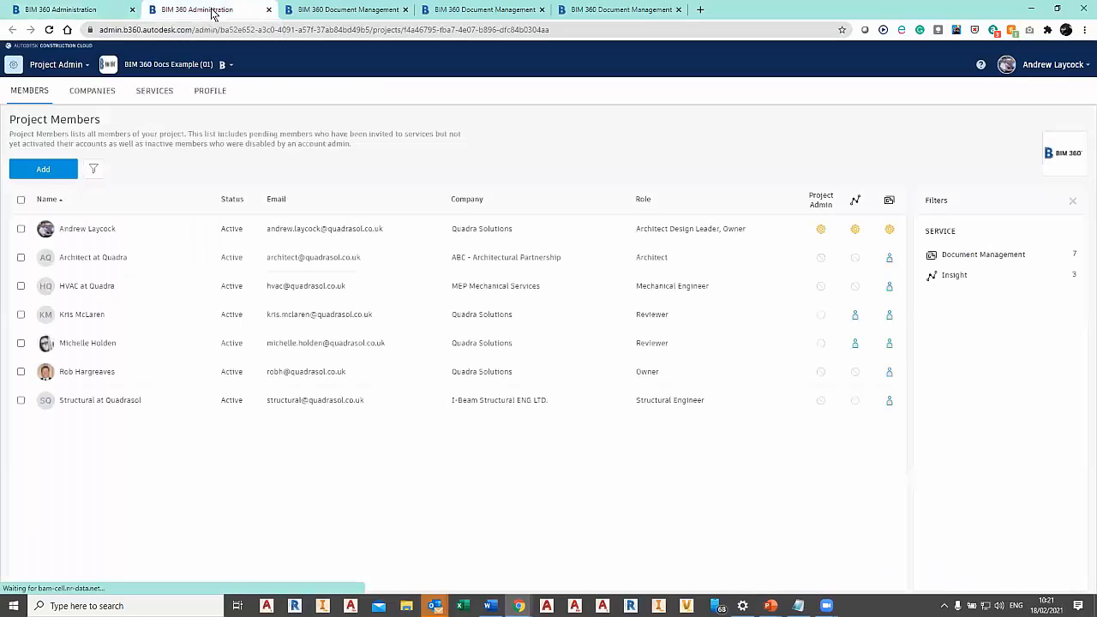
left_click(60, 65)
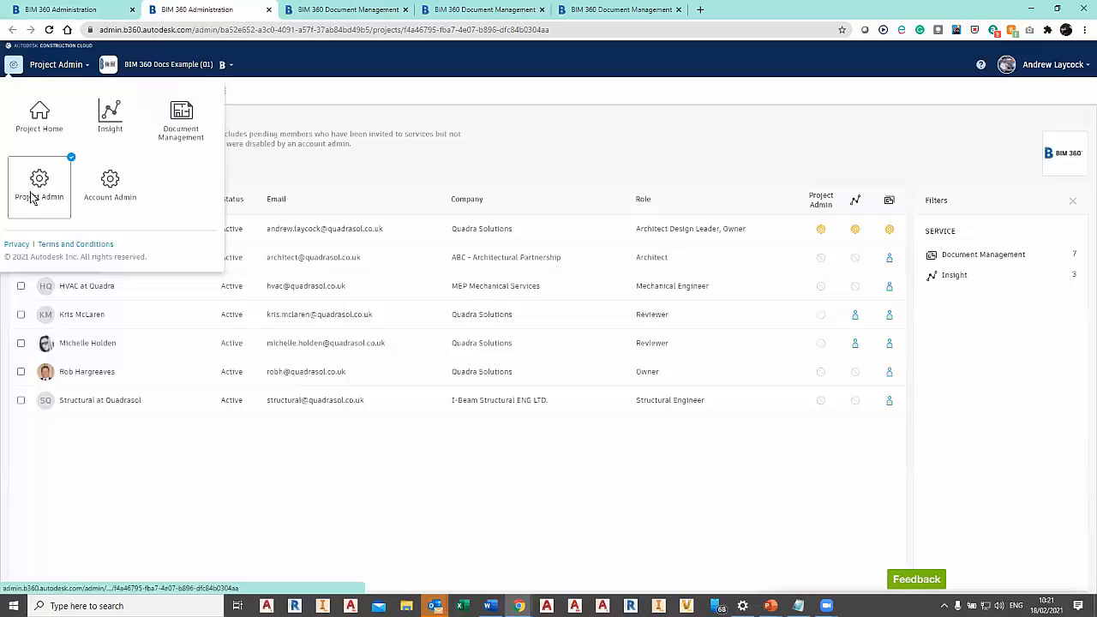
left_click(424, 152)
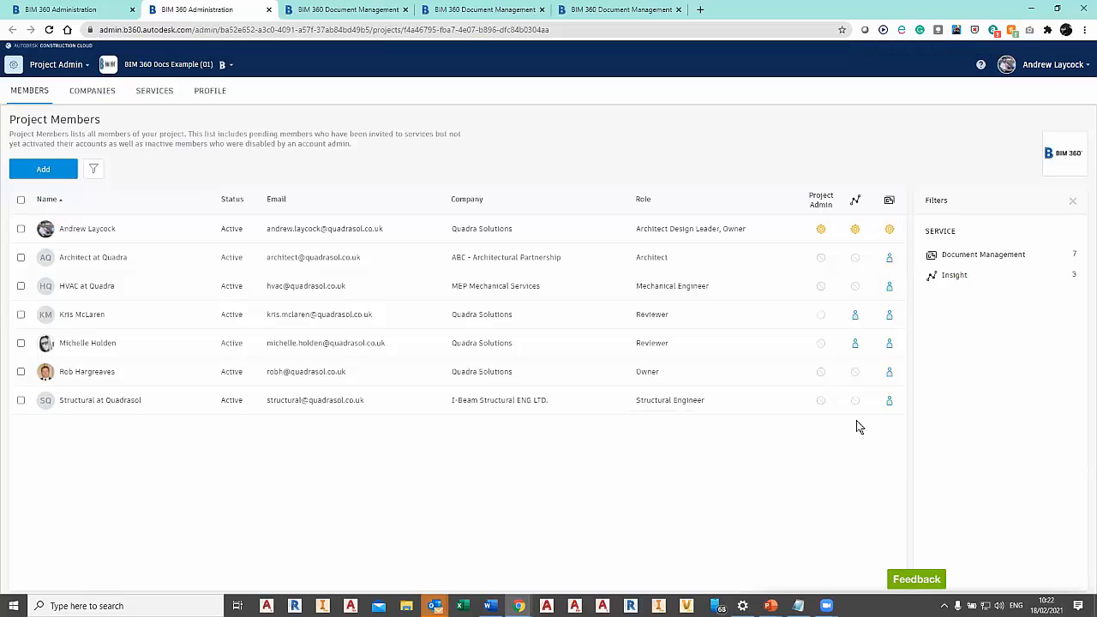
Review the BIM 360 Docs Example (01) project's companies, its available services, and its project profile details.
left_click(95, 91)
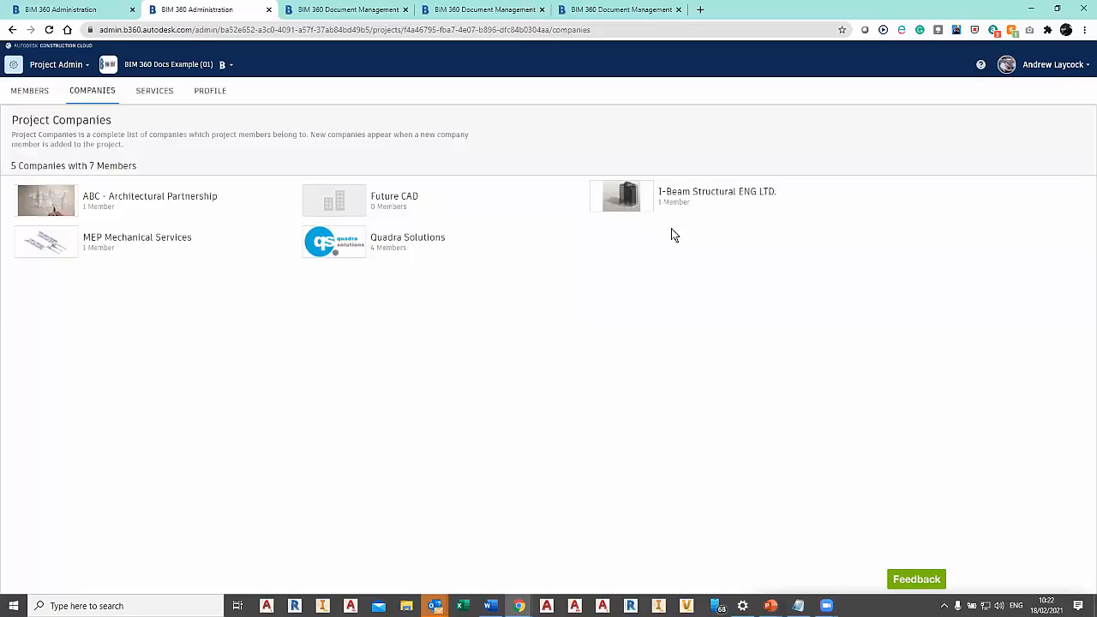
left_click(167, 91)
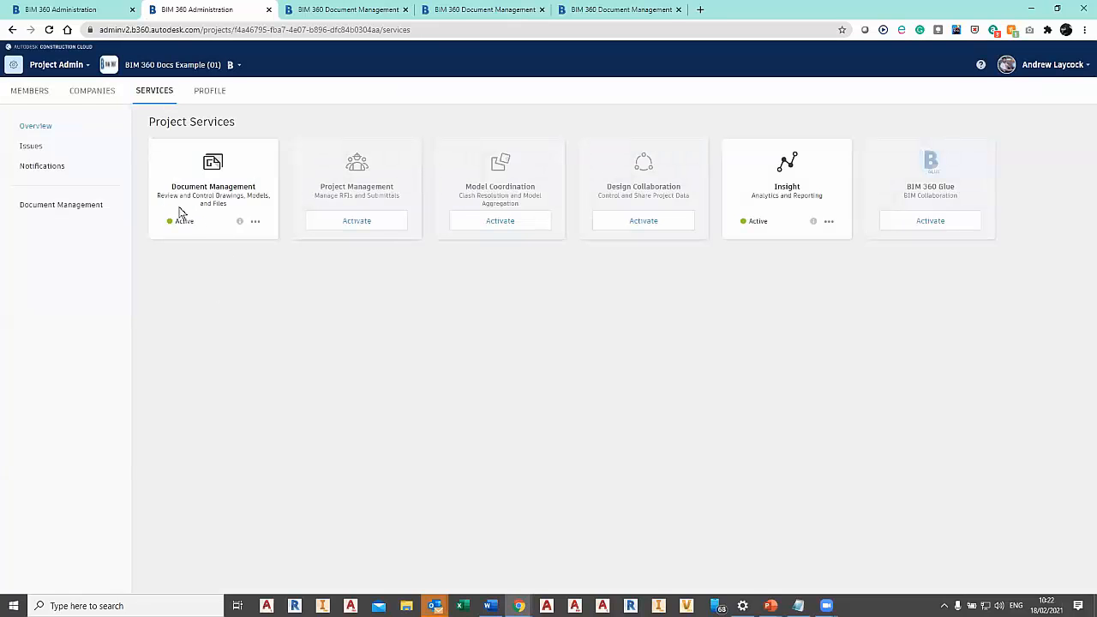
left_click_drag(171, 182, 266, 190)
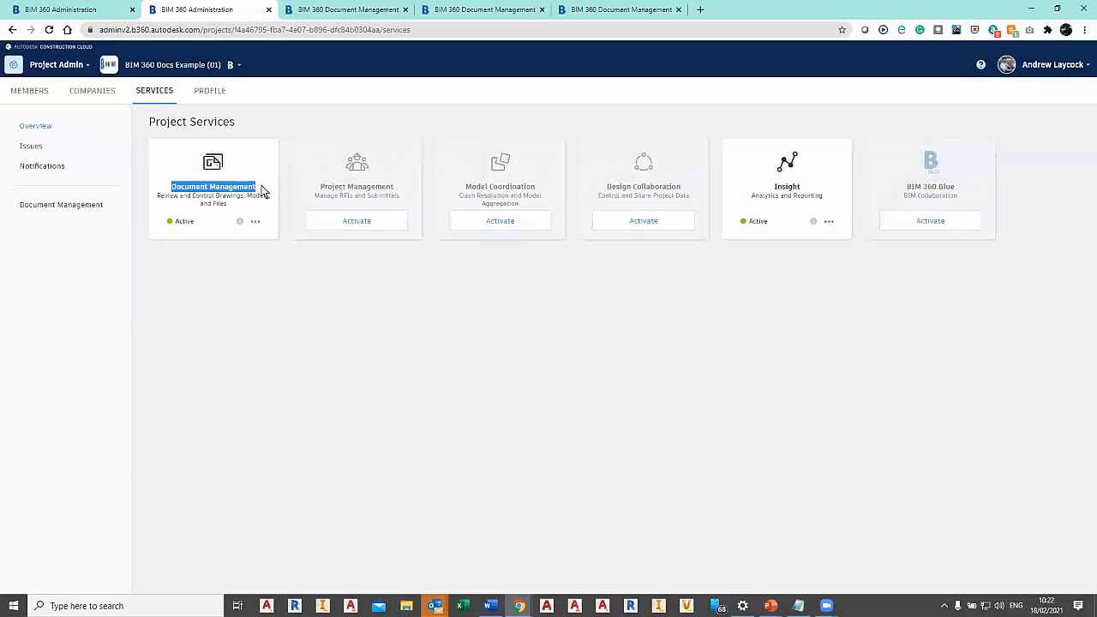
left_click(281, 284)
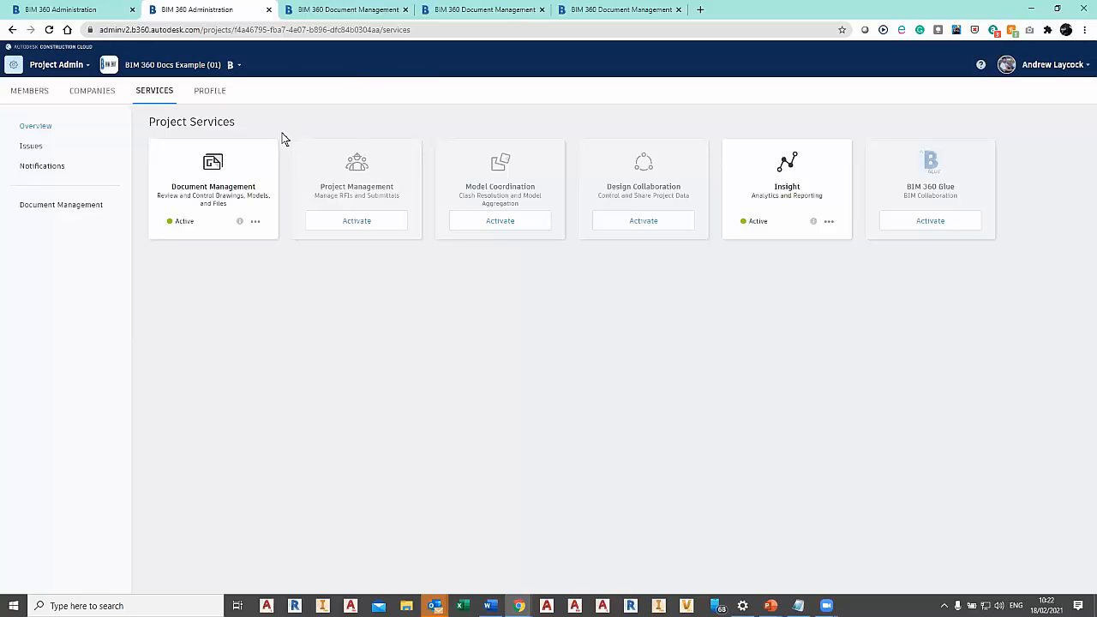
left_click_drag(283, 133, 686, 289)
left_click(443, 142)
left_click(208, 94)
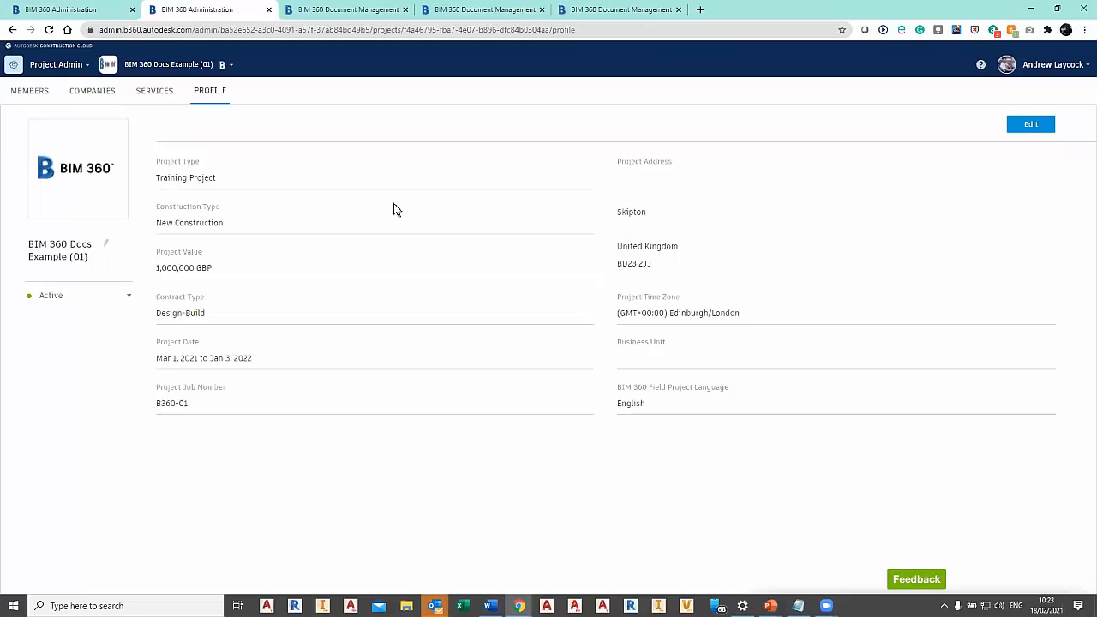
In the project's Document Management, view the folder permissions of Project Models and of its parent Project Files folder.
left_click(329, 10)
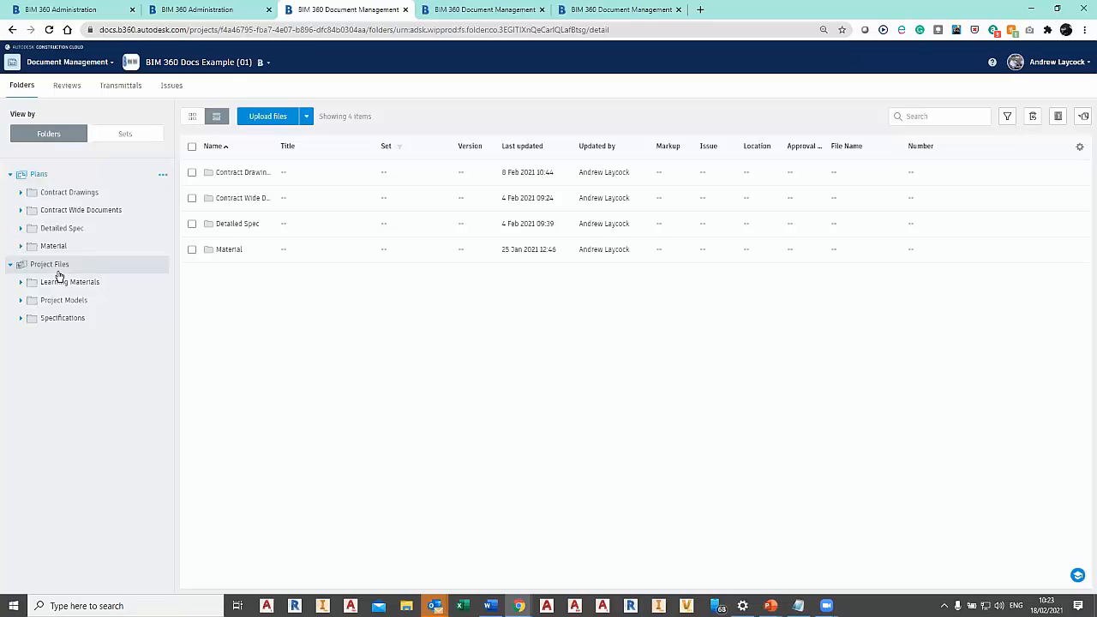
left_click(62, 301)
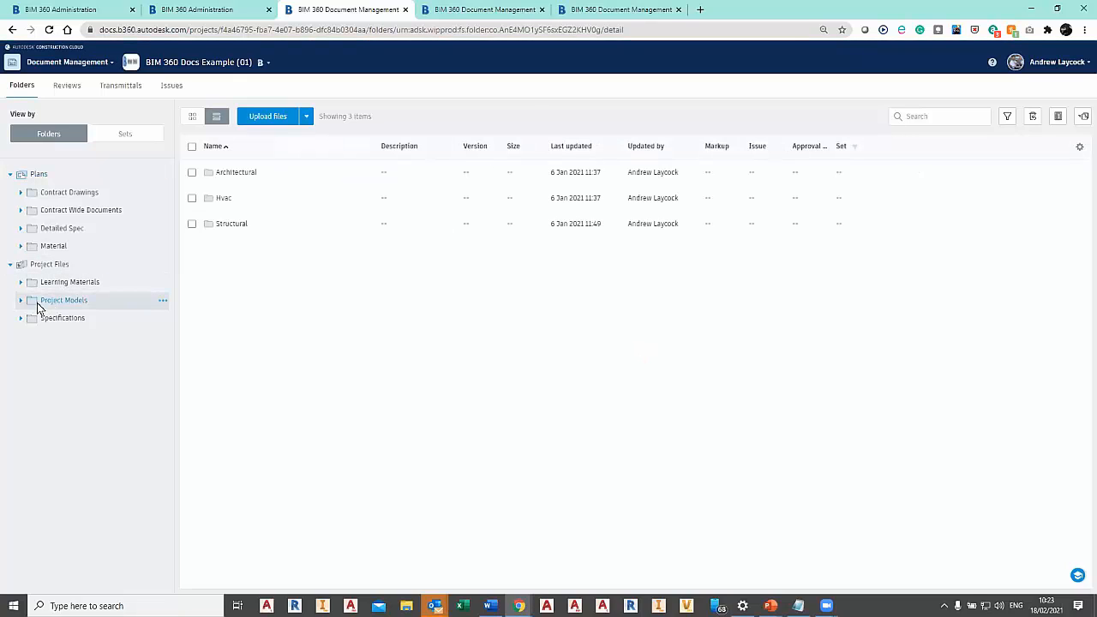
left_click(163, 301)
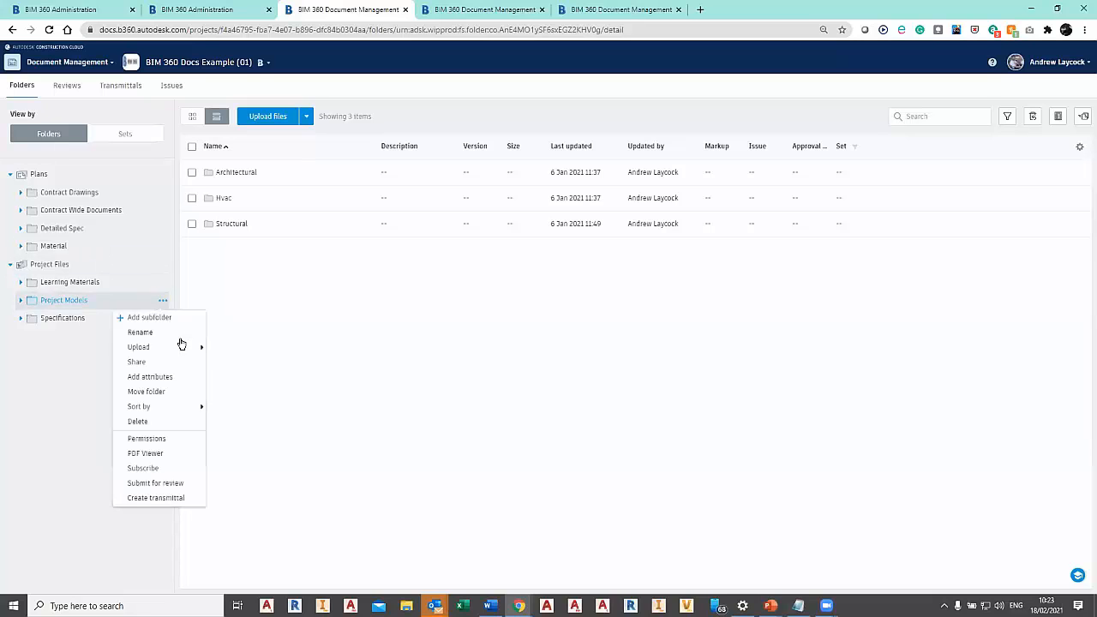
left_click(159, 439)
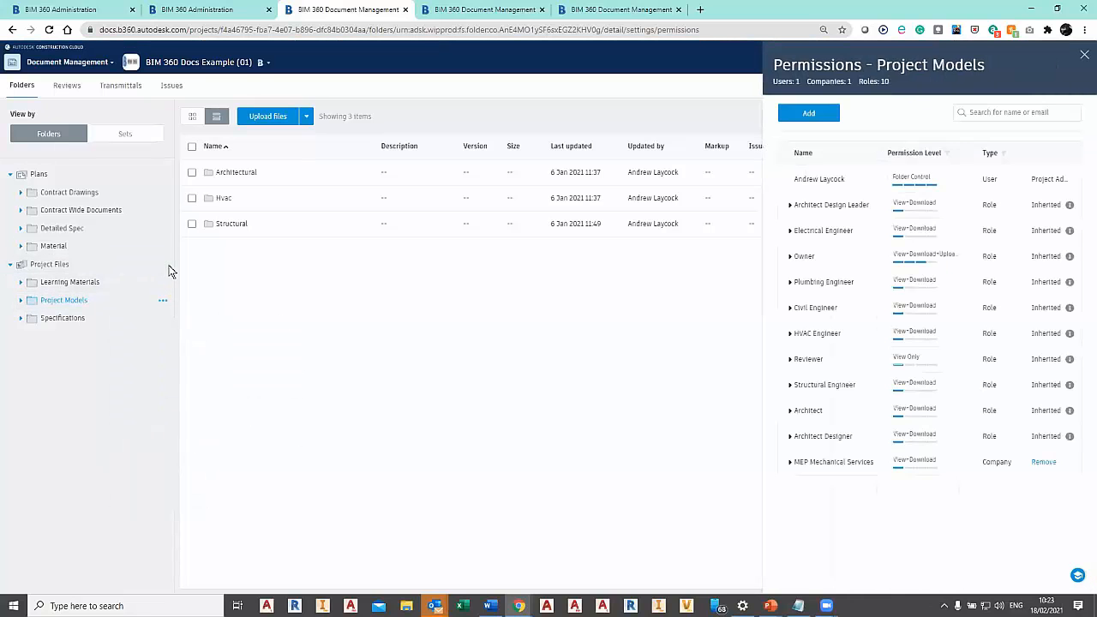
left_click(156, 265)
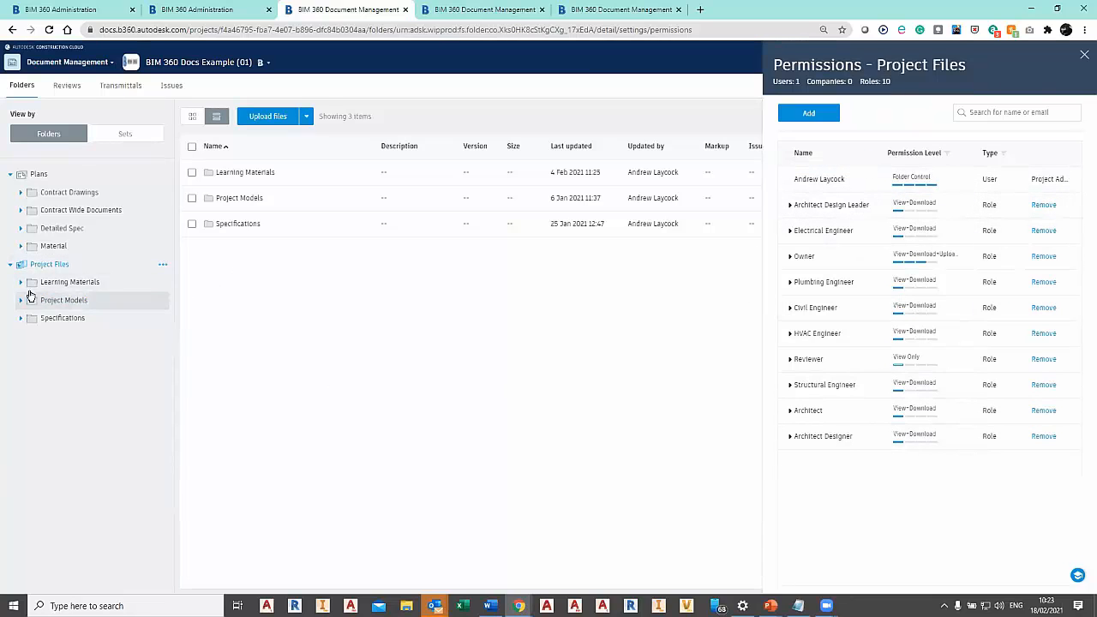
View the permissions of the Architectural subfolder in Project Models and expand the three companies to show their members.
left_click(21, 300)
left_click(57, 318)
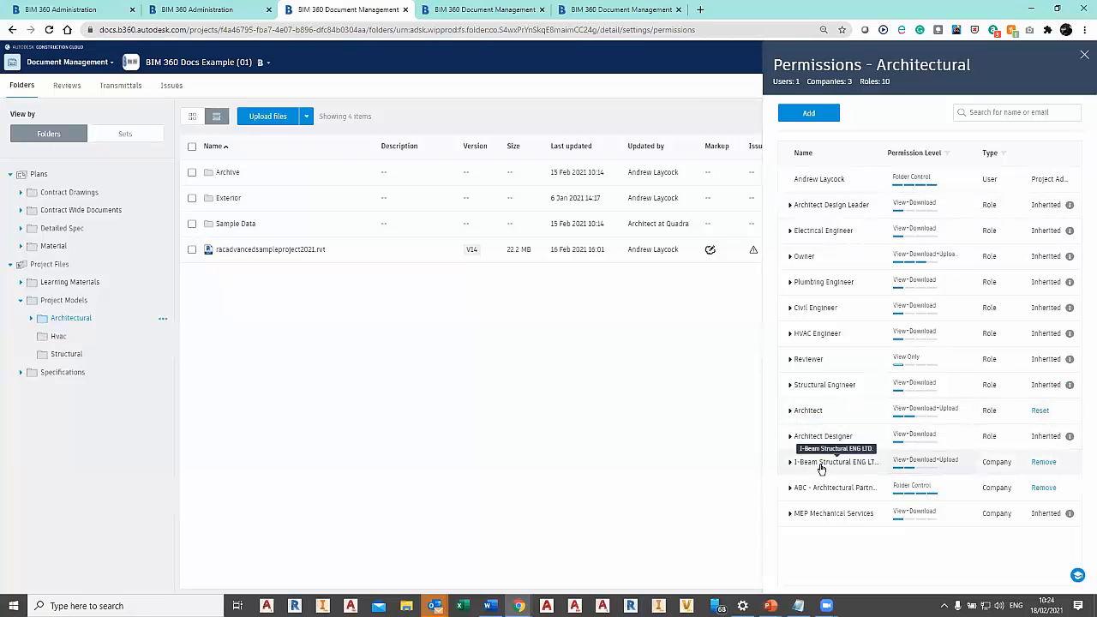
left_click(790, 462)
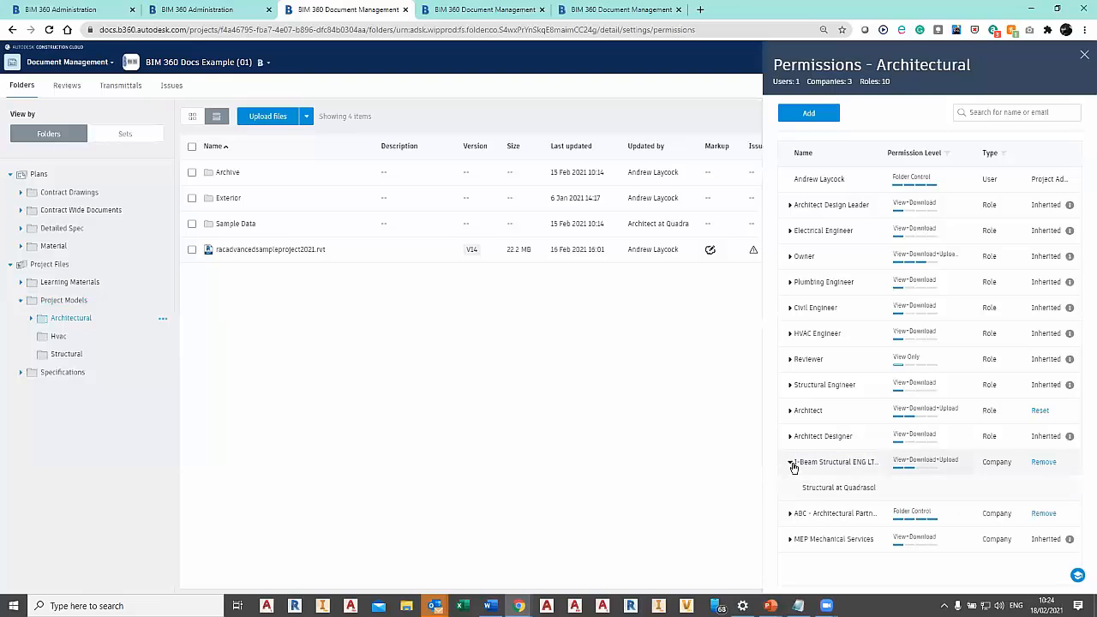
left_click(791, 514)
left_click(791, 565)
Remove the I-Beam Structural ENG LTD. company's permission from the Architectural folder.
scroll(1079, 352, "down", 1)
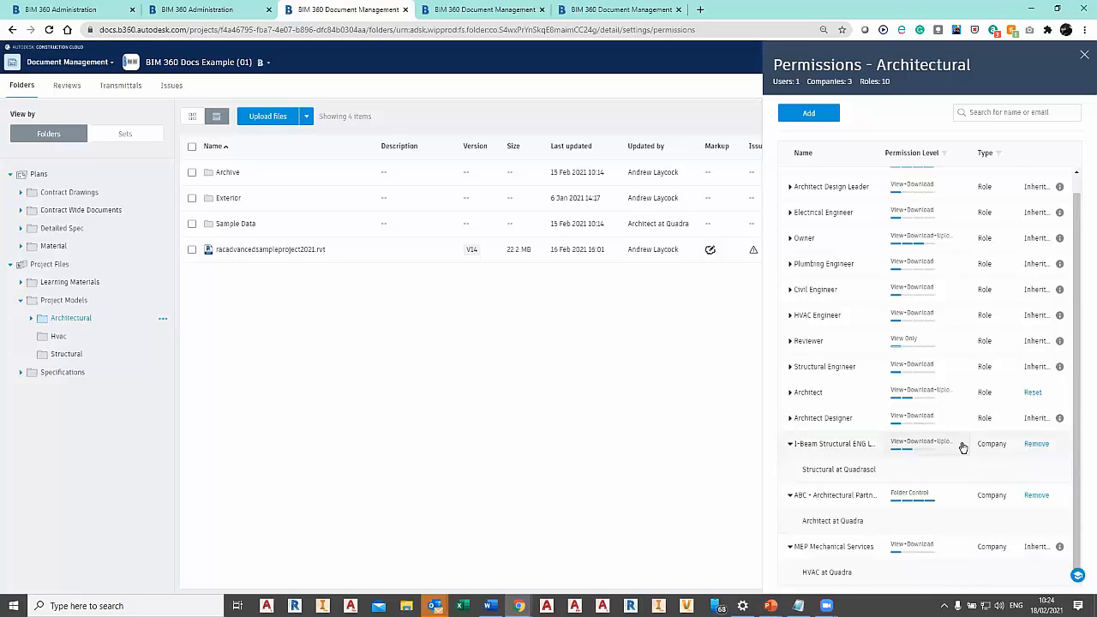
left_click(1037, 444)
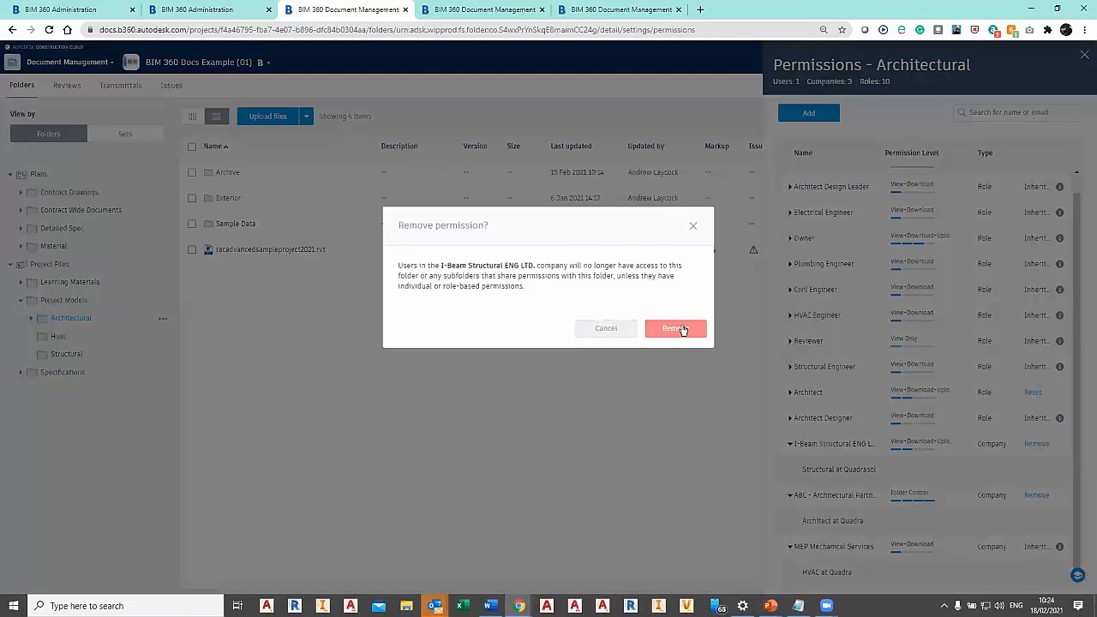
left_click(677, 329)
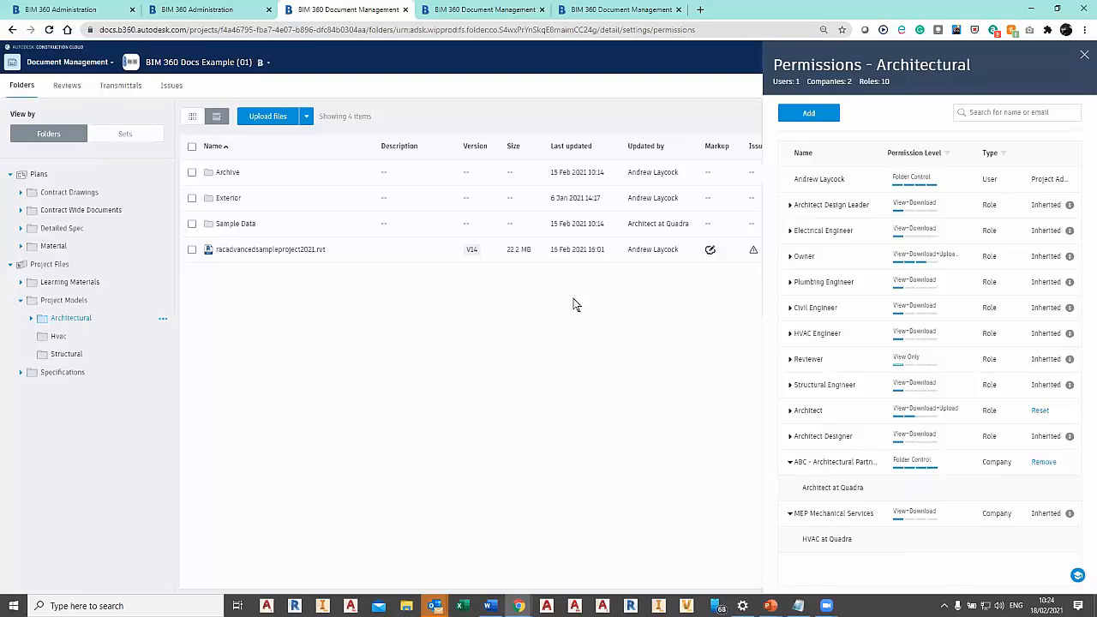
Compare the member in the Architect role with the member under ABC - Architectural Partnership in the Architectural folder's permissions.
left_click(791, 413)
left_click_drag(803, 439, 874, 443)
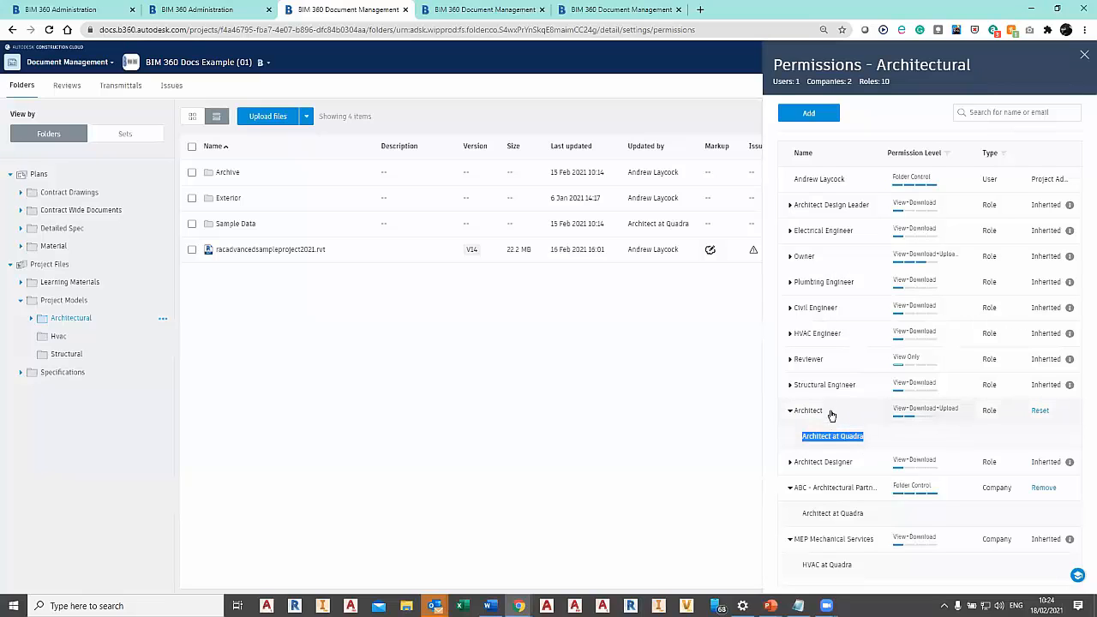
left_click_drag(803, 514, 869, 518)
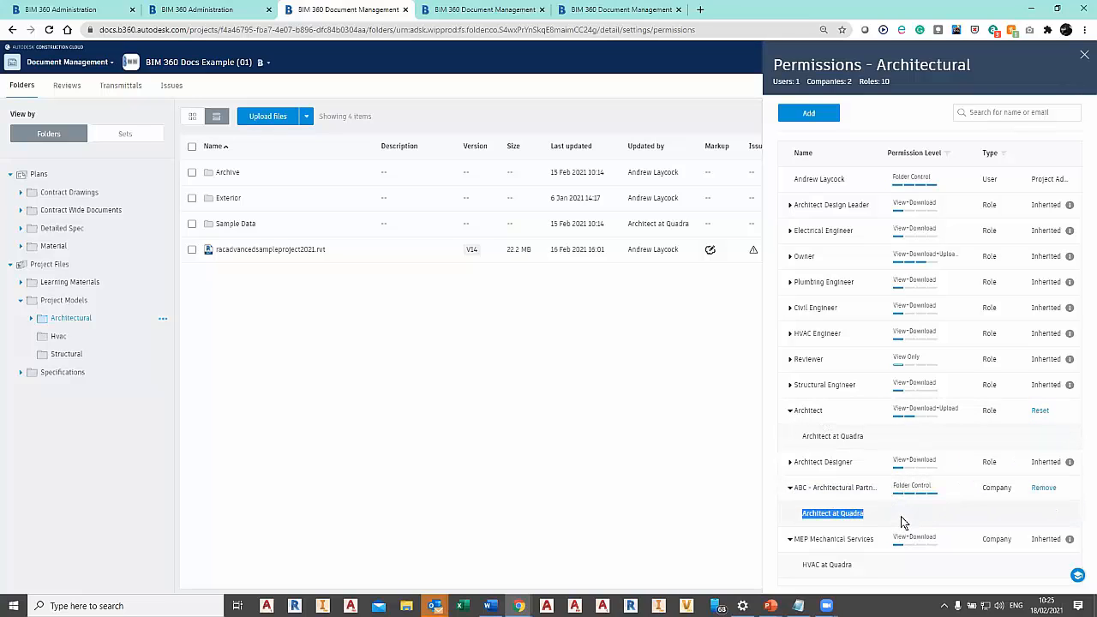
left_click(682, 422)
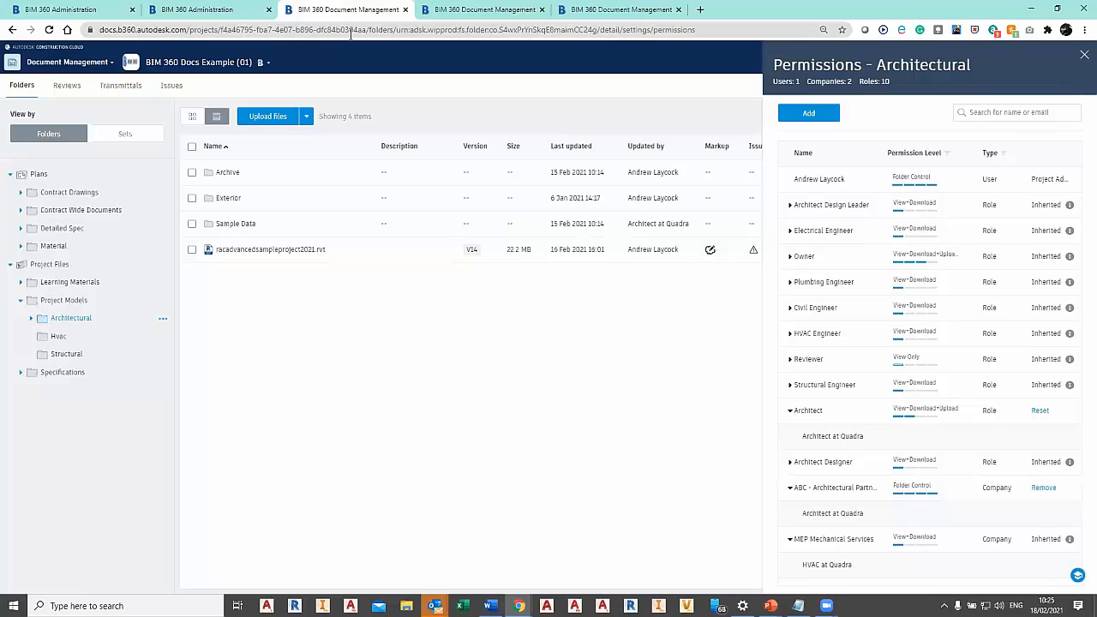
Look at the Sample Structure project's folders, and return to the project directory of the Quadra Solutions account.
left_click(494, 10)
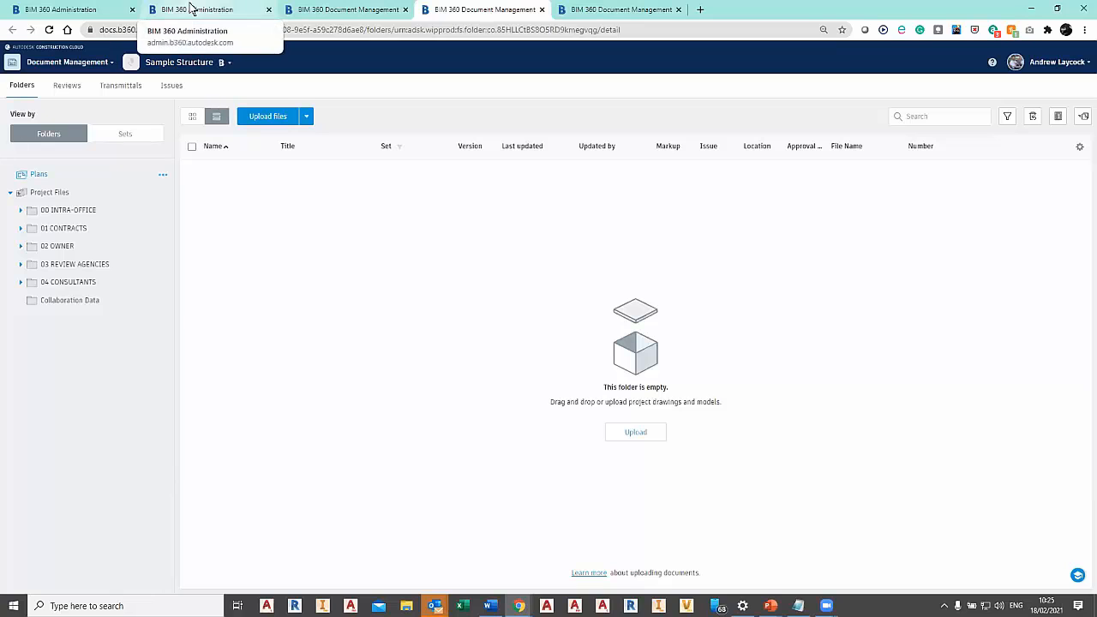
left_click(82, 8)
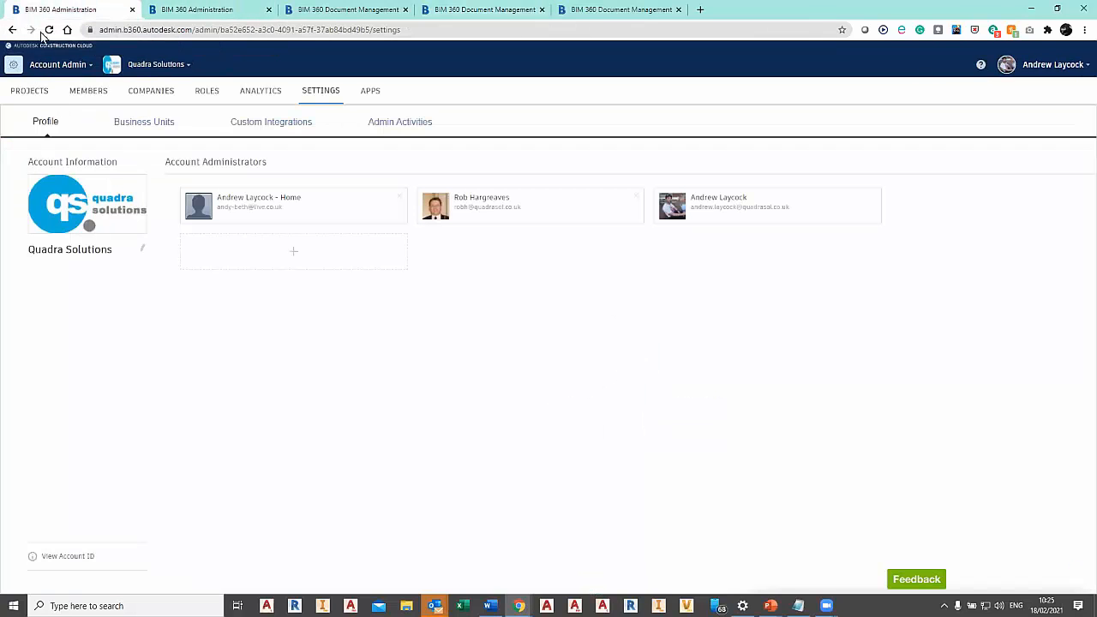
left_click(66, 69)
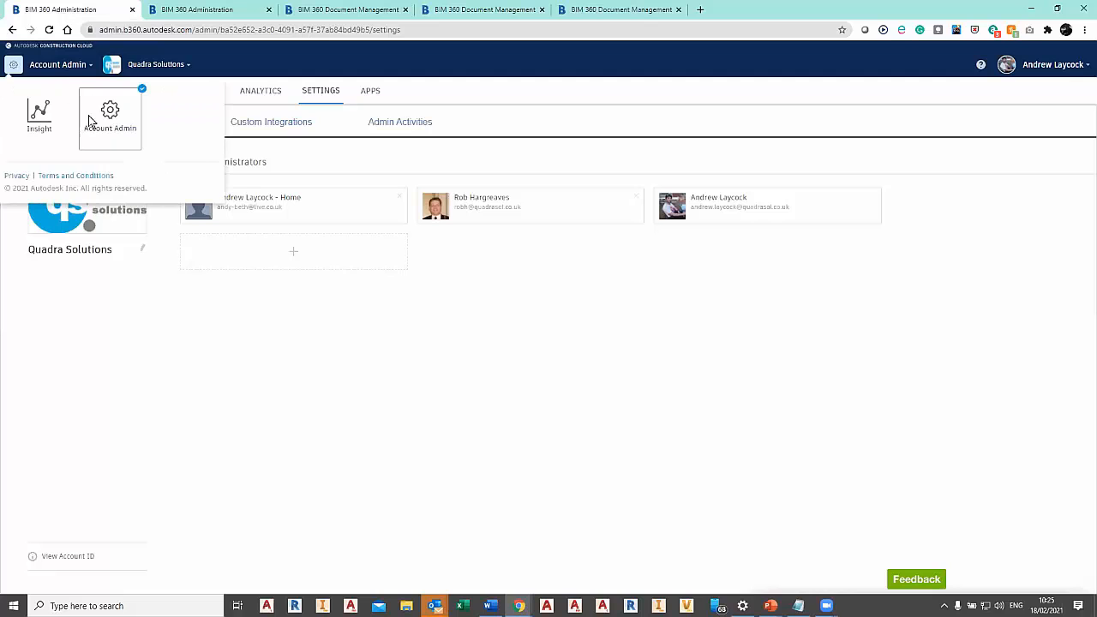
left_click(300, 76)
left_click(26, 95)
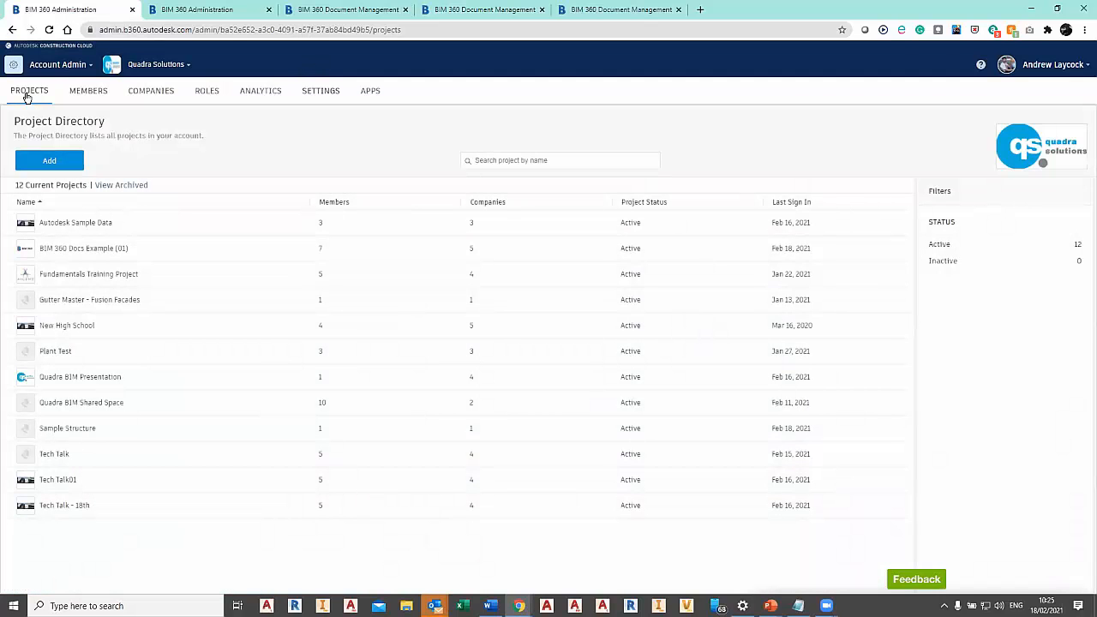
Start a new project in the account and name it Tech Talk 18-2-12.
left_click(47, 159)
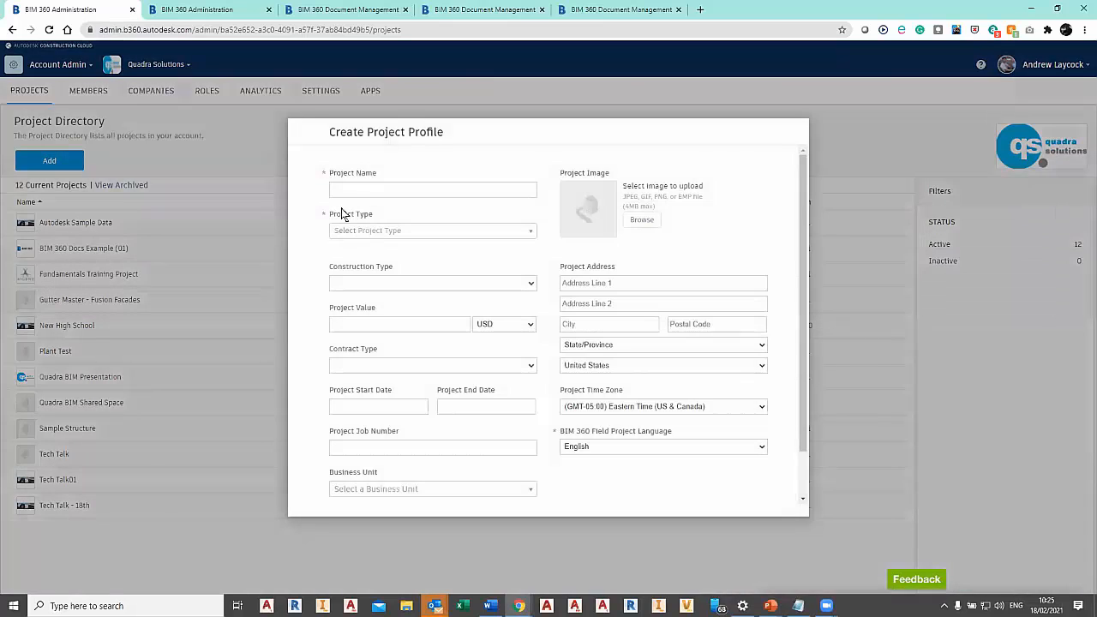
left_click(387, 188)
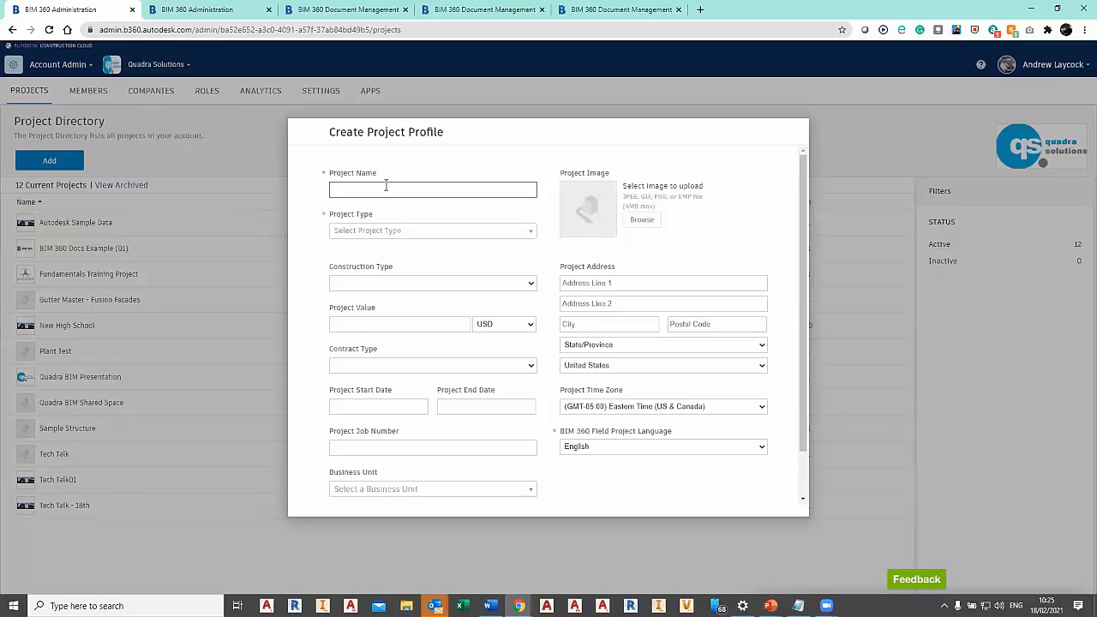
type("Tech Talk 18-2-12")
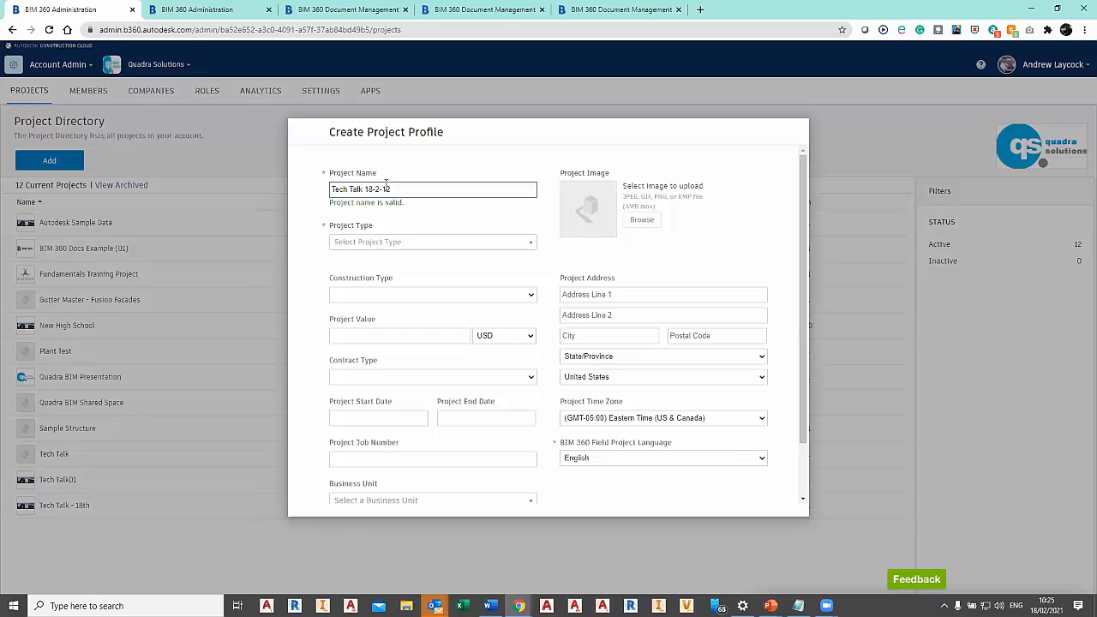
Set the new project's type to Demonstration Project and its construction type to New Construction.
left_click(419, 245)
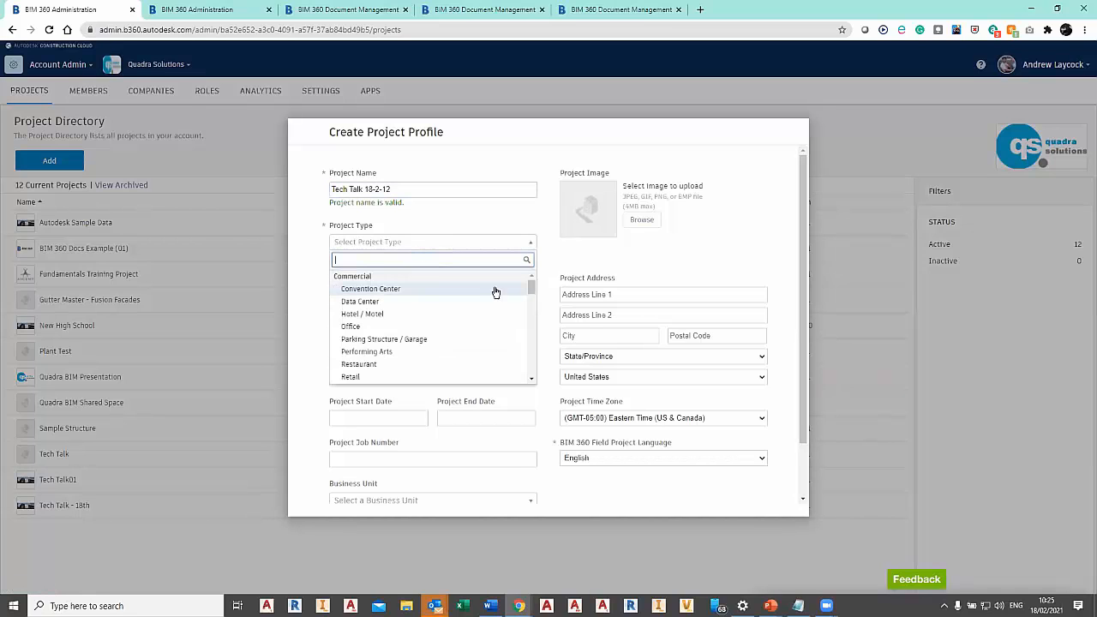
scroll(532, 291, "down", 1)
left_click_drag(532, 292, 532, 374)
left_click(460, 352)
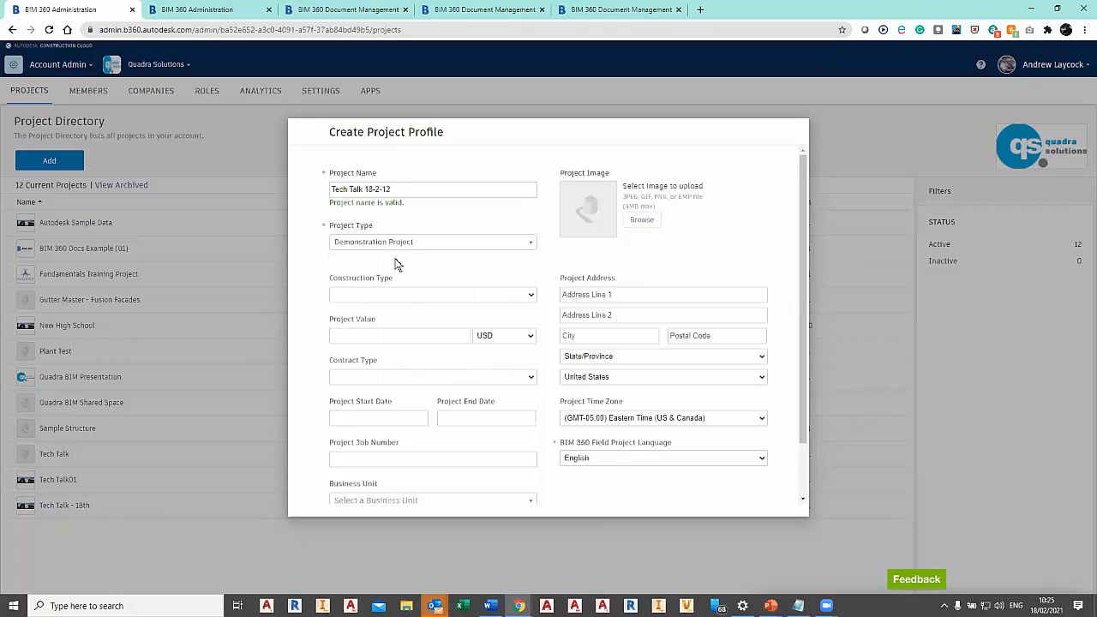
left_click(528, 296)
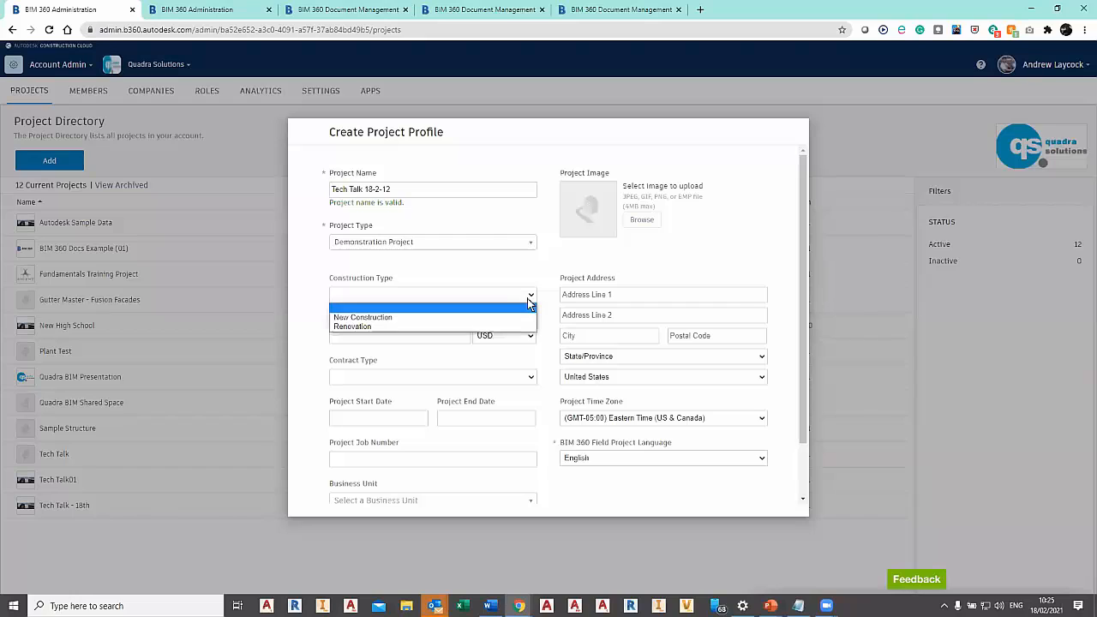
left_click(491, 318)
Set the new project's value to 10000 with GBP as the currency.
left_click(444, 332)
type("10000")
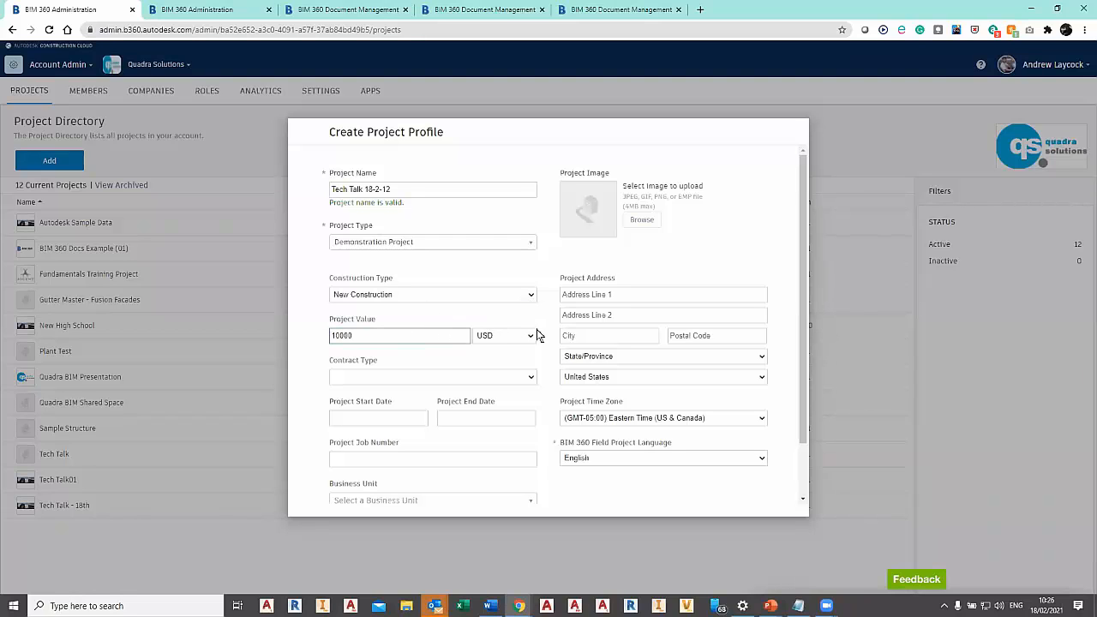
left_click(532, 336)
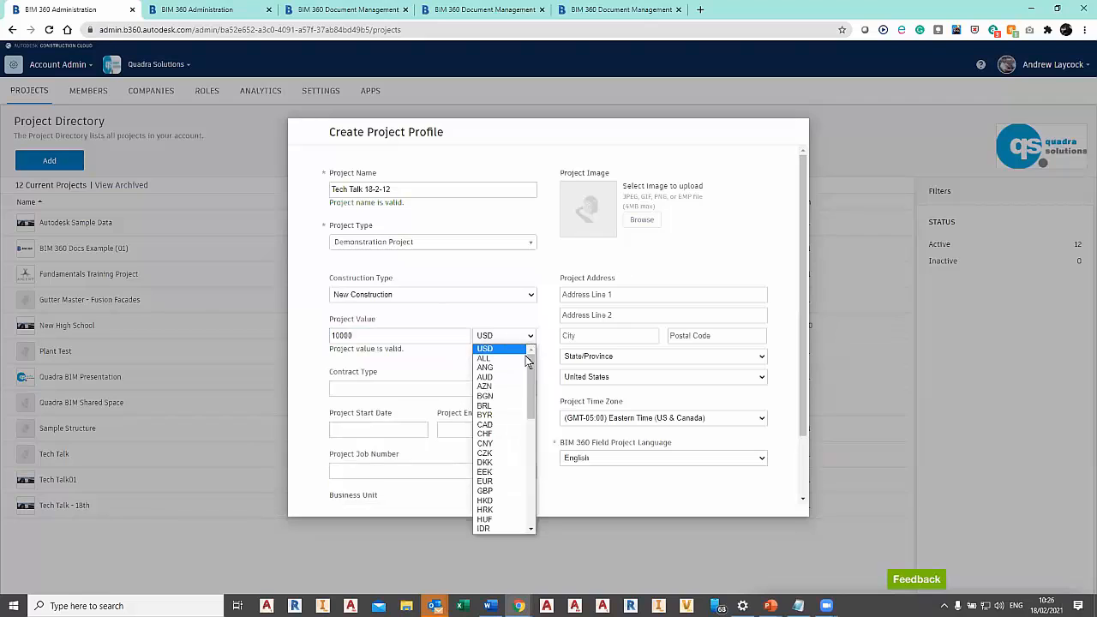
left_click(500, 492)
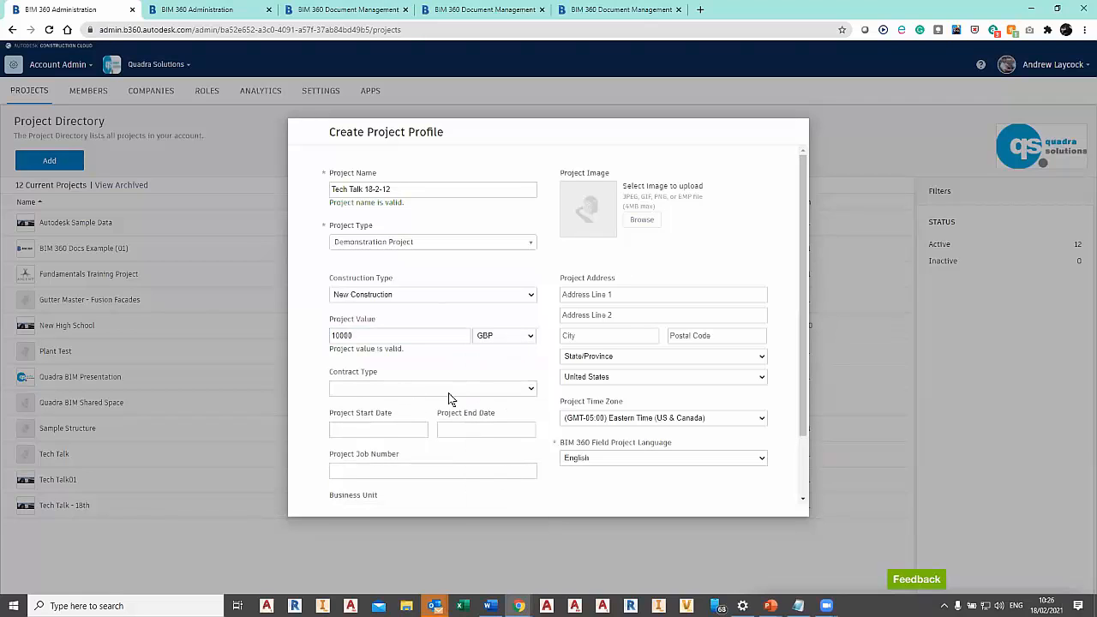
Set the new project's contract type to Design-Build and its start date to Feb 18, 2021.
left_click(450, 393)
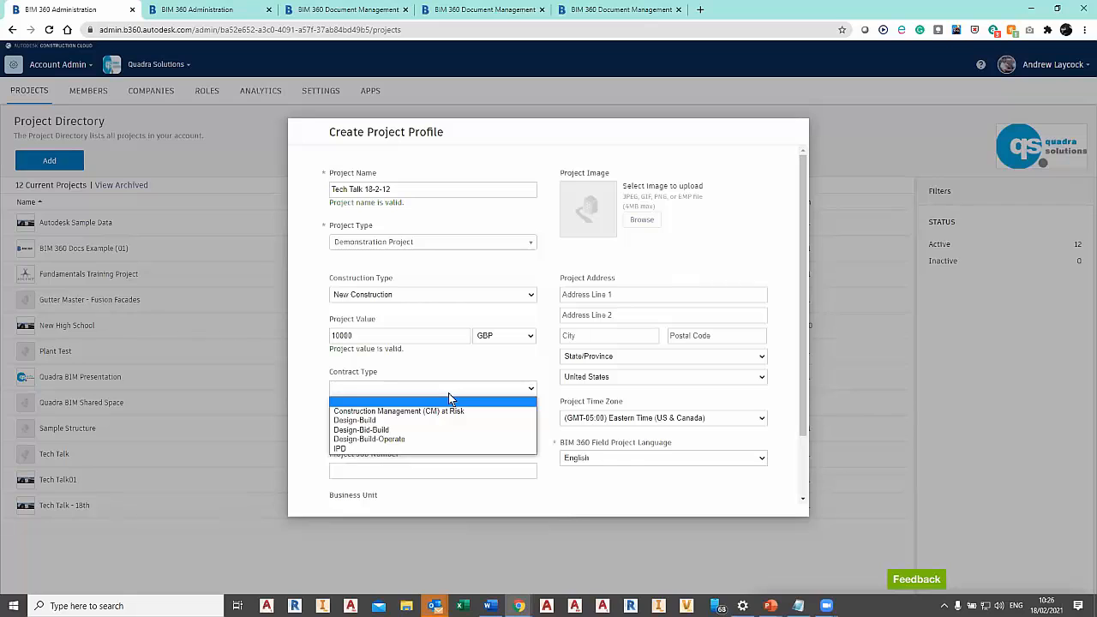
left_click(442, 420)
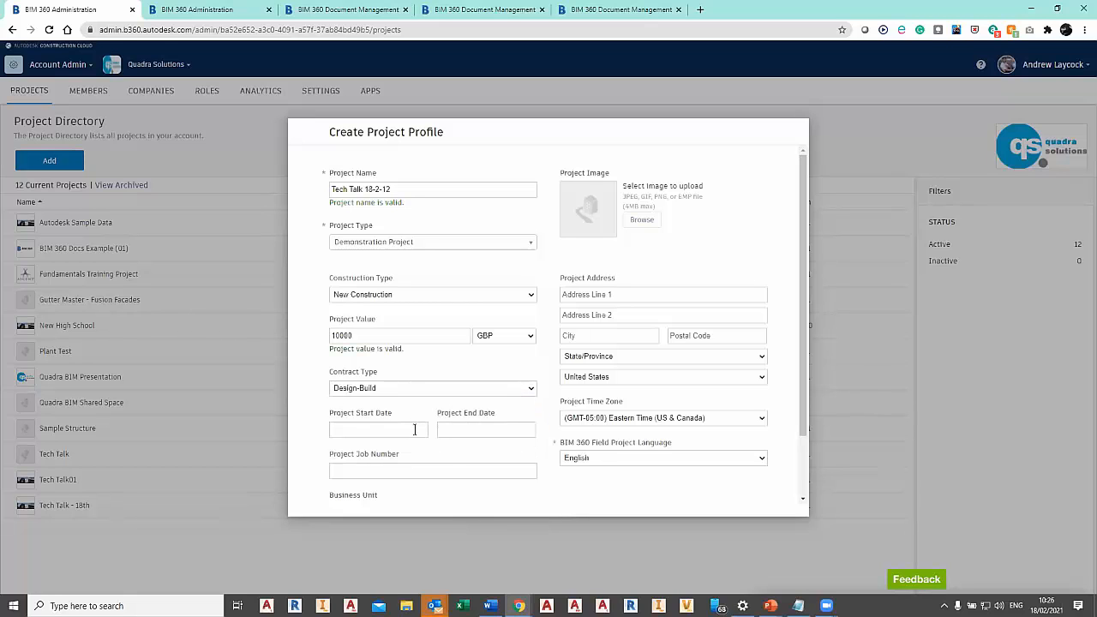
left_click(415, 429)
left_click(414, 518)
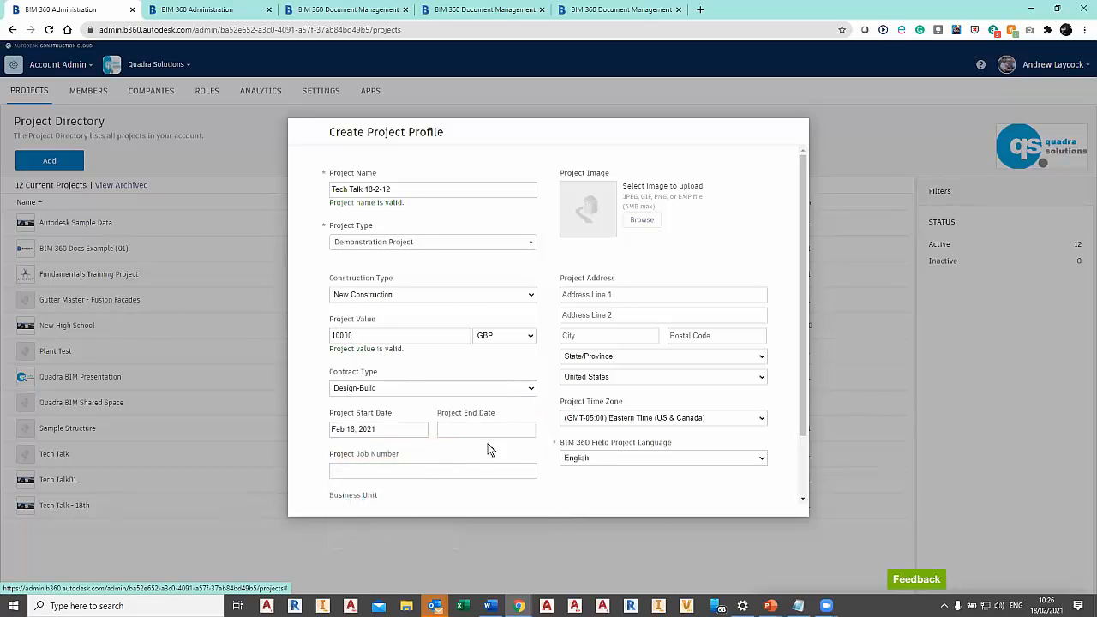
Set the project's end date to Feb 10, 2022 and its job number to 1245.
left_click(486, 429)
left_click(536, 450)
left_click(529, 473)
left_click(520, 499)
left_click(437, 472)
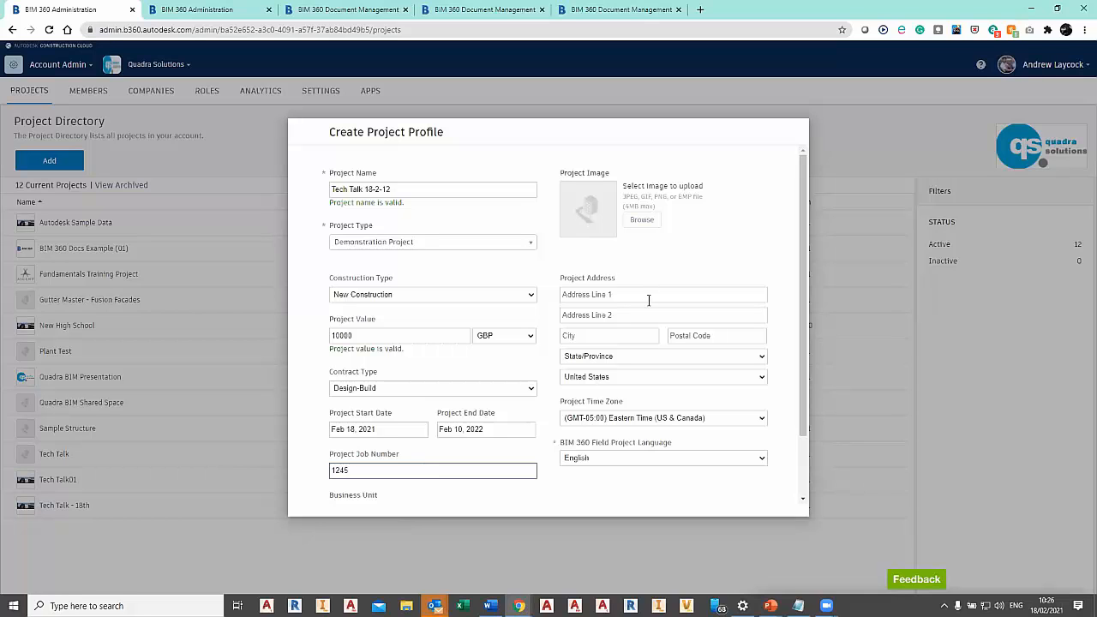
Look through the open windows for the address notes, and return to the project profile form.
key("alt+Tab")
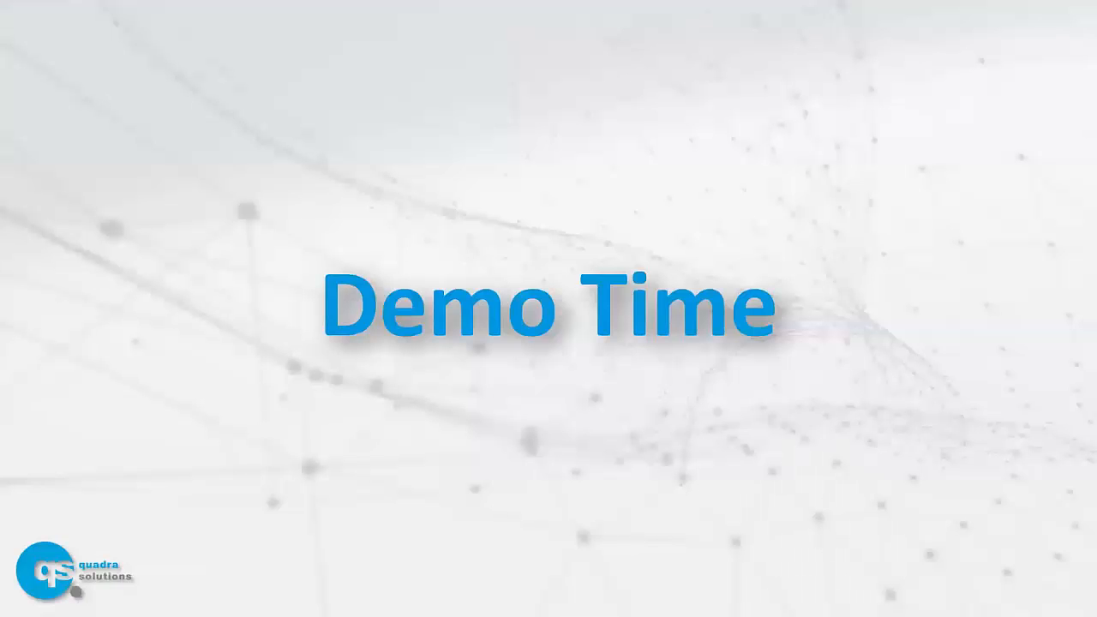
key("alt+Tab")
key("alt+Tab")
key("alt+Tab")
key("alt+Tab")
key("alt+Tab")
key("alt+Tab")
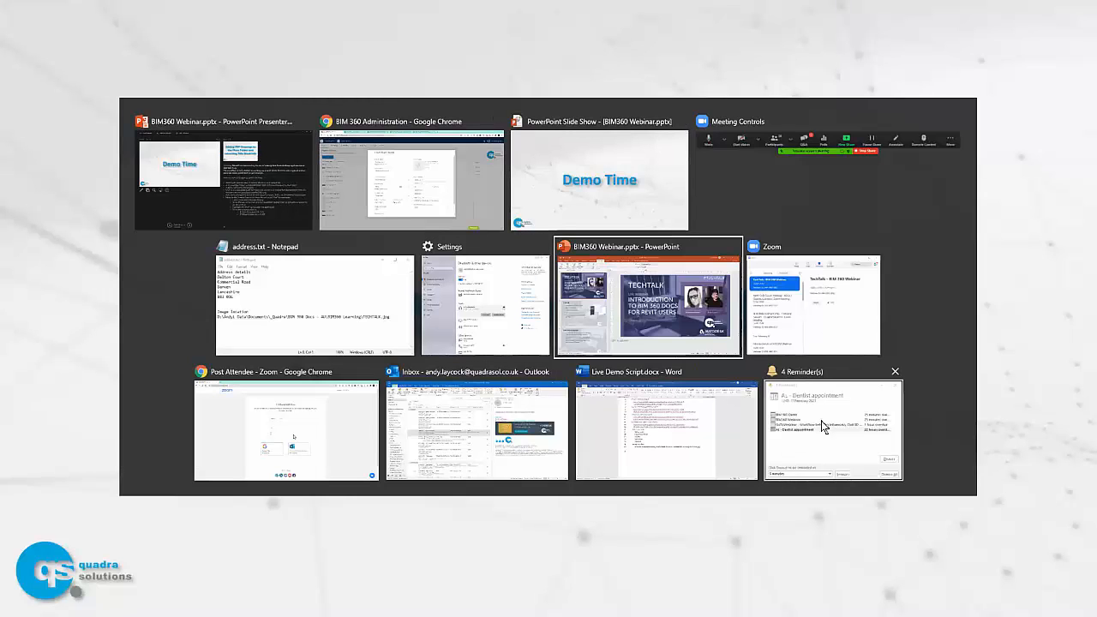
left_click(685, 438)
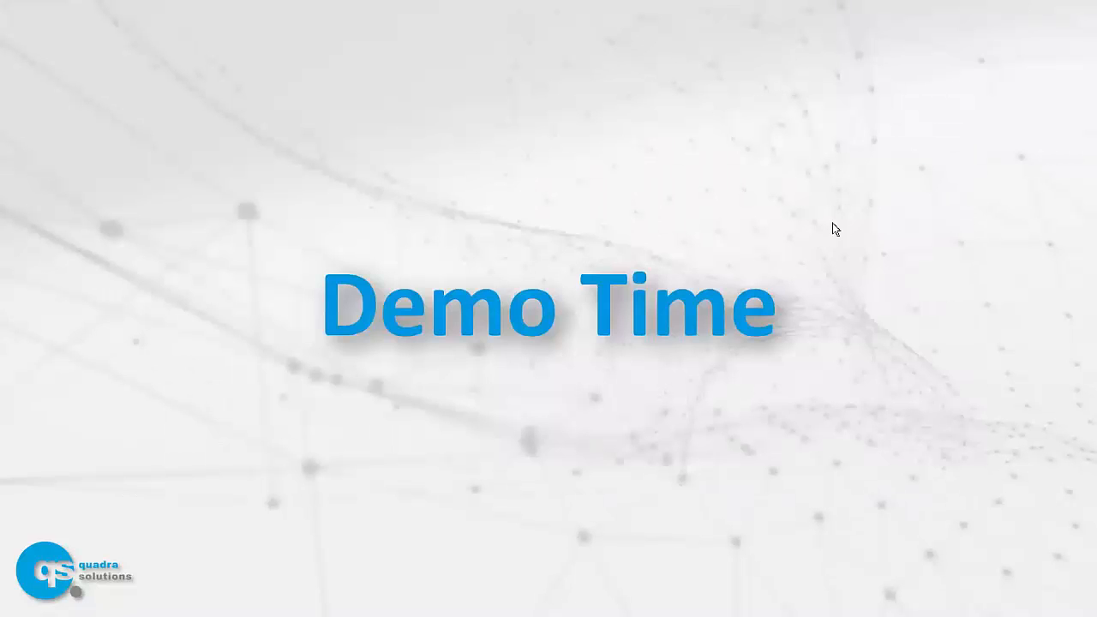
key("alt+Tab")
key("alt+Tab")
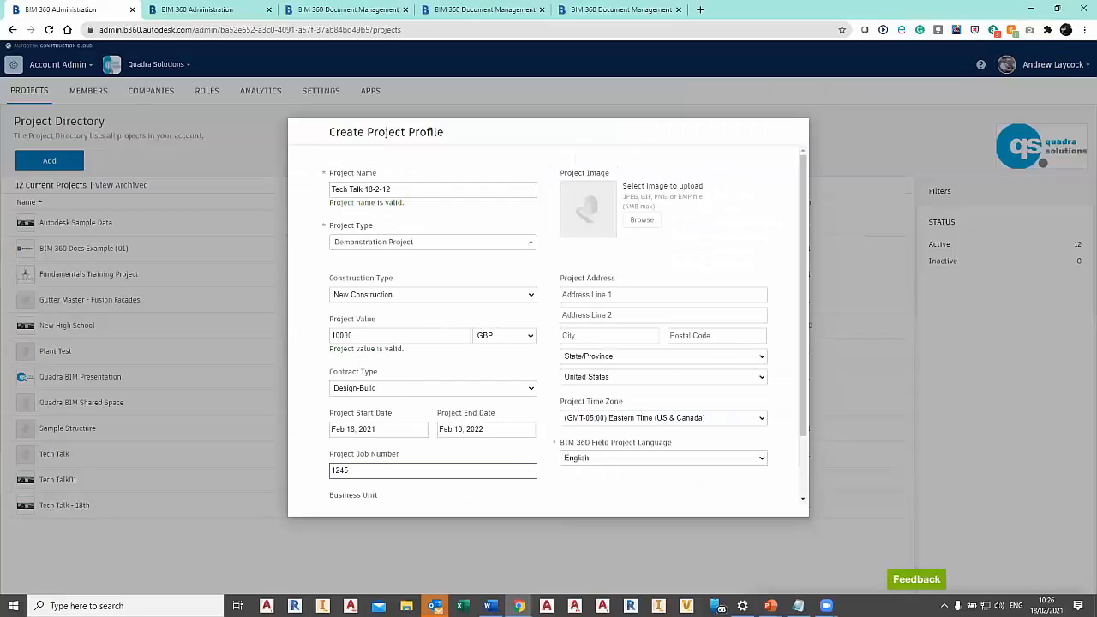
key("alt+Tab")
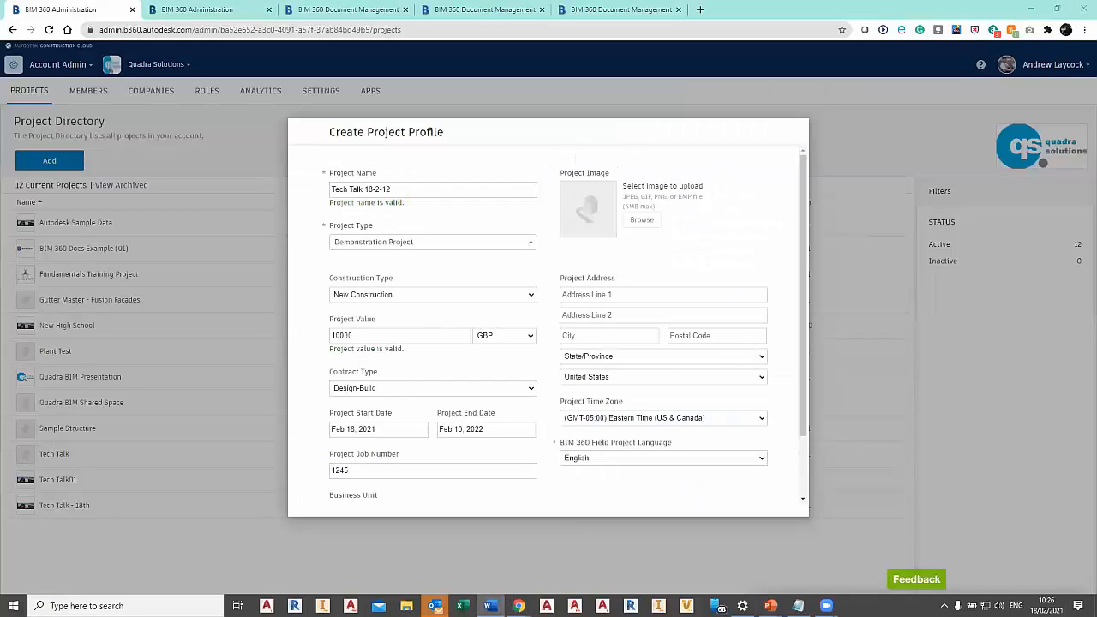
Set the project address's country to United Kingdom and its state or province to England.
left_click(760, 377)
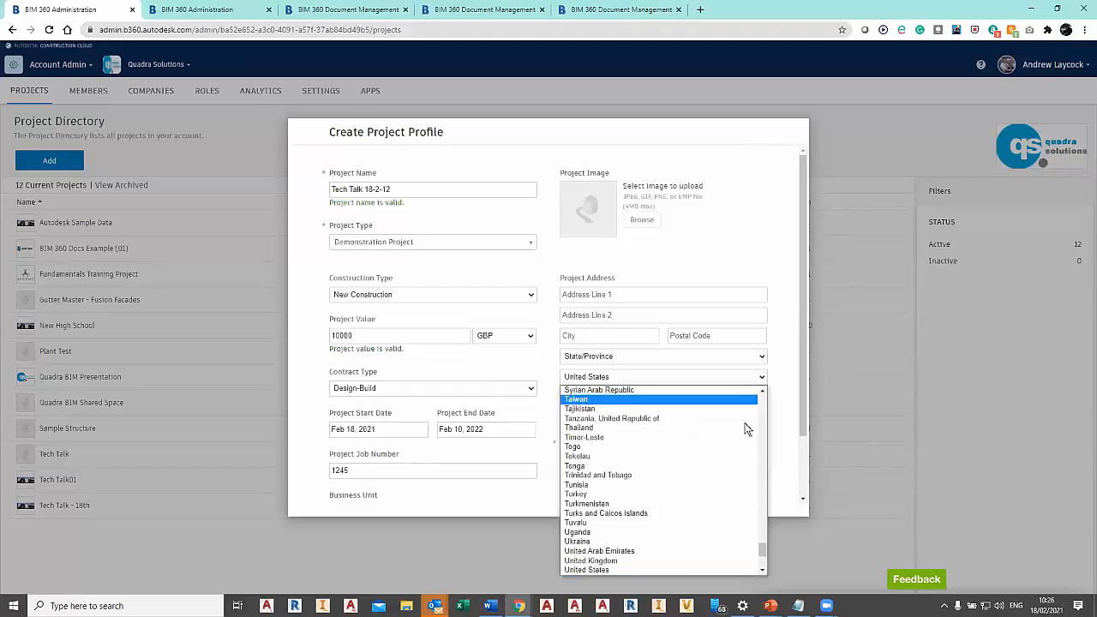
left_click(677, 560)
left_click(681, 357)
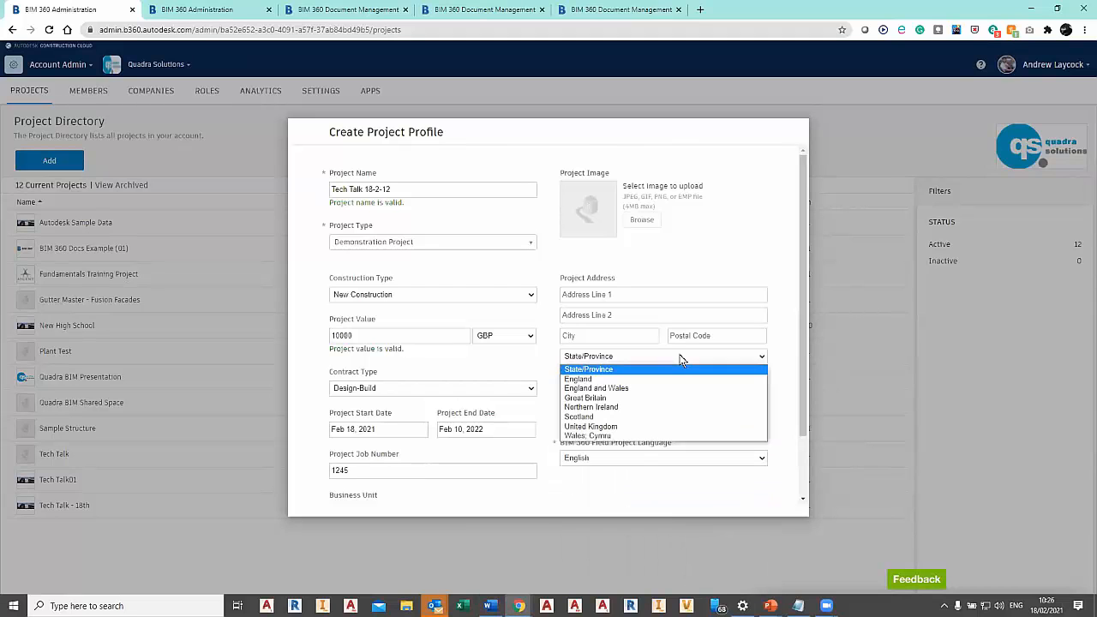
left_click(677, 382)
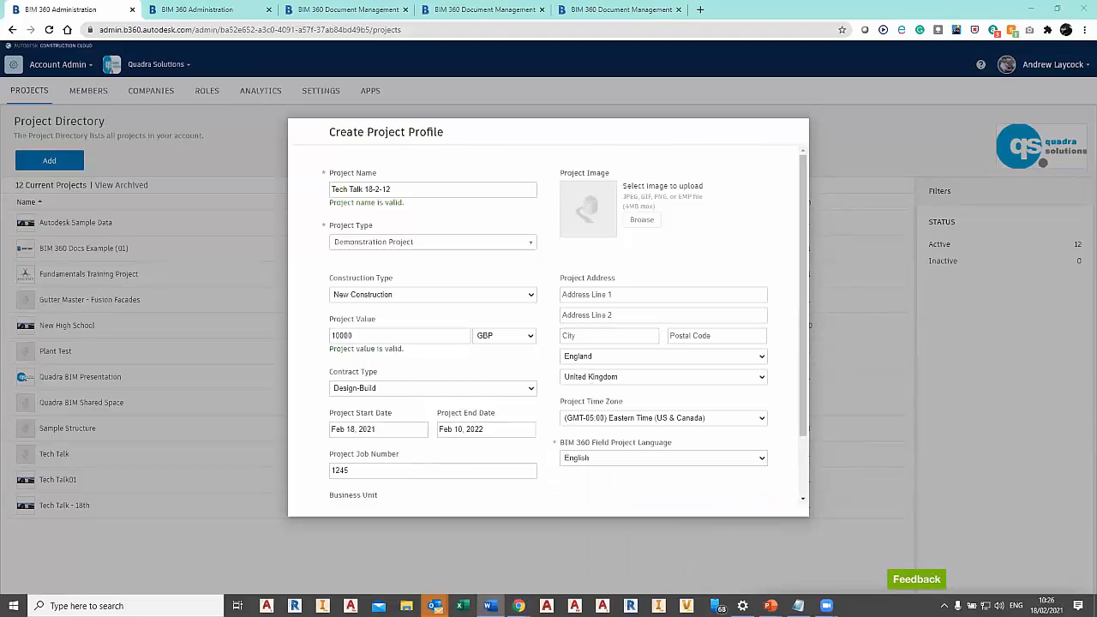
Enter the project's postal code and copy its first address line from the address notes.
left_click(699, 335)
type("BB3 0DG")
left_click(646, 295)
key("alt+Tab")
left_click(580, 295)
type("Dalton Court")
Copy the second address line and the city from the address notes into the project address.
key("alt+Tab")
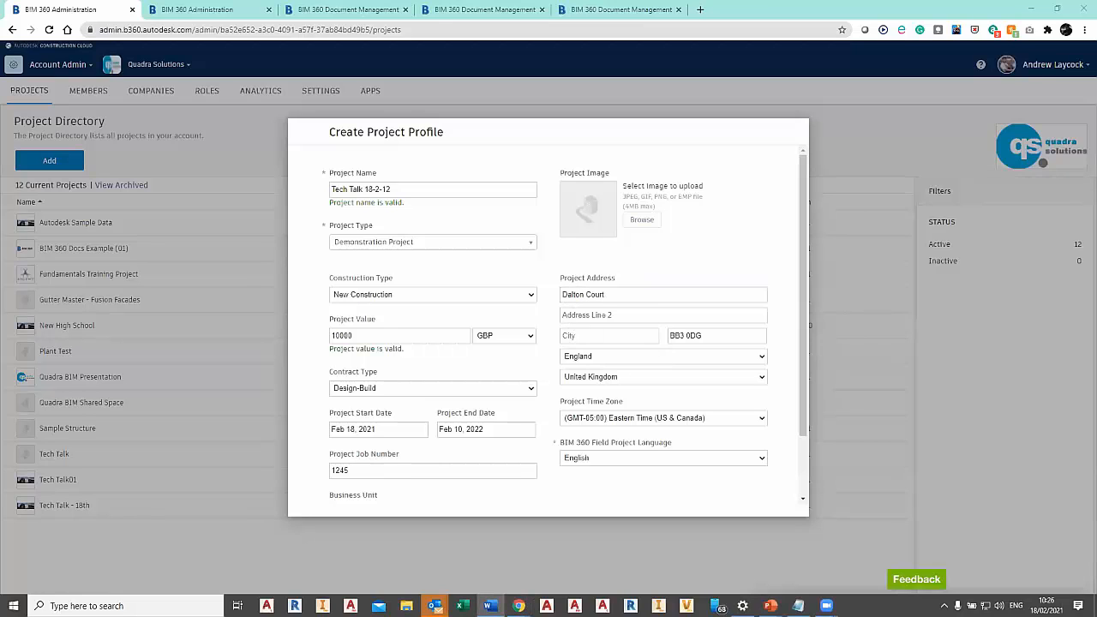
left_click(625, 315)
type("Commercial Road")
left_click(616, 336)
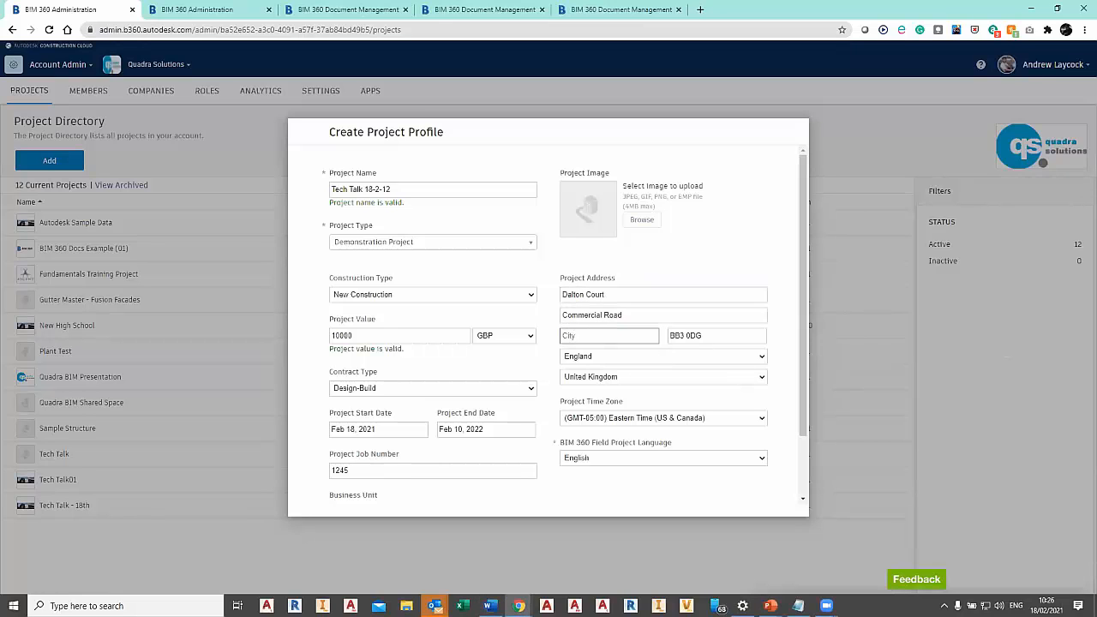
key("alt+Tab")
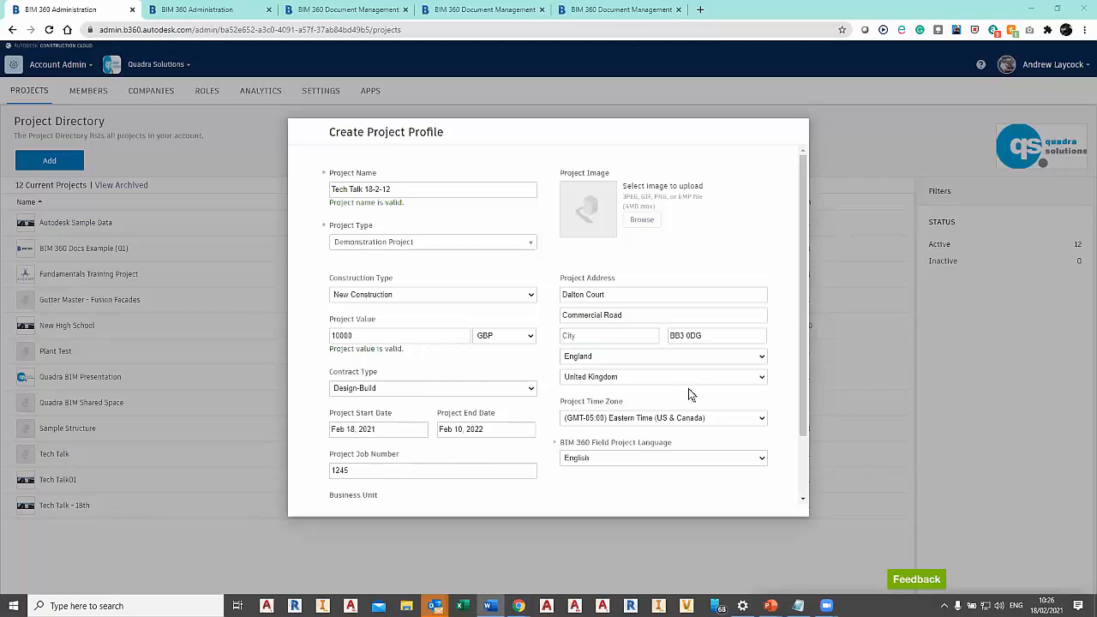
left_click(604, 336)
type("Darwen")
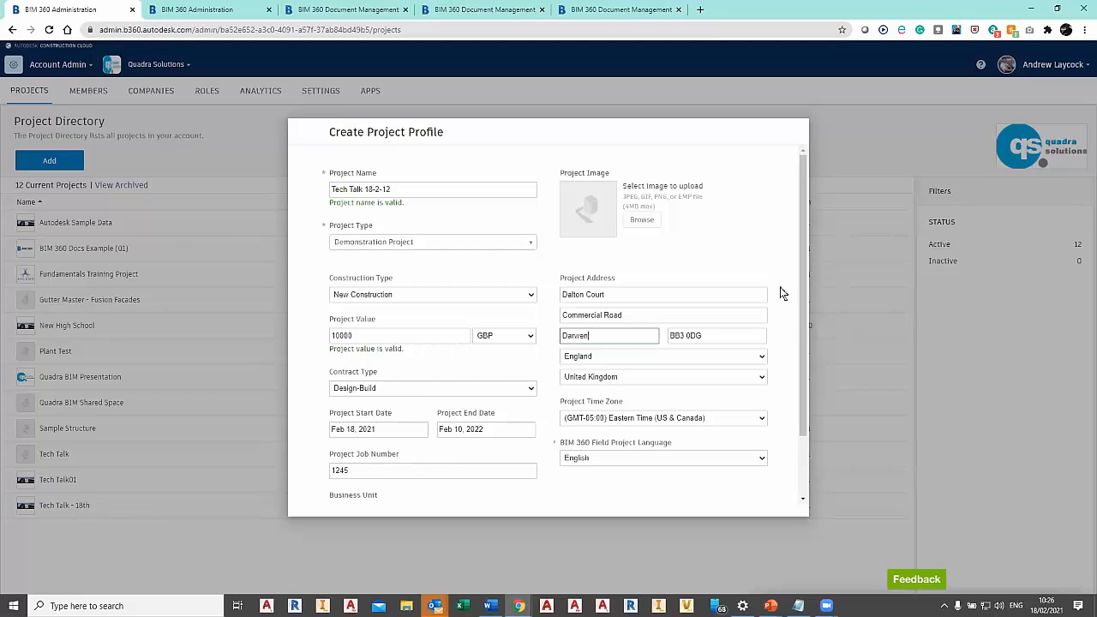
Upload TECHTALK.jpg from the BIM360 Learning folder as the project image, and save the project profile.
left_click(642, 220)
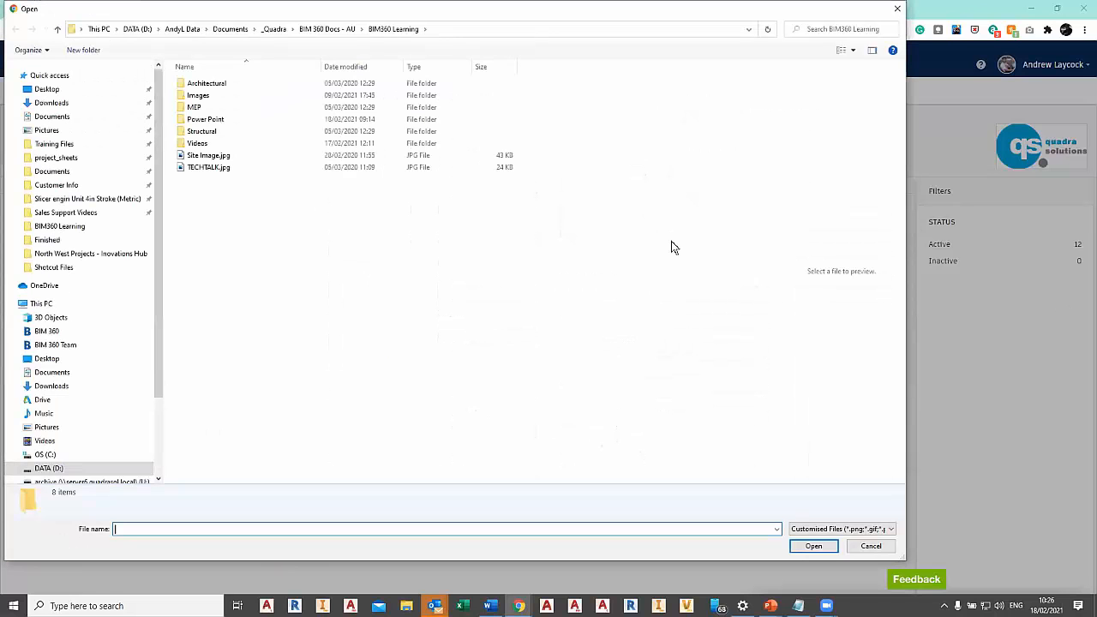
left_click(257, 167)
left_click(828, 550)
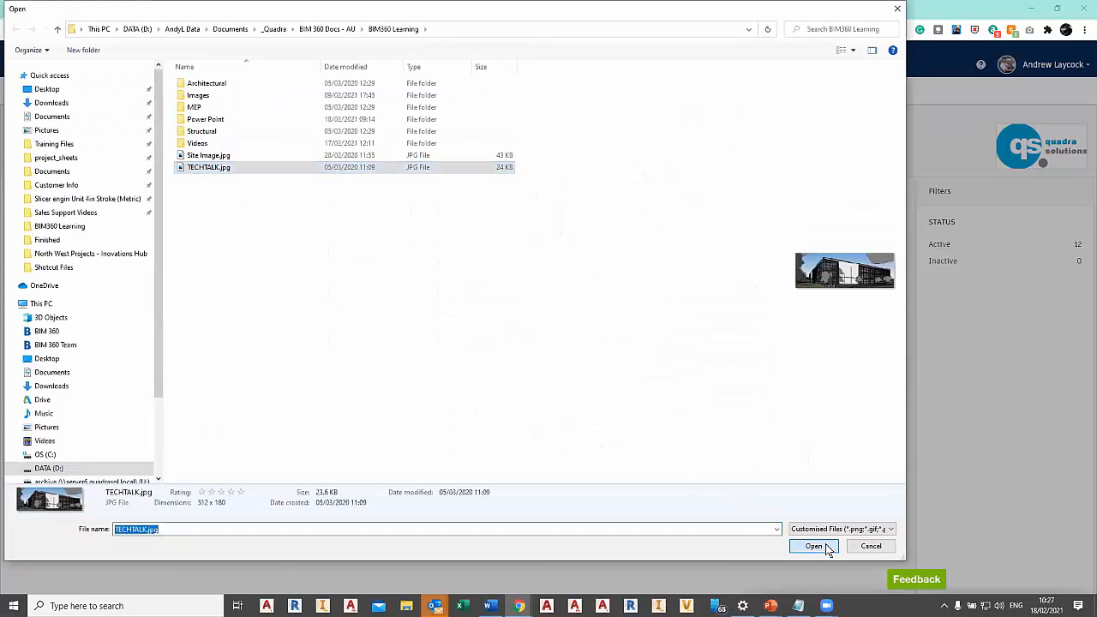
scroll(807, 364, "down", 2)
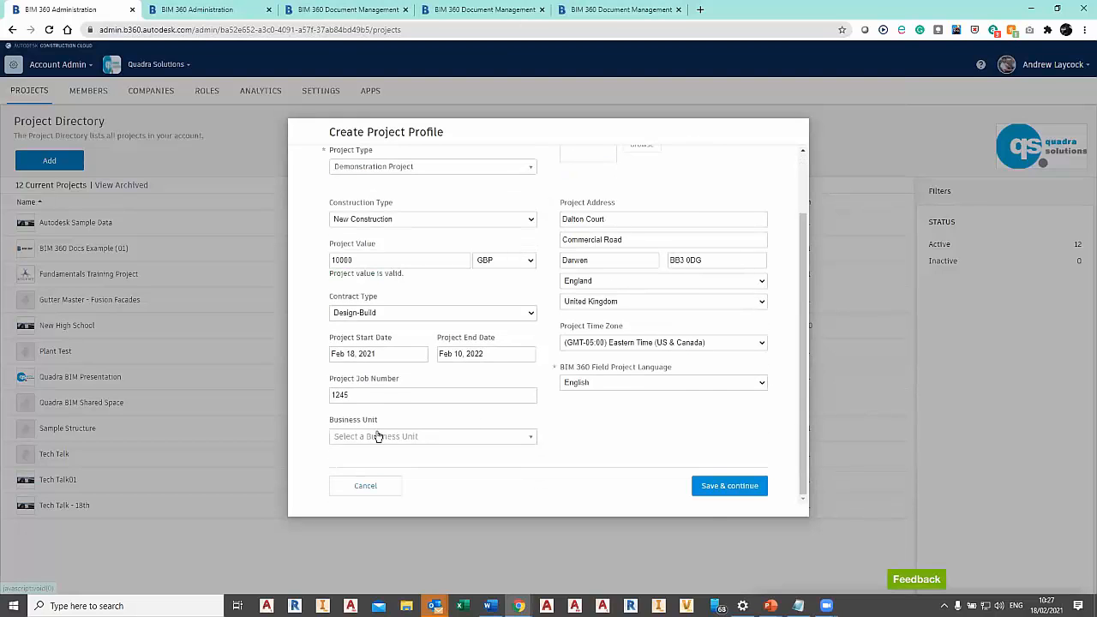
left_click(718, 491)
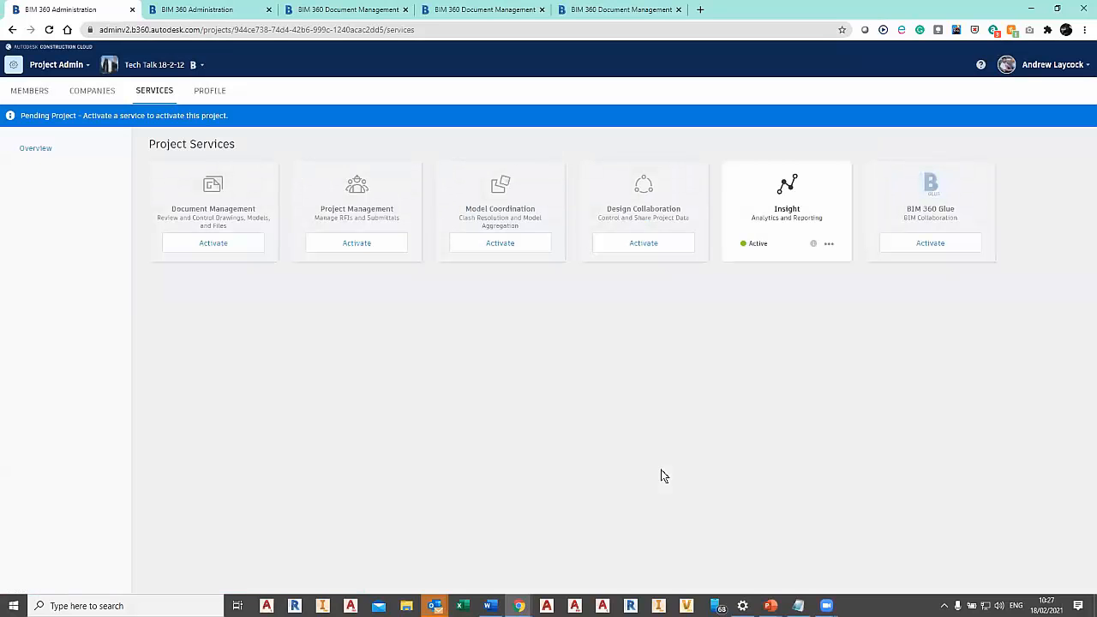
Start activating Document Management for the new project and choose BIM 360 Docs Example (01) as its project template.
left_click(237, 250)
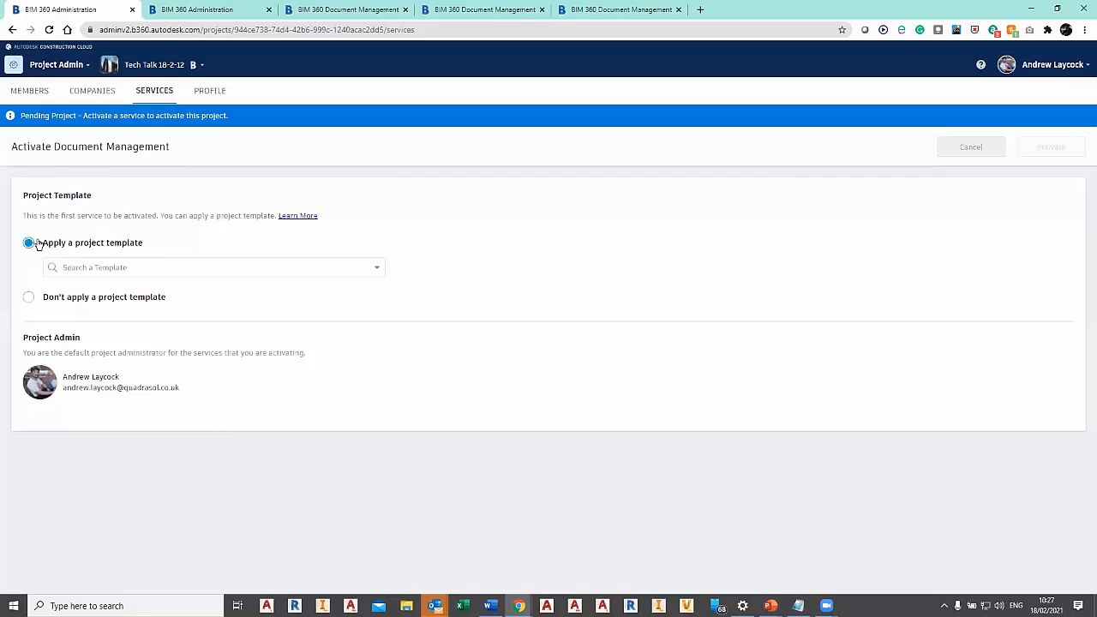
left_click(162, 267)
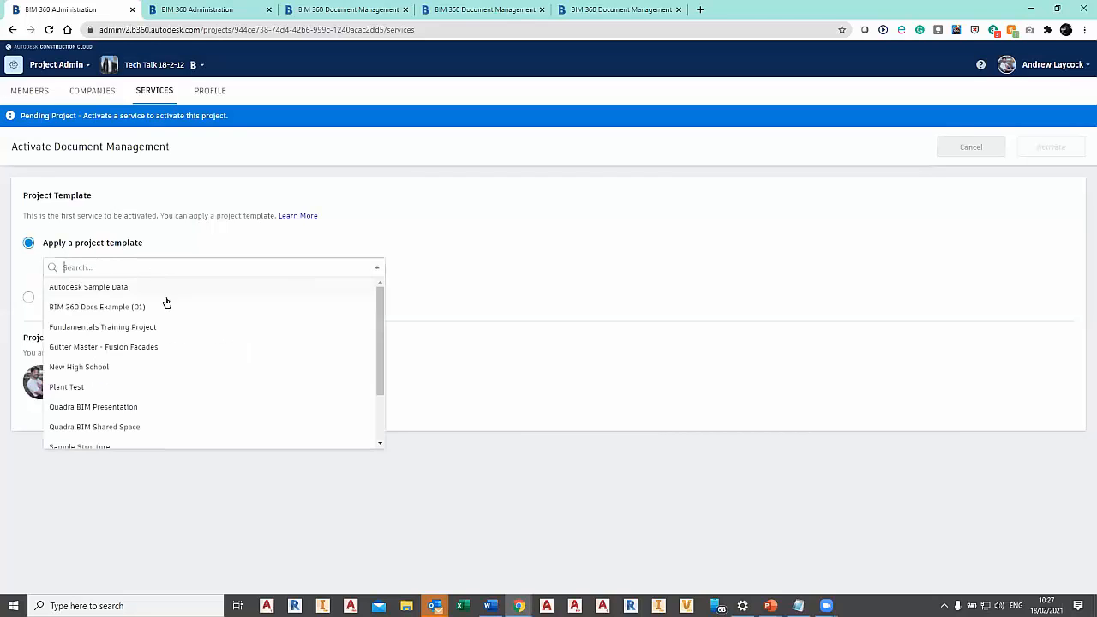
left_click(168, 309)
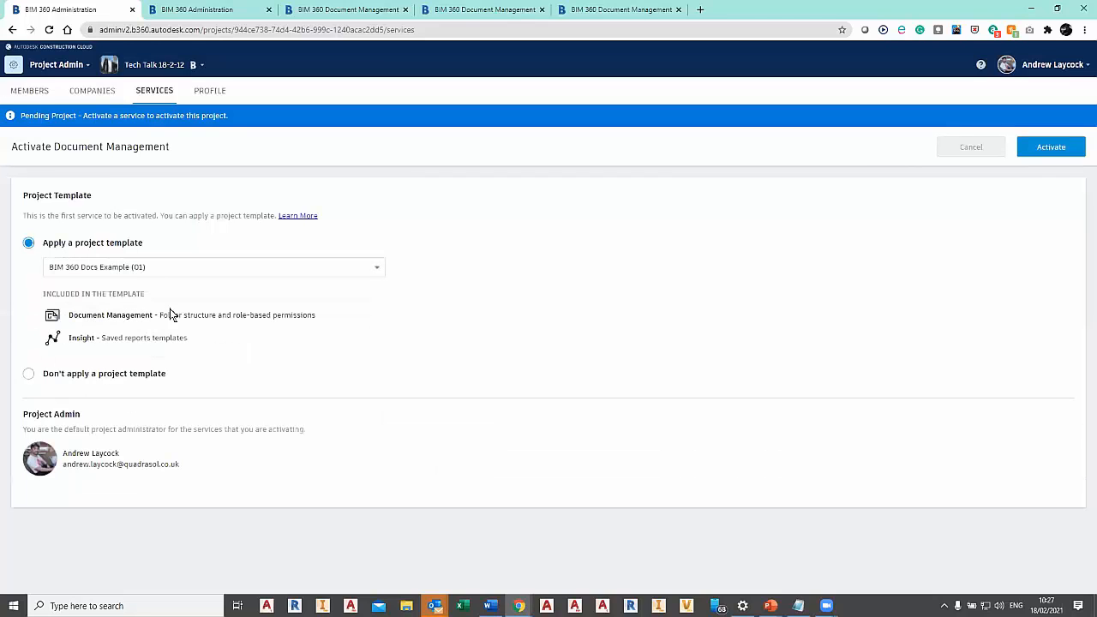
Examine the folder structure under Plans and Project Files in the BIM 360 Docs Example (01) project's Document Management.
left_click(208, 10)
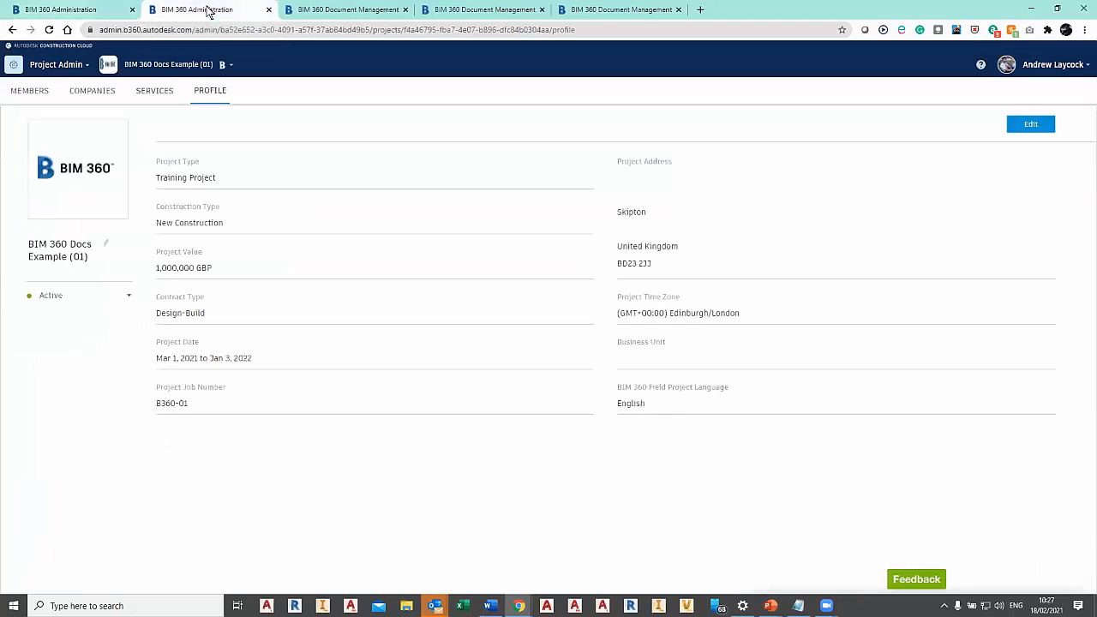
left_click(55, 68)
left_click(177, 125)
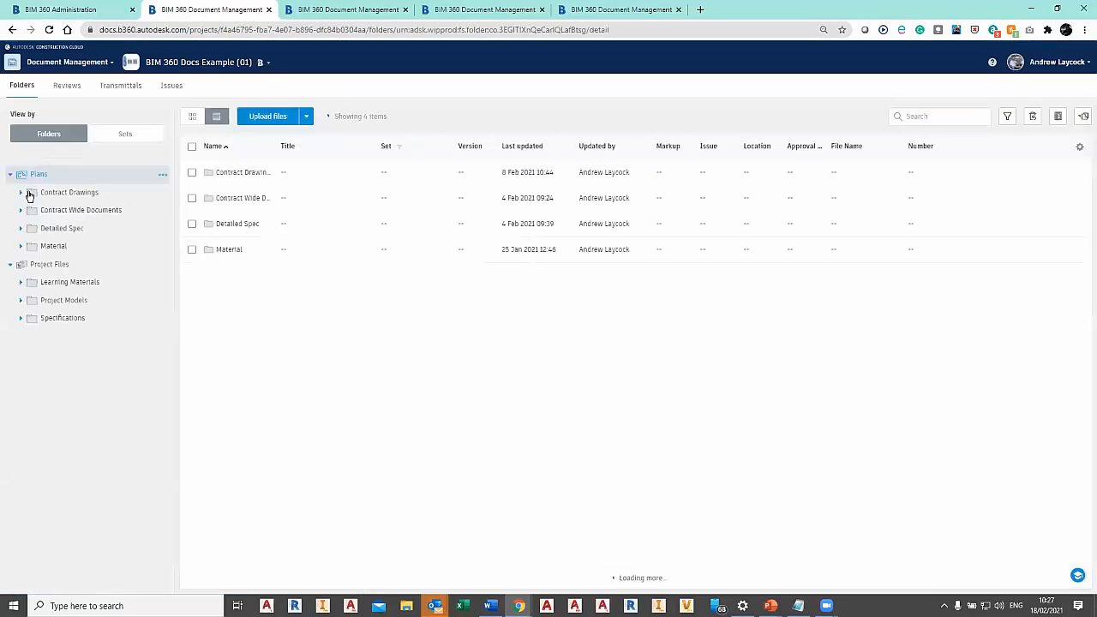
left_click(21, 192)
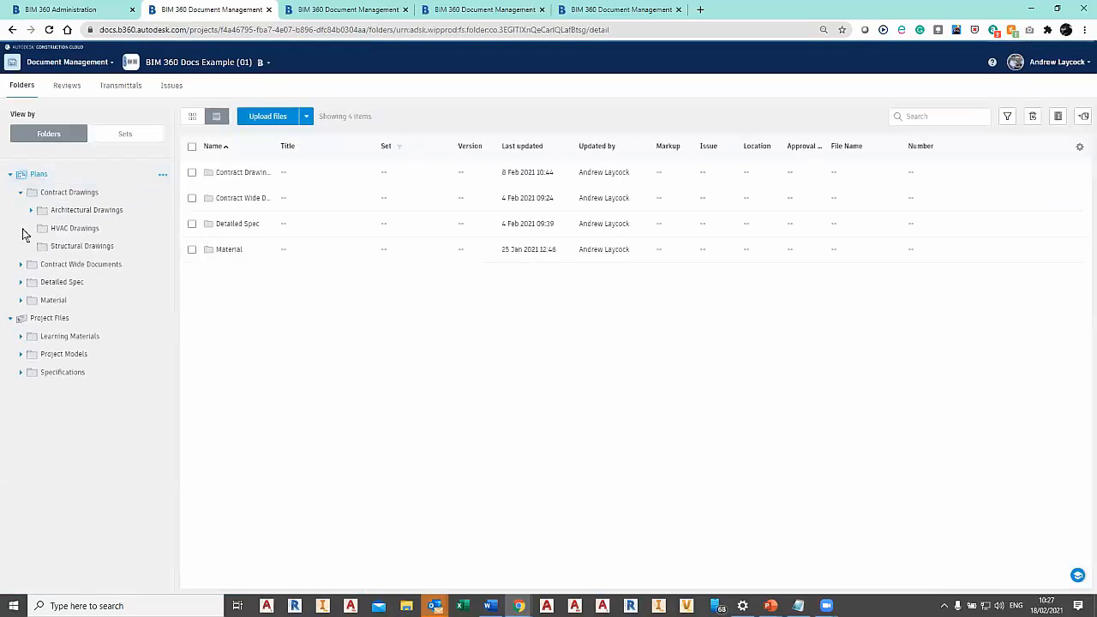
left_click(21, 264)
left_click(21, 300)
left_click(20, 336)
left_click(21, 391)
left_click(21, 426)
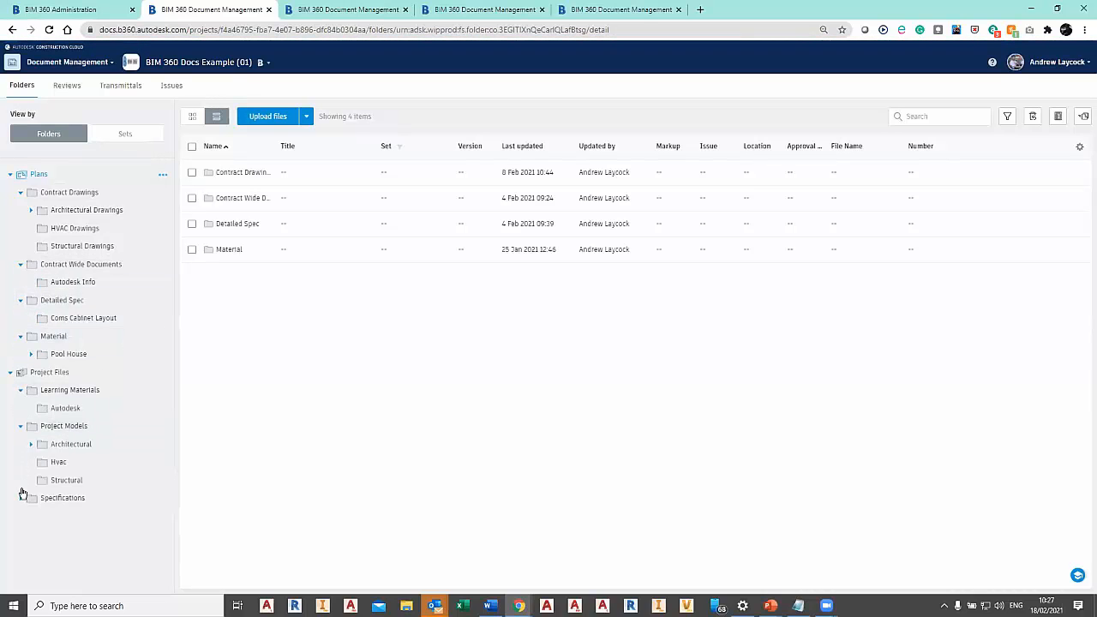
left_click(21, 498)
Return to the Tech Talk 18-2-12 project and activate Document Management with the chosen template.
left_click(69, 8)
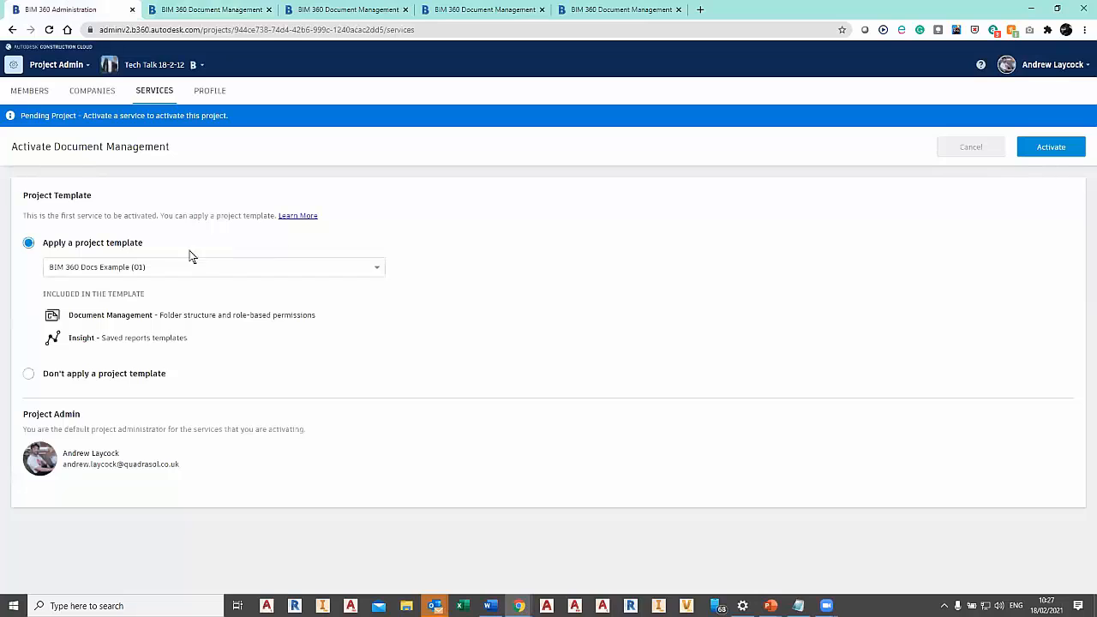
left_click(1052, 148)
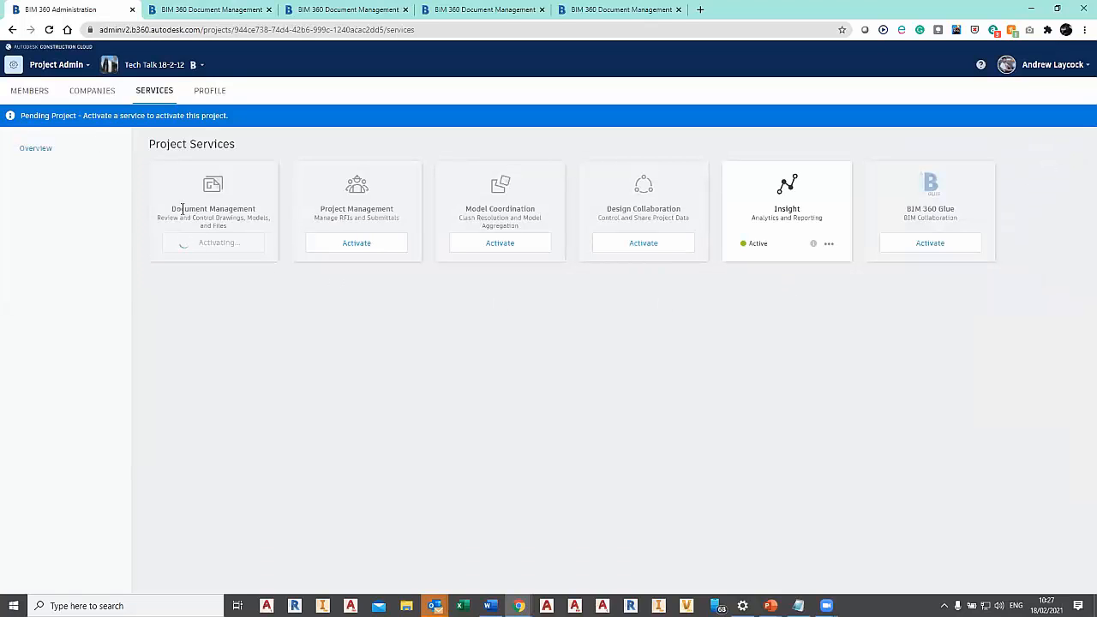
Show the permissions of the 04 CONSULTANTS folder in the Sample Structure project.
left_click(454, 12)
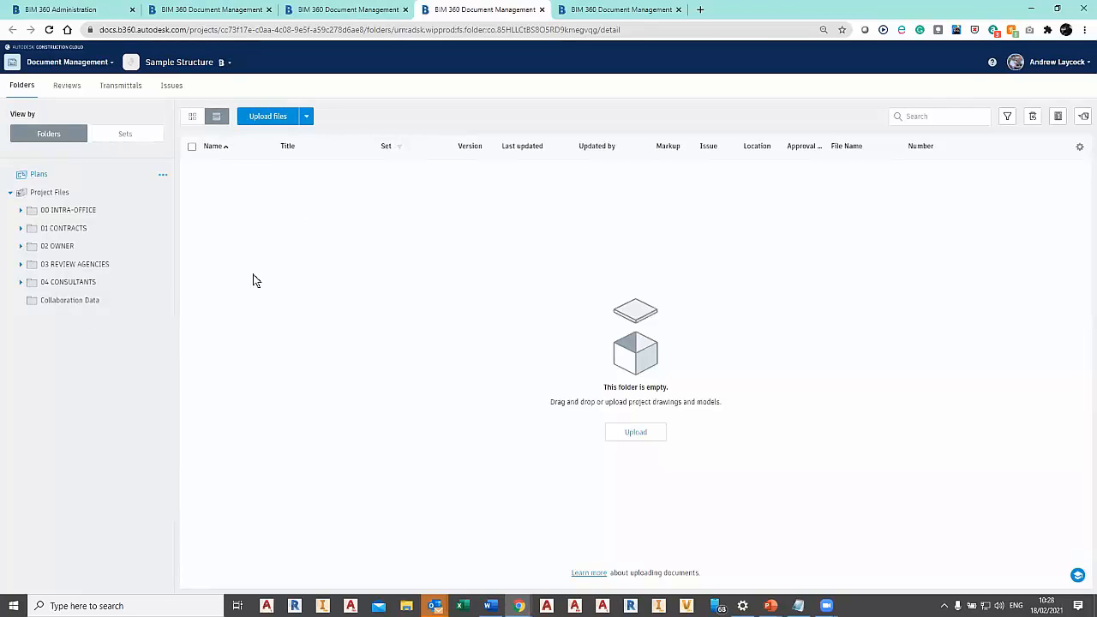
left_click(20, 282)
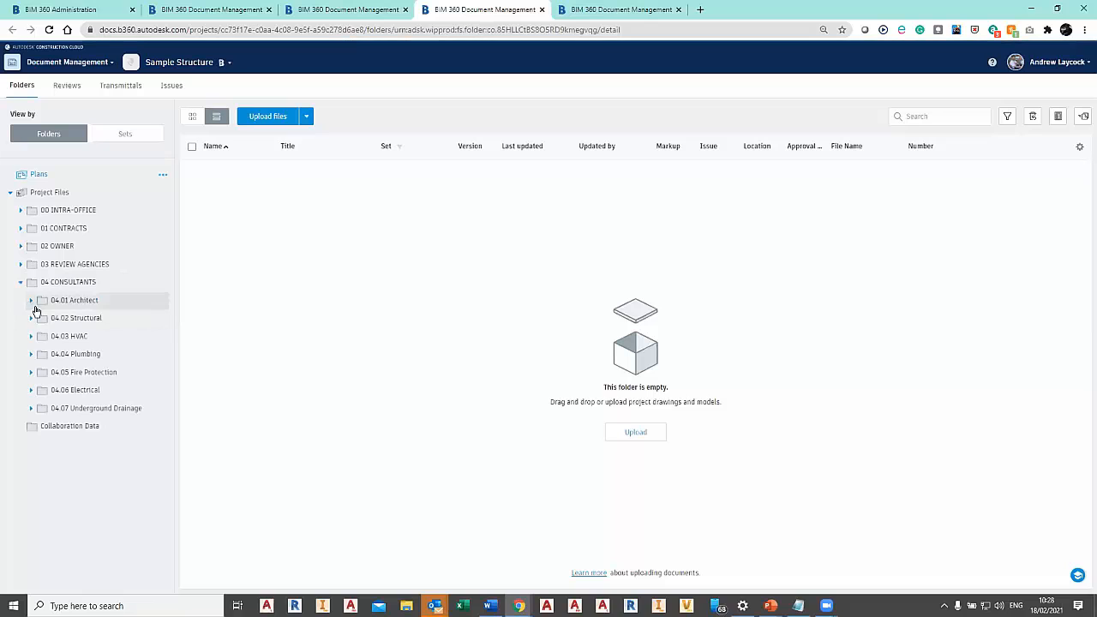
left_click(93, 283)
left_click(162, 286)
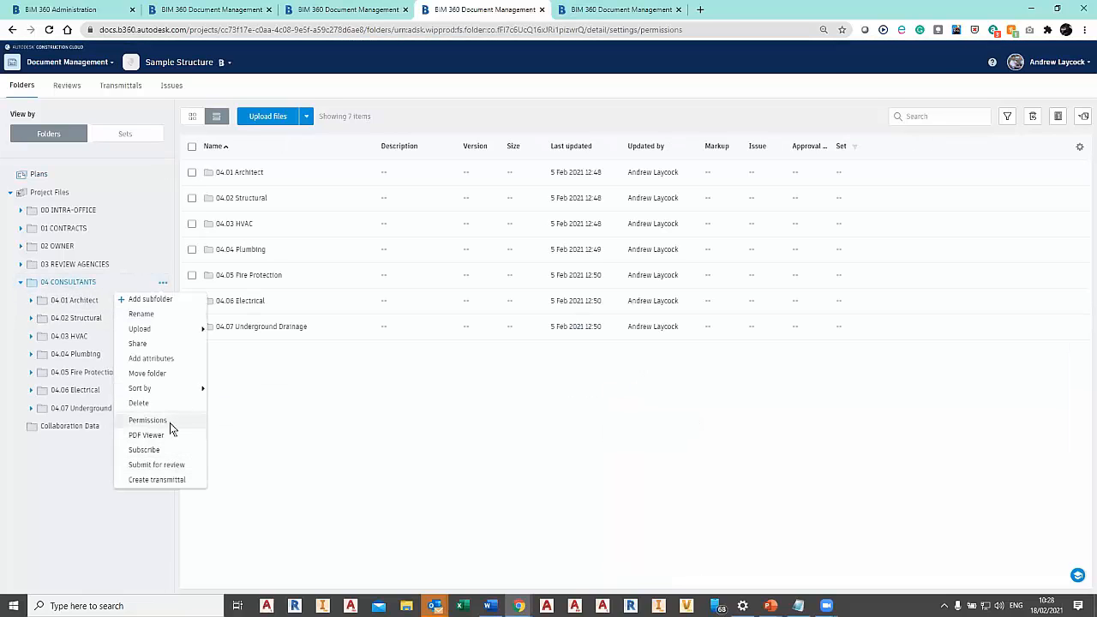
left_click(171, 422)
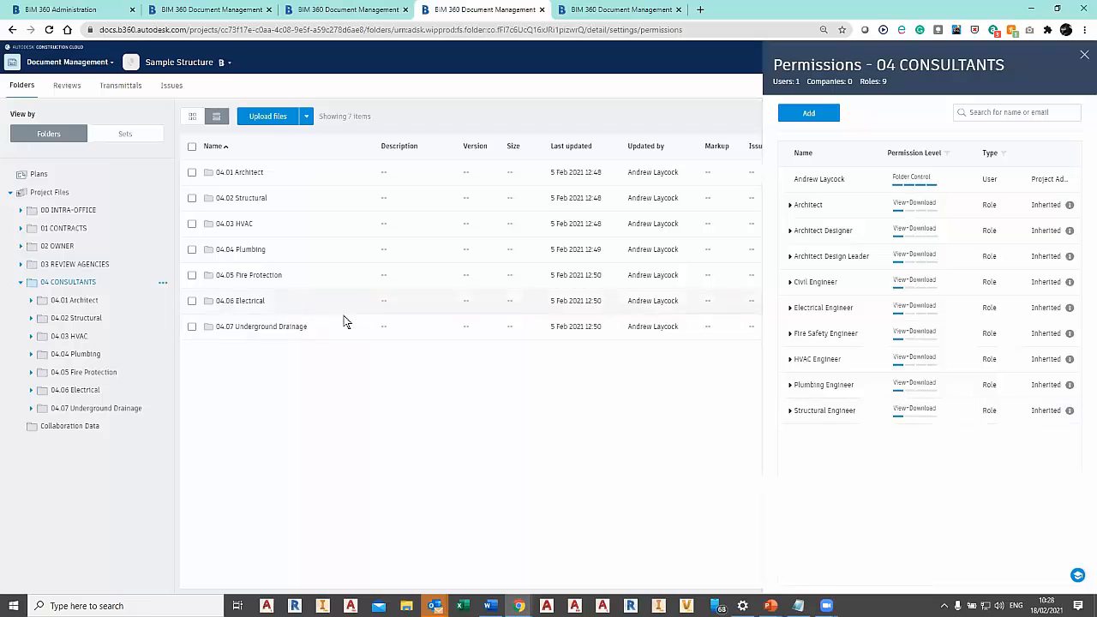
Review the role permissions of the 04.01 Architect and 04.06 Electrical folders, and return to the Tech Talk 18-2-12 services.
left_click(103, 302)
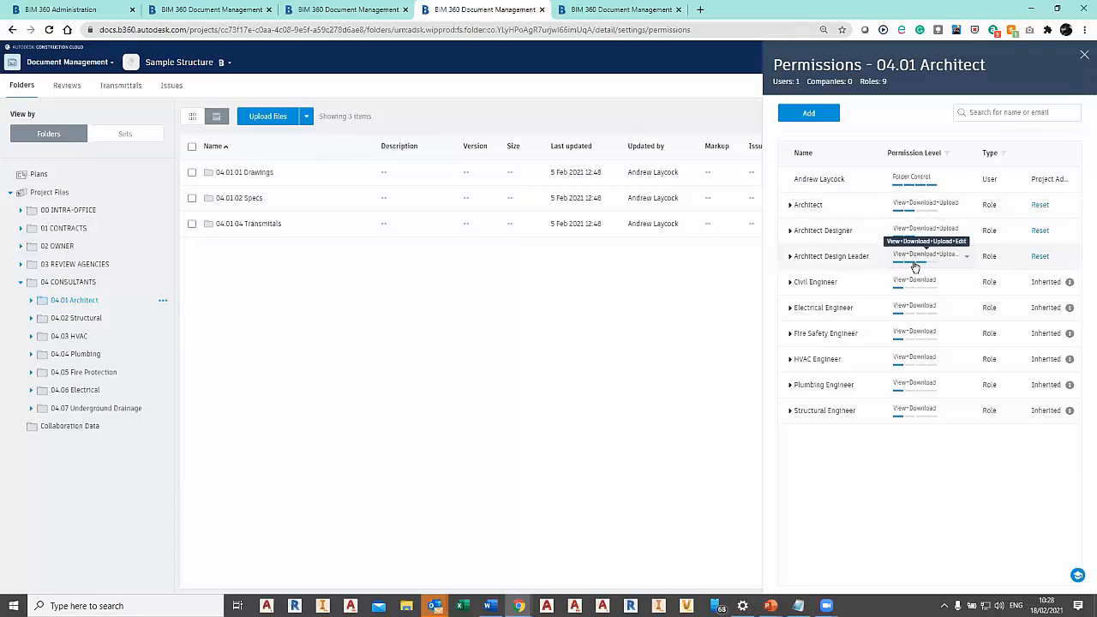
left_click(72, 391)
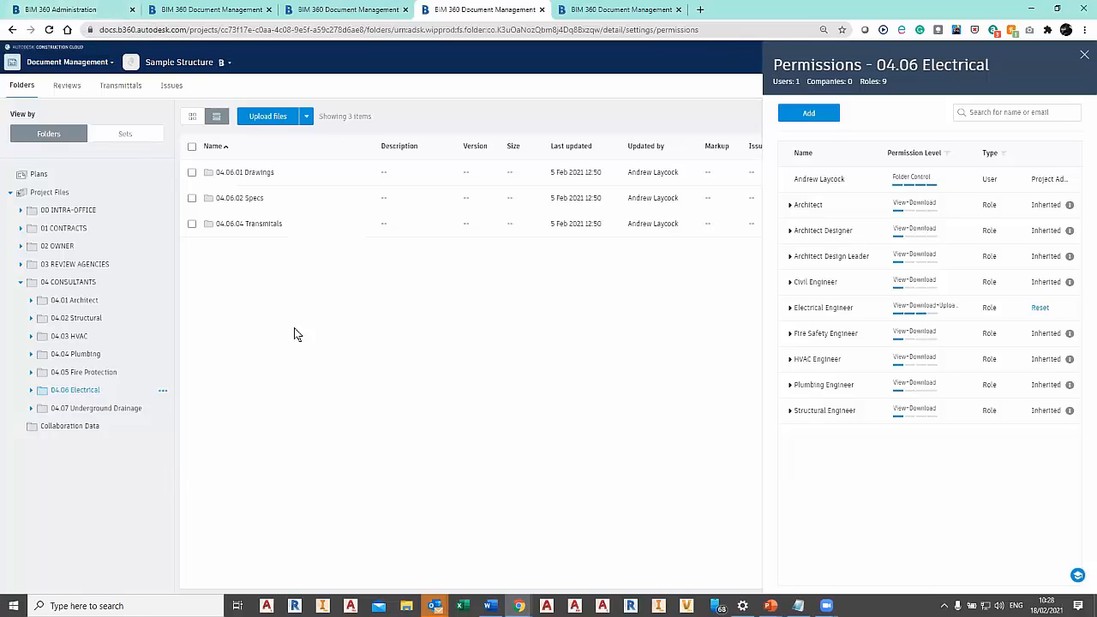
left_click(53, 12)
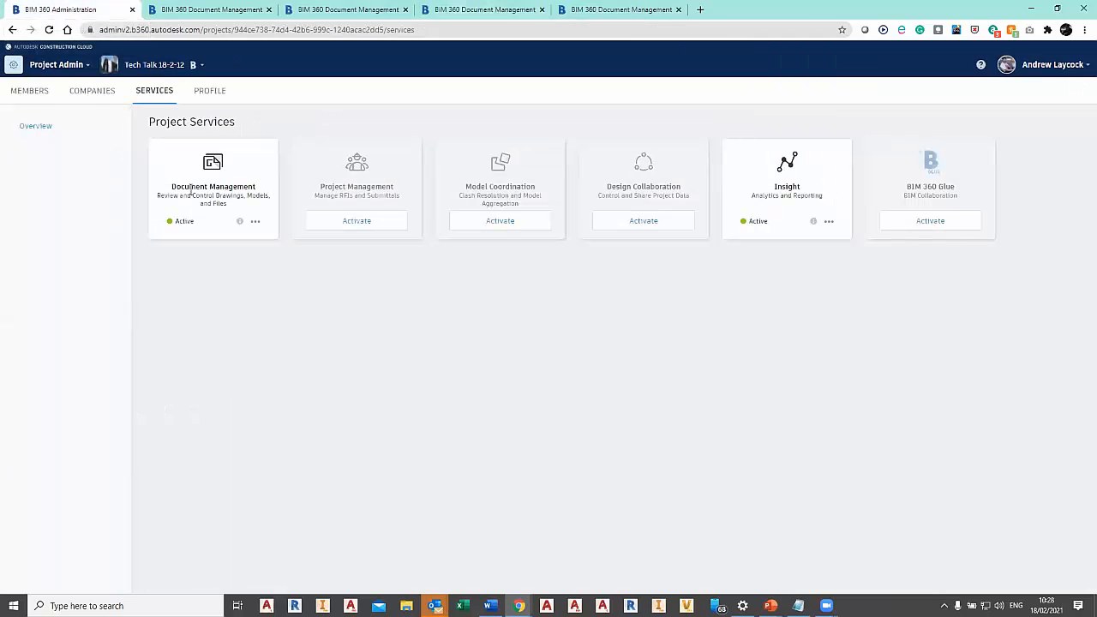
Reload the Tech Talk 18-2-12 project services and open the project's Document Management.
left_click_drag(206, 189, 254, 196)
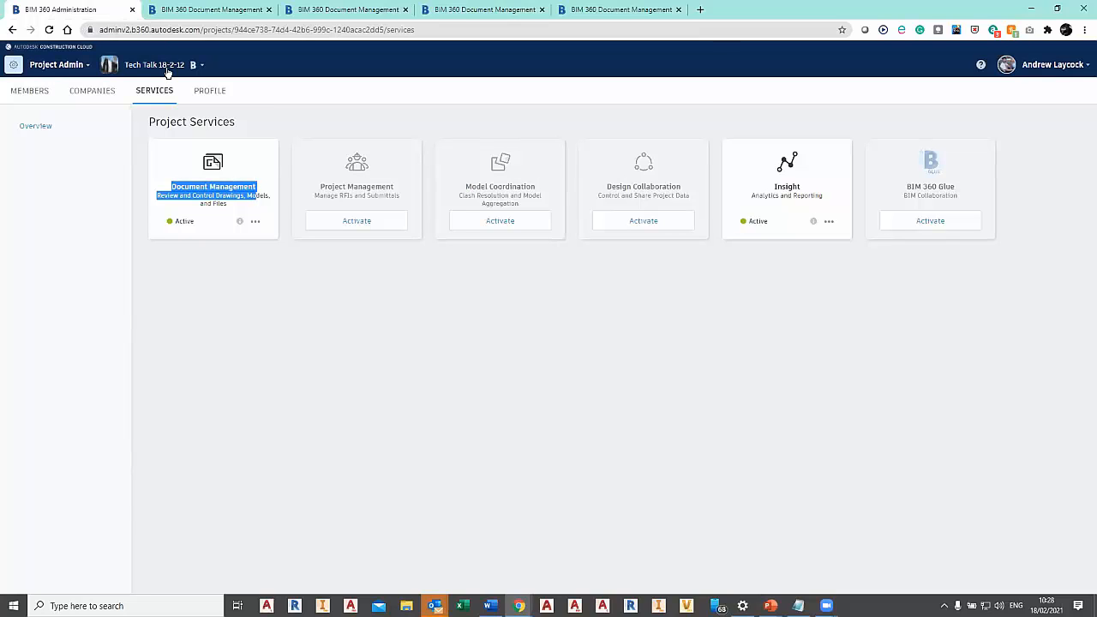
left_click(70, 67)
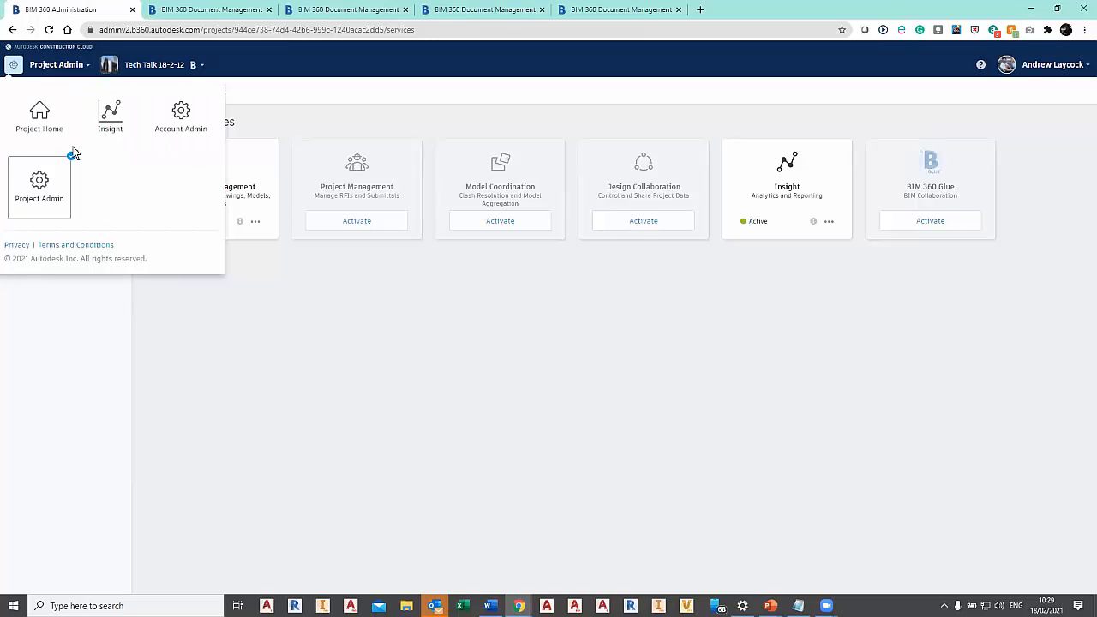
left_click(336, 30)
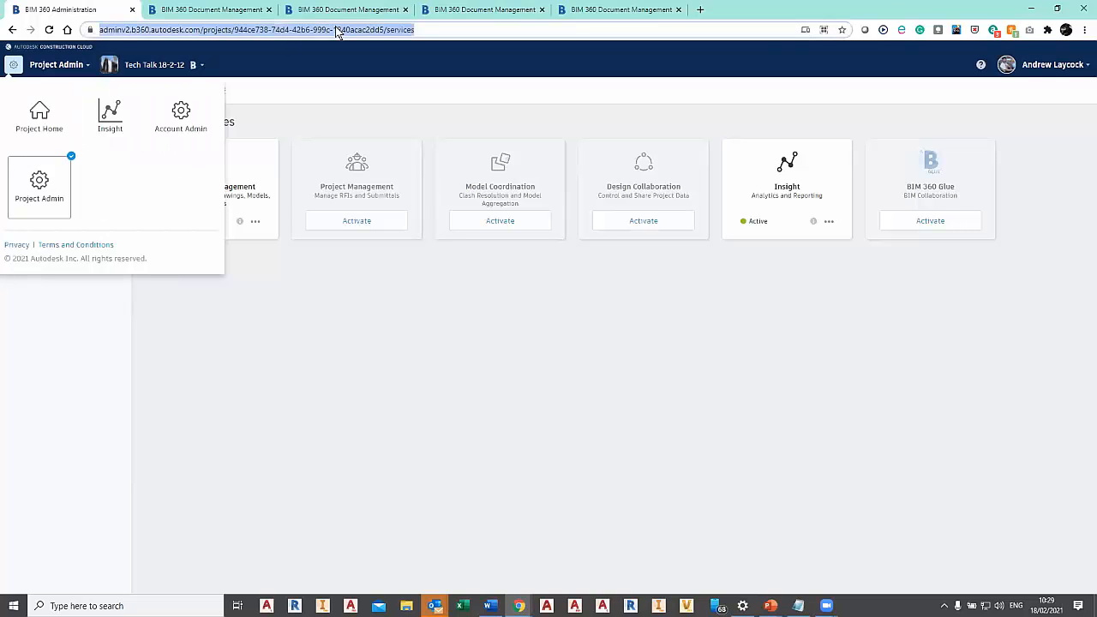
key("Return")
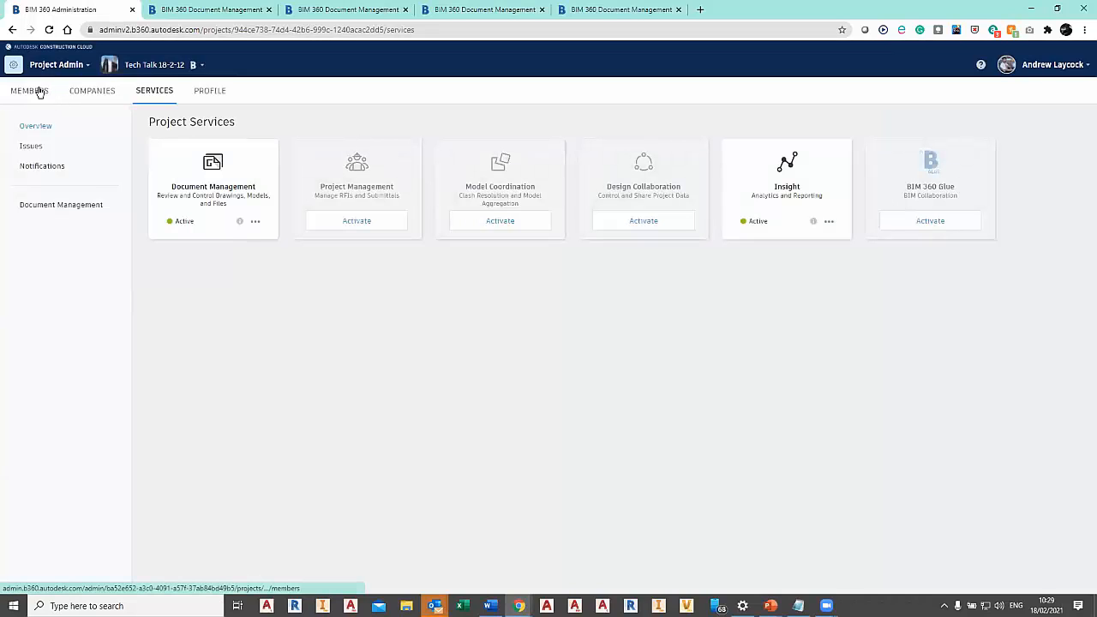
left_click(51, 64)
left_click(178, 117)
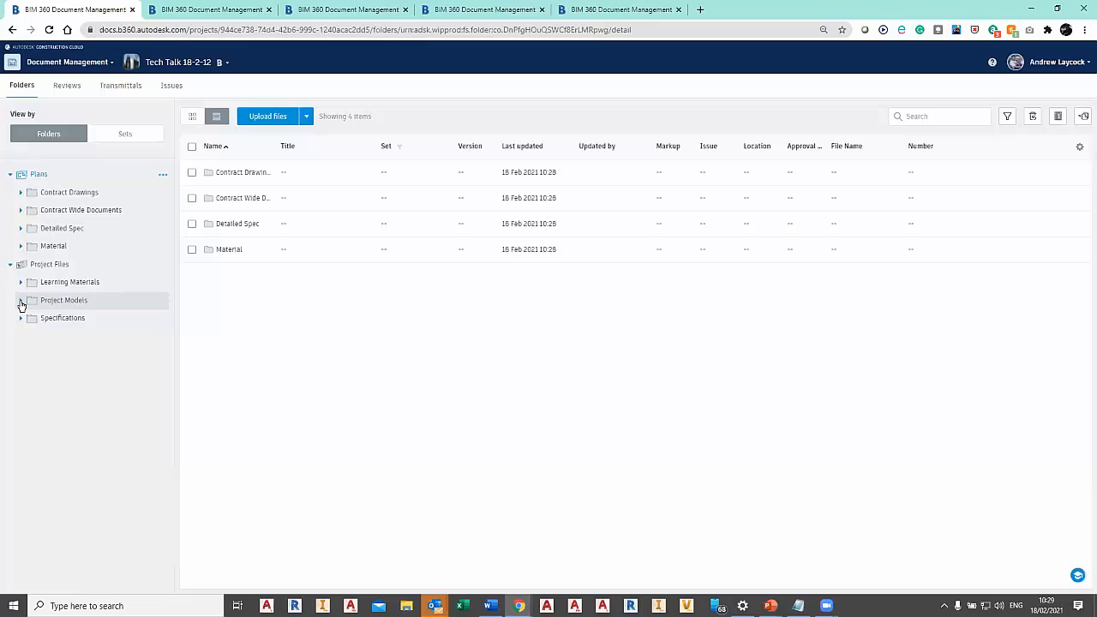
Show the permissions of the Architectural folder under Project Models and of the Project Files folder.
left_click(21, 301)
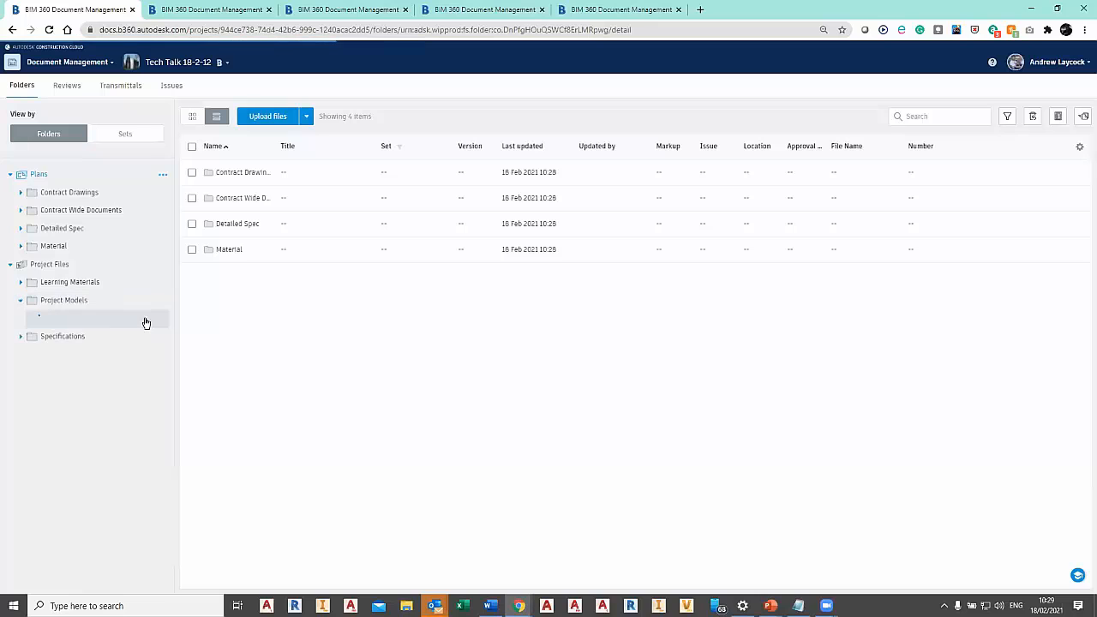
left_click(163, 318)
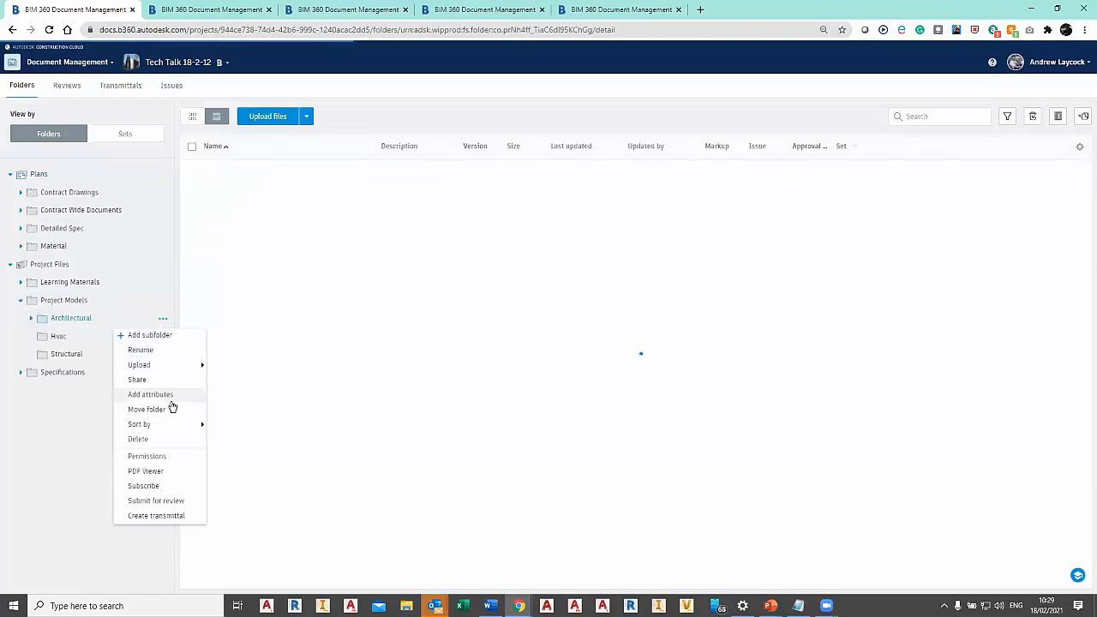
left_click(161, 457)
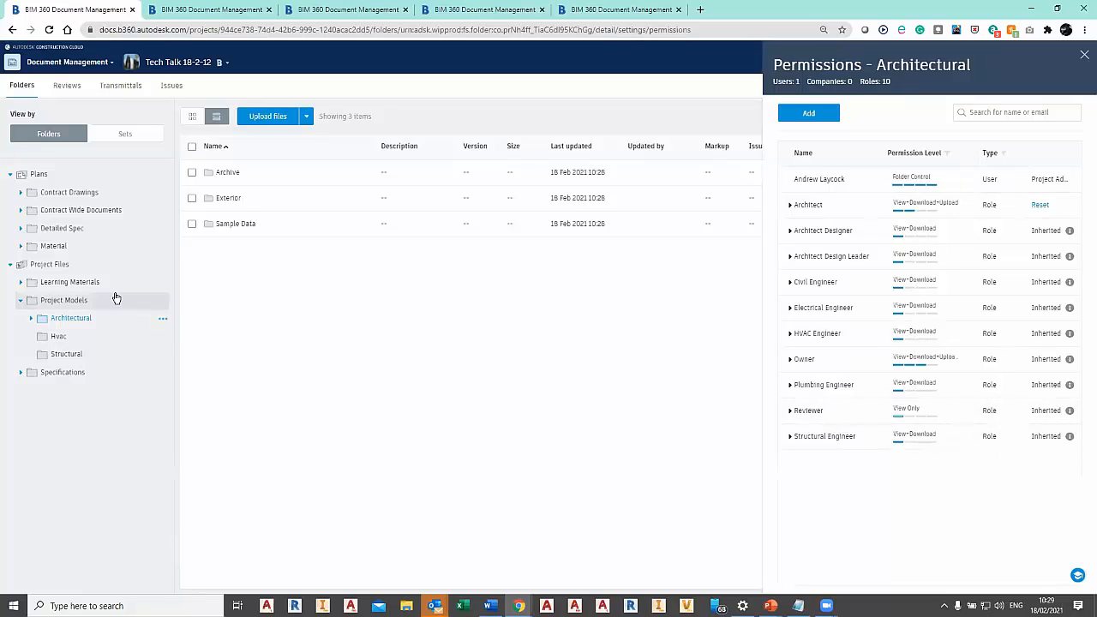
left_click(163, 264)
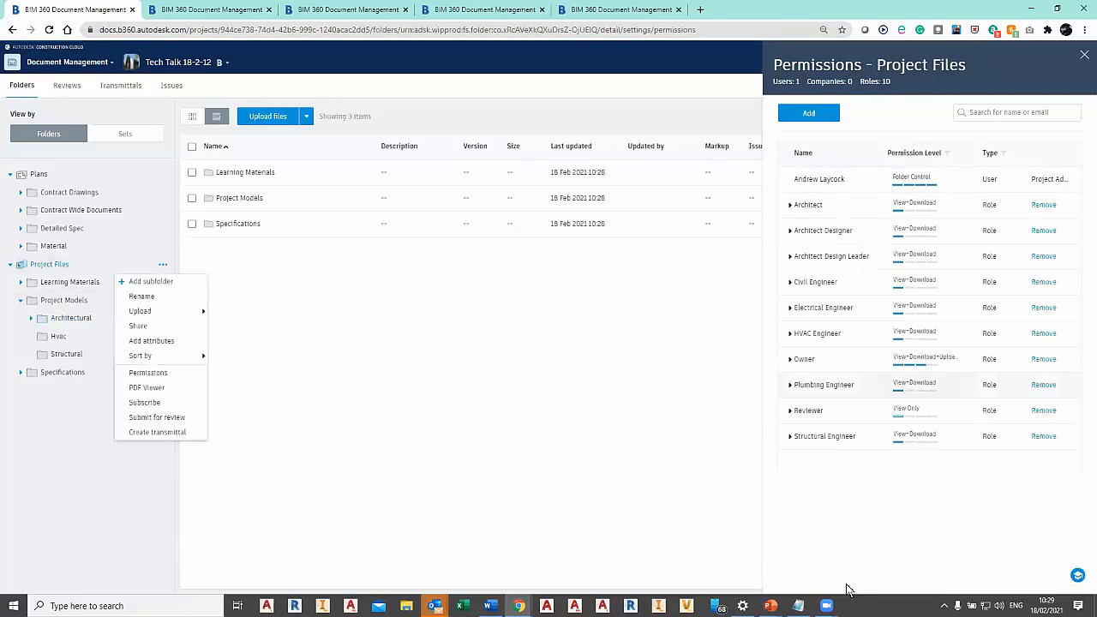
left_click(534, 490)
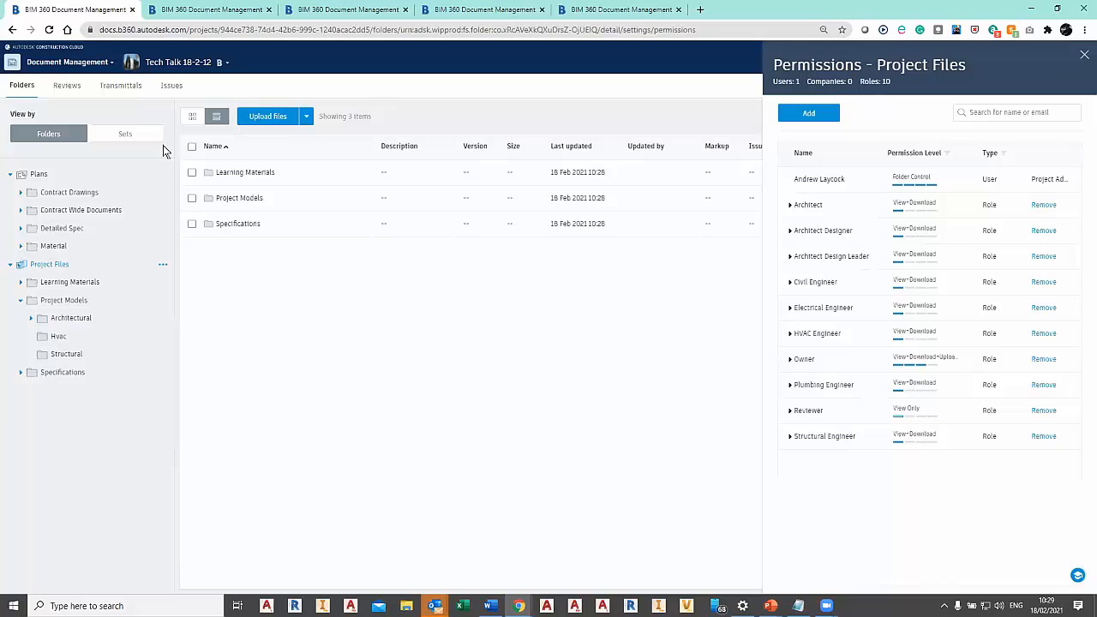
Return to Project Admin for Tech Talk 18-2-12 and open the project members list.
left_click(43, 65)
left_click(33, 176)
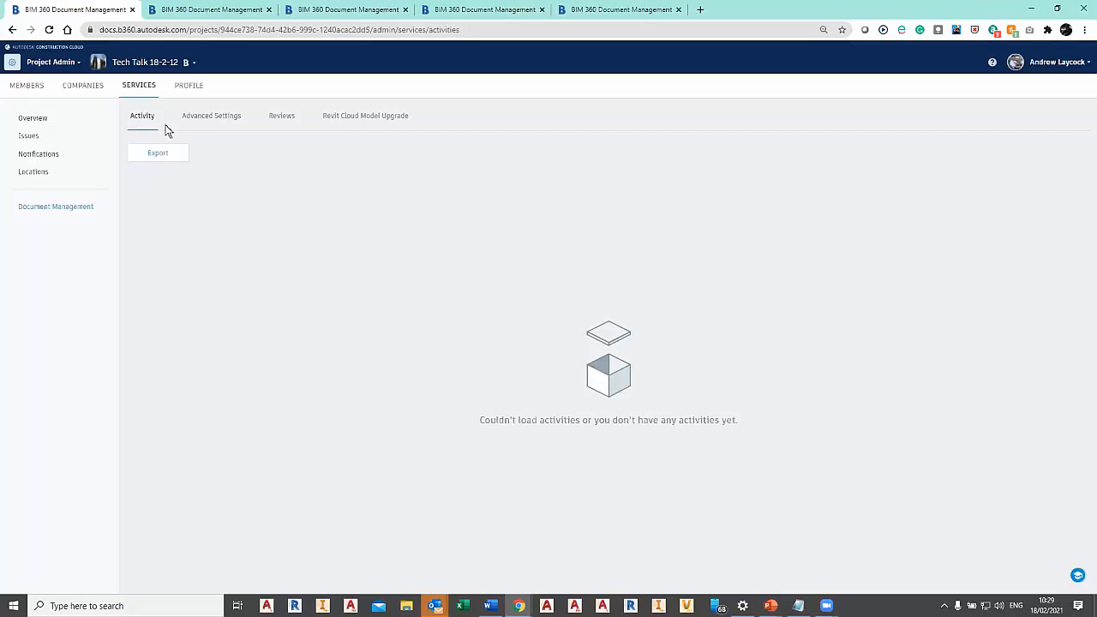
left_click(25, 86)
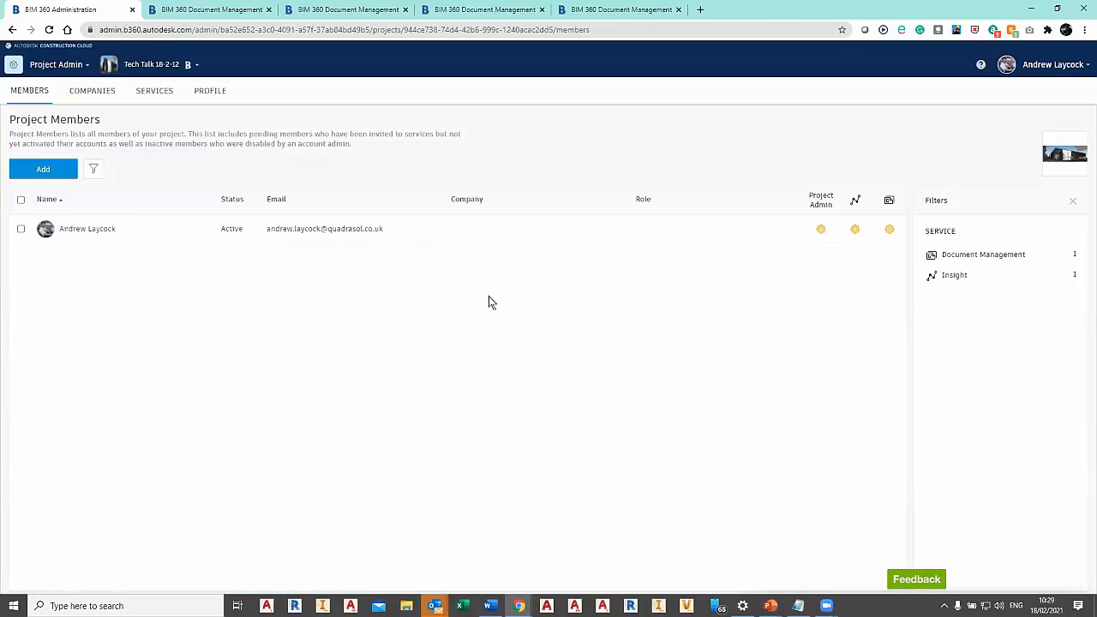
Select the Architect at Quadra, Structural at Quadrasol and HVAC at Quadra accounts plus one colleague as new project members.
left_click(43, 170)
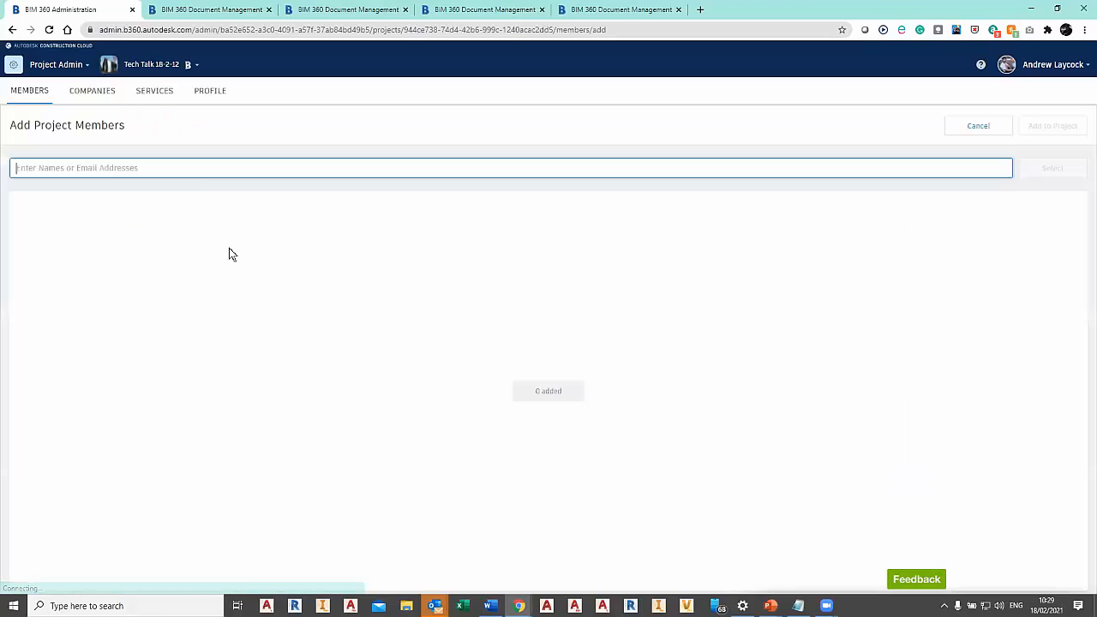
left_click(153, 168)
type("arch")
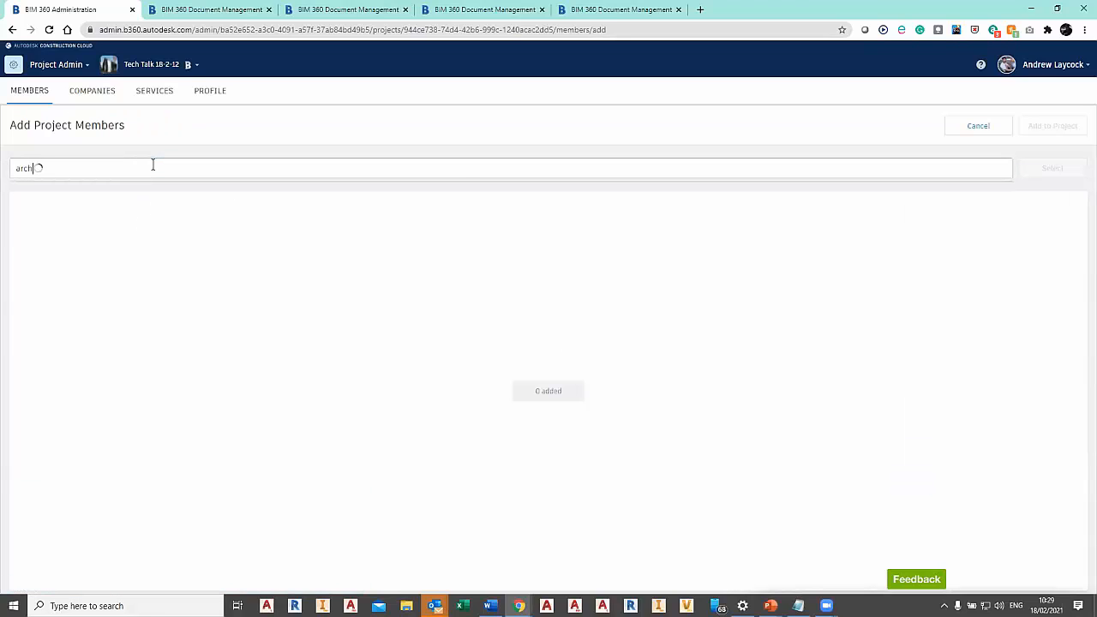
left_click(91, 212)
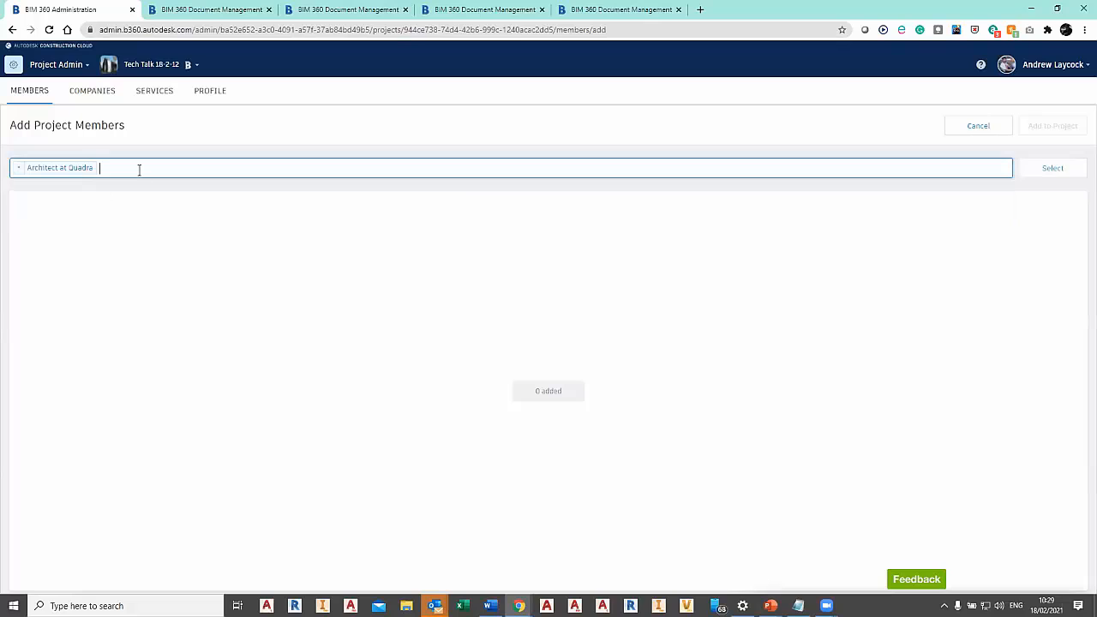
type("str")
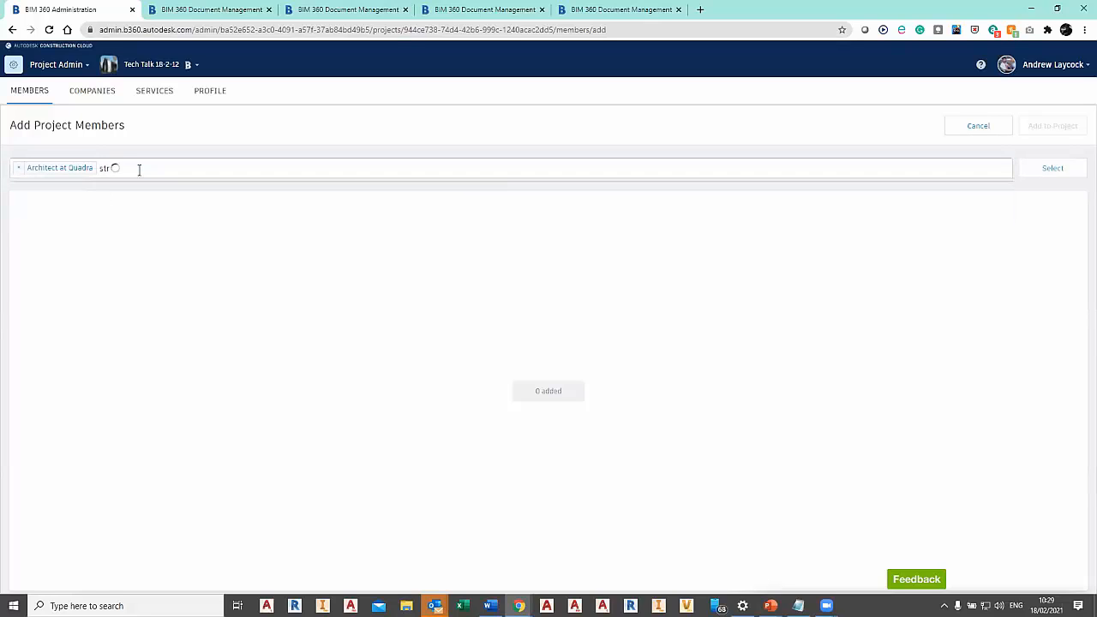
left_click(120, 233)
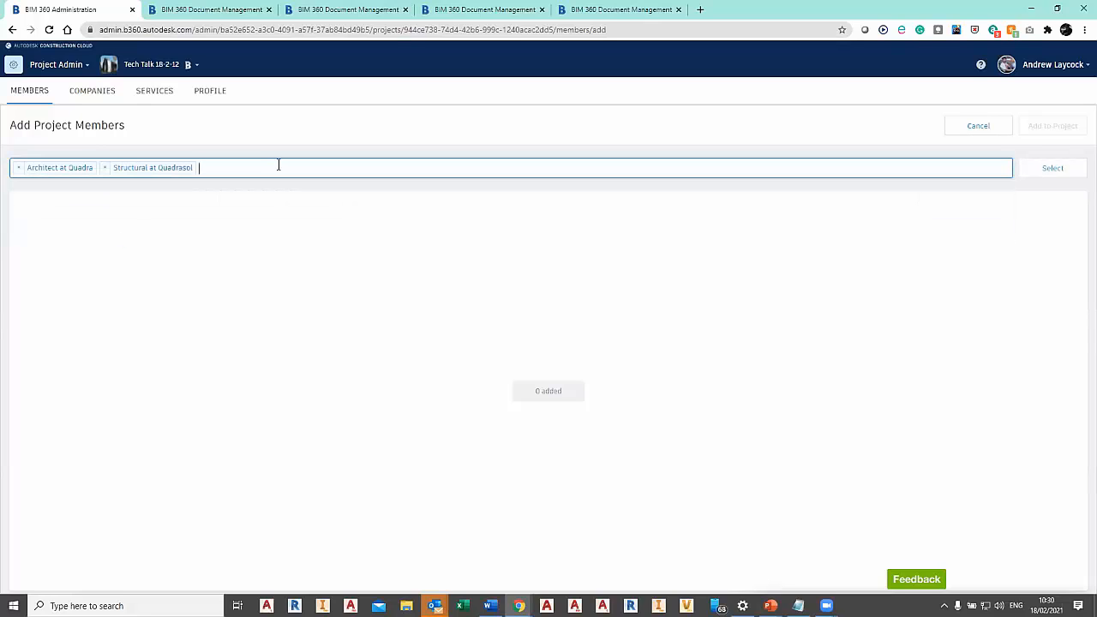
type("hvac")
left_click(201, 196)
type("mich")
left_click(359, 191)
left_click(1051, 170)
Assign ABC - Architectural Partnership, I-Beam Structural ENG LTD., Airstream Air Handling and Quadra Solutions as the four new members' companies, in list order.
left_click(490, 231)
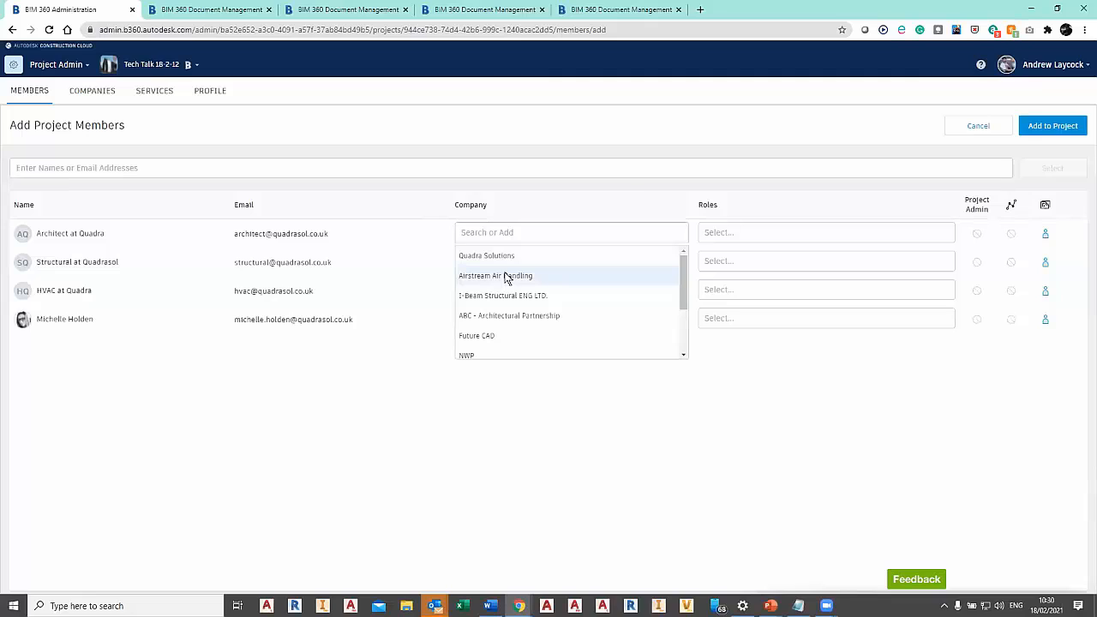
left_click(513, 315)
left_click(525, 264)
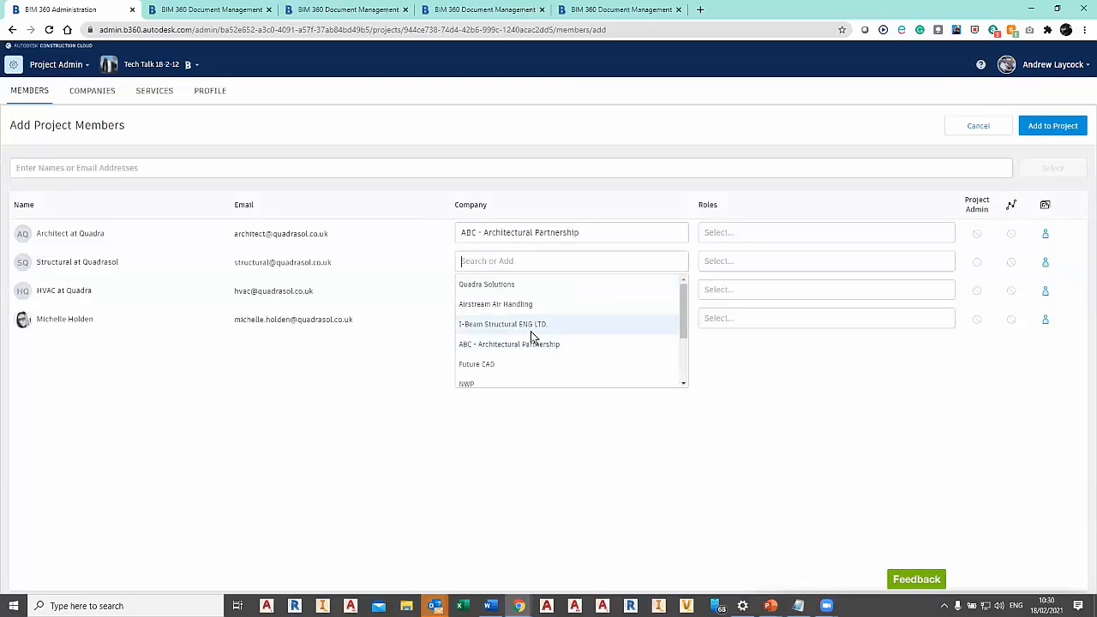
left_click(531, 333)
left_click(535, 290)
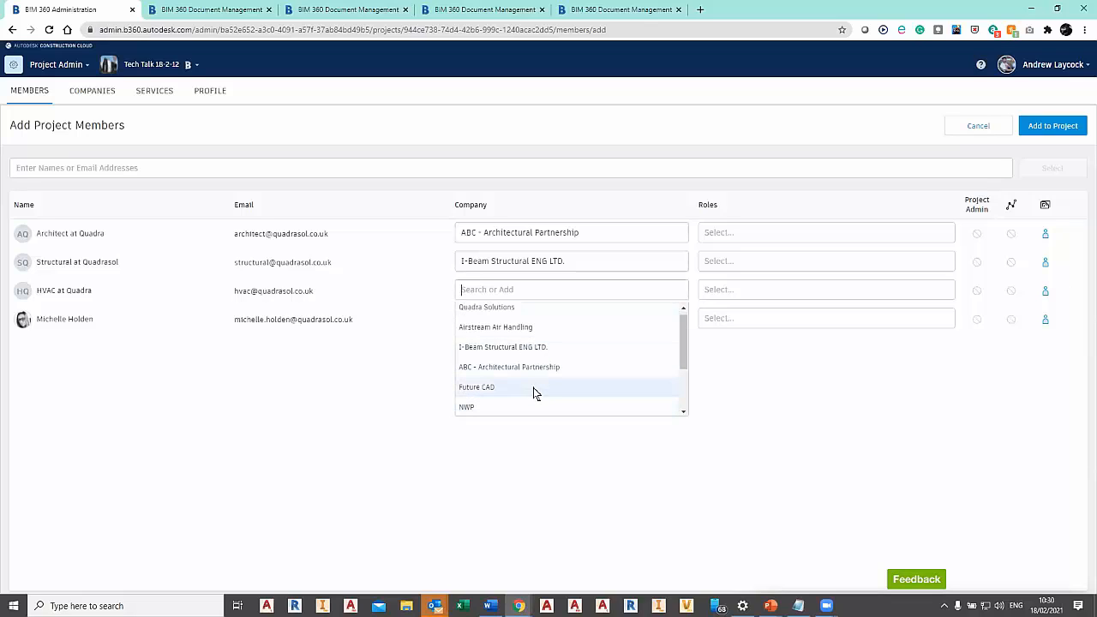
left_click(539, 327)
left_click(566, 318)
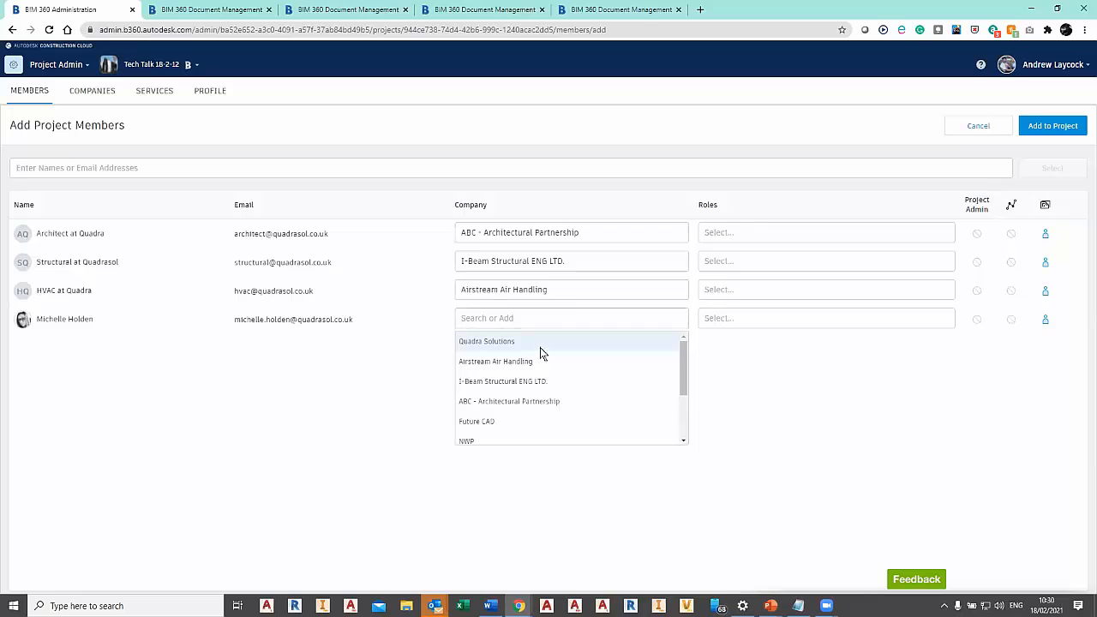
left_click(540, 348)
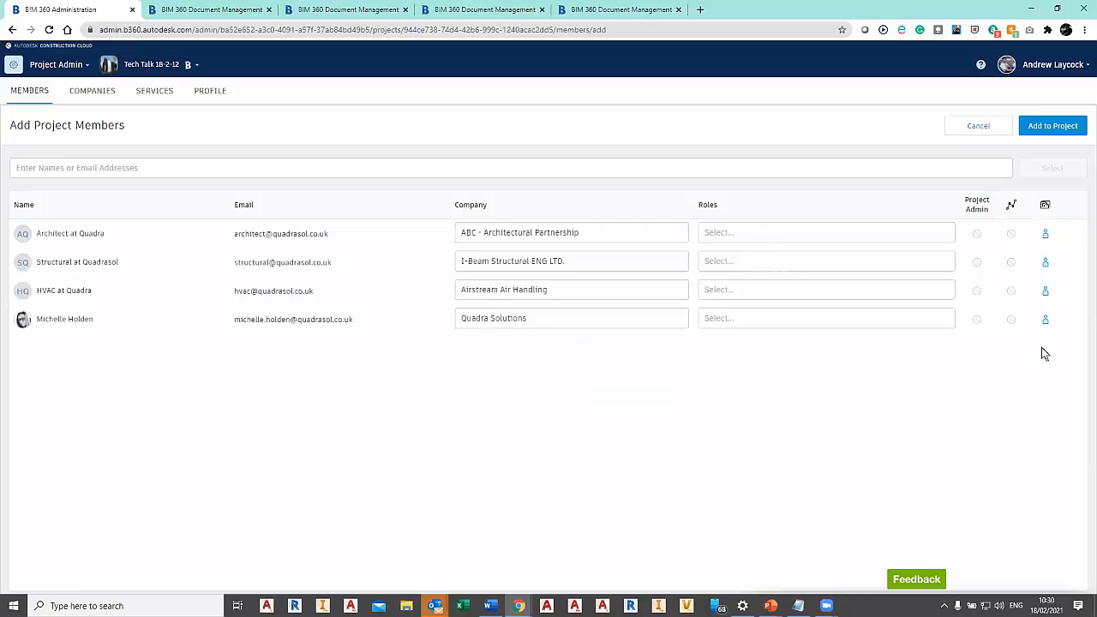
Assign the Architect, Structural Engineer and HVAC Engineer roles to the matching architect, structural and HVAC members.
left_click(893, 234)
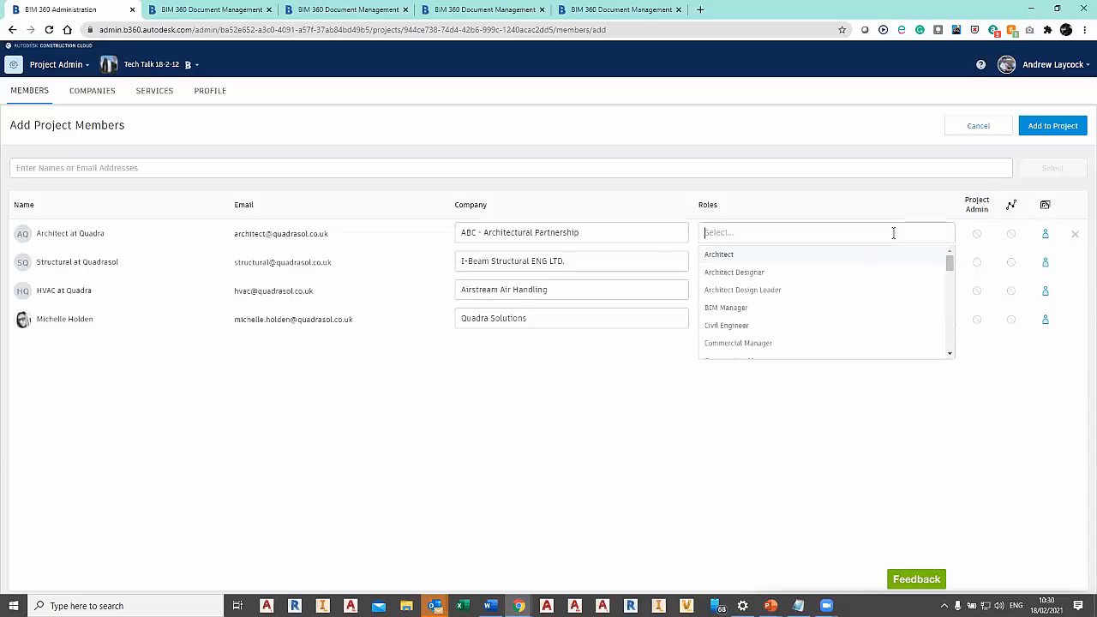
left_click(848, 255)
left_click(841, 261)
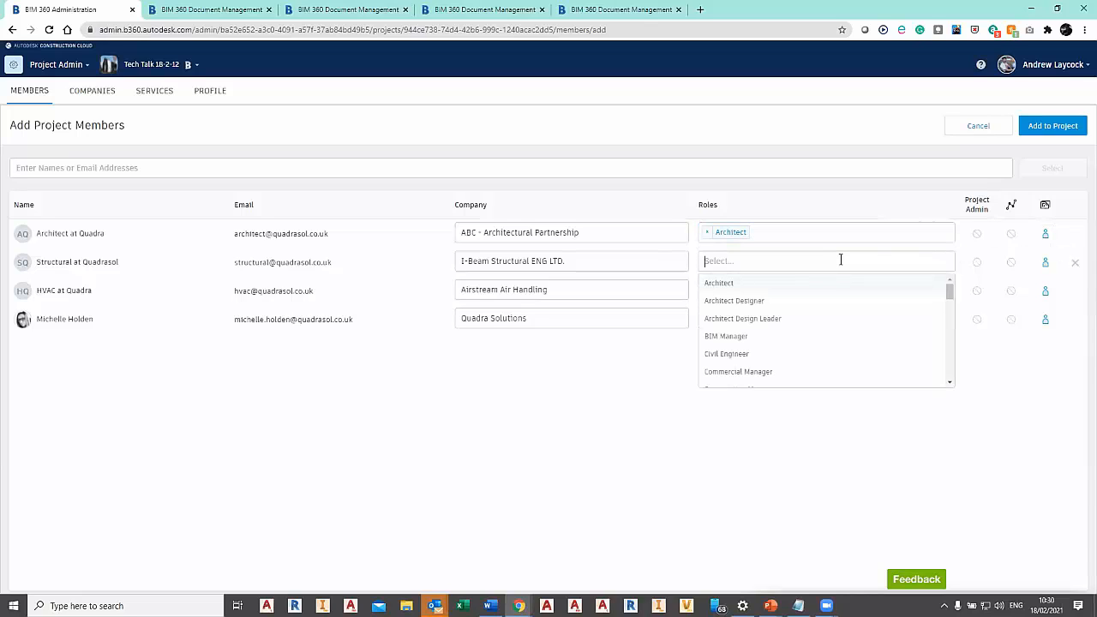
type("st")
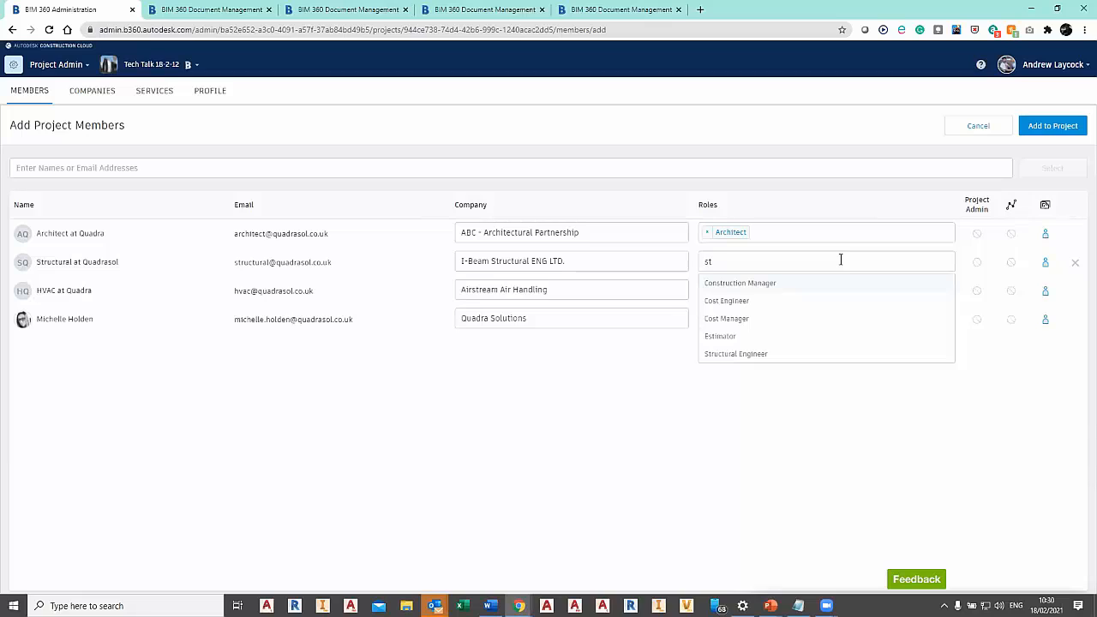
type("r")
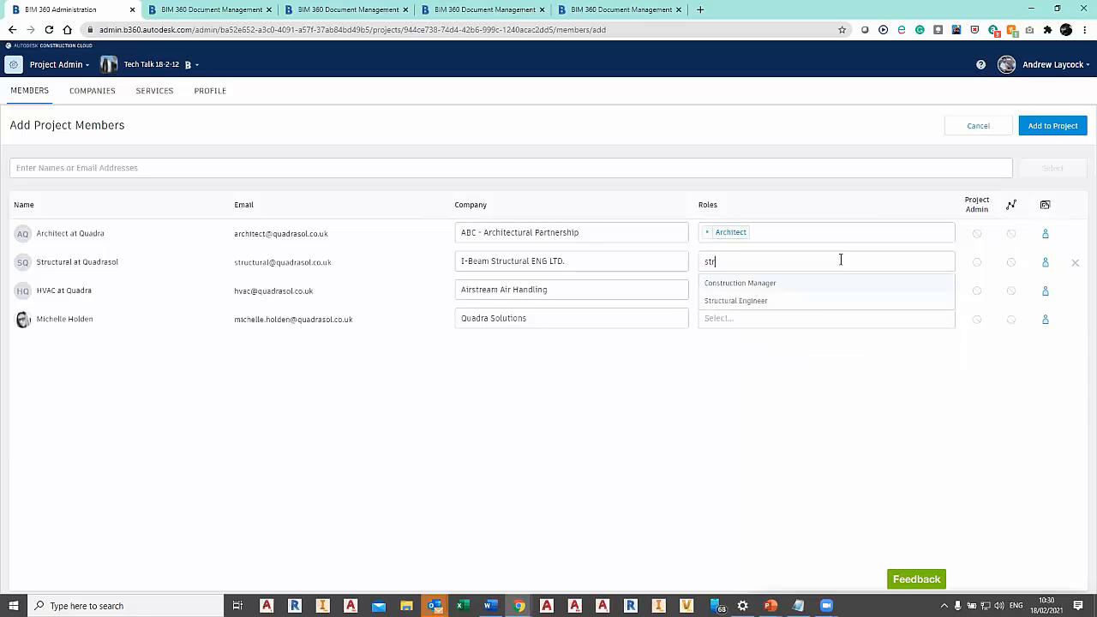
left_click(813, 299)
left_click(792, 289)
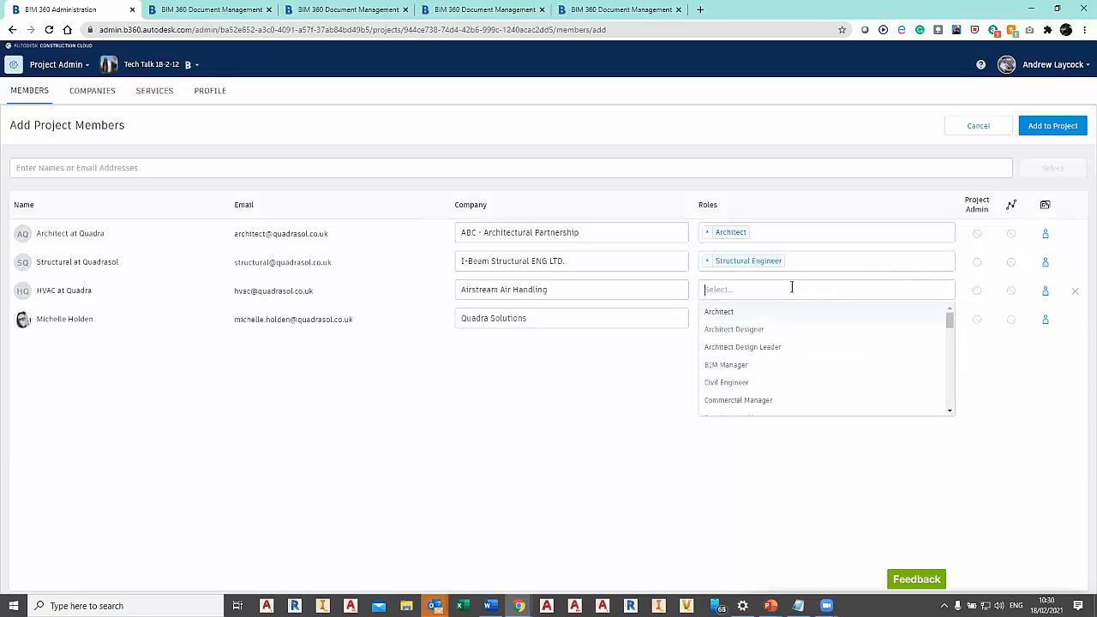
type("hva")
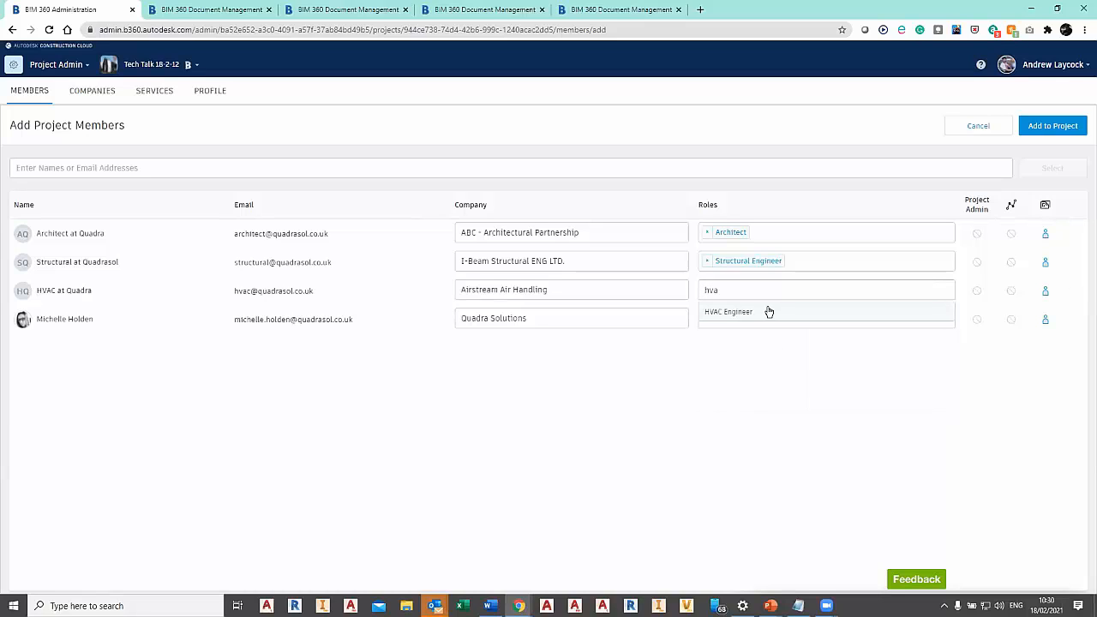
left_click(769, 313)
Give the Quadra Solutions member the Owner and BIM Manager roles with Project Admin access, and add all four members to the project.
left_click(767, 316)
type("ow")
left_click(759, 342)
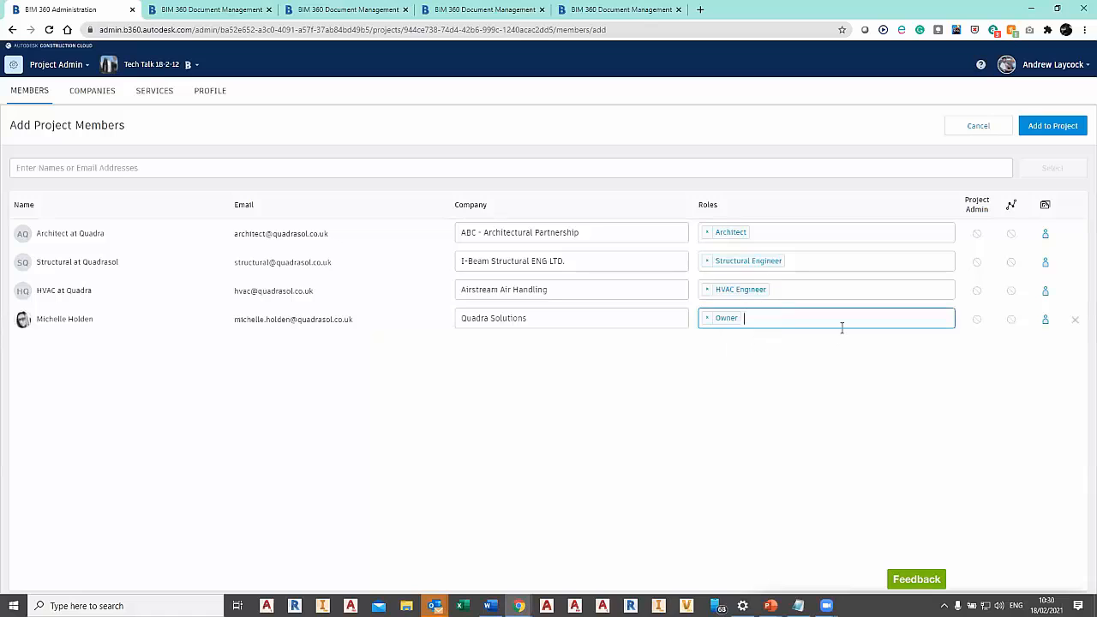
left_click(794, 313)
type("bim")
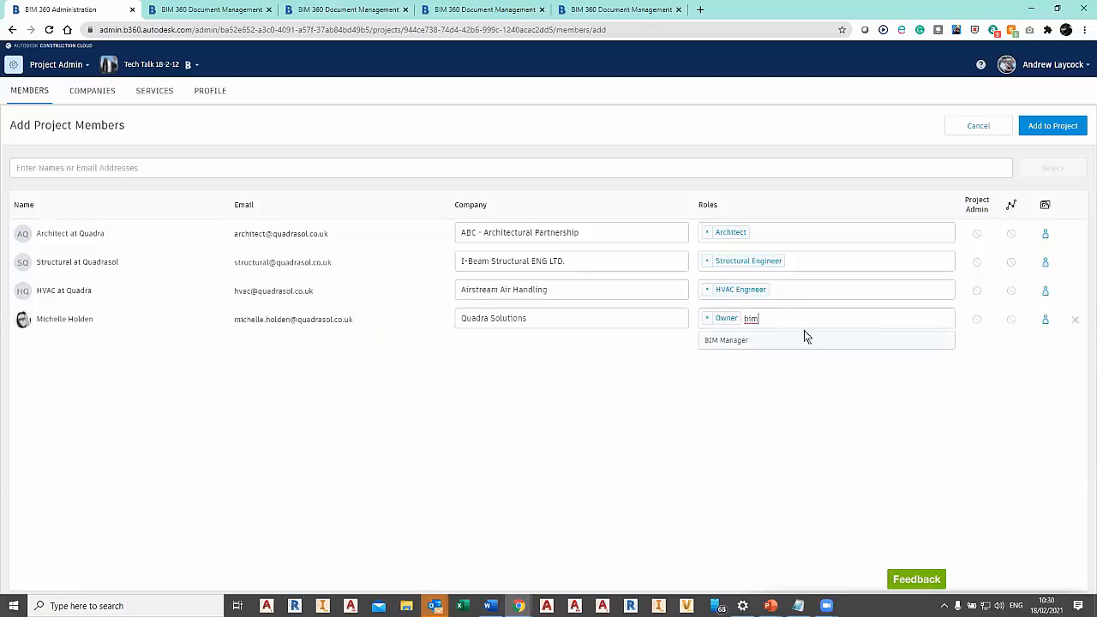
left_click(743, 341)
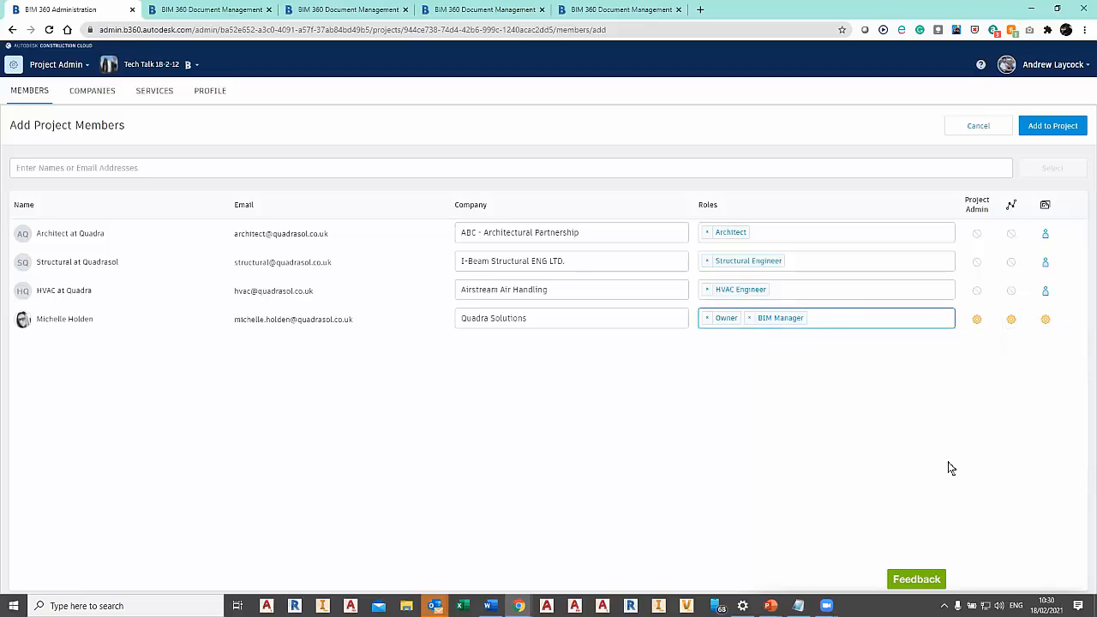
left_click(1051, 127)
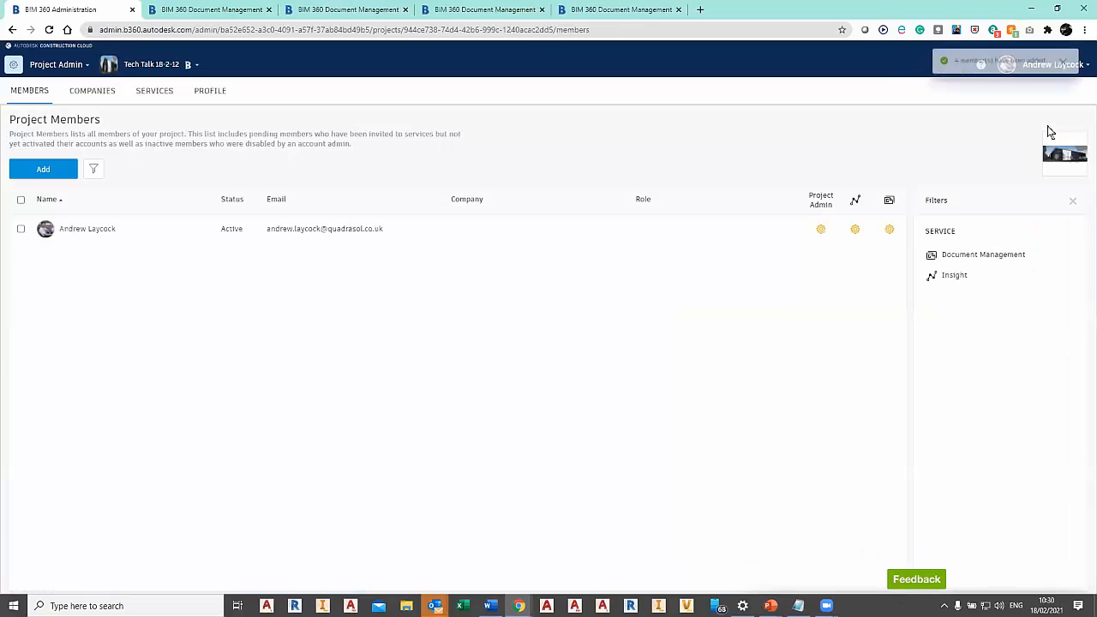
Review the project's companies and services, and open its Document Management service.
left_click(87, 92)
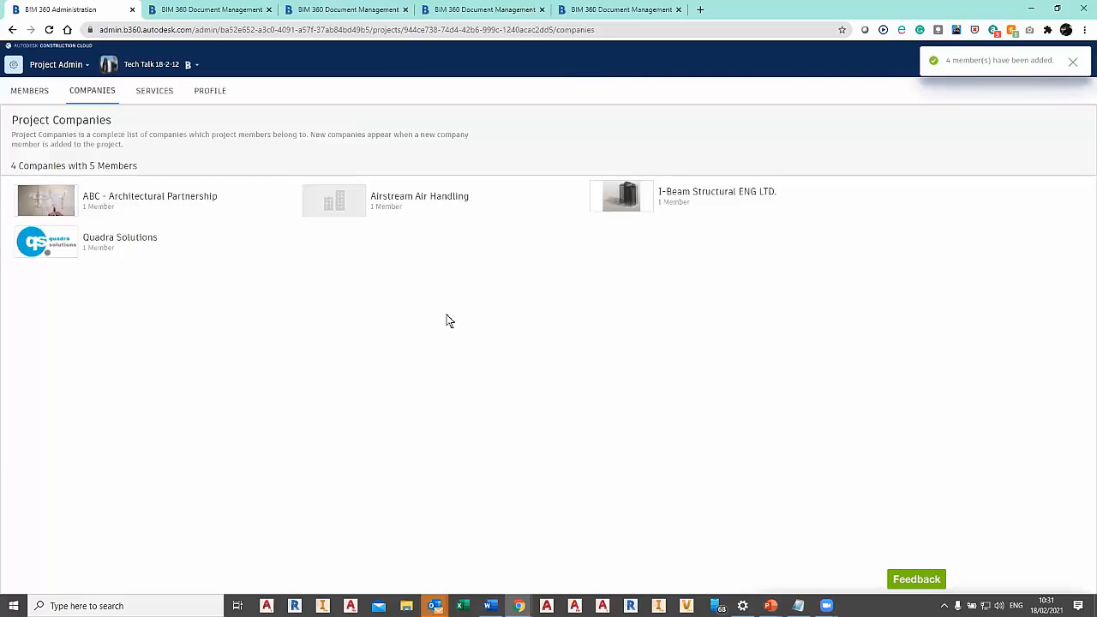
left_click(154, 94)
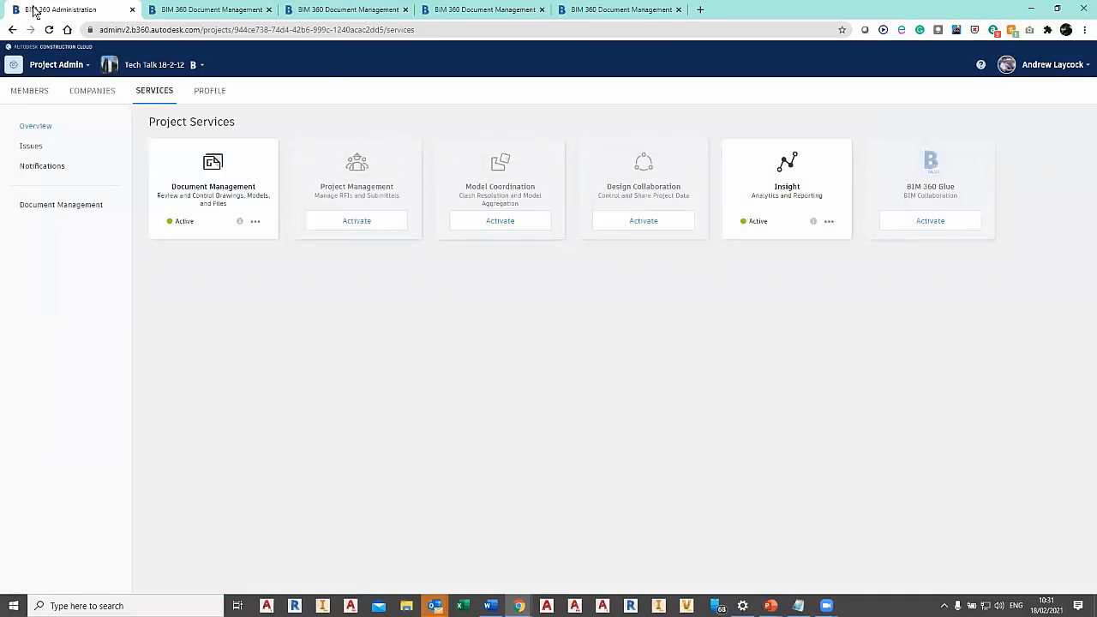
left_click(37, 67)
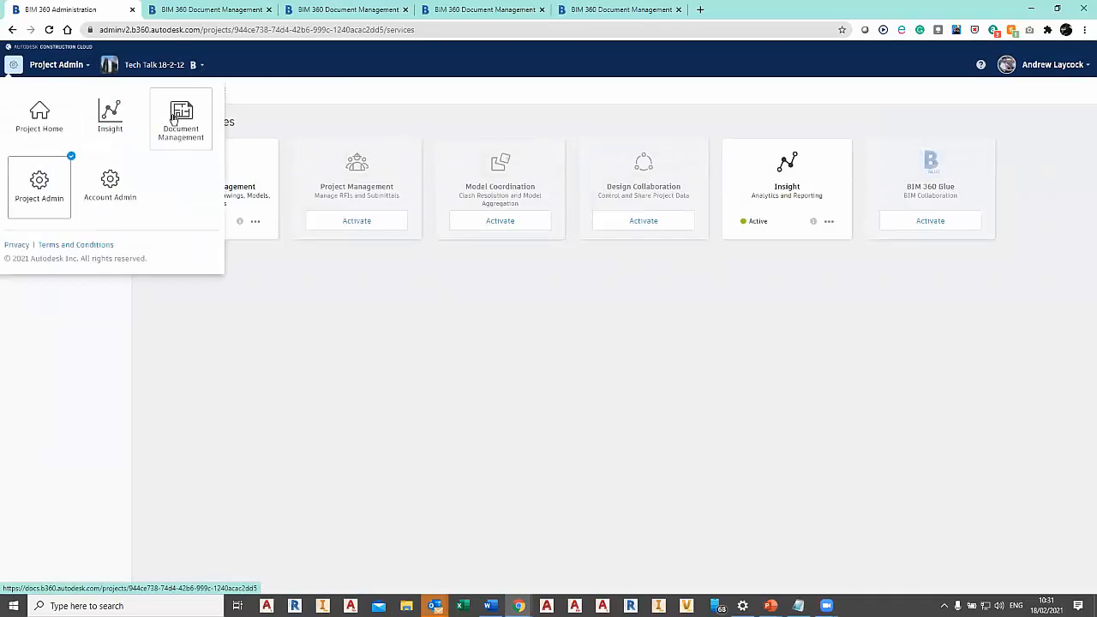
left_click(178, 112)
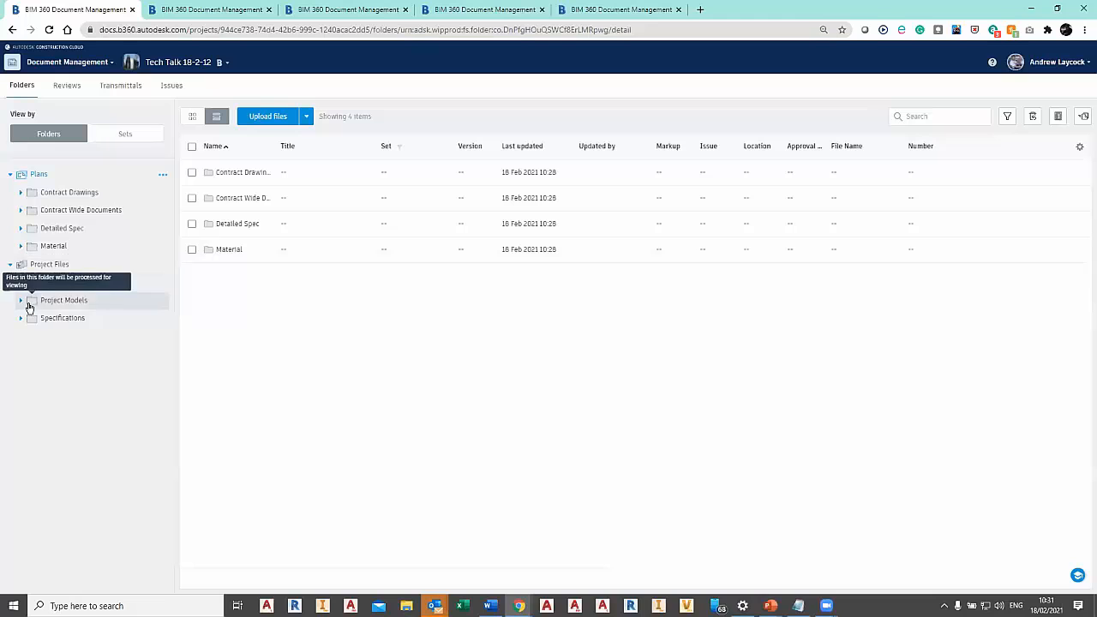
Examine the permissions of the Architectural folder under Project Models, including who belongs to the Architect role.
left_click(22, 300)
left_click(36, 318)
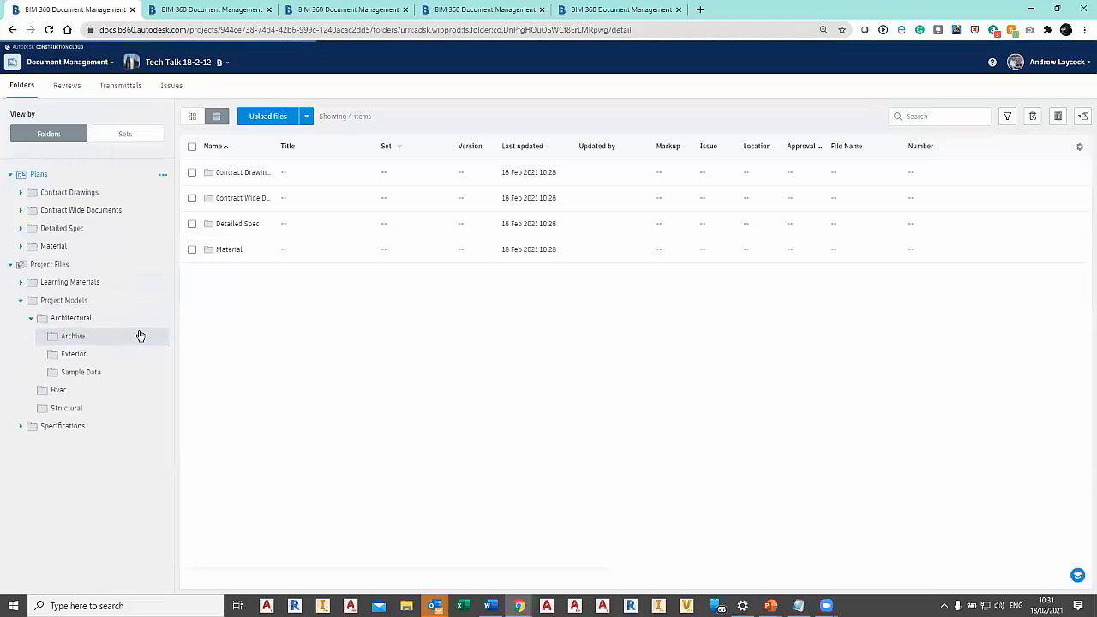
left_click(163, 319)
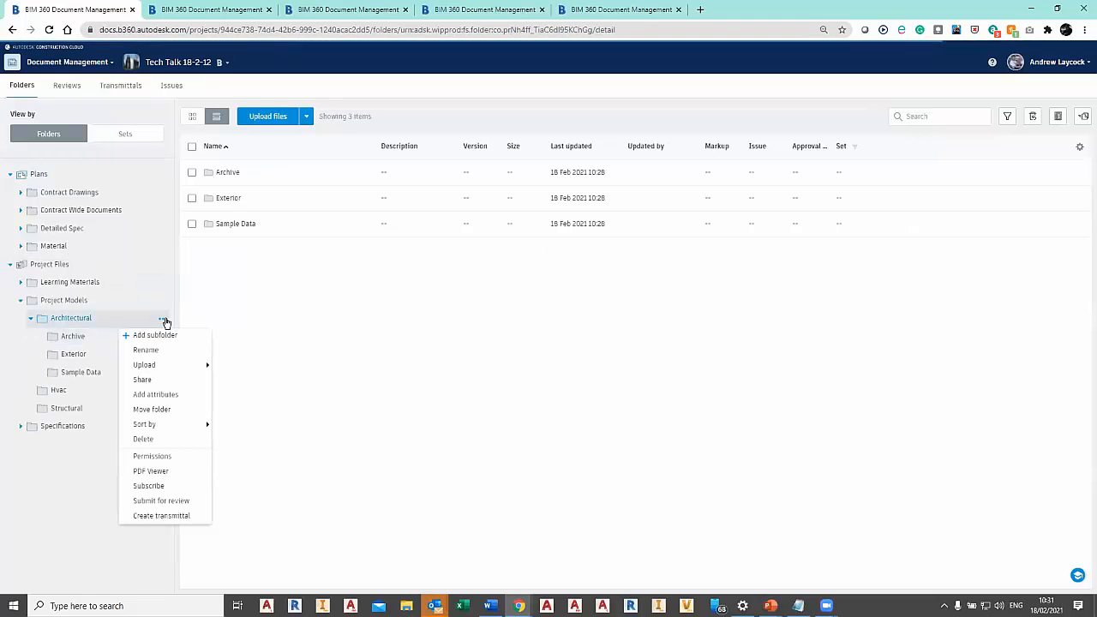
left_click(171, 464)
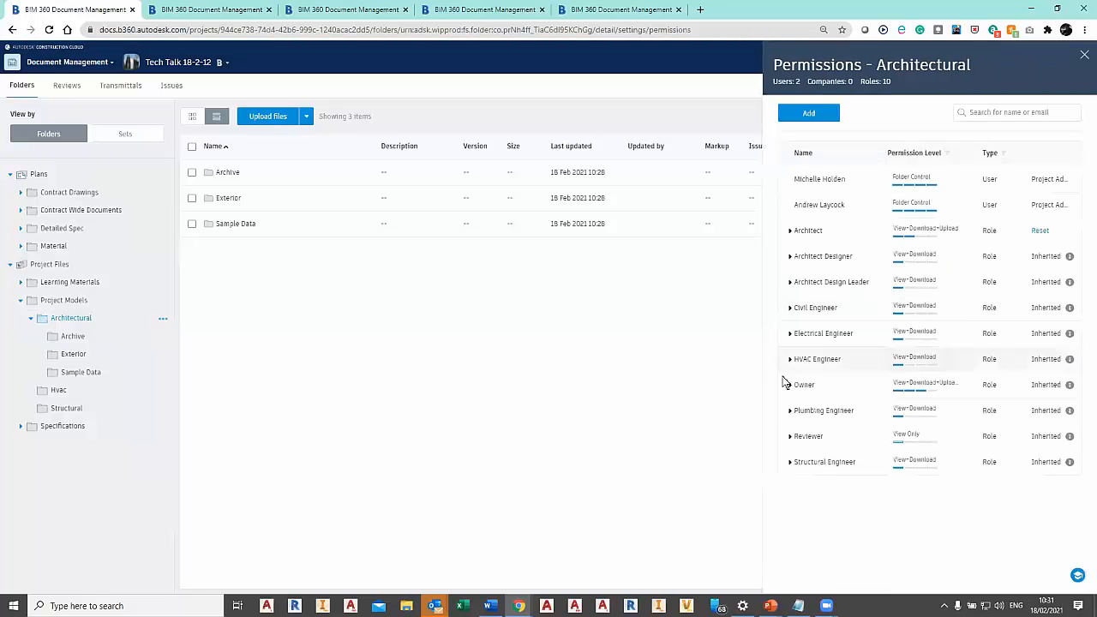
left_click(790, 234)
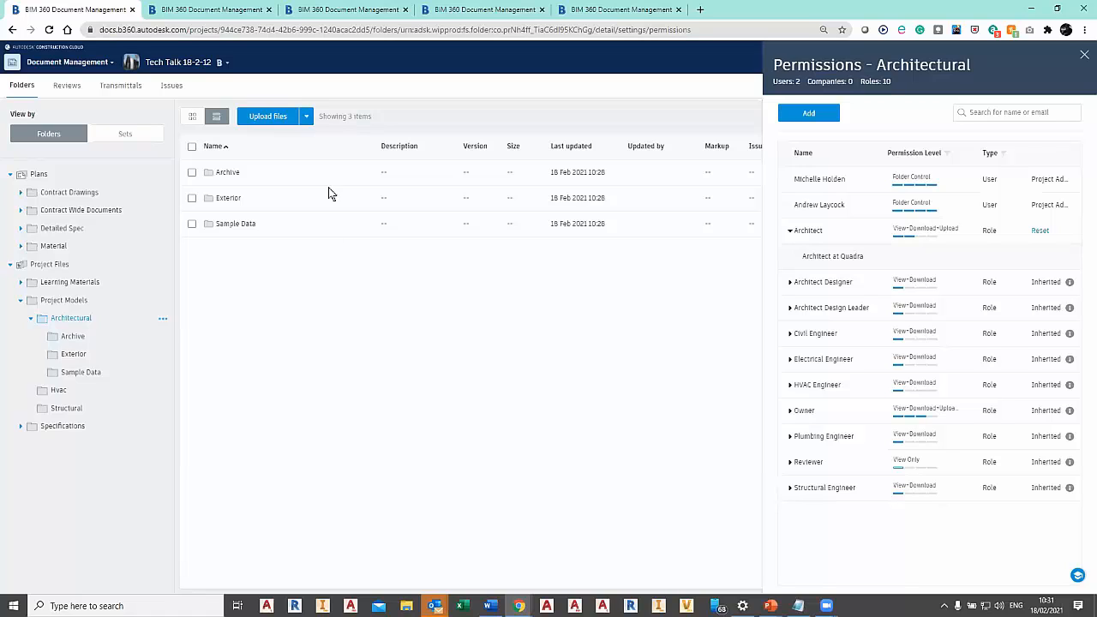
Open racadvancedsampleproject2021.rvt from the BIM 360 Docs Example (01) project and show its {3D} view.
left_click(507, 12)
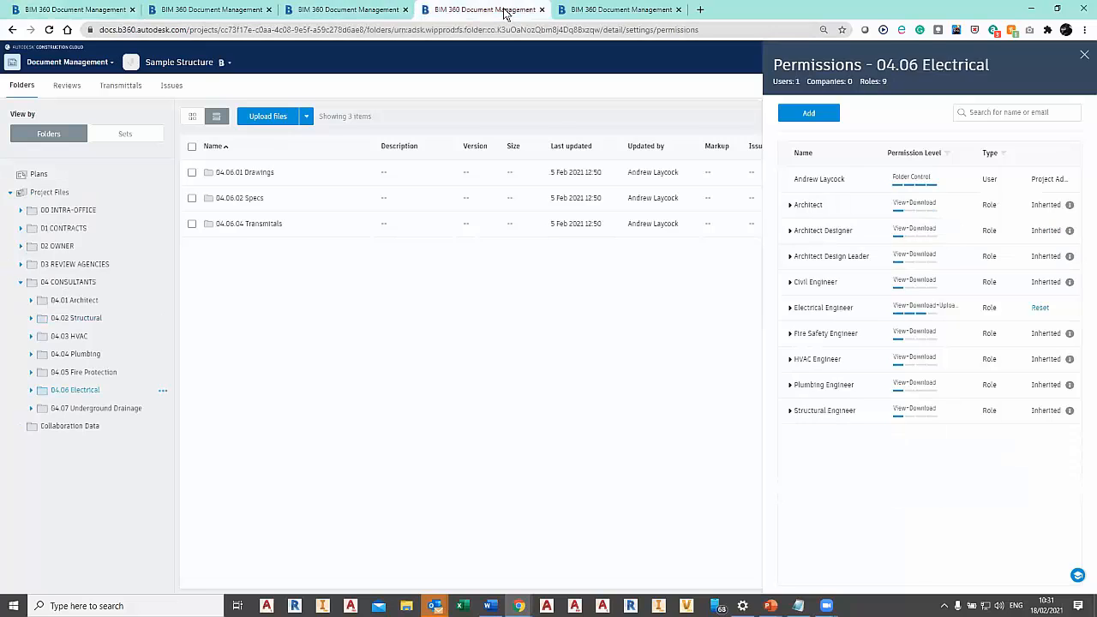
left_click(573, 12)
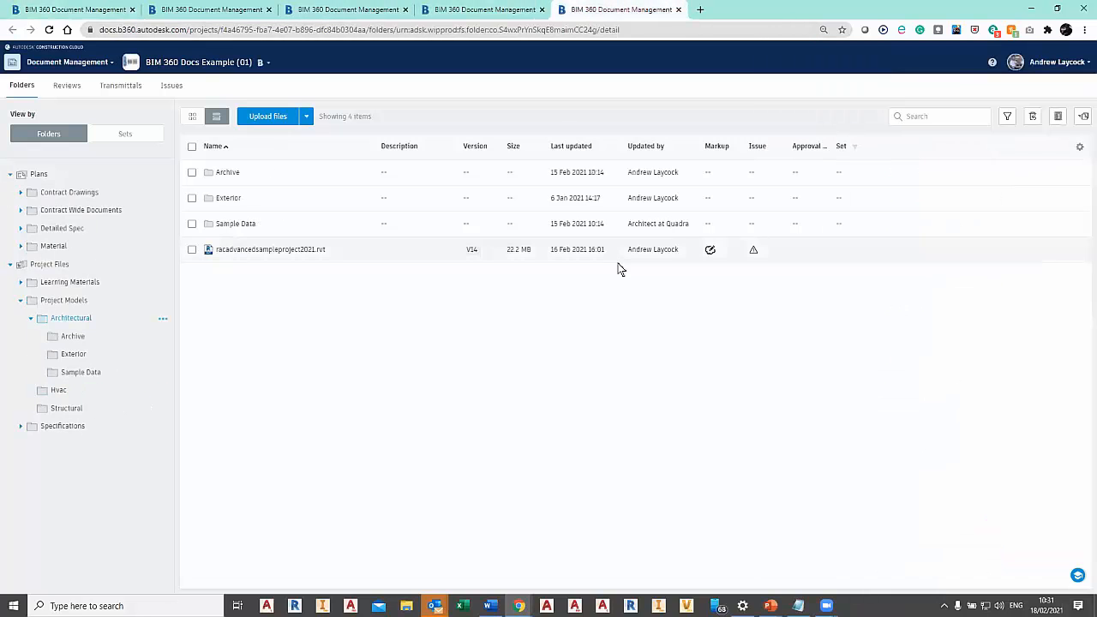
left_click(271, 250)
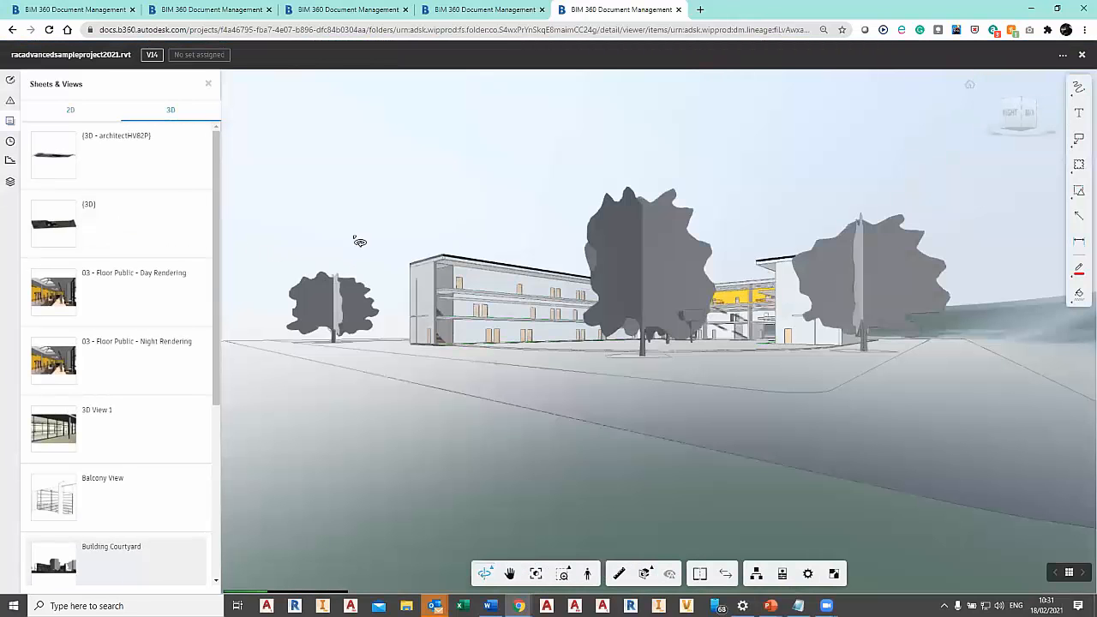
left_click(60, 217)
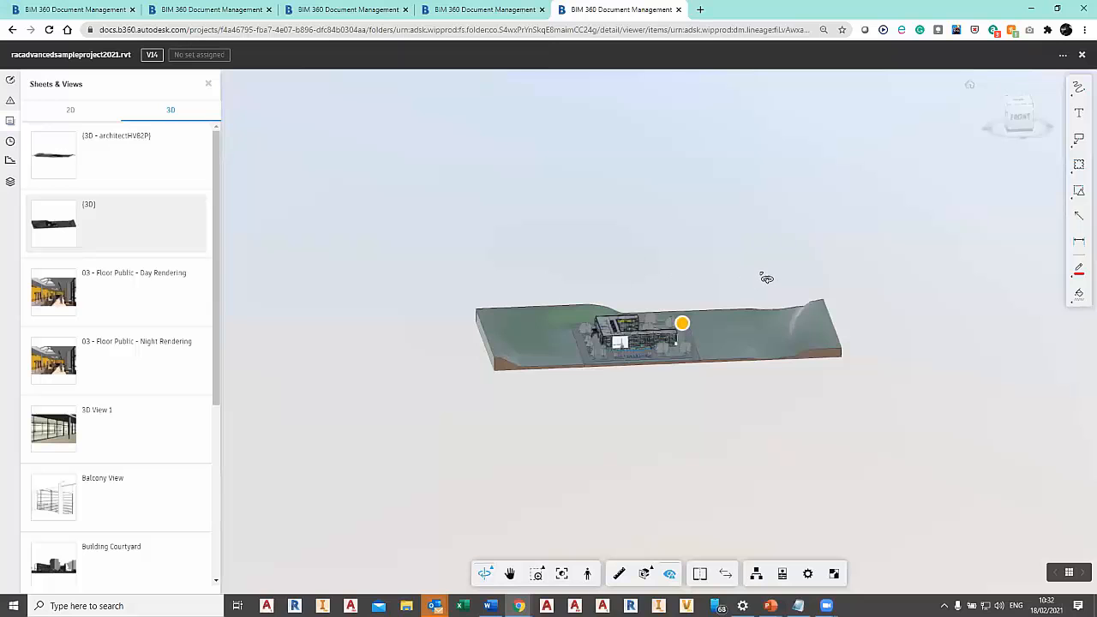
Inspect the building from above with Orbit, zoom to a window around its courtyard entrance, and fit the whole model to view.
left_click_drag(632, 306, 597, 331)
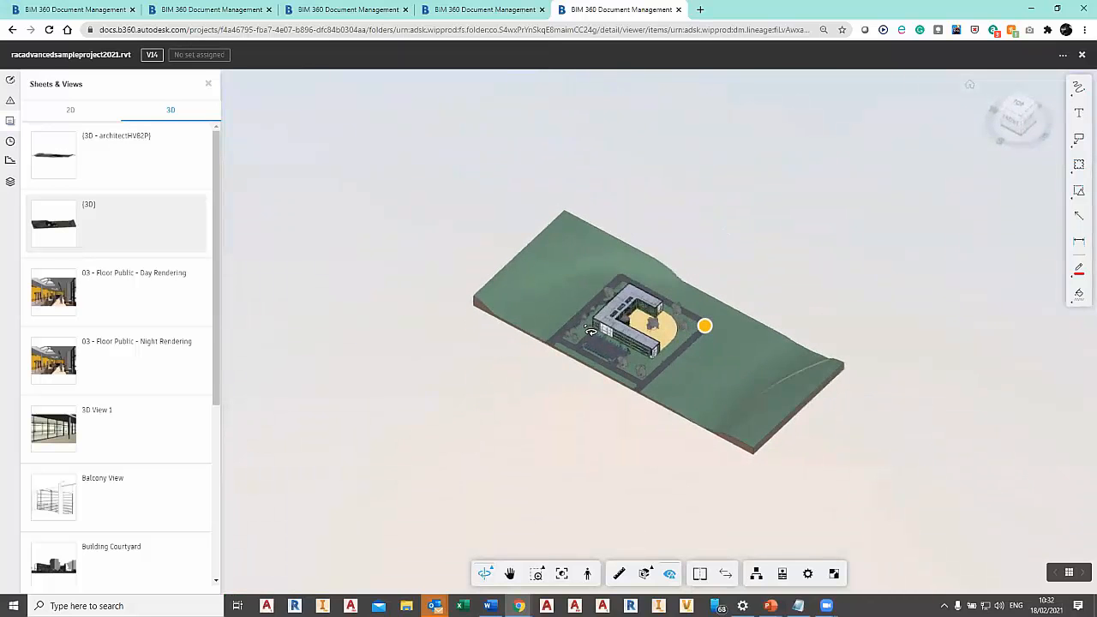
scroll(604, 329, "up", 5)
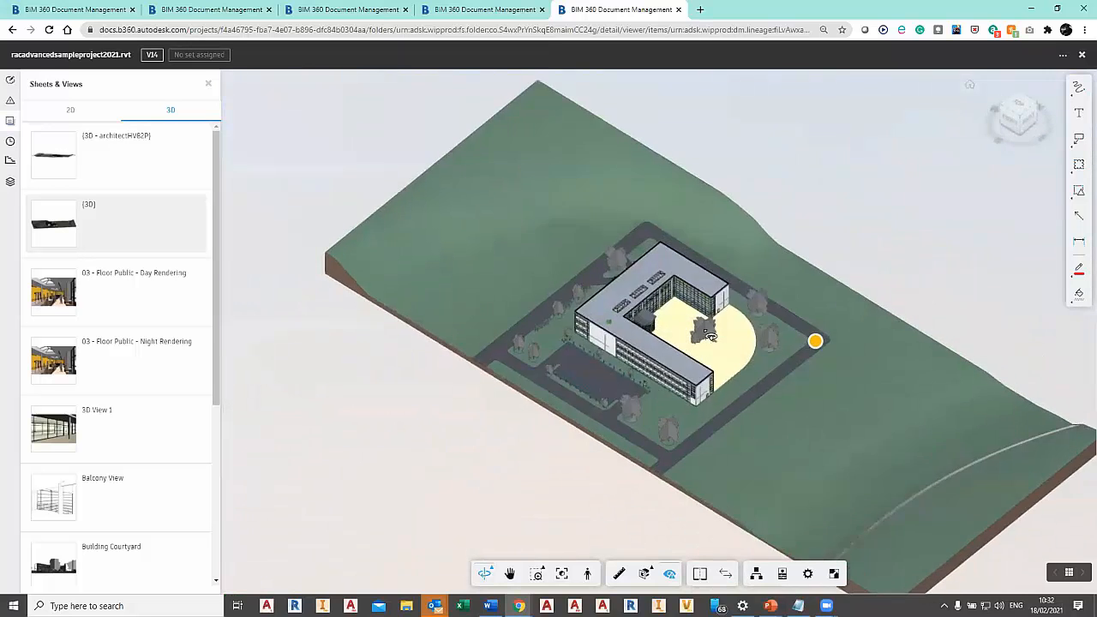
scroll(631, 334, "up", 3)
left_click_drag(630, 336, 622, 321)
middle_click_drag(678, 351, 552, 380)
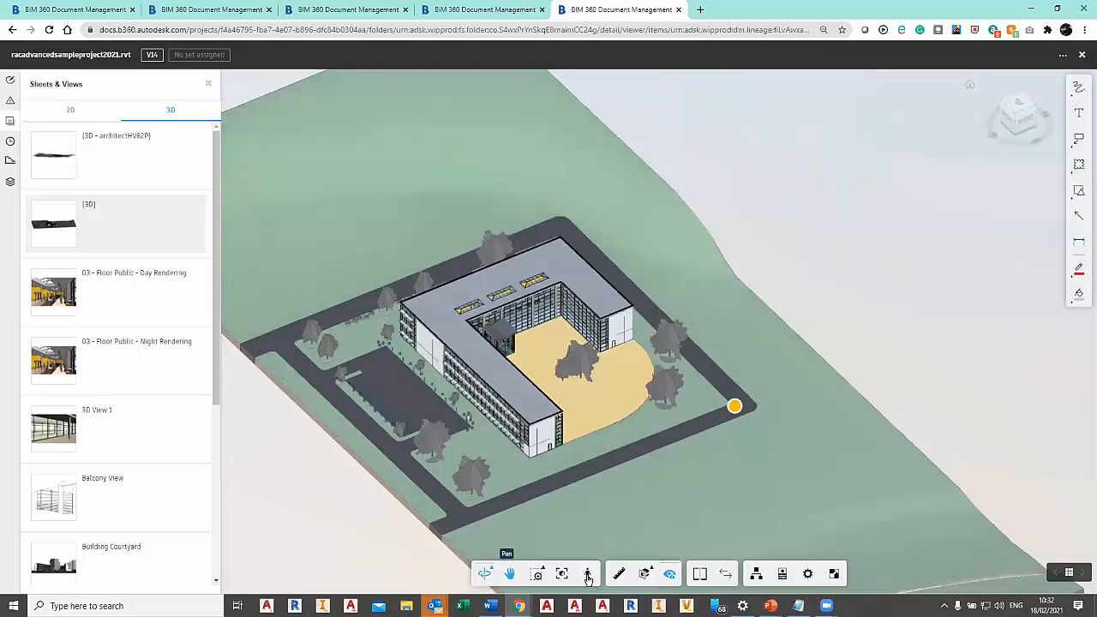
mouse_move(537, 574)
left_click(537, 519)
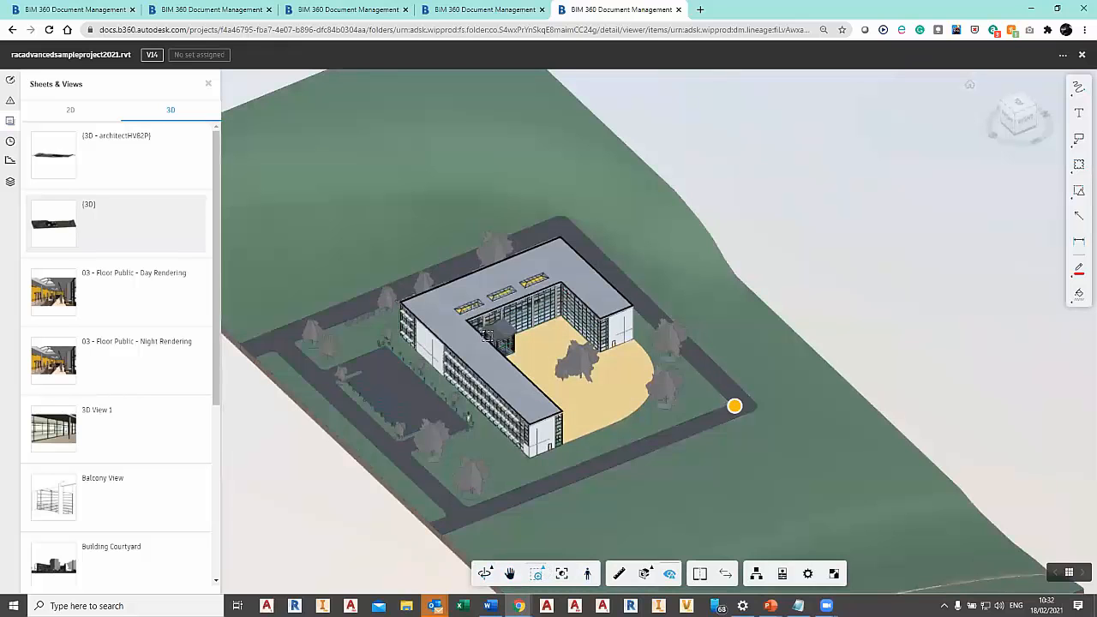
left_click_drag(552, 395, 434, 304)
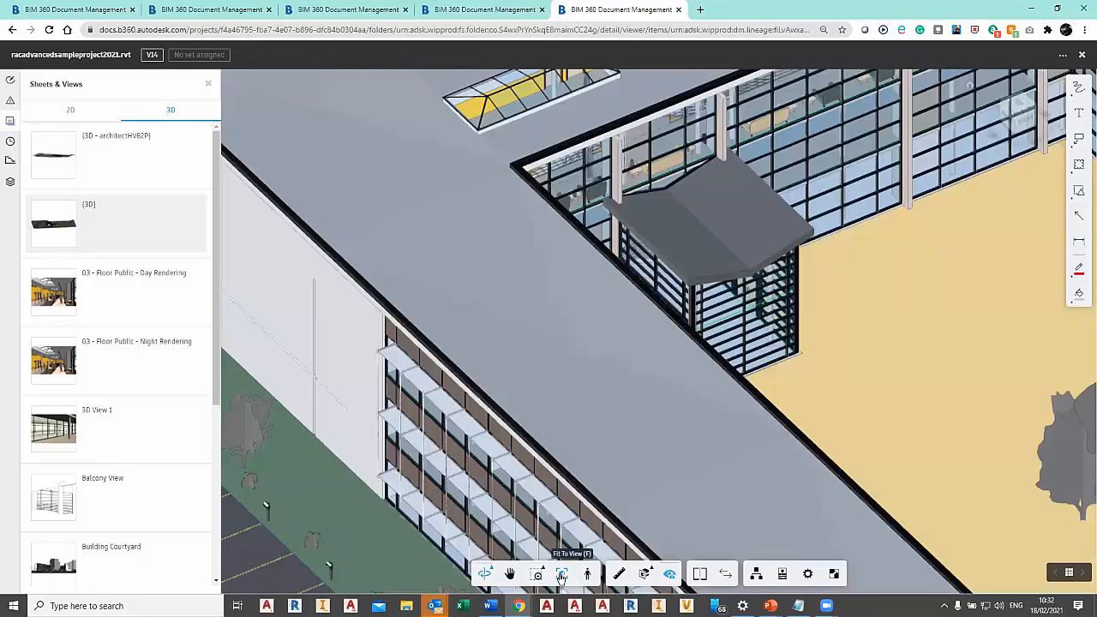
left_click(561, 575)
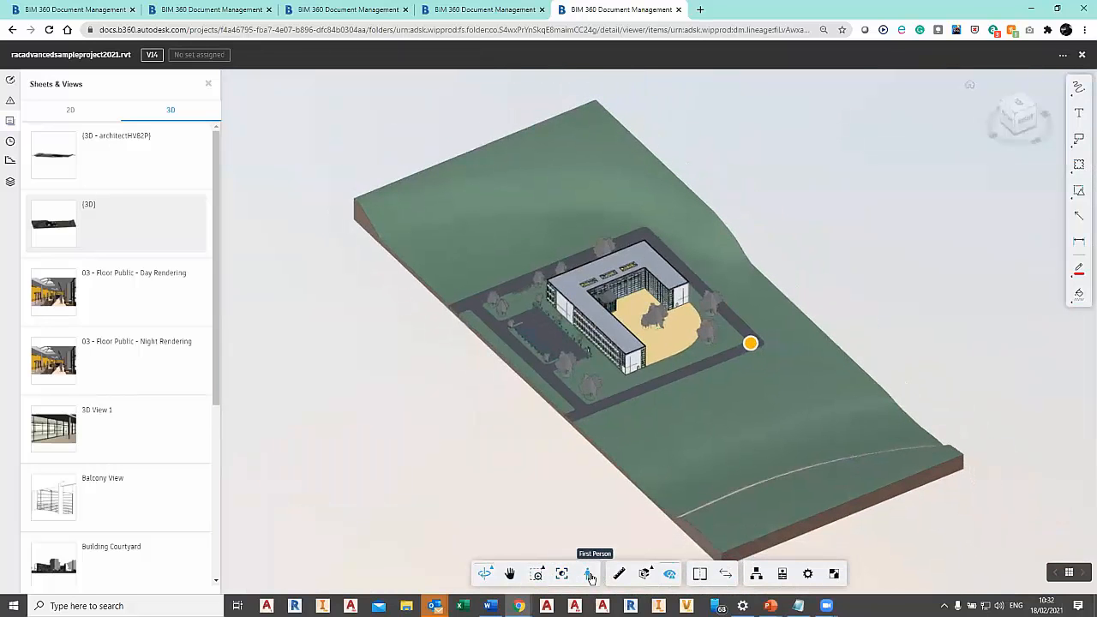
Focus on the courtyard surface and the end-wall door in turn, clear the selection and fit the model to view.
left_click(589, 575)
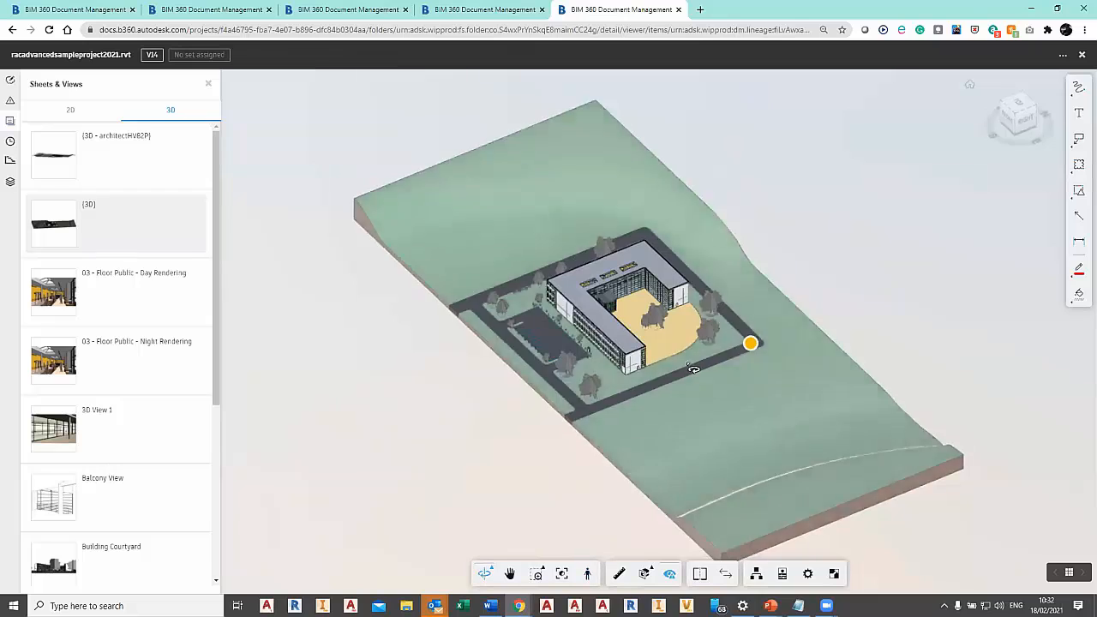
double_click(675, 350)
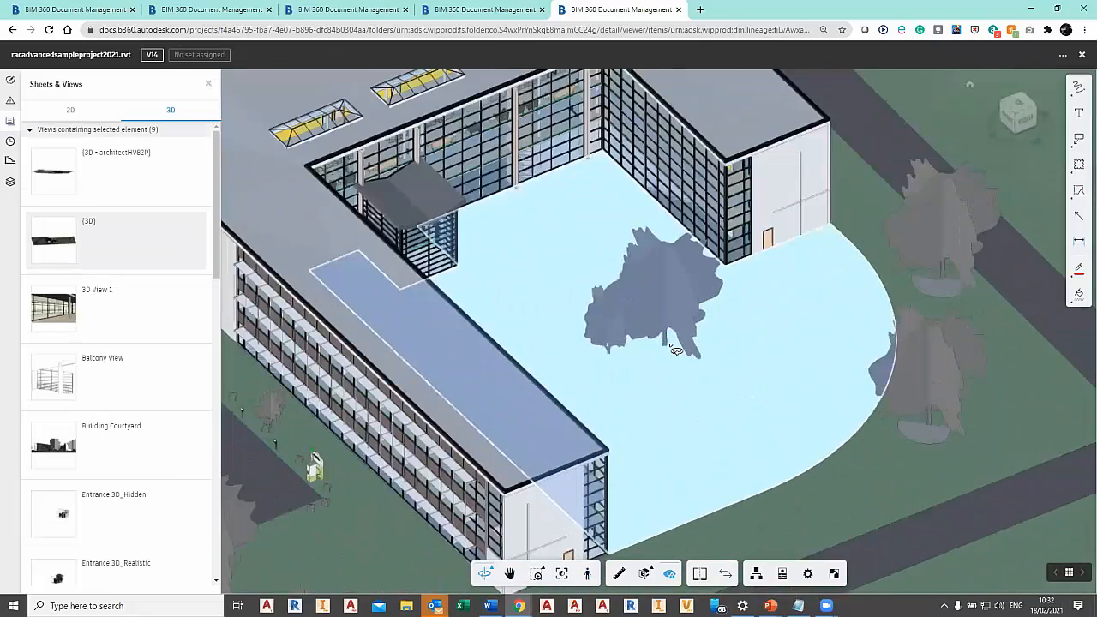
double_click(775, 235)
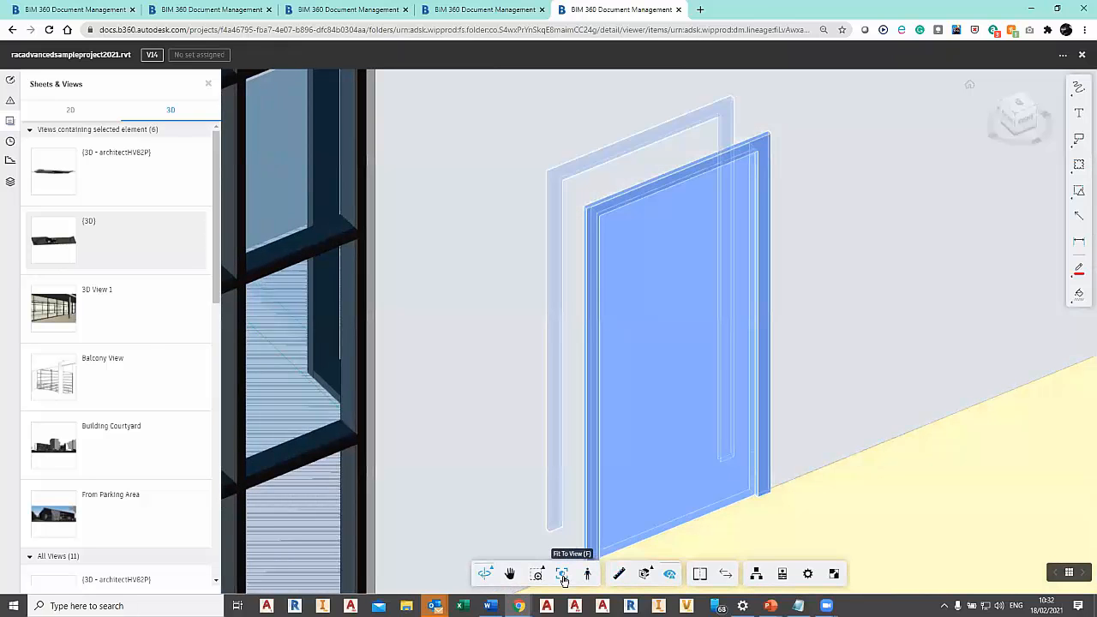
key("Escape")
left_click(561, 573)
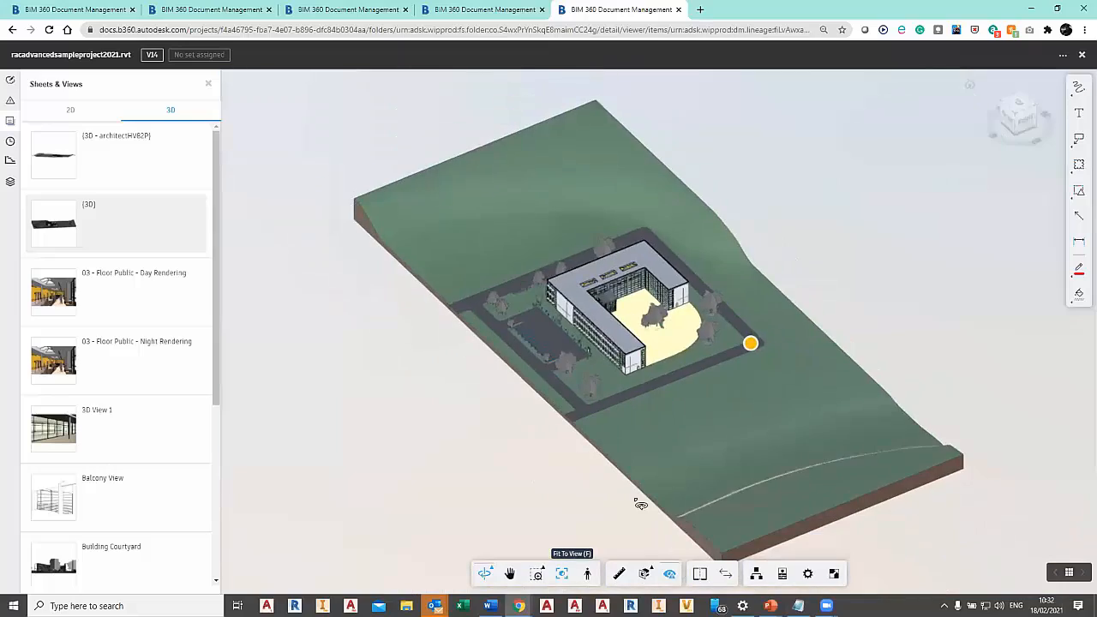
Focus on the courtyard from the building's open side and start First Person navigation, dismissing its guide.
left_click_drag(686, 502, 550, 428)
scroll(655, 325, "up", 5)
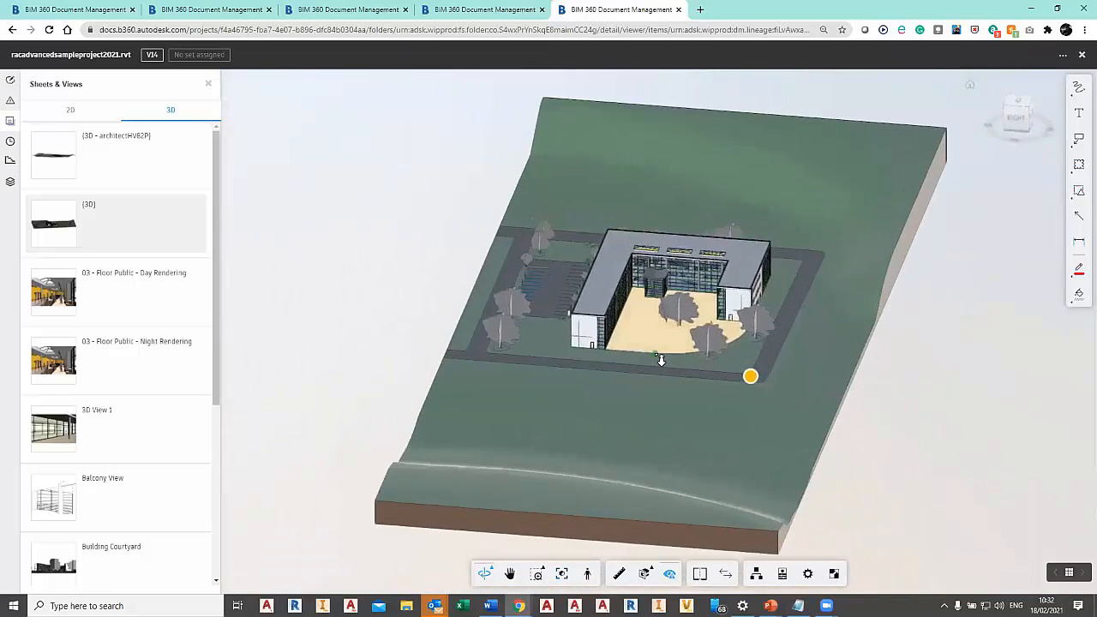
double_click(655, 325)
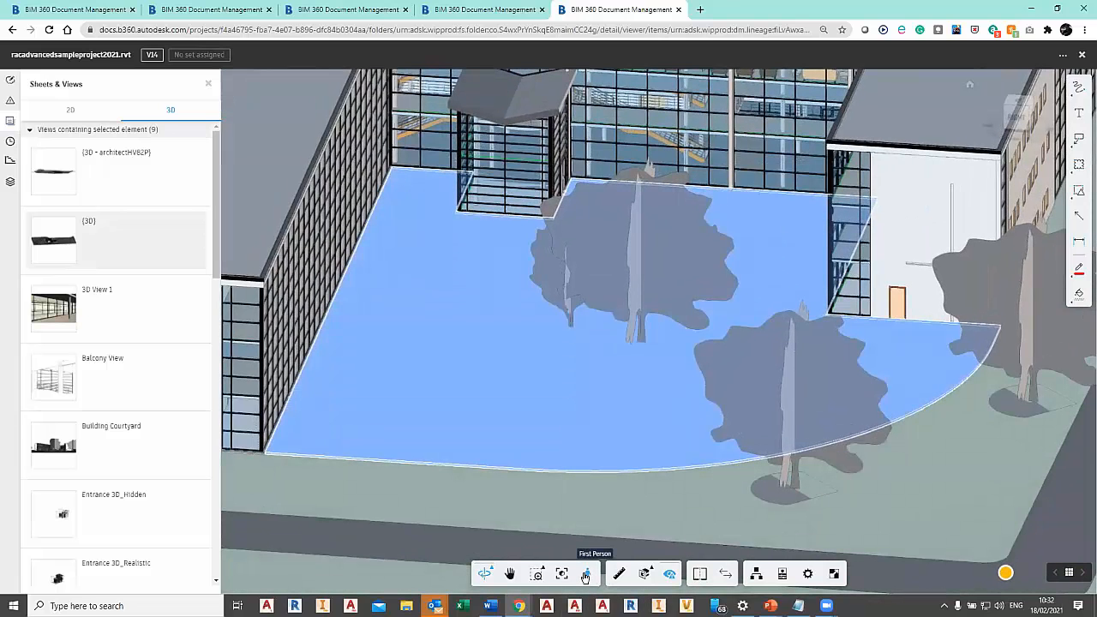
left_click(586, 575)
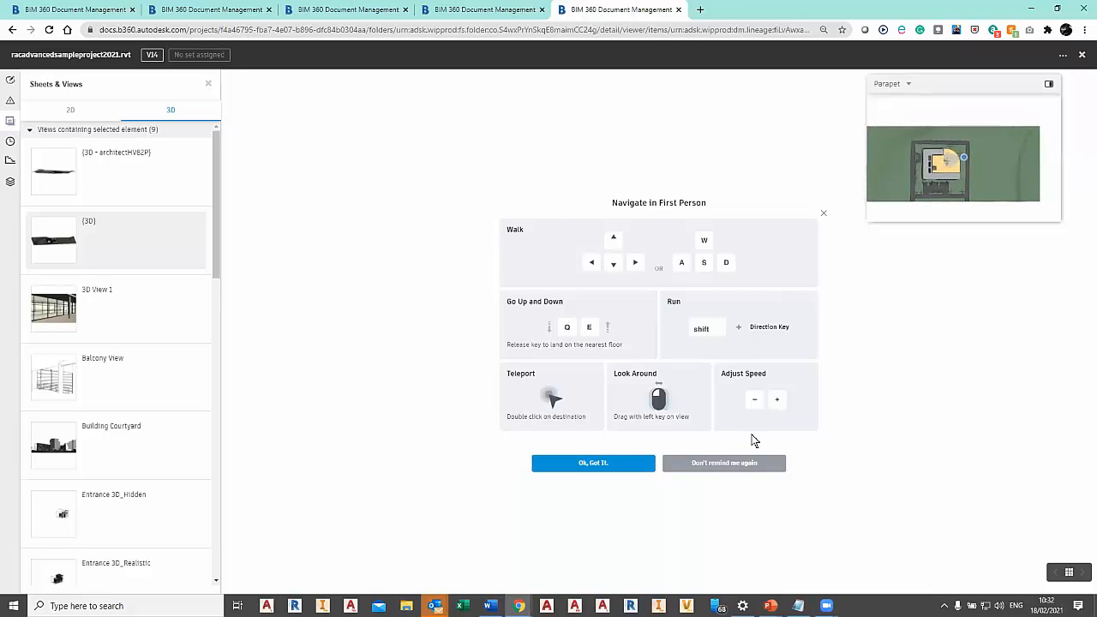
left_click(652, 463)
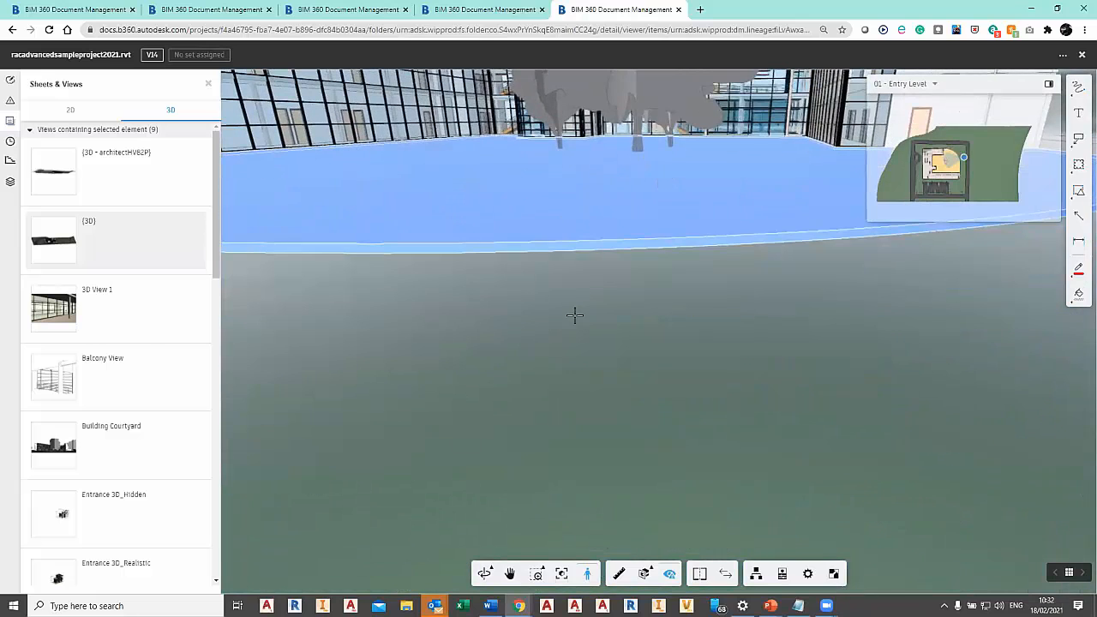
Teleport across the courtyard and through the glazed wall into the building at entry level, facing the staircase.
left_click(555, 233)
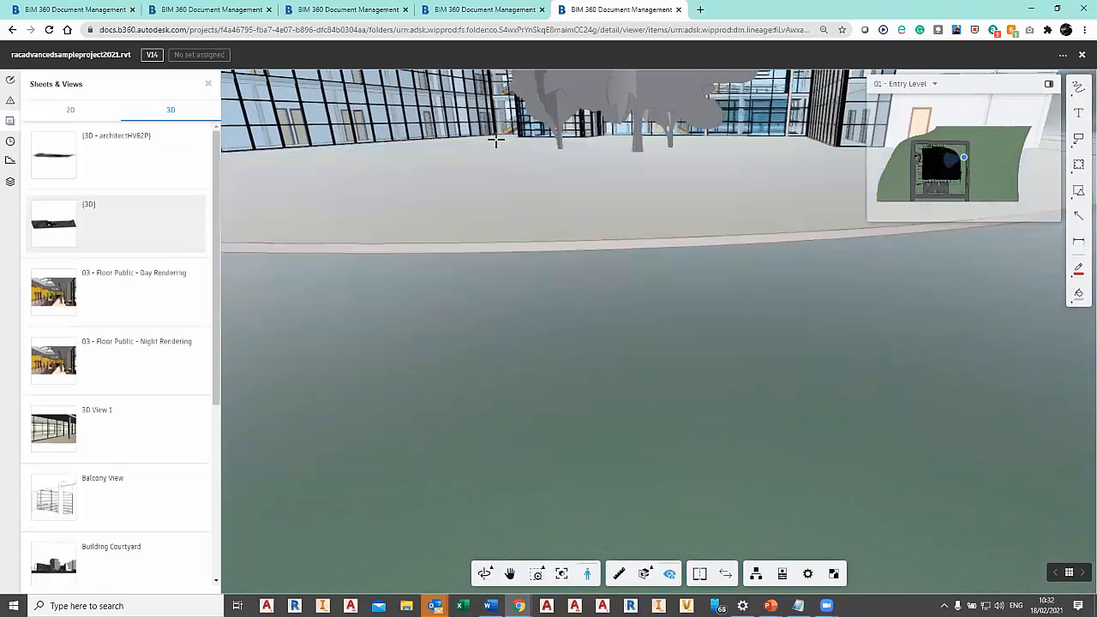
left_click(495, 141)
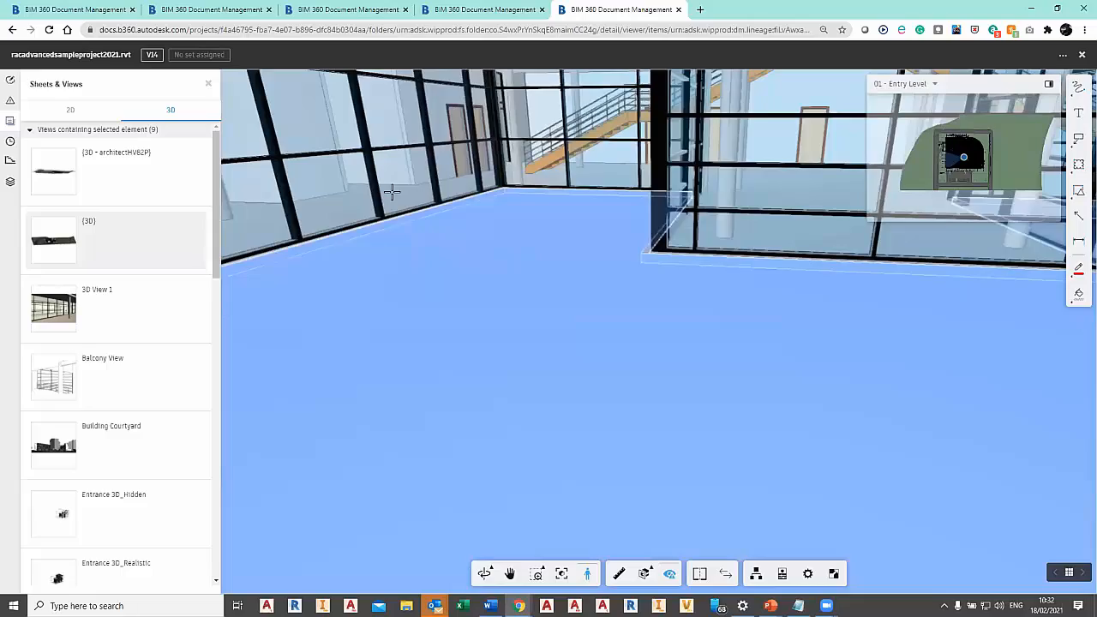
double_click(391, 192)
mouse_move(589, 350)
left_mouse_down()
mouse_move(696, 332)
mouse_move(600, 318)
mouse_move(627, 306)
mouse_move(605, 329)
mouse_move(500, 339)
mouse_move(788, 341)
mouse_move(676, 354)
mouse_move(585, 341)
mouse_move(599, 338)
left_mouse_up()
Walk up the orange staircase from the entry level to 02 - Floor.
key("Up")
key("Up")
key("Up")
key("Down")
key("Up")
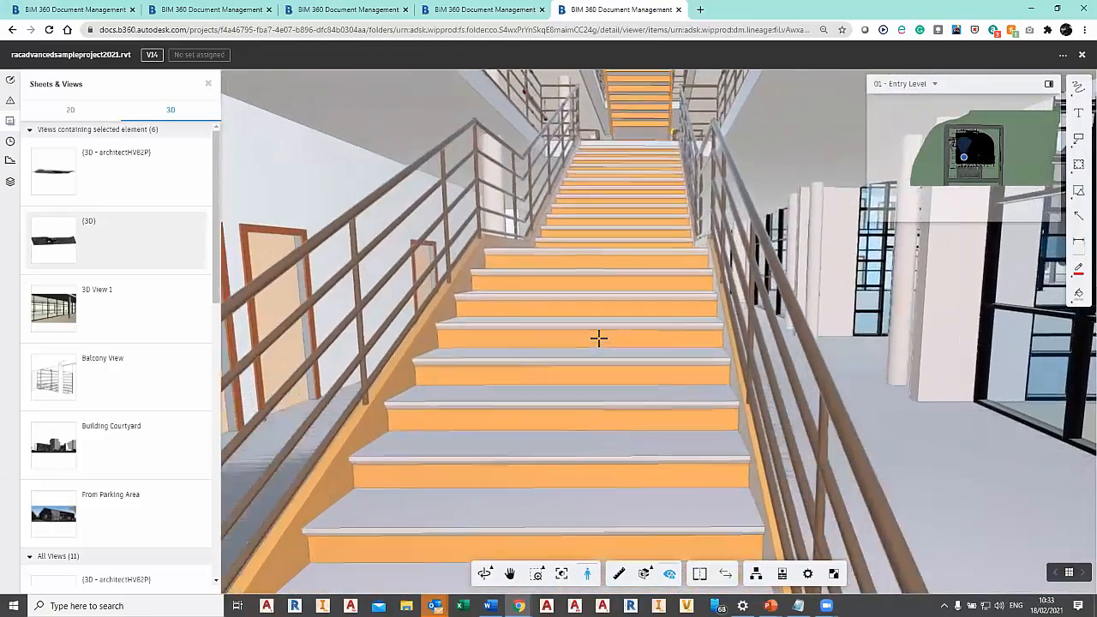
key("Up")
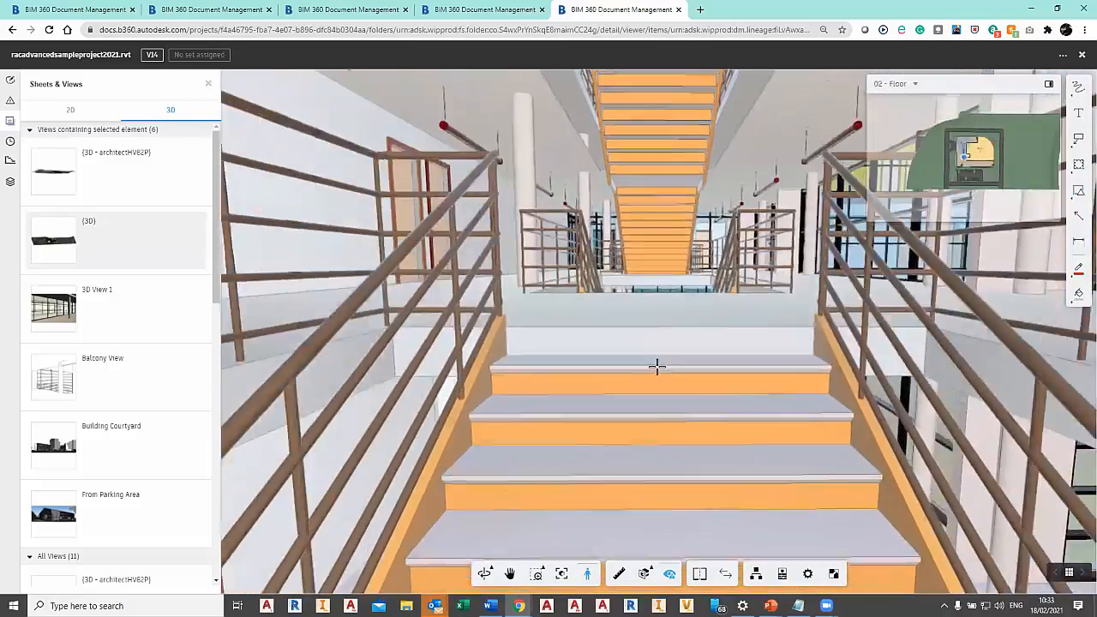
Walk across 02 - Floor to the railing by the glazed wall and look around towards the corridor beside the stairs.
key("Up")
left_click_drag(517, 433, 1034, 421)
key("Up")
key("Up")
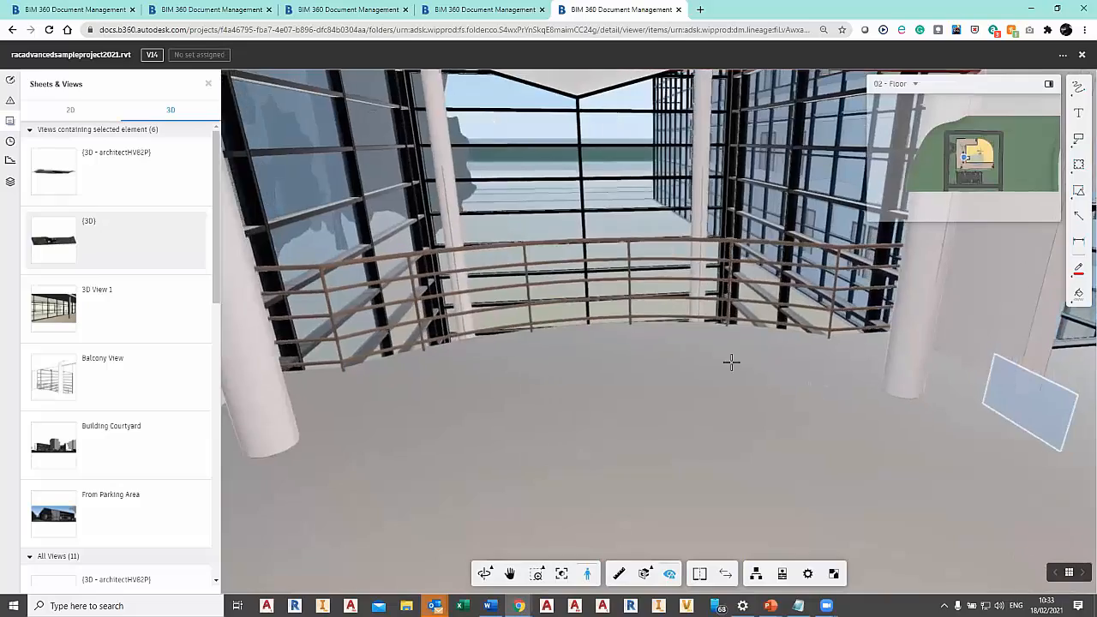
key("Up")
left_click_drag(612, 297, 403, 271)
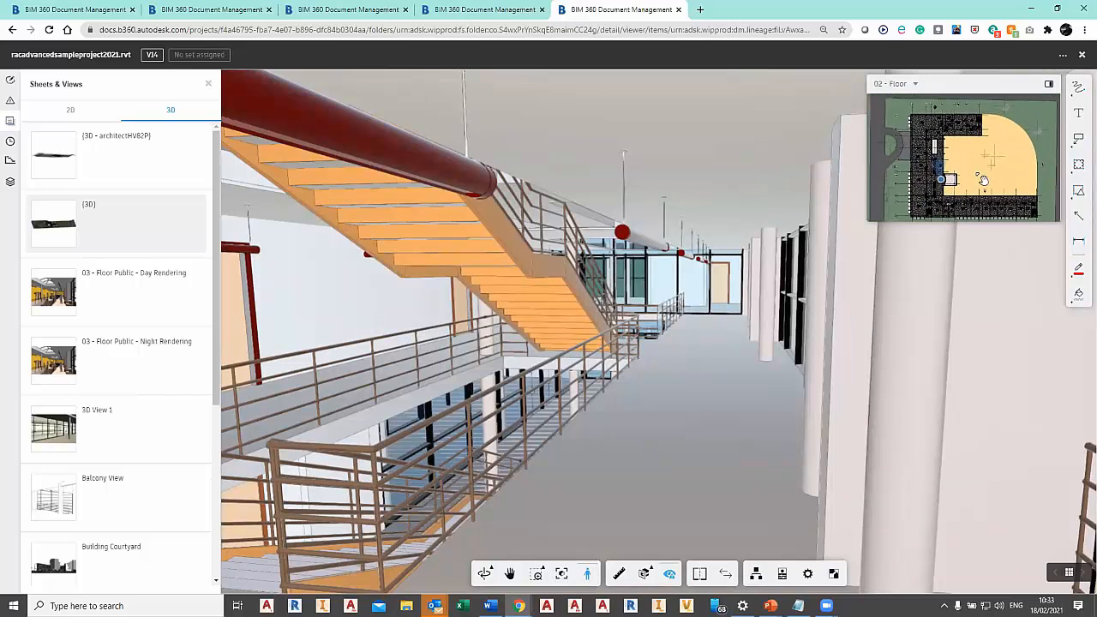
Use the minimap to relocate to the building's corner and the courtyard, teleport to the courtyard ground and look around at the facade.
left_click_drag(941, 179, 922, 121)
left_click_drag(727, 371, 886, 397)
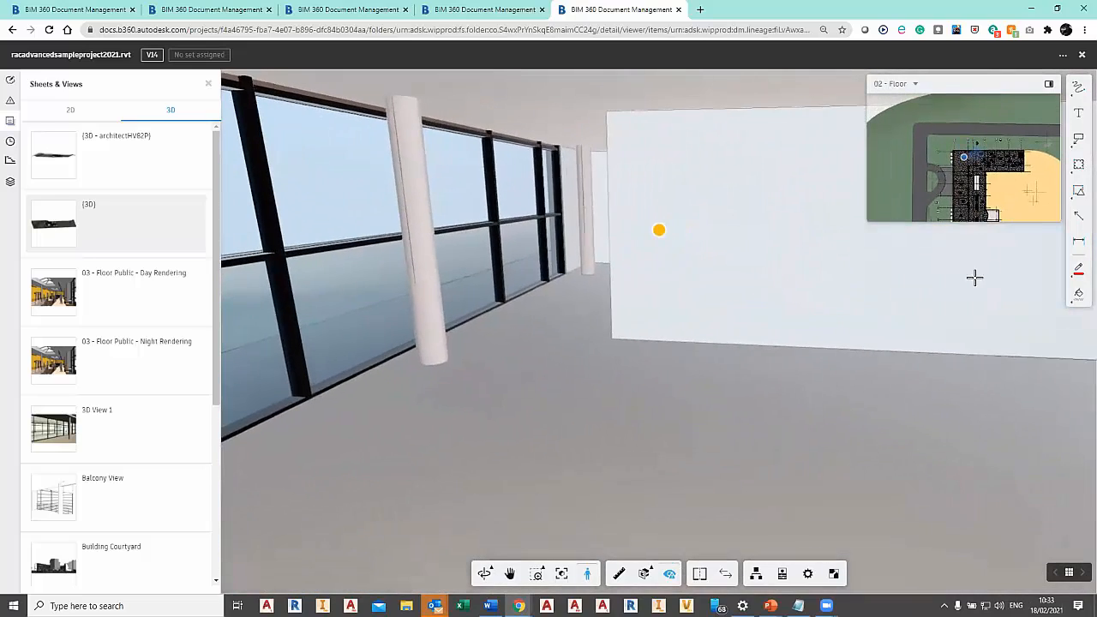
left_click_drag(965, 158, 1000, 186)
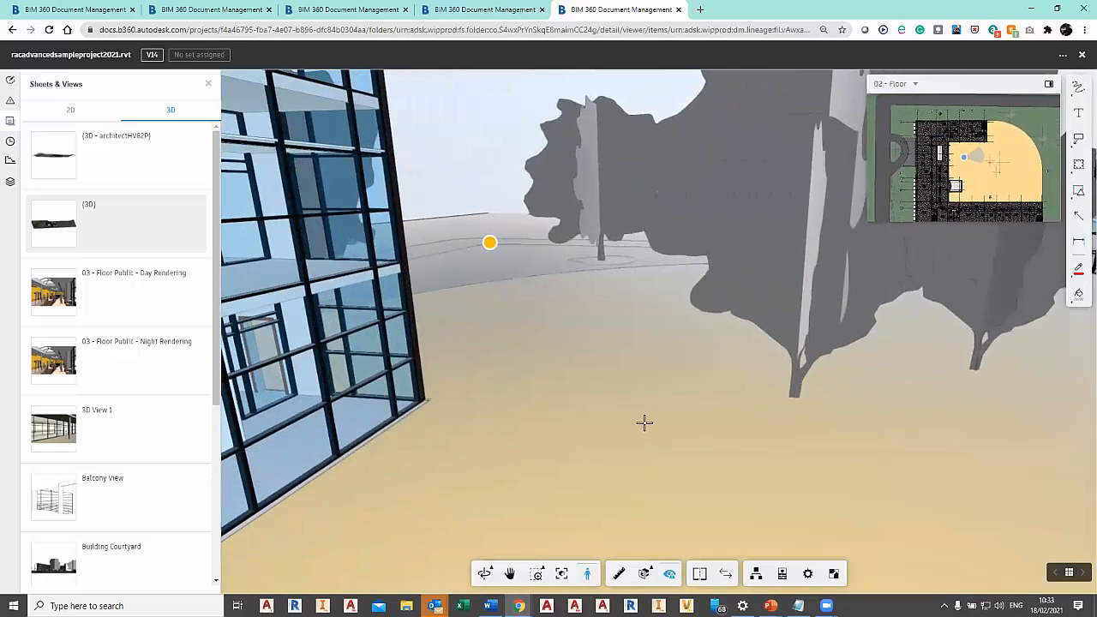
double_click(644, 424)
mouse_move(628, 422)
left_mouse_down()
mouse_move(720, 417)
mouse_move(789, 437)
mouse_move(787, 426)
left_mouse_up()
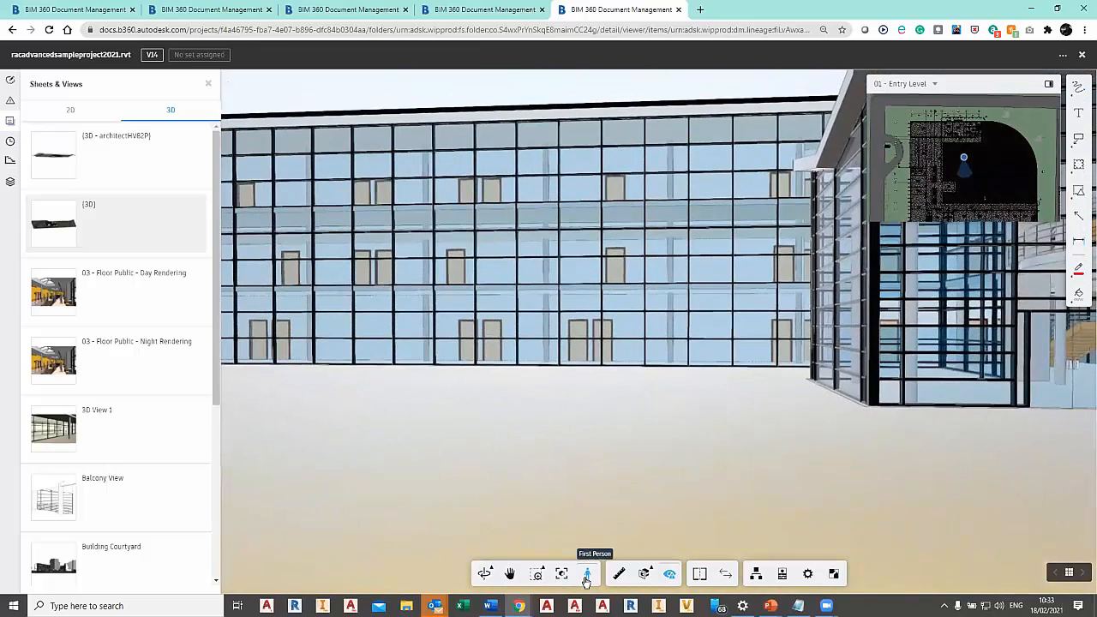
Leave first-person mode, return to the home view and frame the whole building on its site from above.
left_click(587, 574)
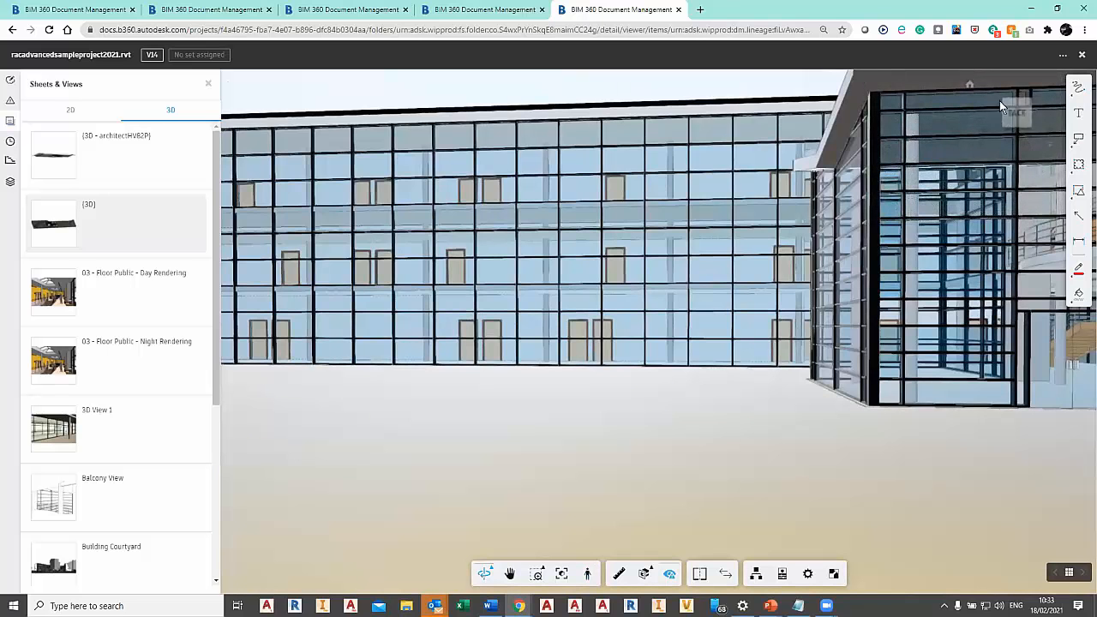
left_click(970, 86)
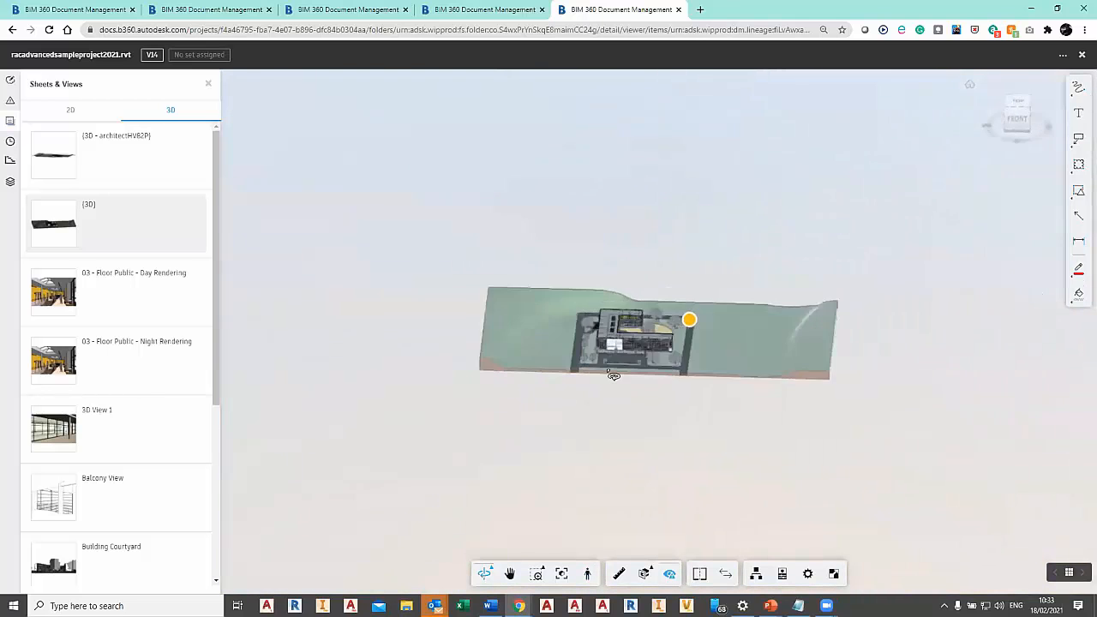
scroll(635, 332, "up", 10)
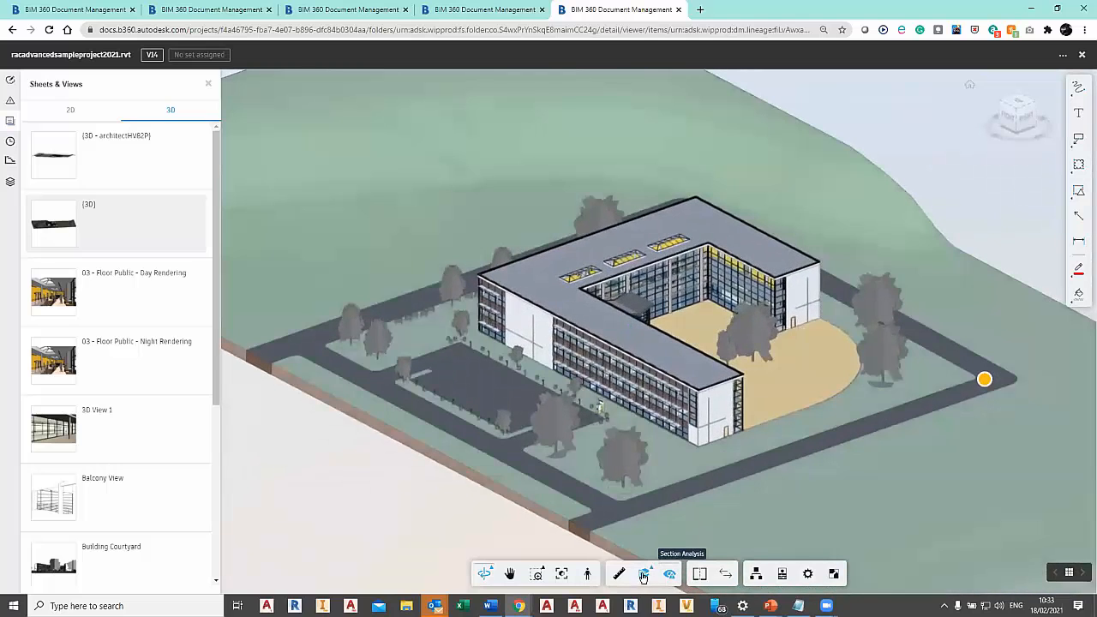
Add an X-plane section to the model and move the cut to slice through the end of the parking-side wing.
mouse_move(651, 568)
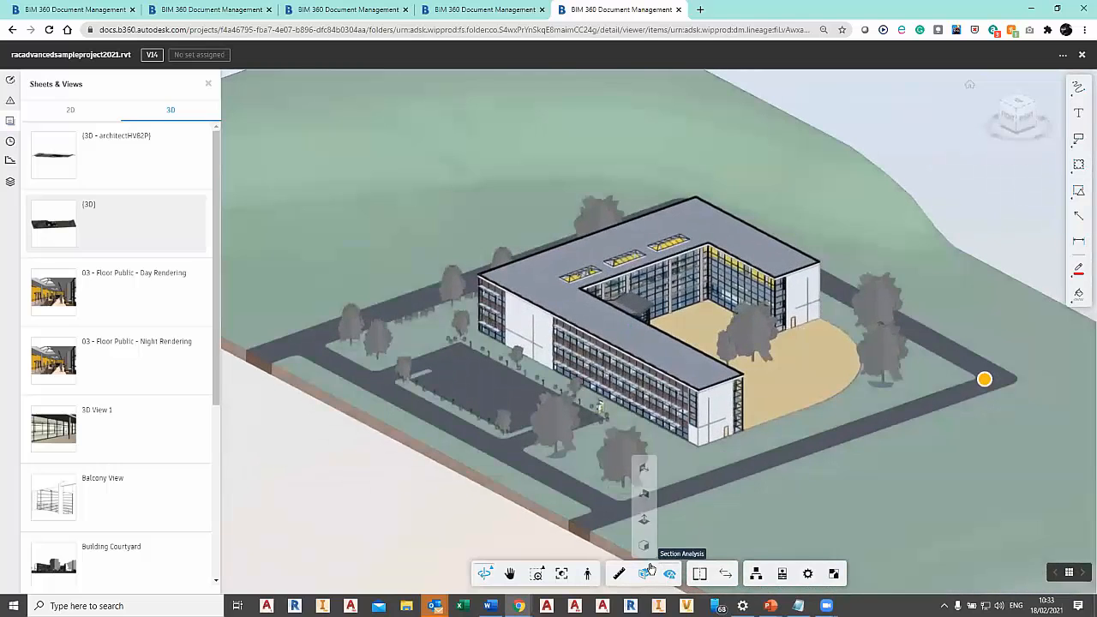
left_click(646, 472)
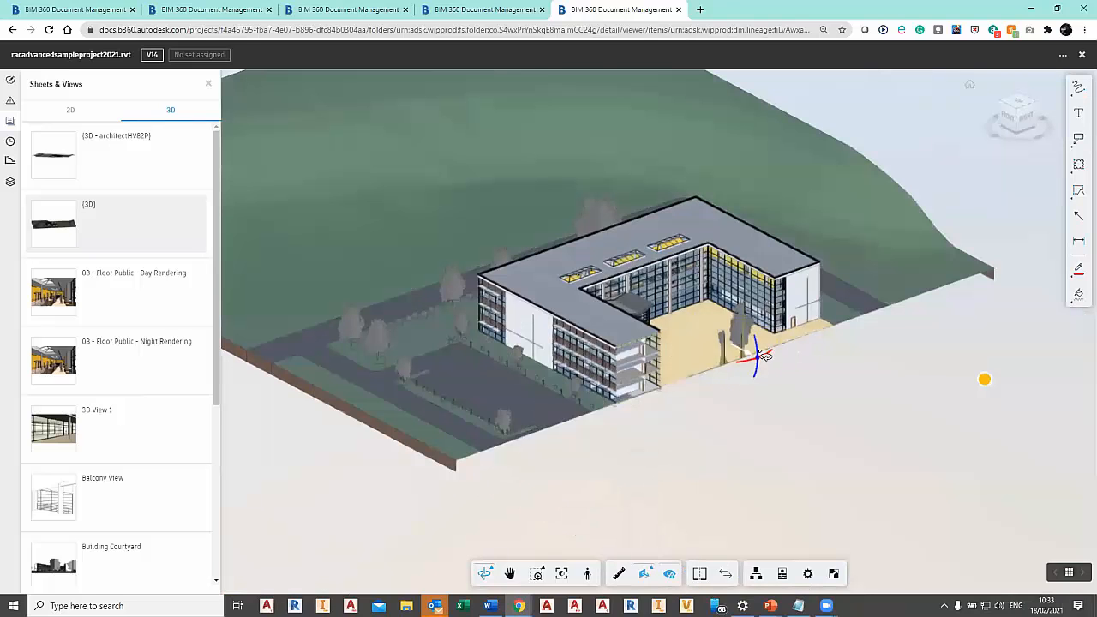
mouse_move(744, 352)
left_mouse_down()
mouse_move(665, 310)
mouse_move(733, 345)
left_mouse_up()
Switch the section to a Y plane and tilt the cut diagonally through the building.
left_click(652, 572)
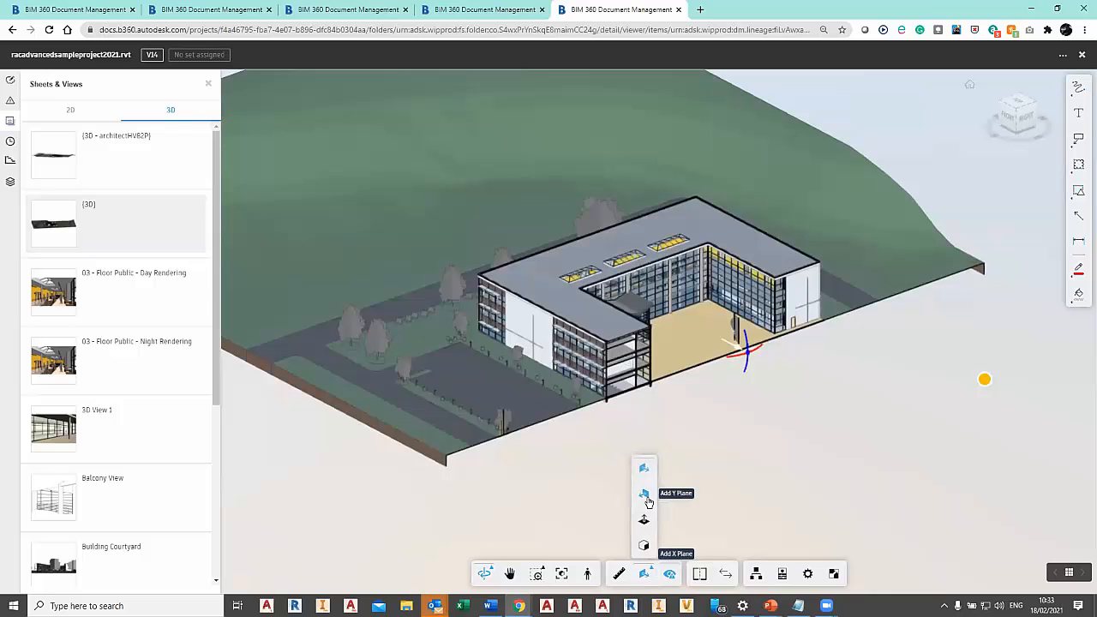
left_click(645, 495)
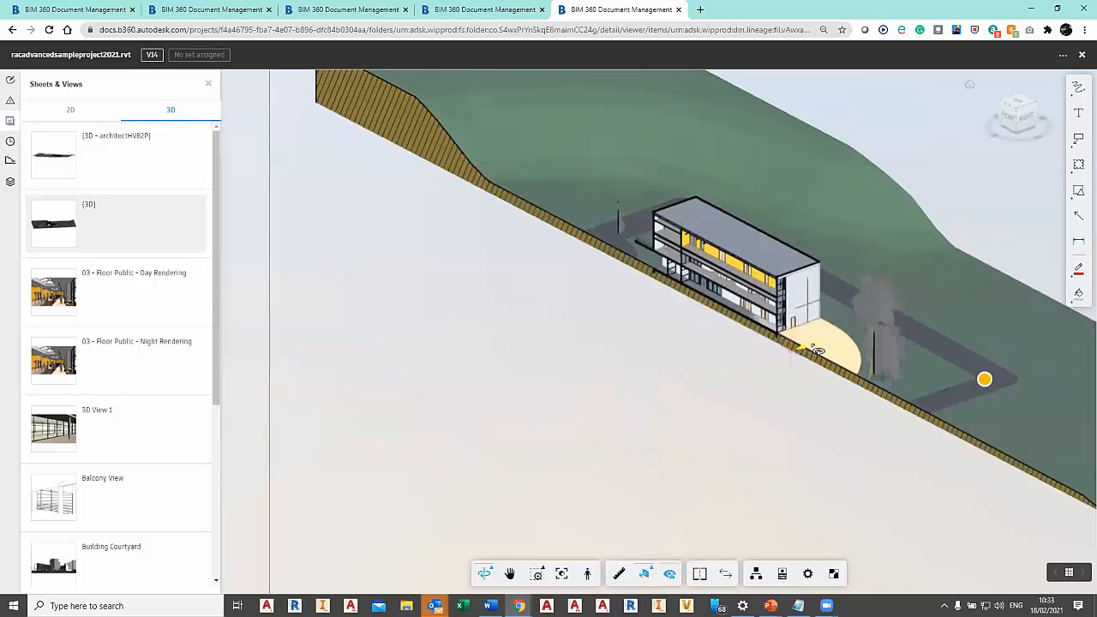
mouse_move(746, 379)
left_mouse_down()
mouse_move(727, 374)
mouse_move(739, 390)
mouse_move(737, 359)
mouse_move(731, 371)
mouse_move(754, 360)
mouse_move(744, 319)
left_mouse_up()
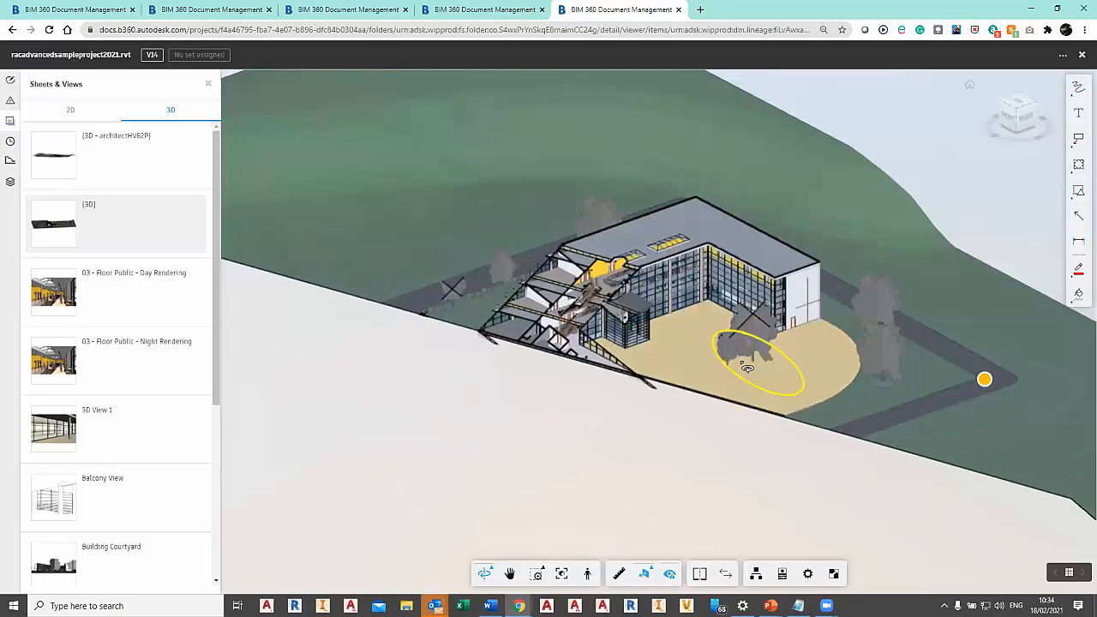
Switch the section to a Z plane and slide the horizontal cut through the floors to expose the upper-floor layout.
left_click(652, 571)
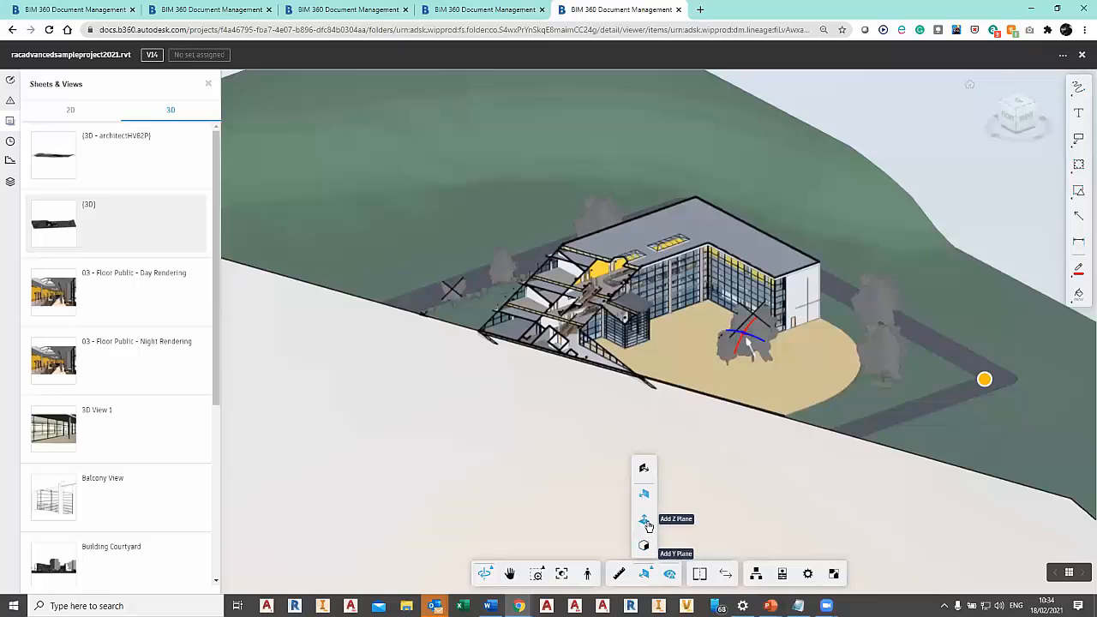
left_click(645, 520)
left_click_drag(771, 304, 773, 352)
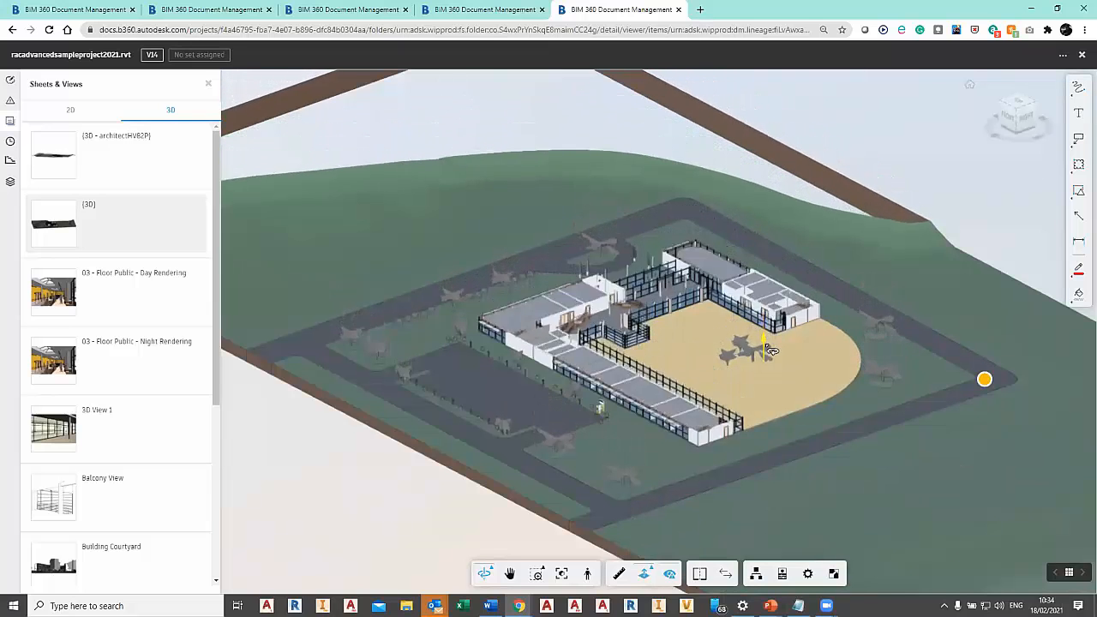
scroll(771, 352, "up", 5)
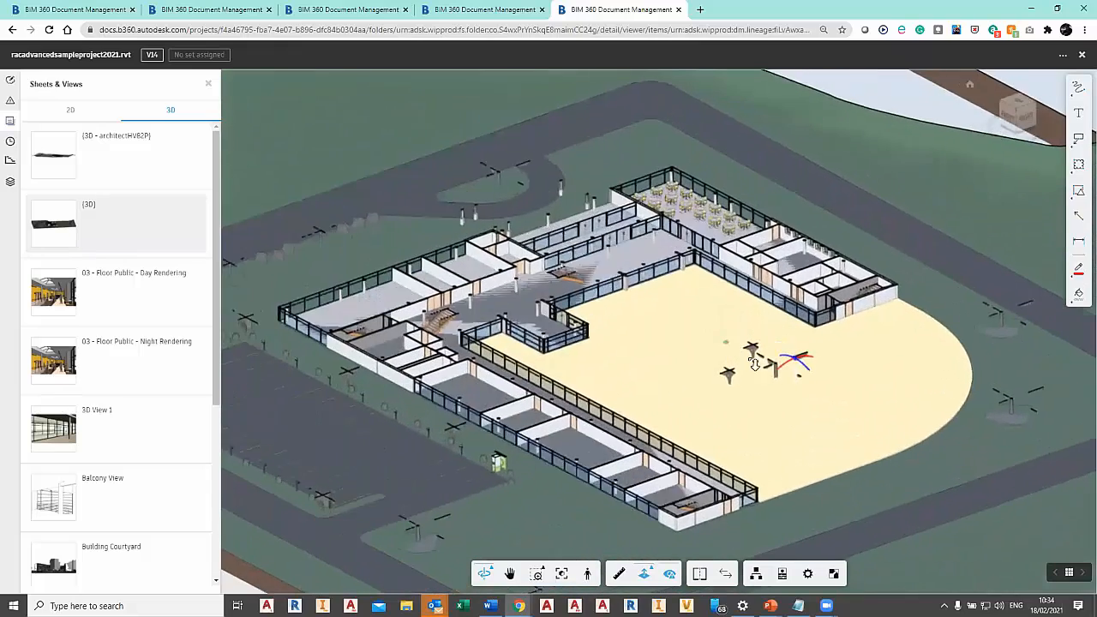
left_click_drag(798, 389, 796, 342)
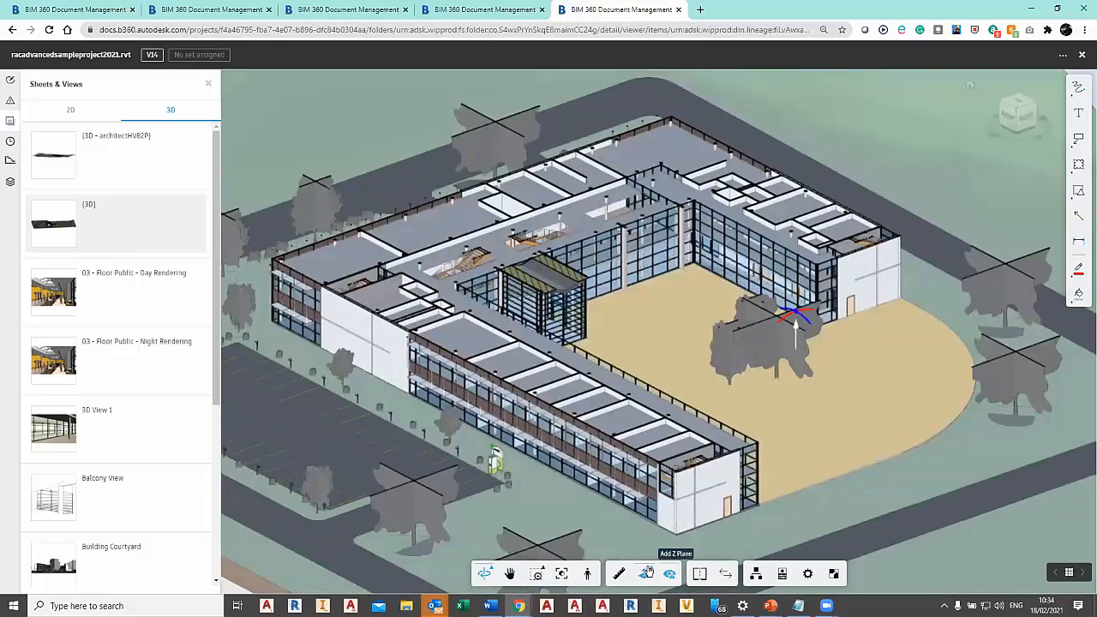
Replace the Z plane with a section box and pull its hillside face in to the parking area beside the building.
left_click(652, 573)
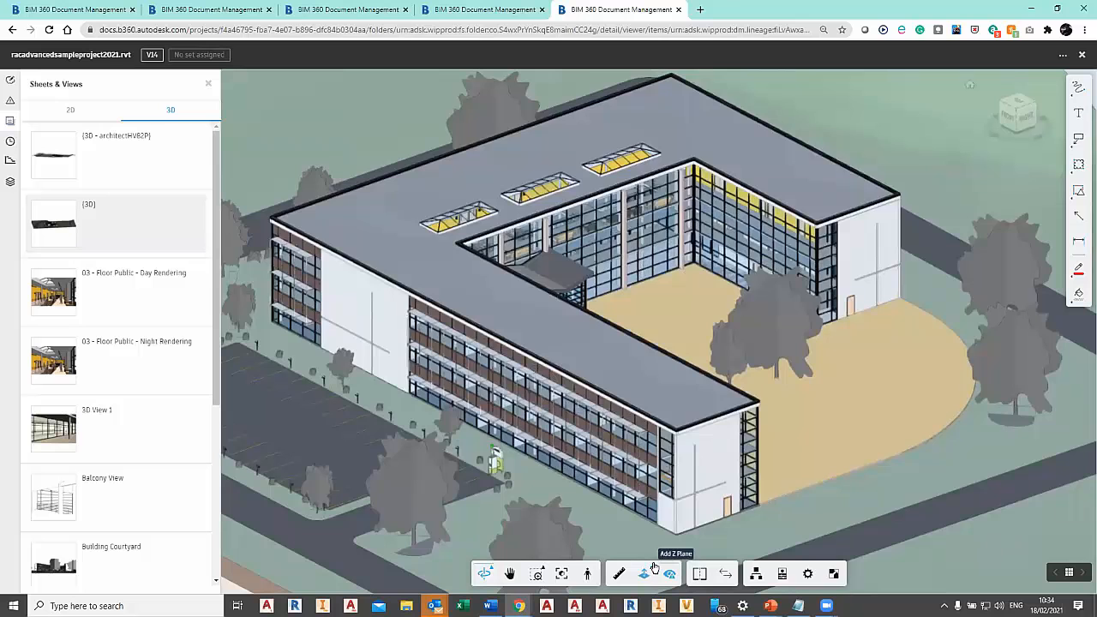
left_click(654, 570)
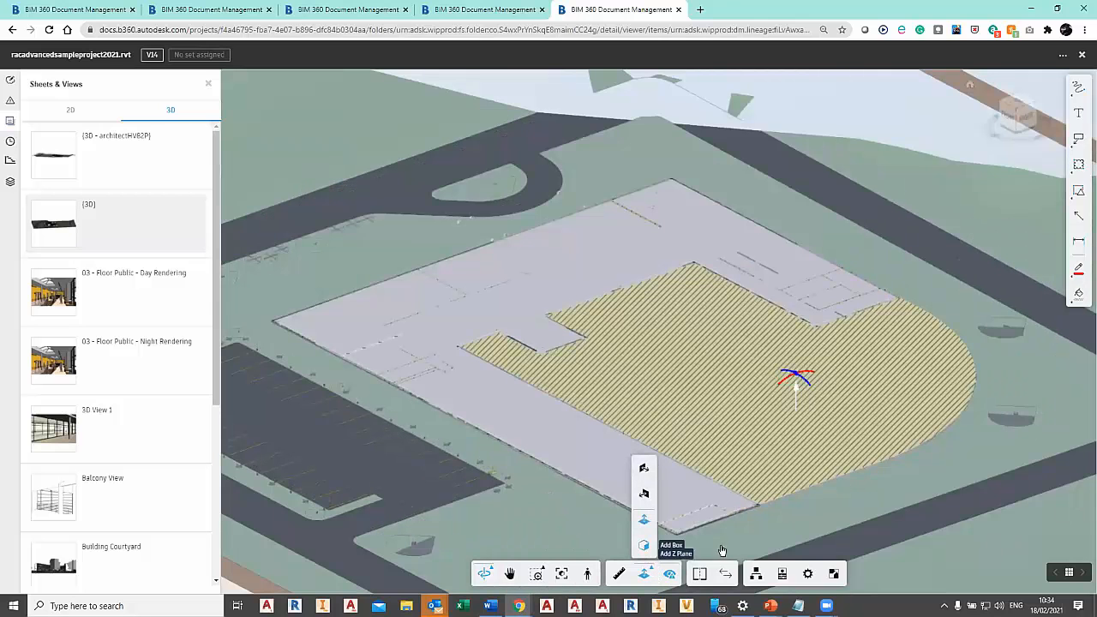
left_click(645, 546)
scroll(734, 505, "down", 8)
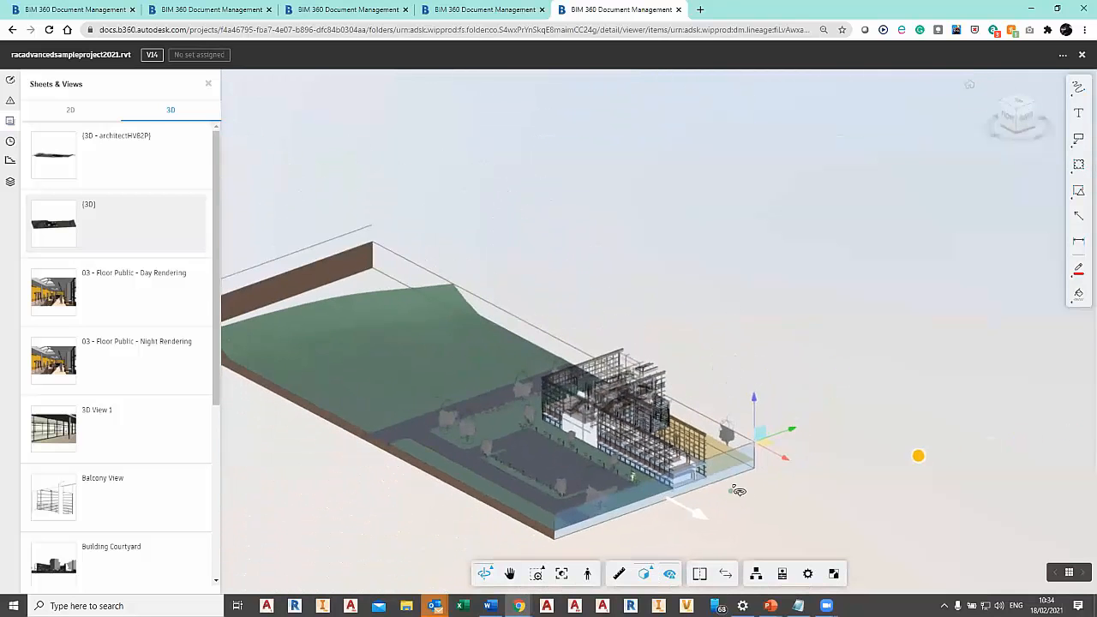
left_click_drag(740, 503, 985, 514)
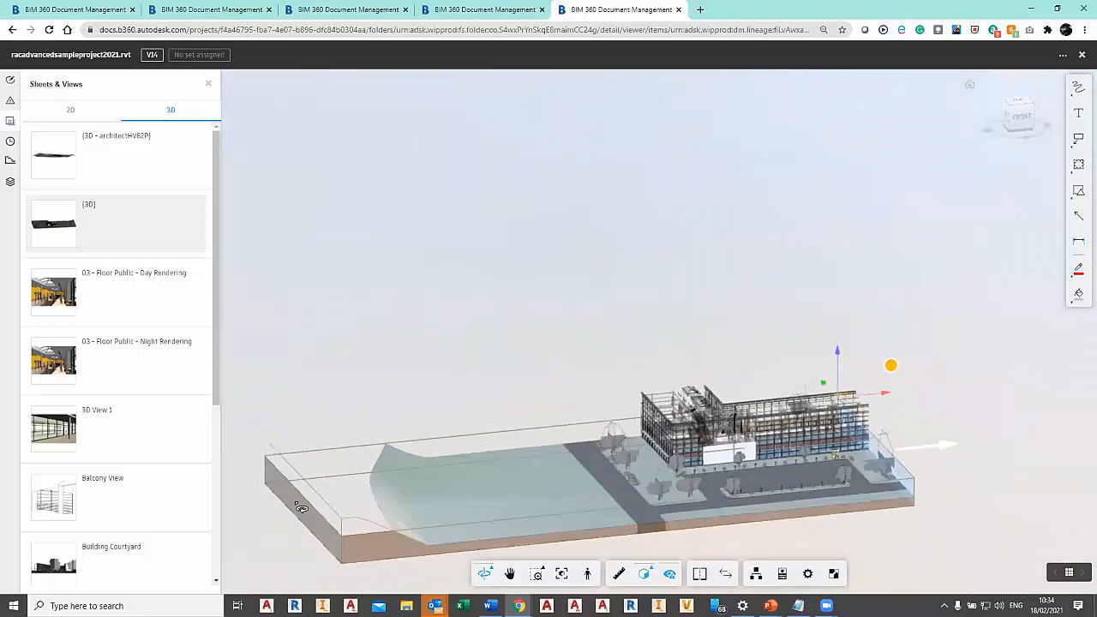
left_click(301, 509)
left_click_drag(250, 521, 629, 490)
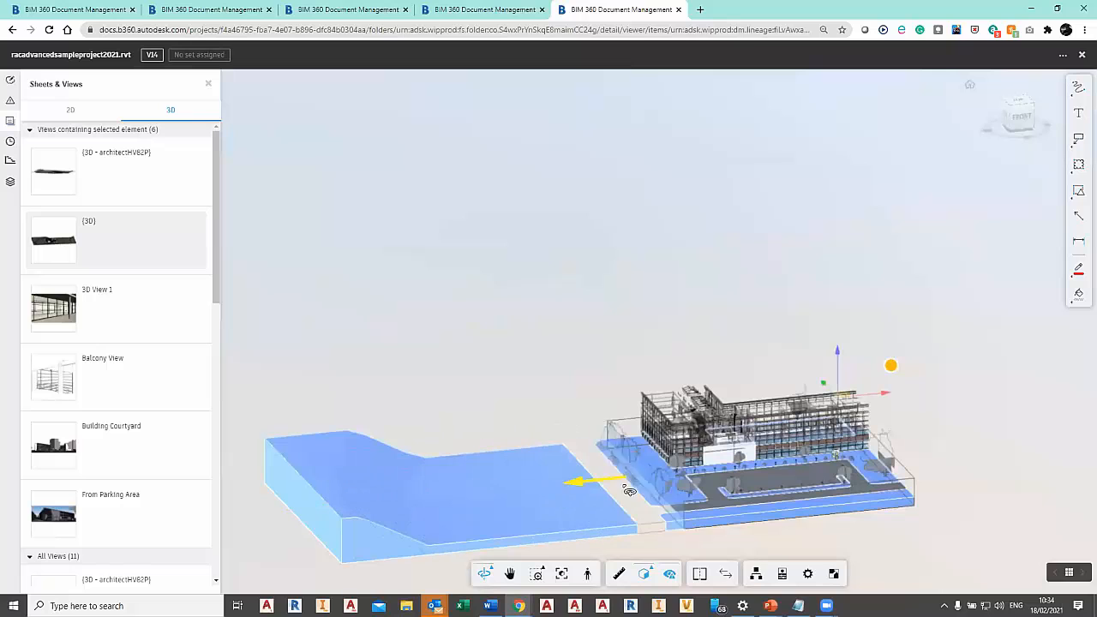
left_click(821, 545)
left_click(830, 508)
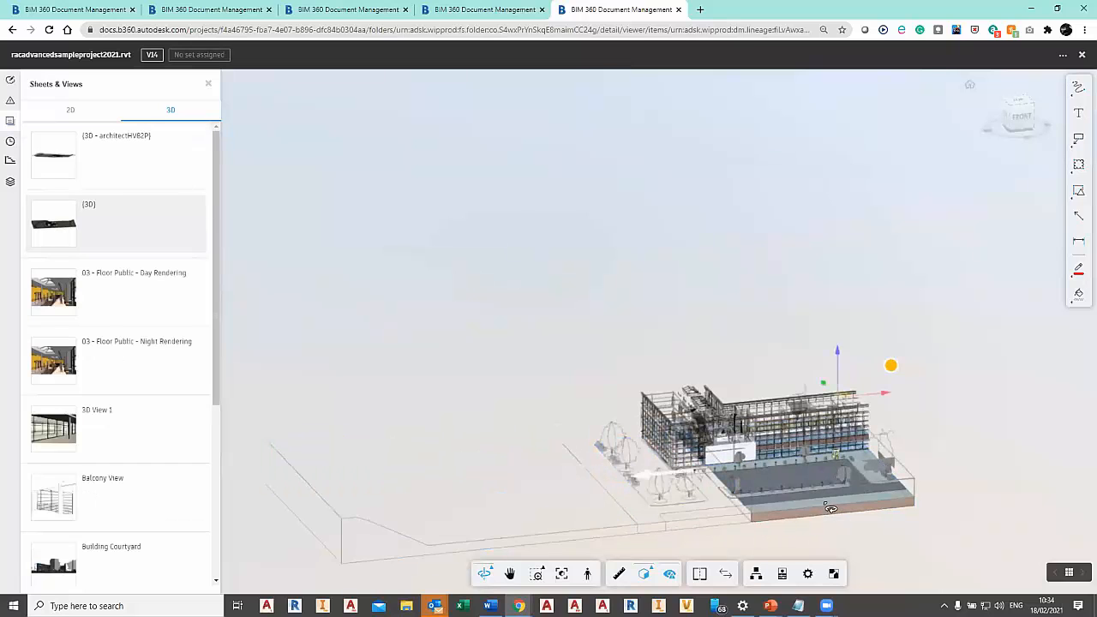
Pull the section box's parking-side face in to the building and trim its courtyard end.
left_click_drag(857, 525, 789, 474)
left_click_drag(922, 463, 725, 512)
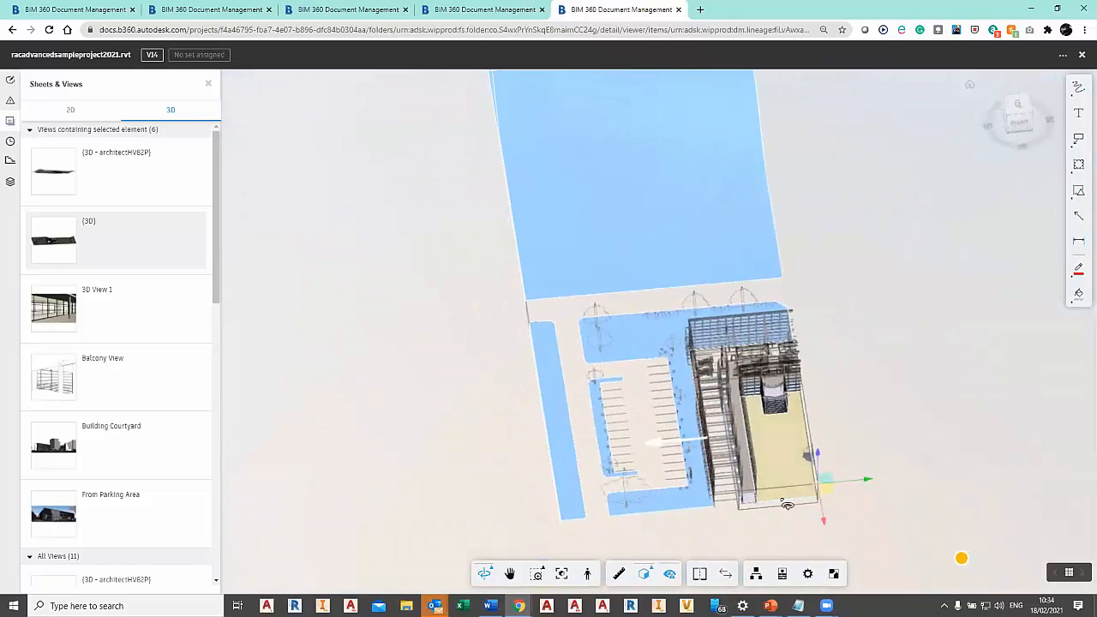
left_click(787, 505)
left_click_drag(832, 496, 819, 408)
scroll(761, 387, "up", 8)
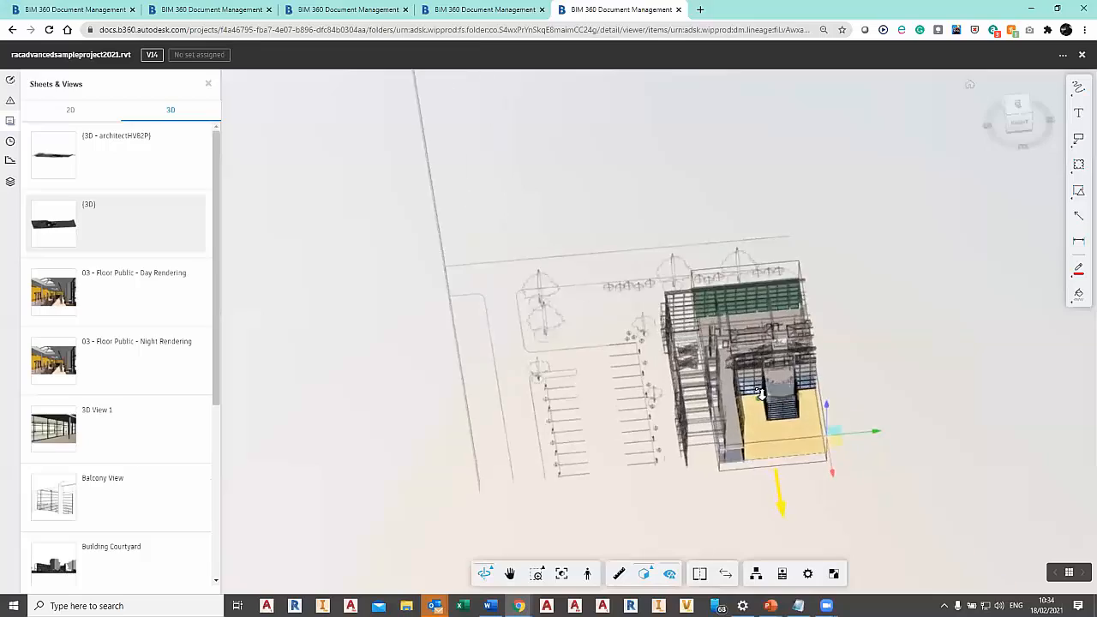
scroll(761, 387, "up", 3)
Push the section box's parking-side face further through the wing and inspect the cut interior from several angles.
left_click_drag(764, 421, 725, 502)
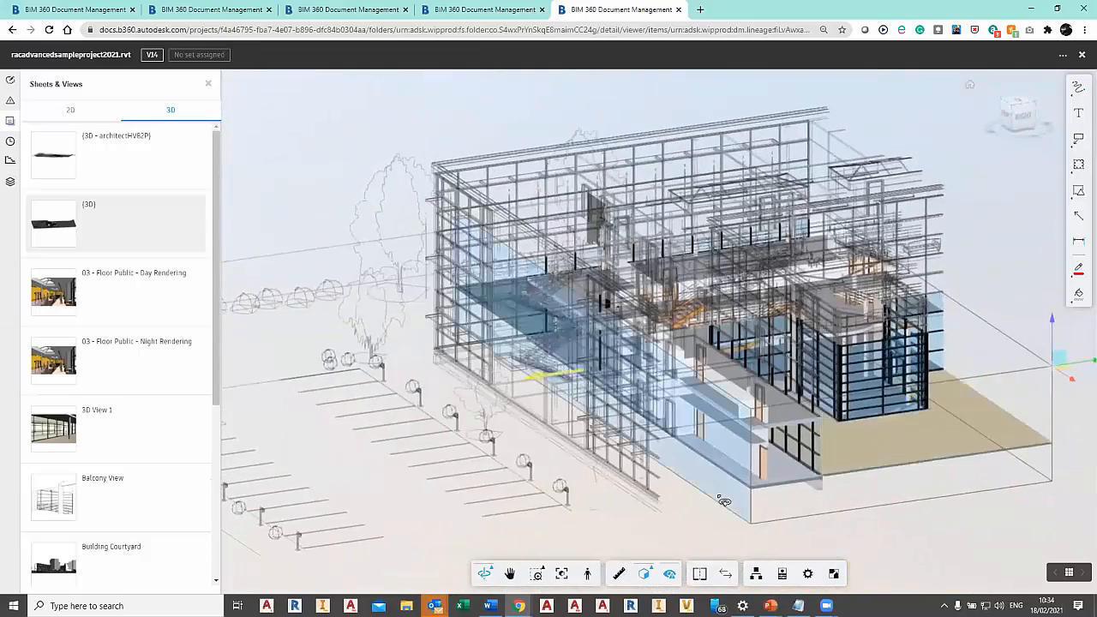
left_click_drag(547, 385, 650, 375)
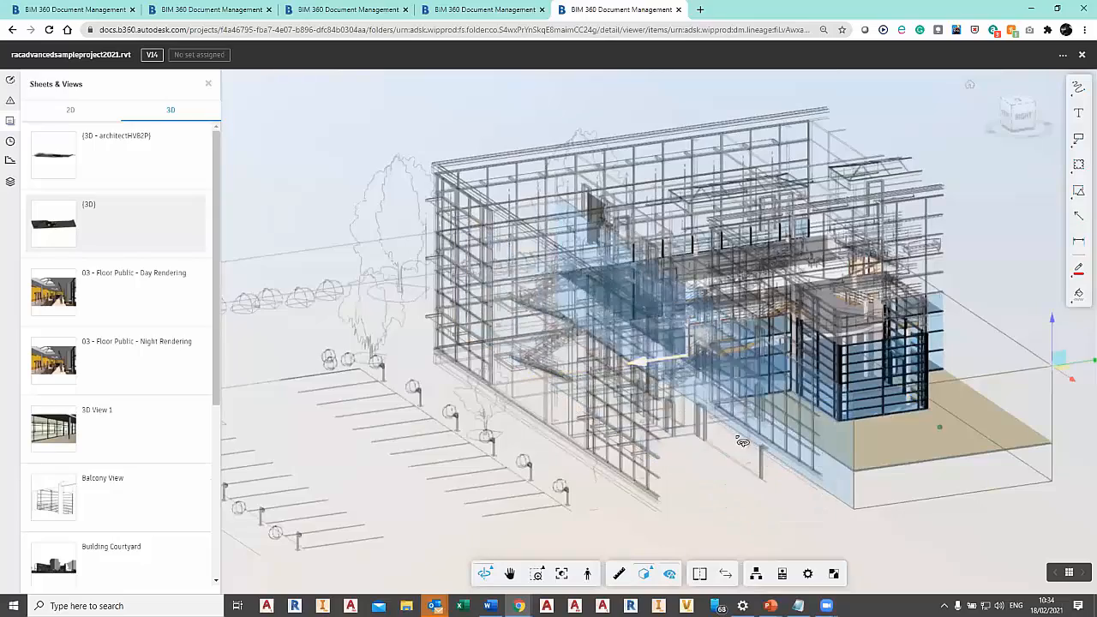
left_click_drag(717, 483, 428, 224)
left_click_drag(520, 188, 685, 275)
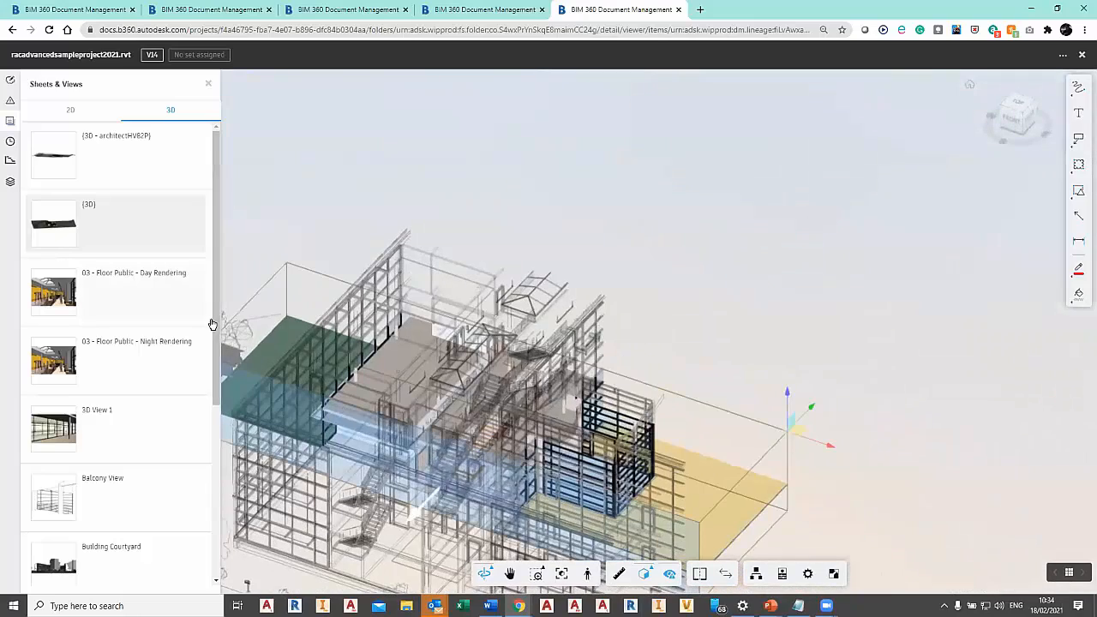
Open the Entrance 3D_Hidden view and examine the glazed entrance block and staircases up close.
left_click_drag(214, 324, 204, 461)
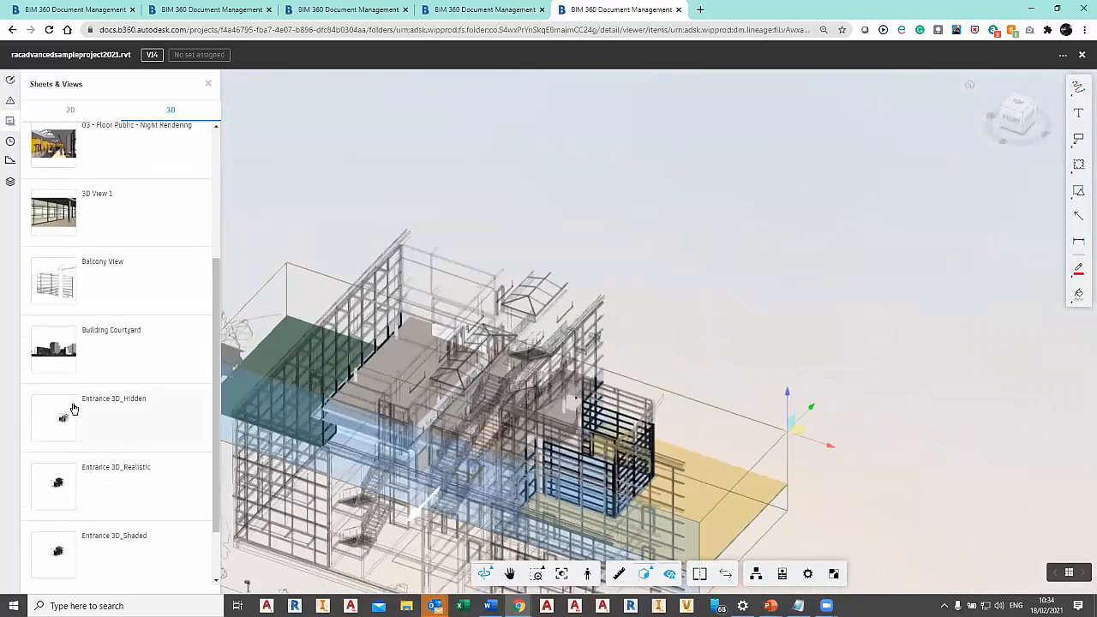
left_click(74, 408)
mouse_move(581, 445)
left_mouse_down()
mouse_move(625, 475)
mouse_move(843, 438)
mouse_move(630, 450)
mouse_move(539, 436)
left_mouse_up()
scroll(610, 404, "up", 5)
left_click_drag(609, 405, 333, 491)
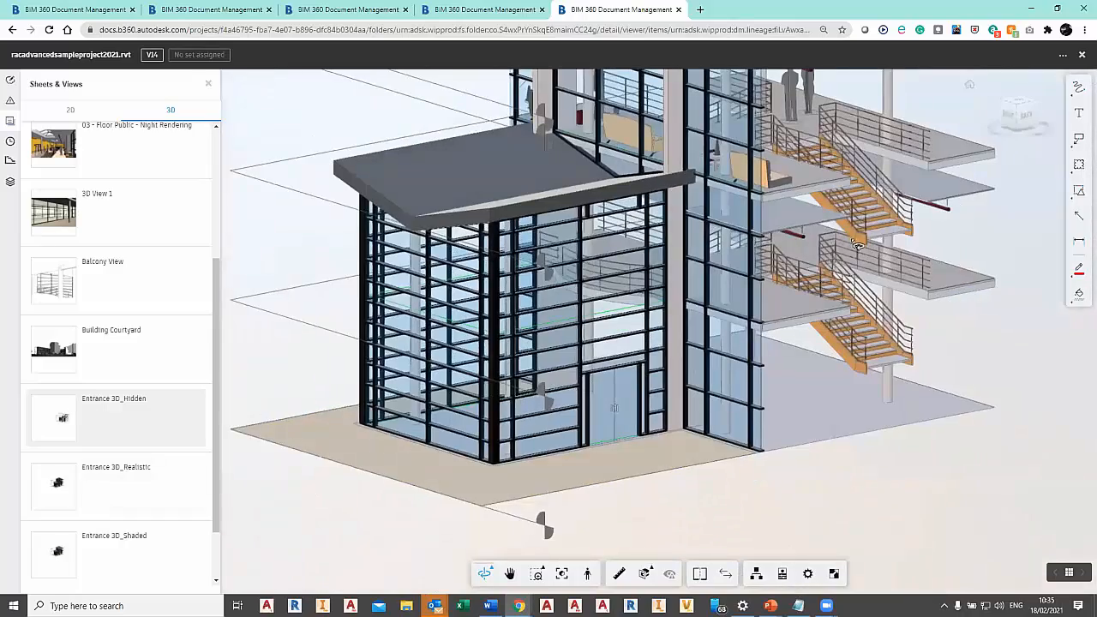
Open the Entrance 3D_Shaded view, switch to Entrance 3D_Realistic and inspect the entrance doors and facade.
left_click(131, 566)
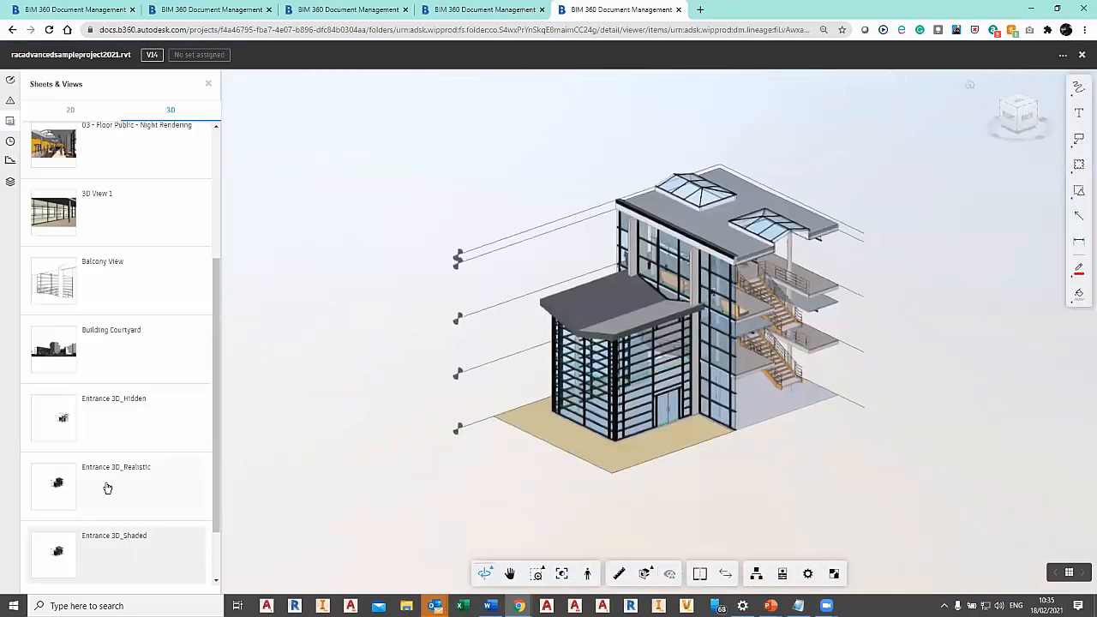
left_click(107, 488)
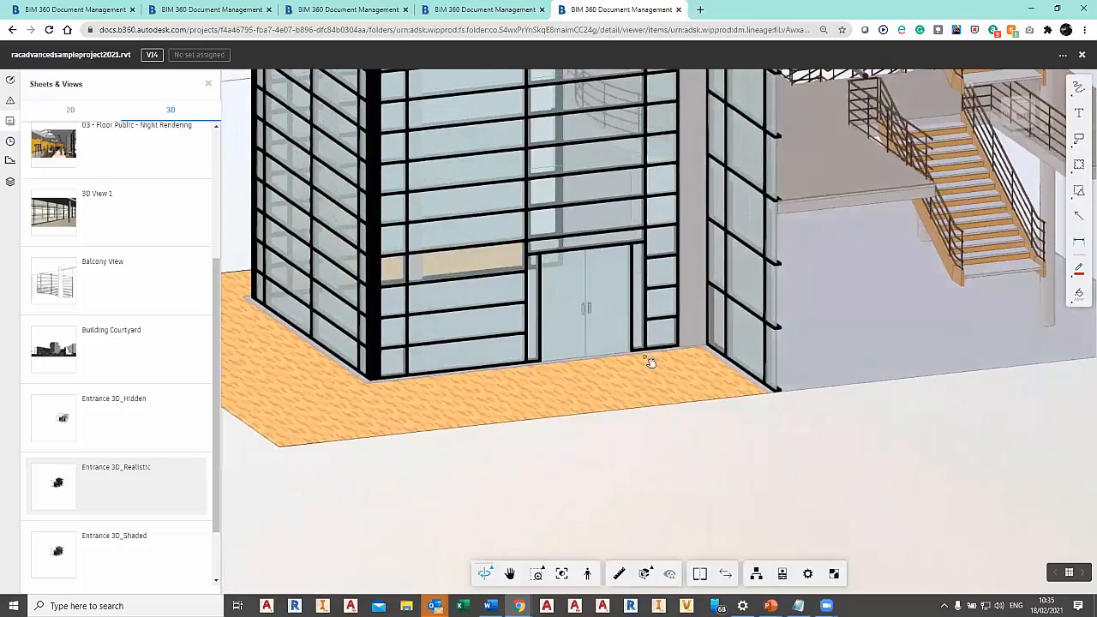
left_click_drag(651, 363, 657, 539)
left_click_drag(880, 436, 851, 442)
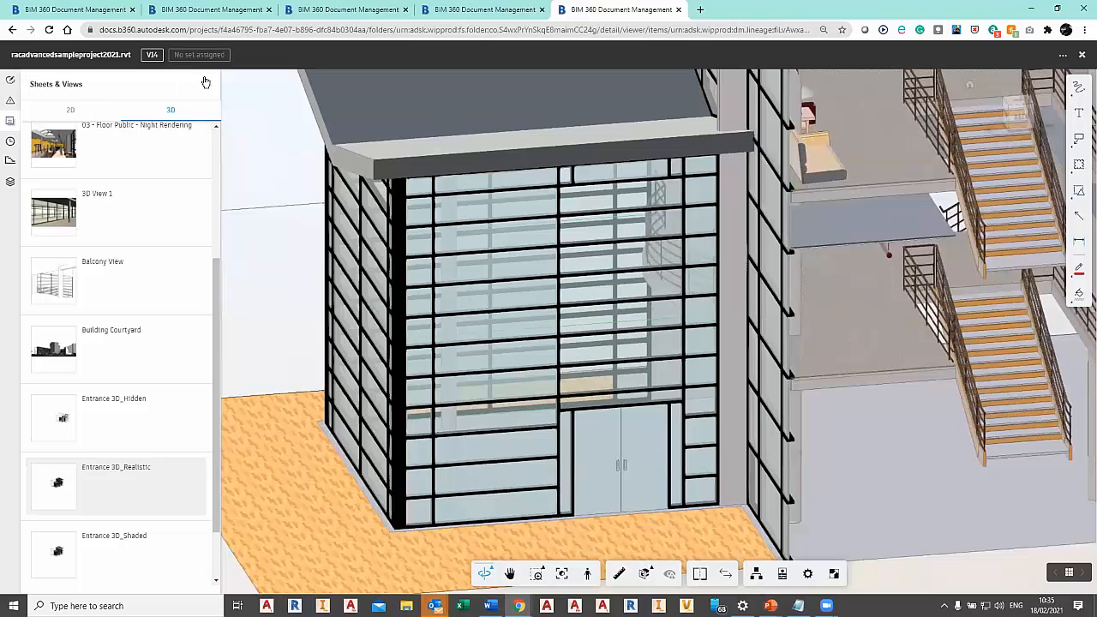
Close the model viewer, reopen racadvancedsampleproject2021.rvt from the Architectural folder and display its {3D} view.
left_click(211, 85)
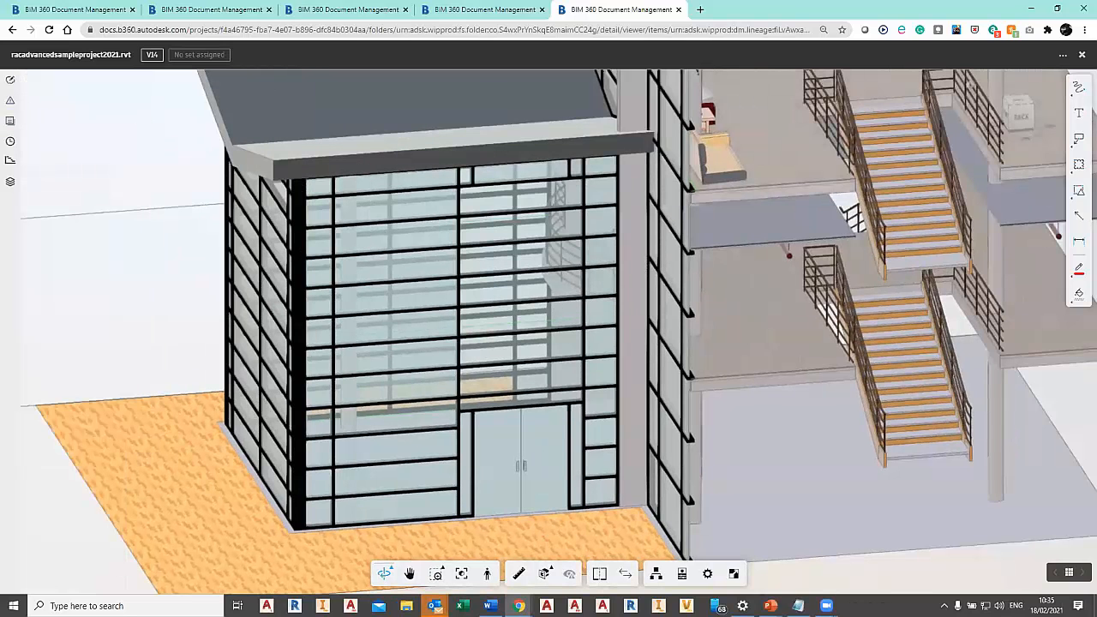
left_click(1083, 56)
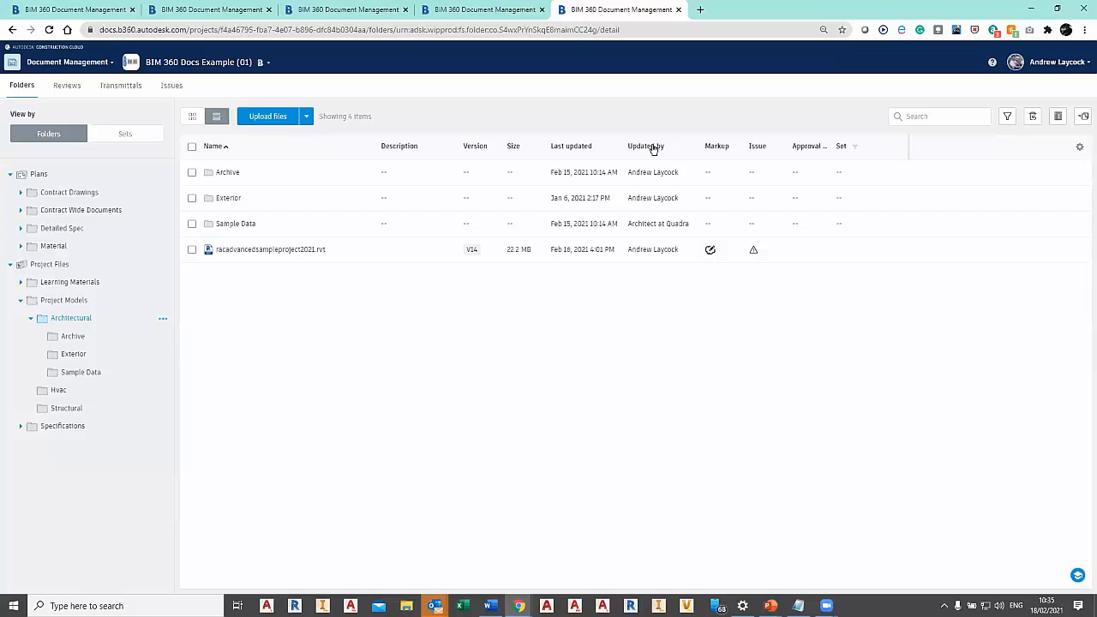
left_click(256, 250)
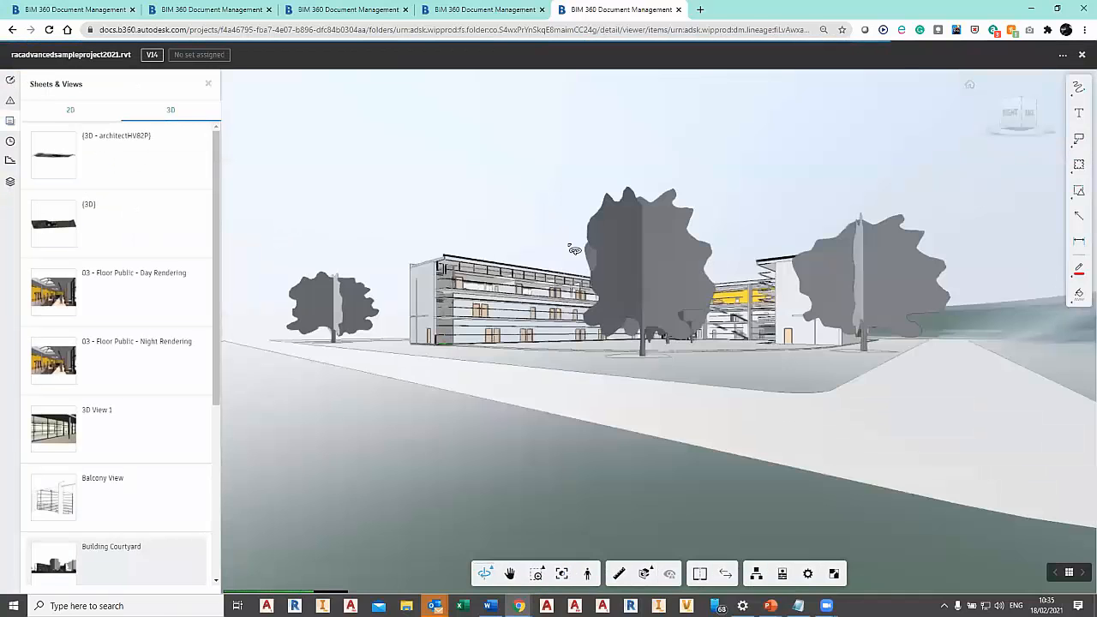
left_click(159, 225)
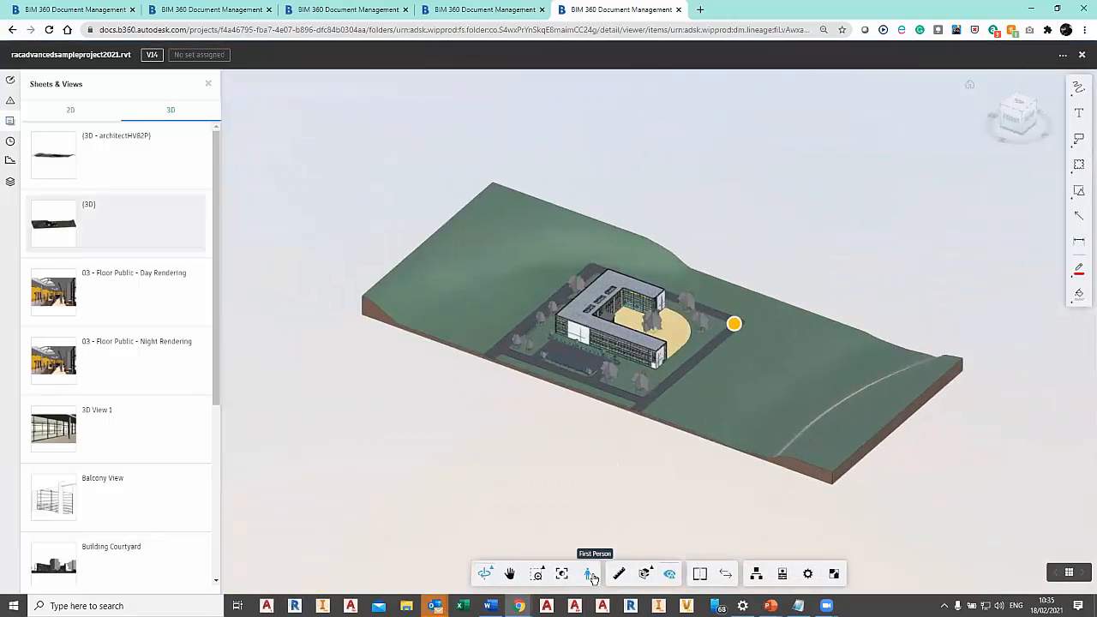
Turn on split view and show AFP01 - Floor Plan Level 1 beside the 3D model.
left_click(701, 574)
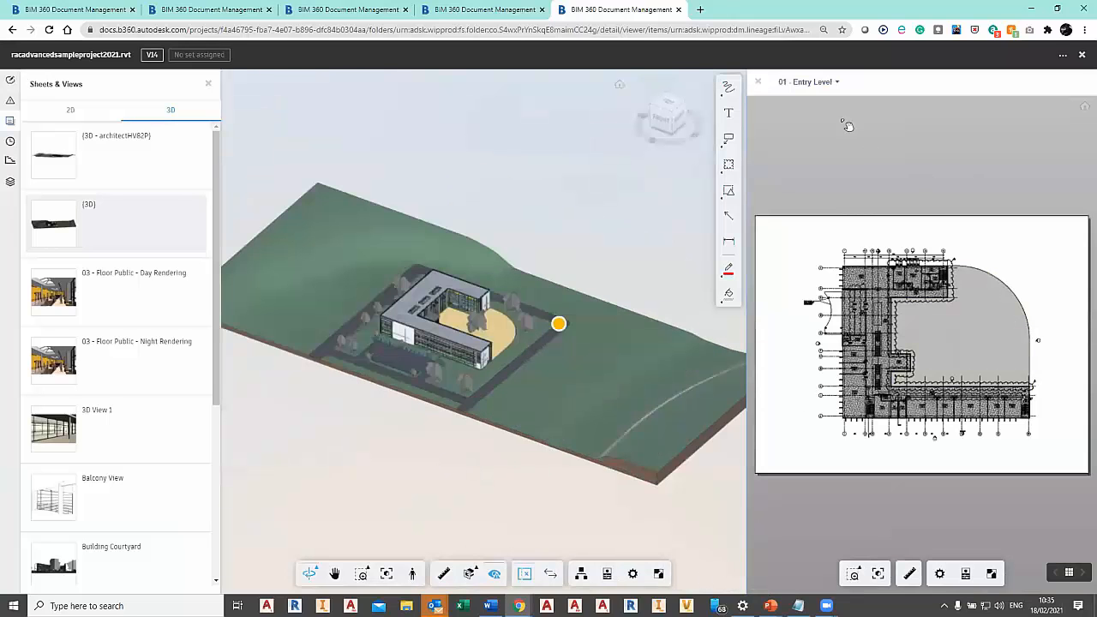
left_click(818, 80)
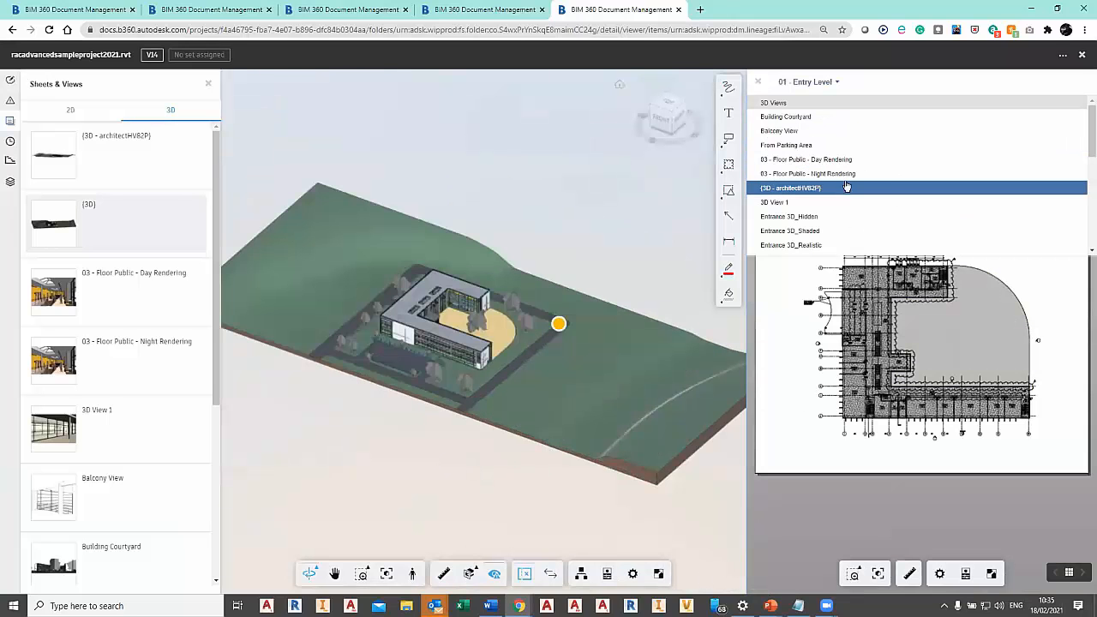
scroll(1084, 146, "down", 3)
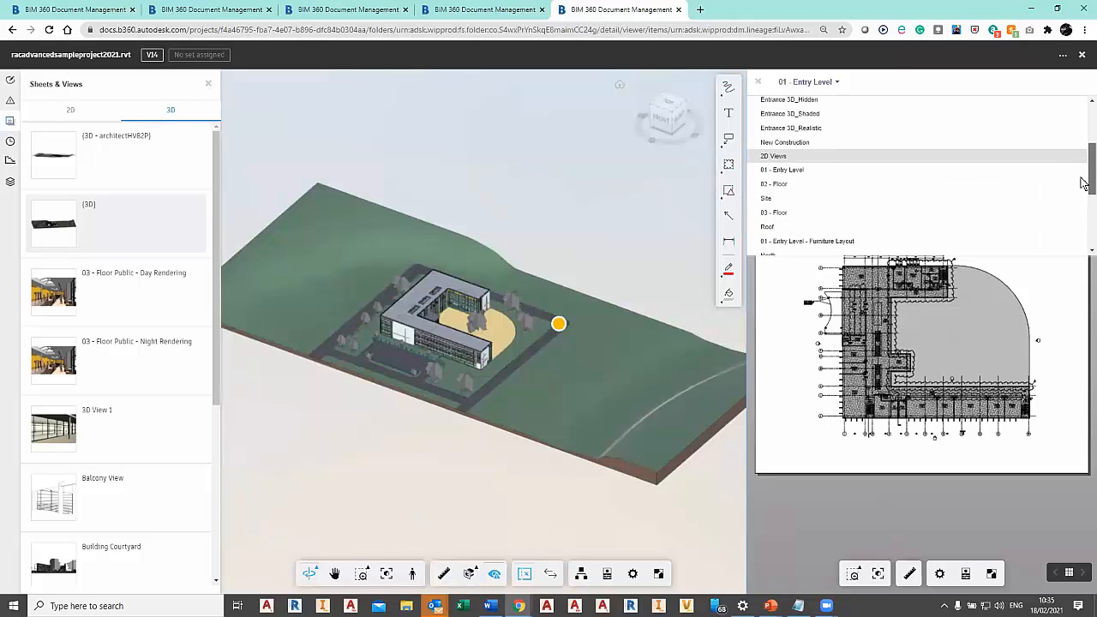
scroll(836, 215, "down", 3)
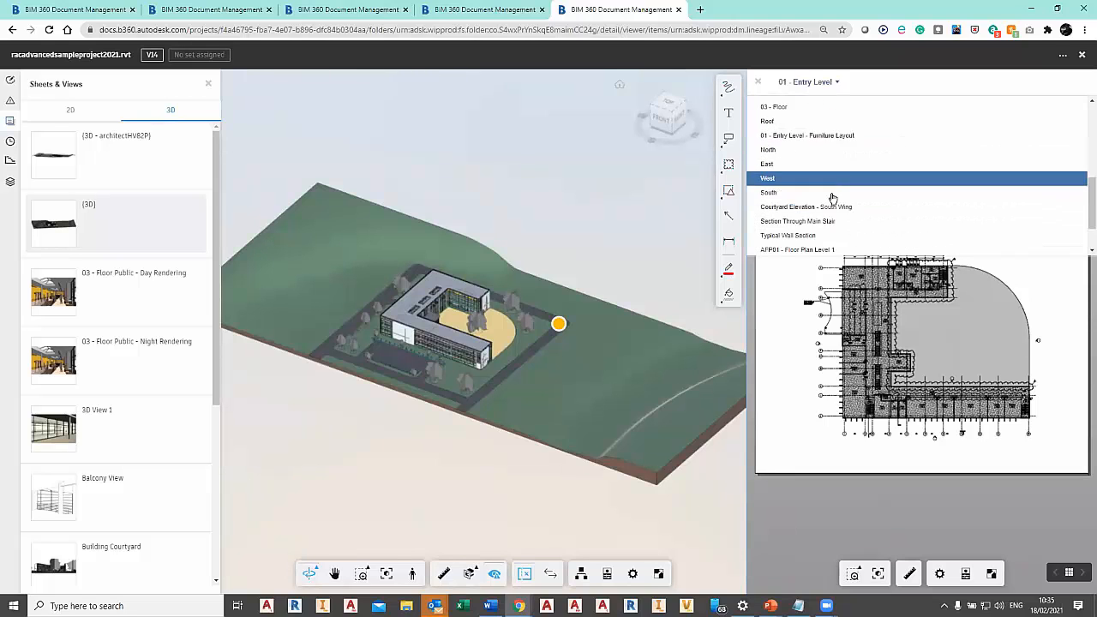
left_click(836, 202)
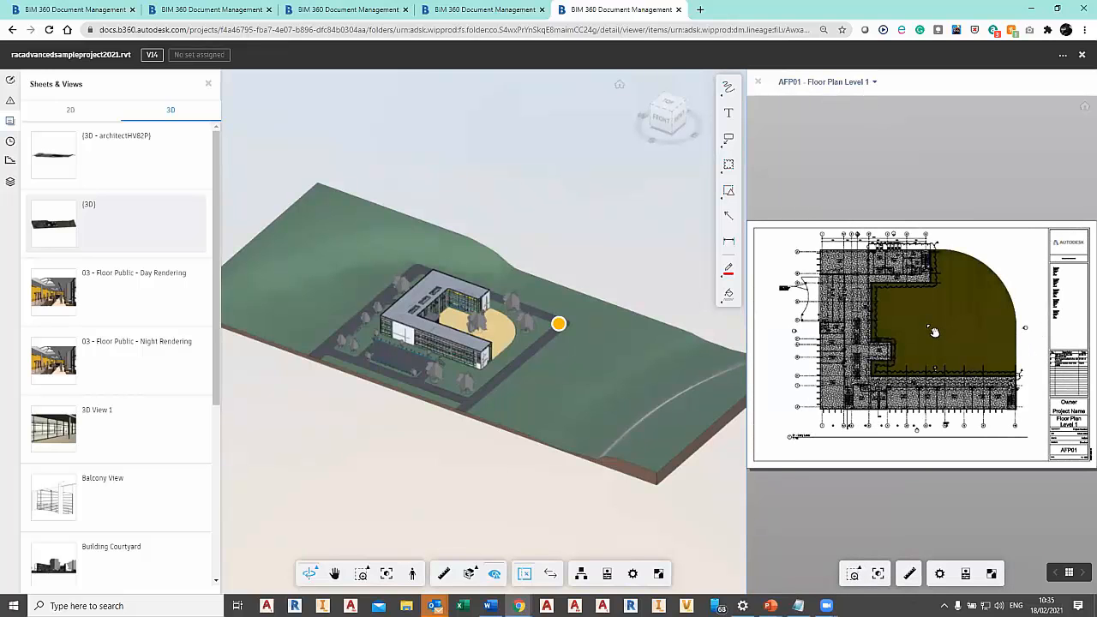
Select the courtyard surface on the plan, switch to the floor around rooms 103 and 104, and inspect each in 3D.
left_click(927, 296)
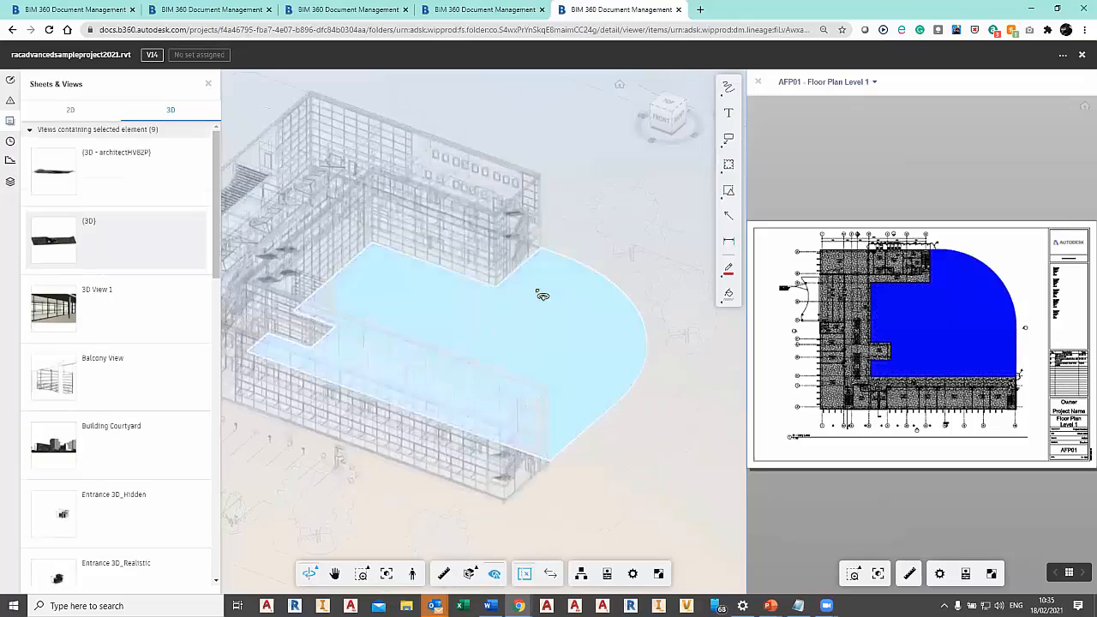
scroll(1013, 435, "up", 6)
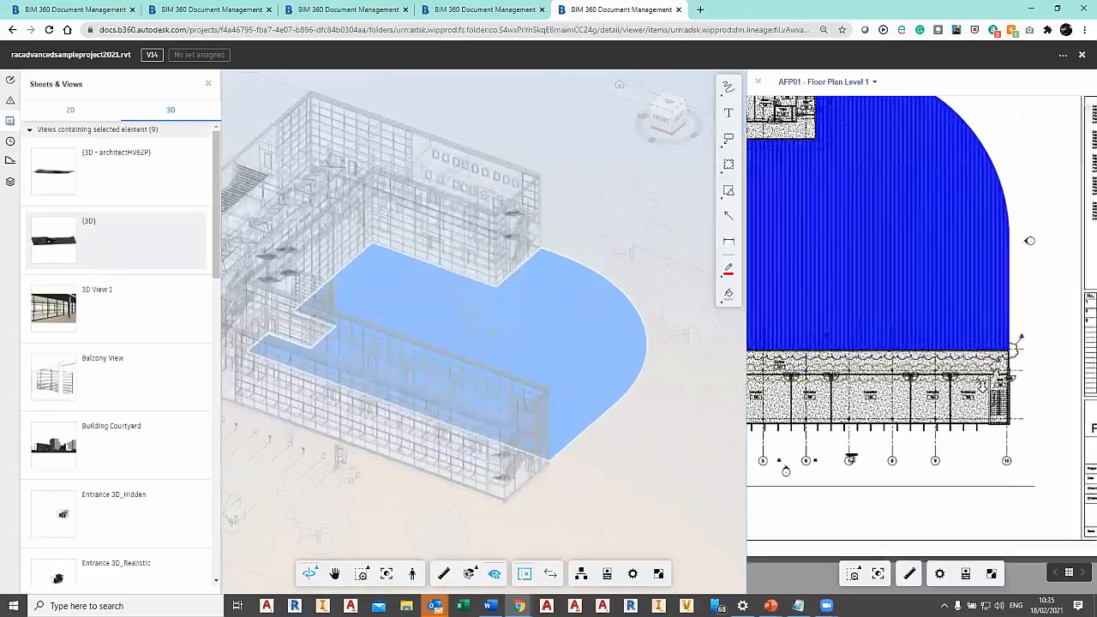
scroll(1013, 435, "up", 5)
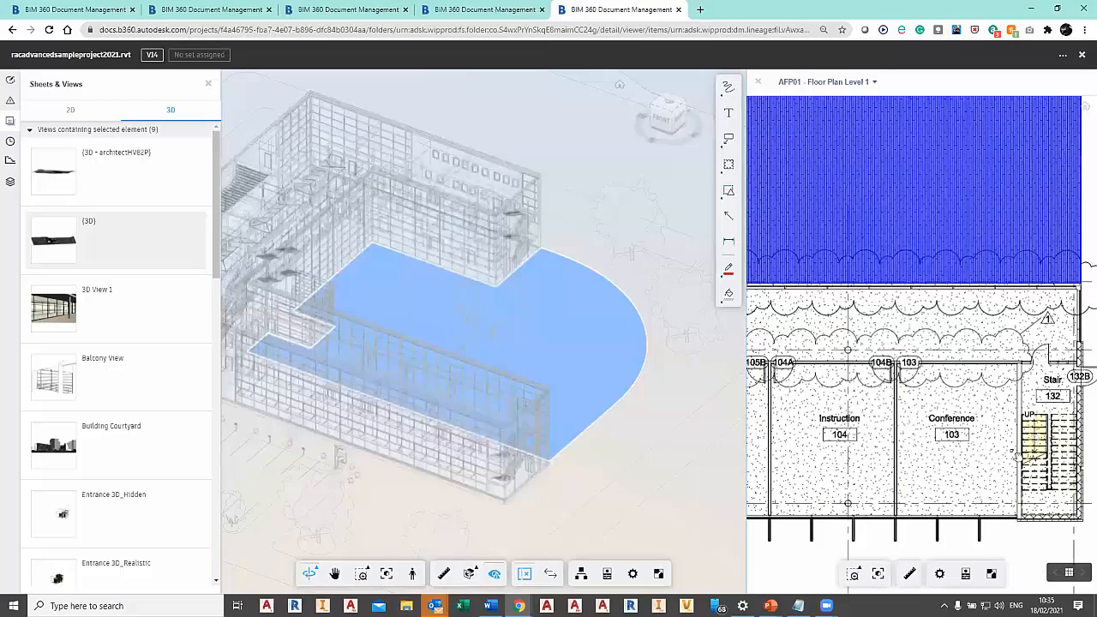
left_click(1035, 435)
left_click_drag(575, 338, 717, 381)
left_click(822, 347)
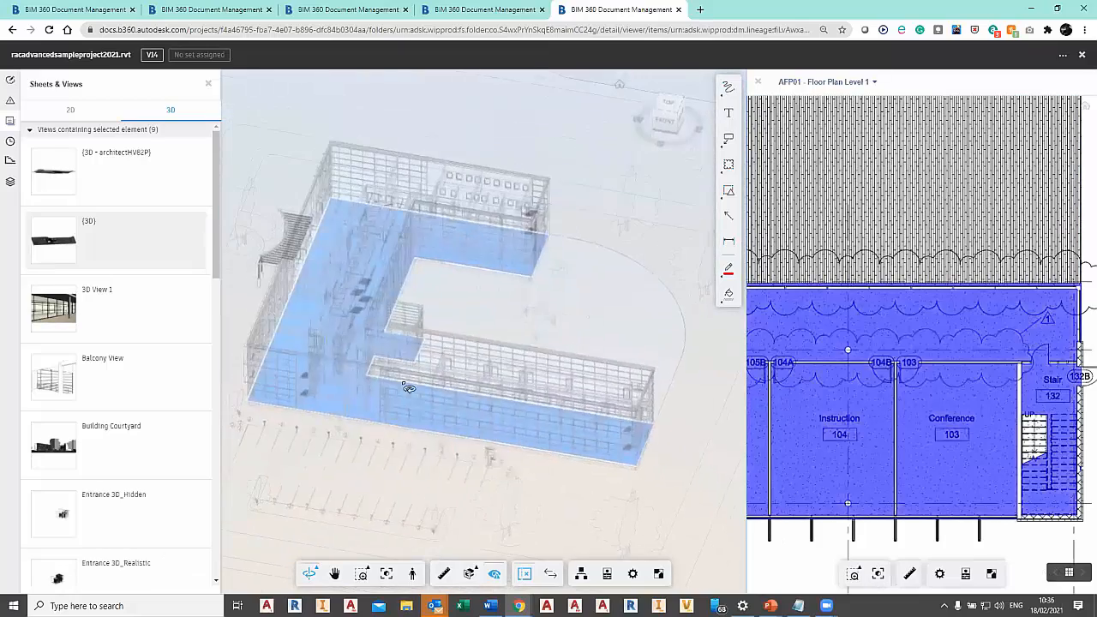
Clear the floor selection, widen the plan pane and bring the entrance canopy columns near grid E into view.
left_click_drag(872, 360, 975, 351)
left_click_drag(894, 419, 1085, 402)
left_click_drag(758, 435, 1091, 409)
left_click_drag(745, 373, 723, 390)
left_click_drag(821, 395, 1082, 451)
left_click(817, 391)
left_click_drag(879, 377, 1068, 520)
left_click_drag(857, 226, 861, 403)
scroll(865, 326, "up", 1)
scroll(865, 327, "down", 2)
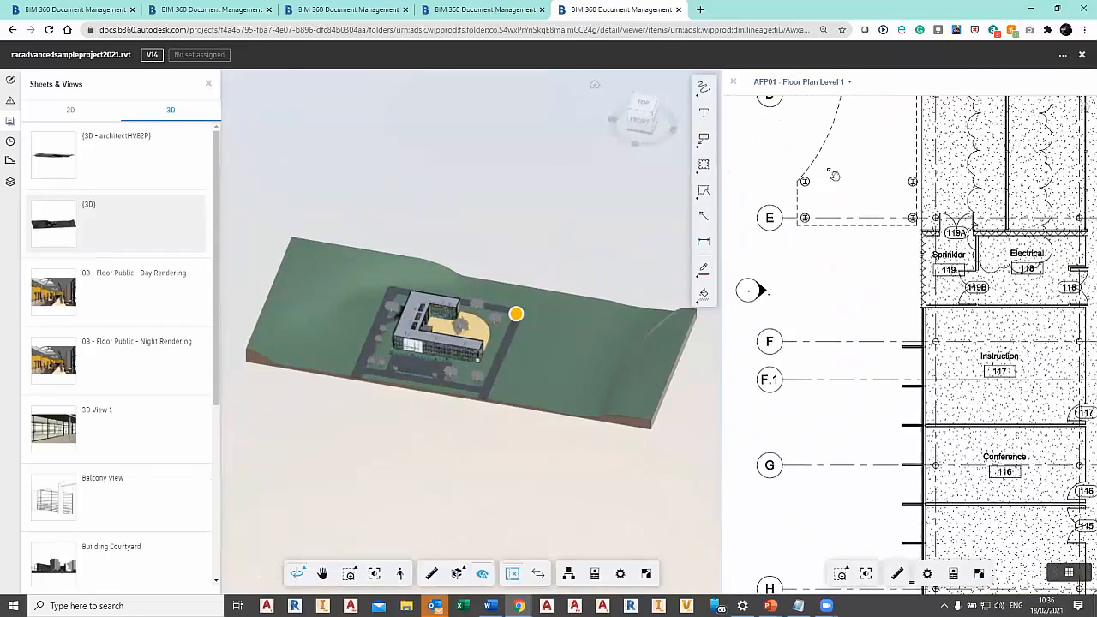
Select the canopy's outer column just above grid line E on the plan and inspect it in the 3D model.
scroll(830, 175, "up", 2)
left_click(807, 187)
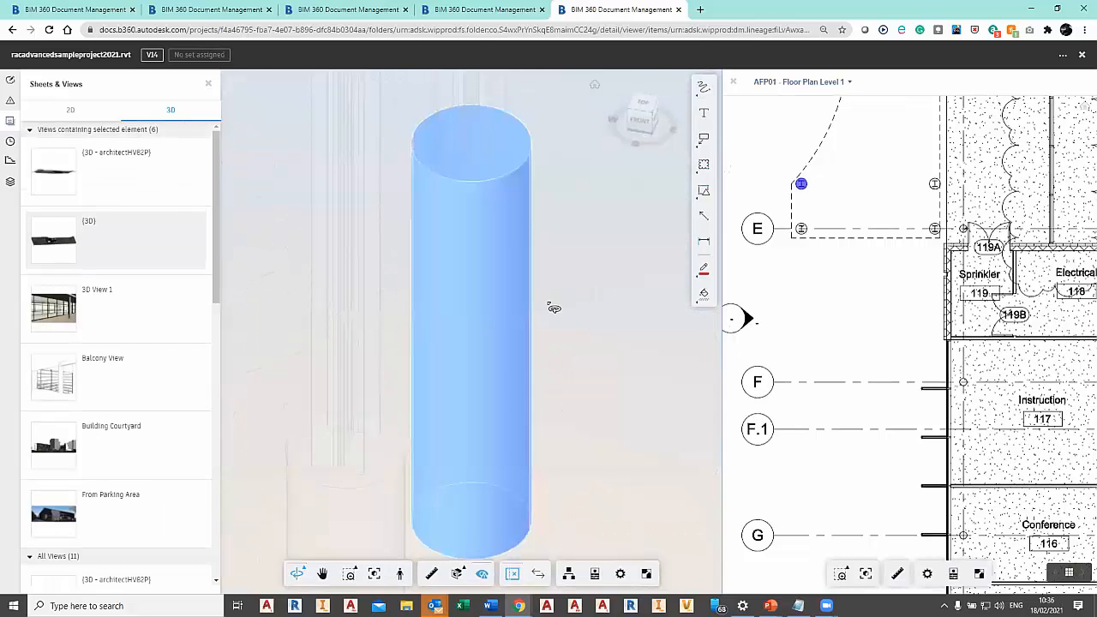
scroll(599, 343, "down", 3)
middle_click_drag(620, 394, 520, 312)
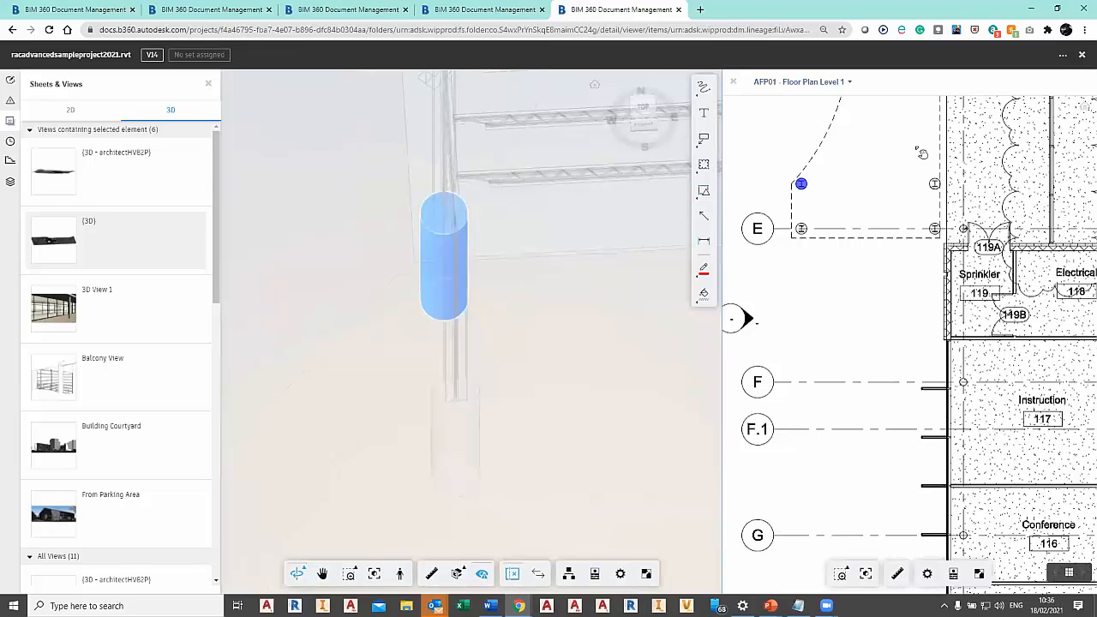
left_click_drag(594, 261, 932, 345)
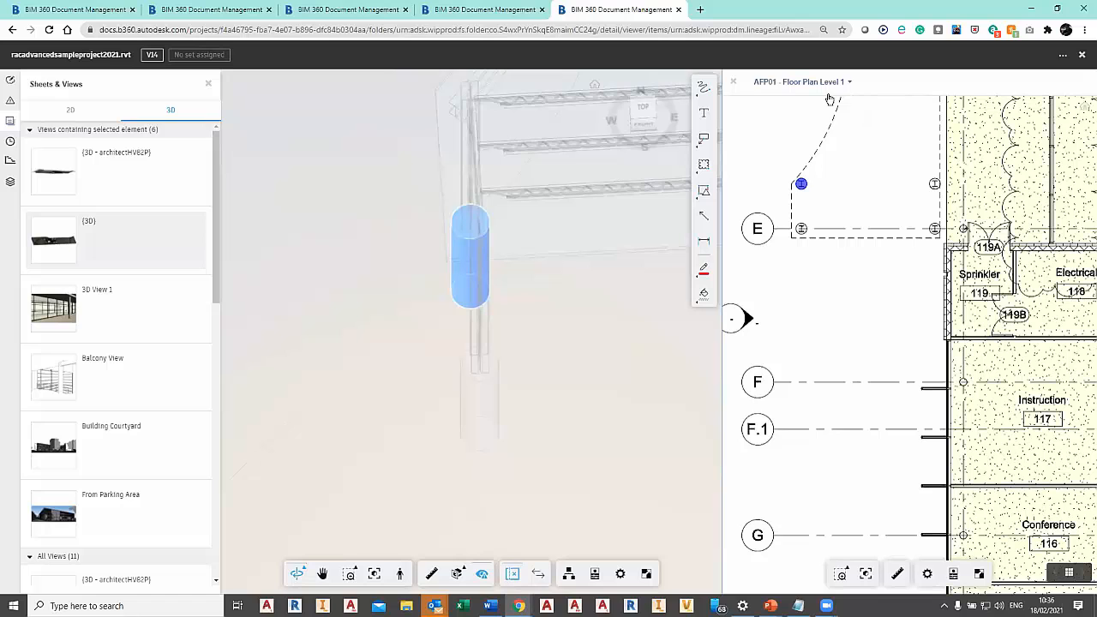
Close the split view and open the 2D sheet AFP01 - Floor Plan Level 1 on its own.
left_click(733, 84)
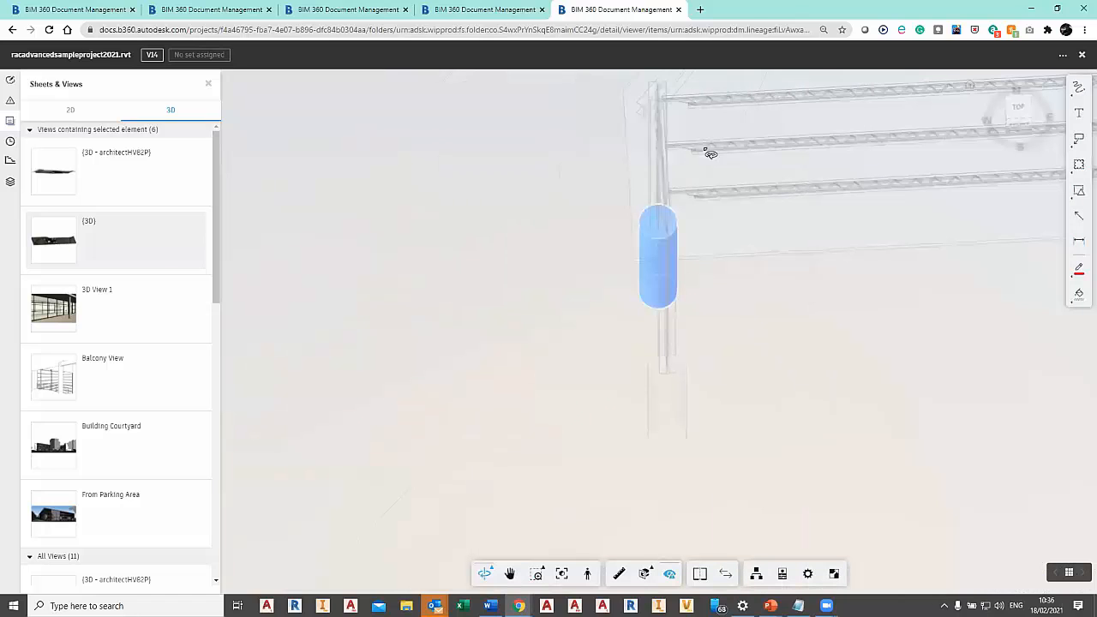
left_click(60, 111)
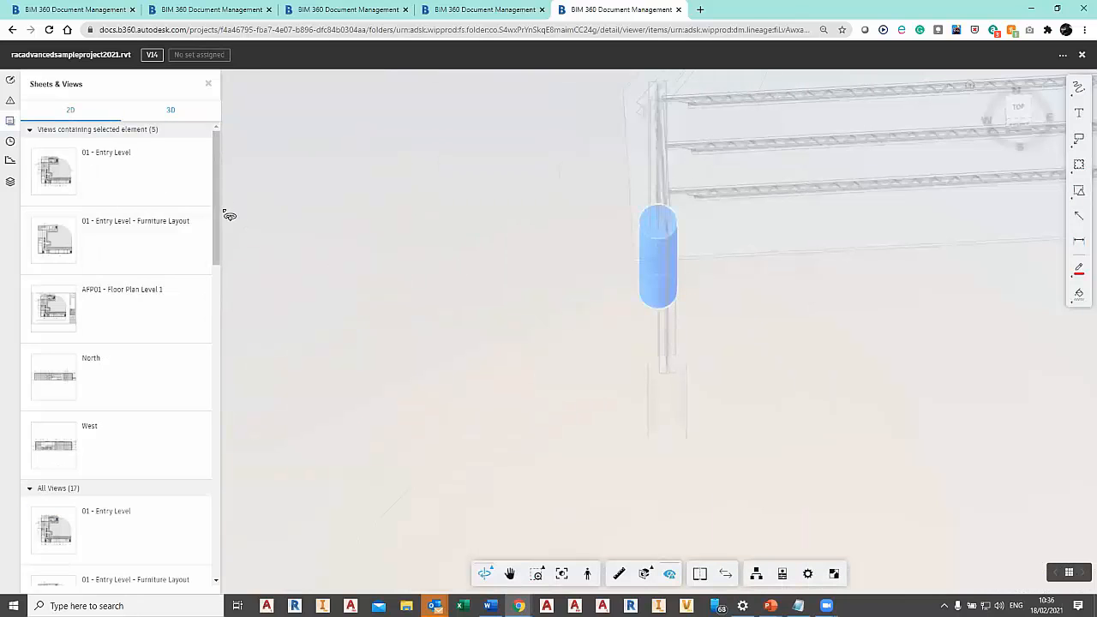
left_click_drag(217, 221, 216, 372)
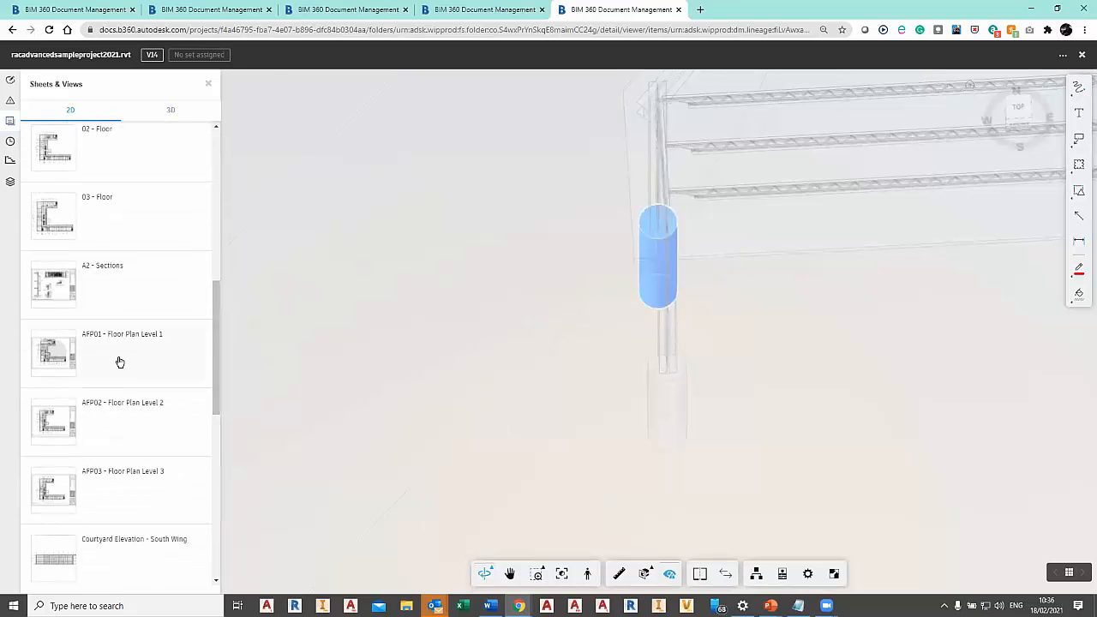
left_click(120, 363)
scroll(117, 363, "down", 4)
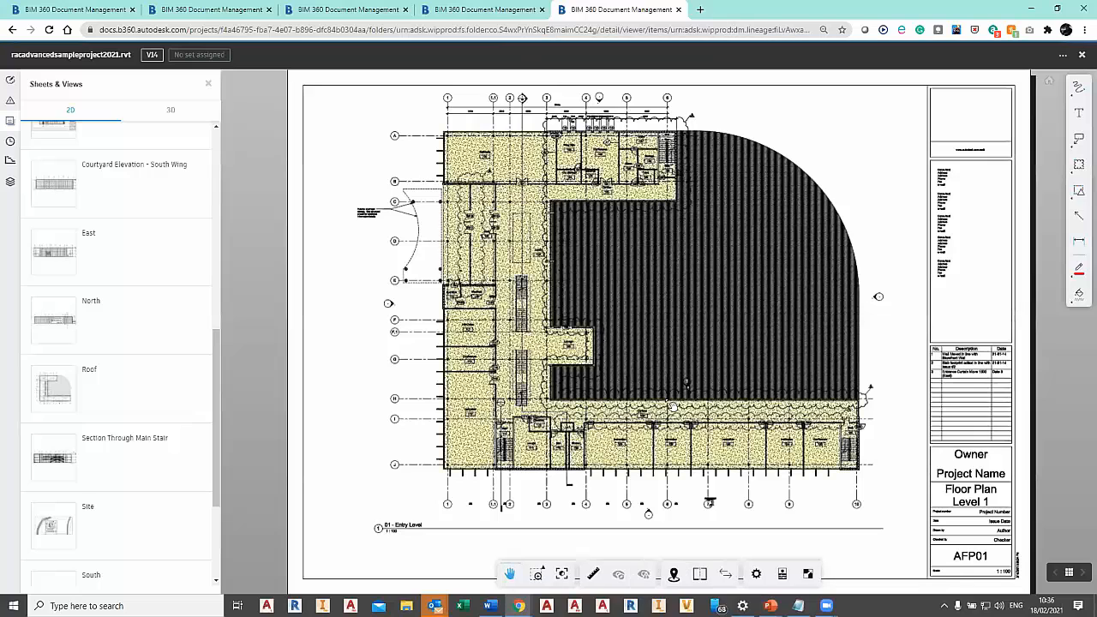
Use Place Me on the Level 1 plan to stand in the Cafeteria, facing the Prep/Dish side.
left_click(673, 577)
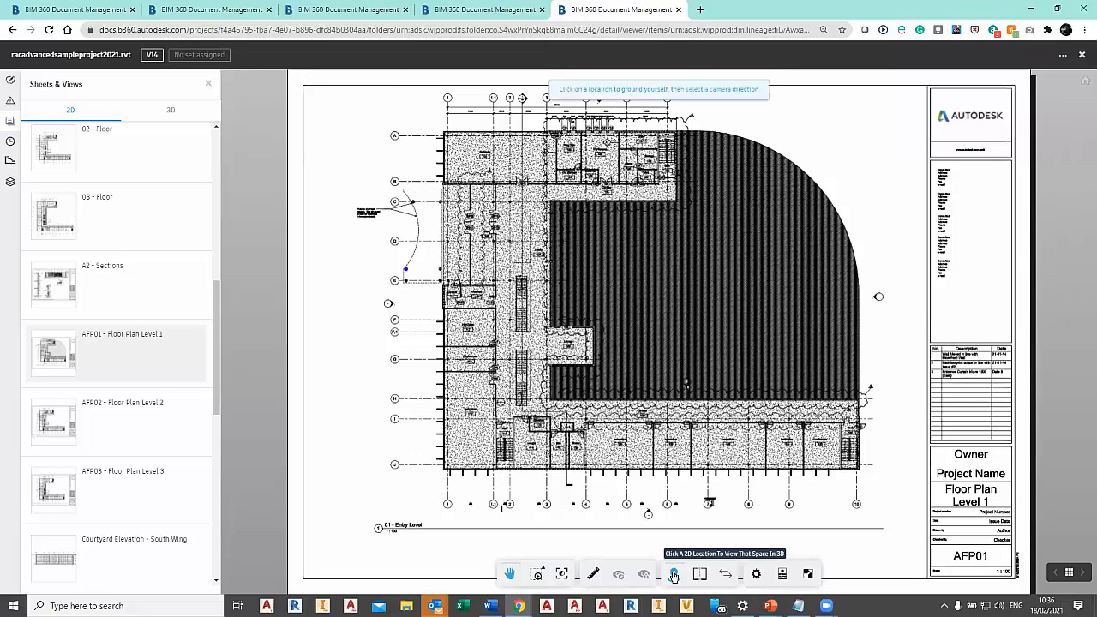
left_click(469, 155)
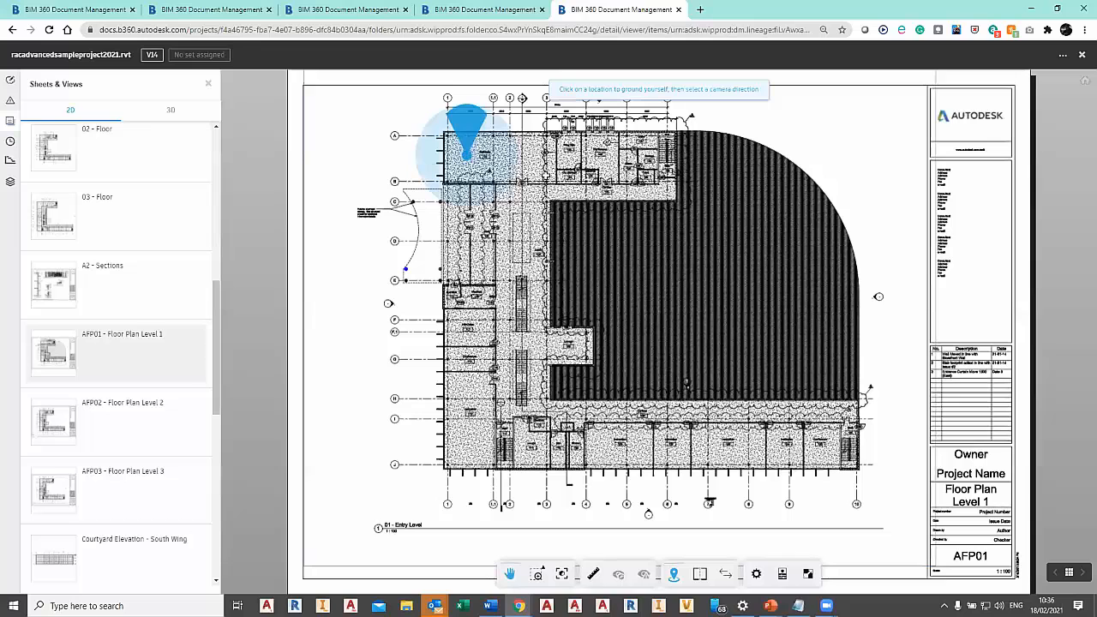
left_click(566, 180)
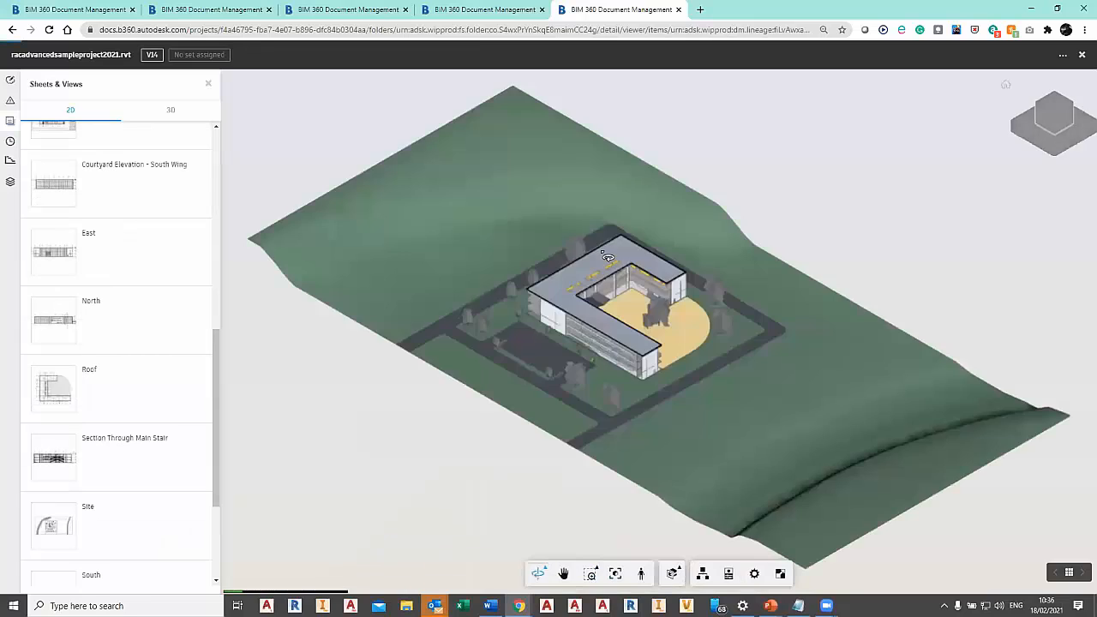
left_click(596, 465)
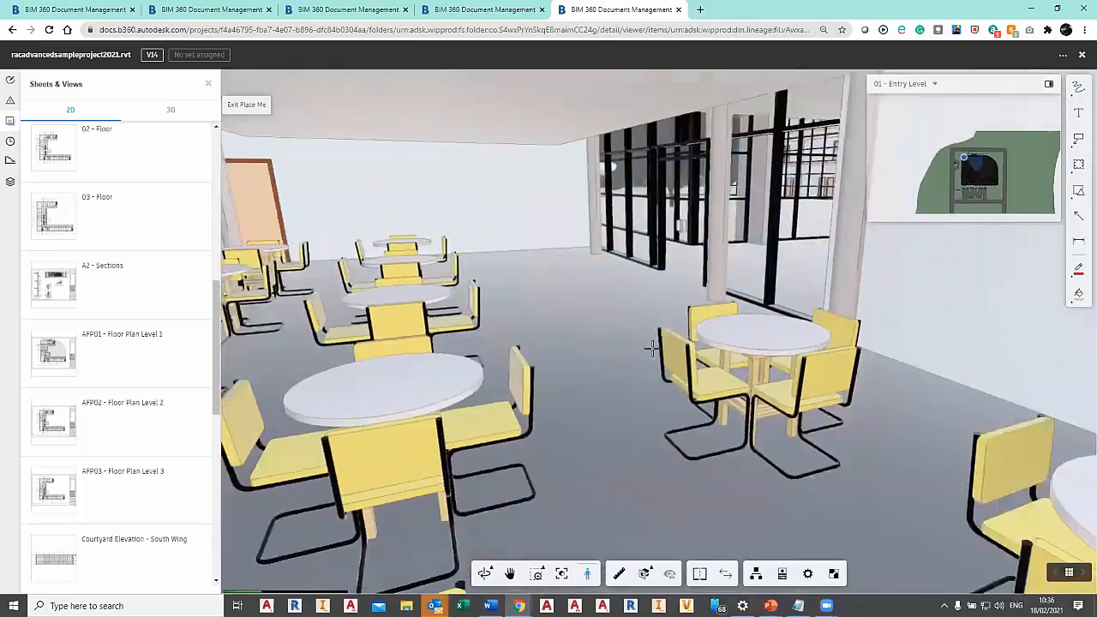
Walk through the cafeteria towards the glazed facade, look around, and exit Place Me.
left_click_drag(652, 349, 715, 350)
key("Up")
key("Left")
left_click_drag(717, 349, 556, 306)
key("Up")
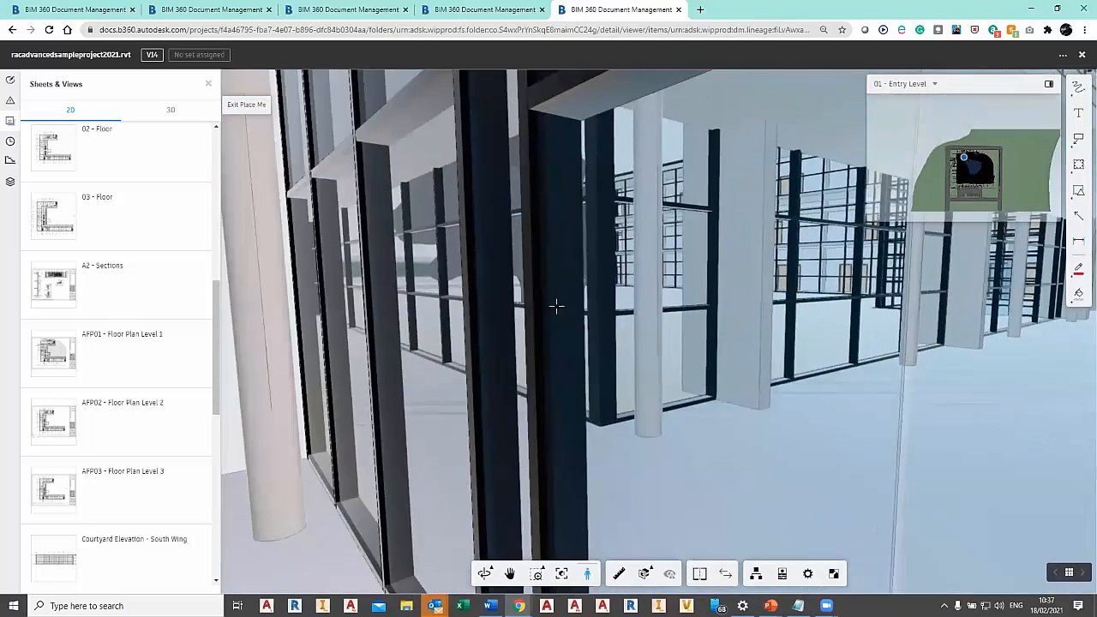
left_click(257, 105)
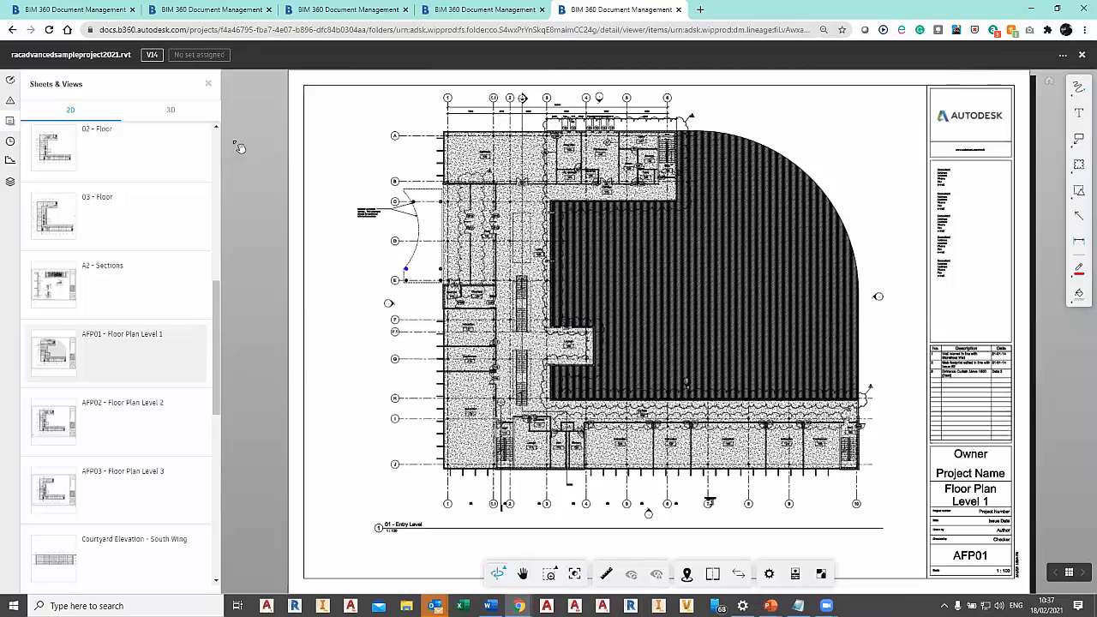
Measure the angle between the entrance canopy's upper edge and its column at grid line C, and leave the measurement.
scroll(549, 504, "up", 5)
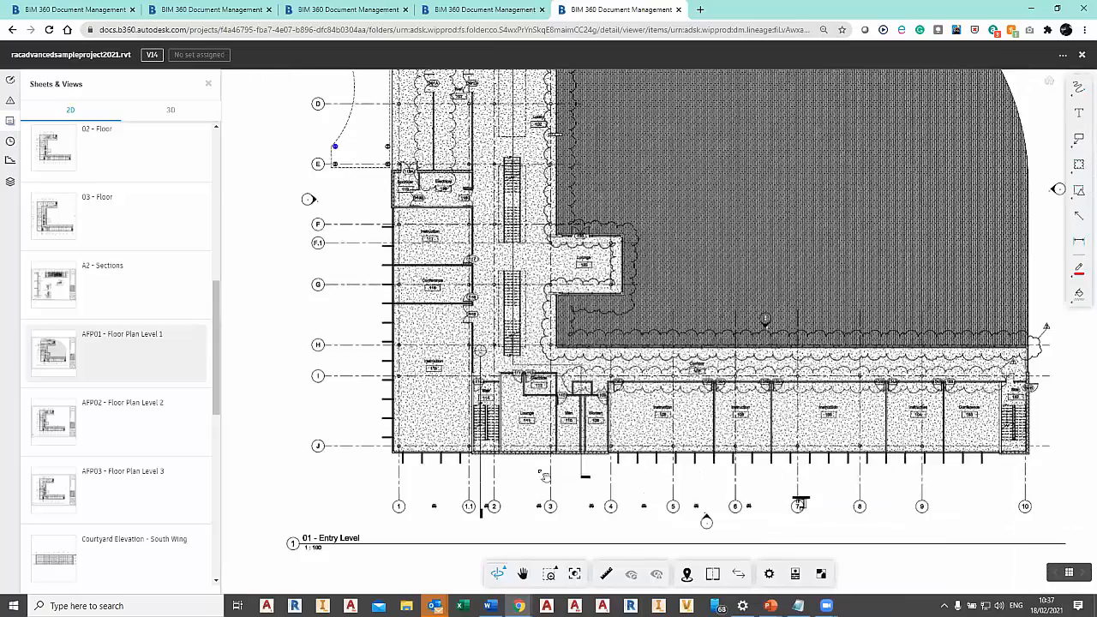
scroll(545, 477, "up", 5)
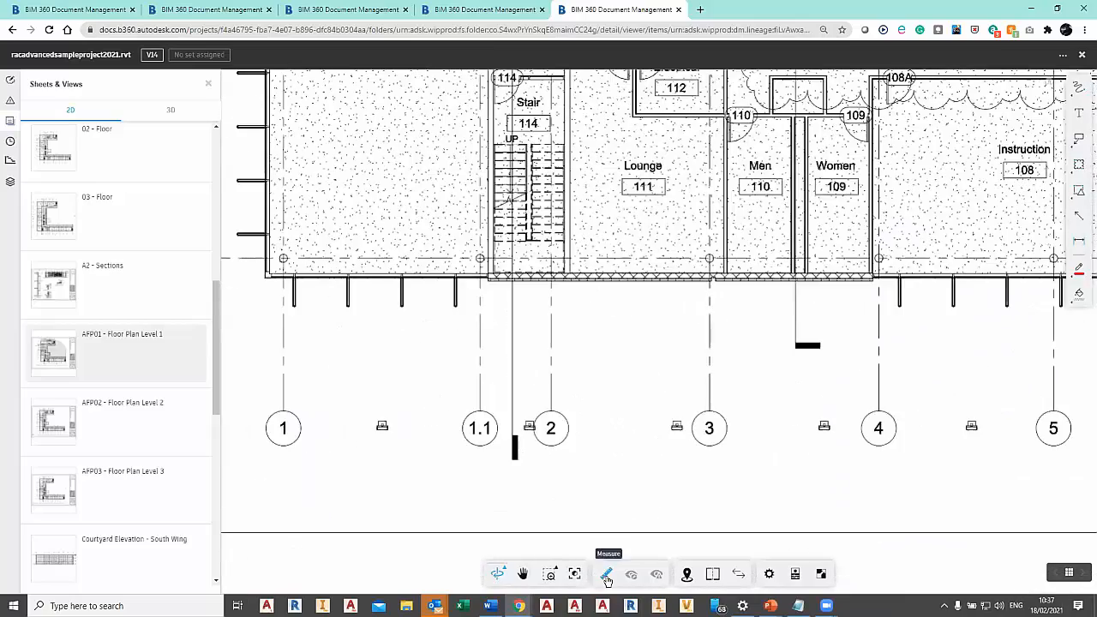
left_click(606, 575)
left_click(481, 349)
scroll(523, 446, "down", 4)
middle_click_drag(459, 444, 526, 591)
middle_click_drag(412, 222, 427, 460)
scroll(431, 365, "up", 2)
middle_click_drag(431, 368, 414, 518)
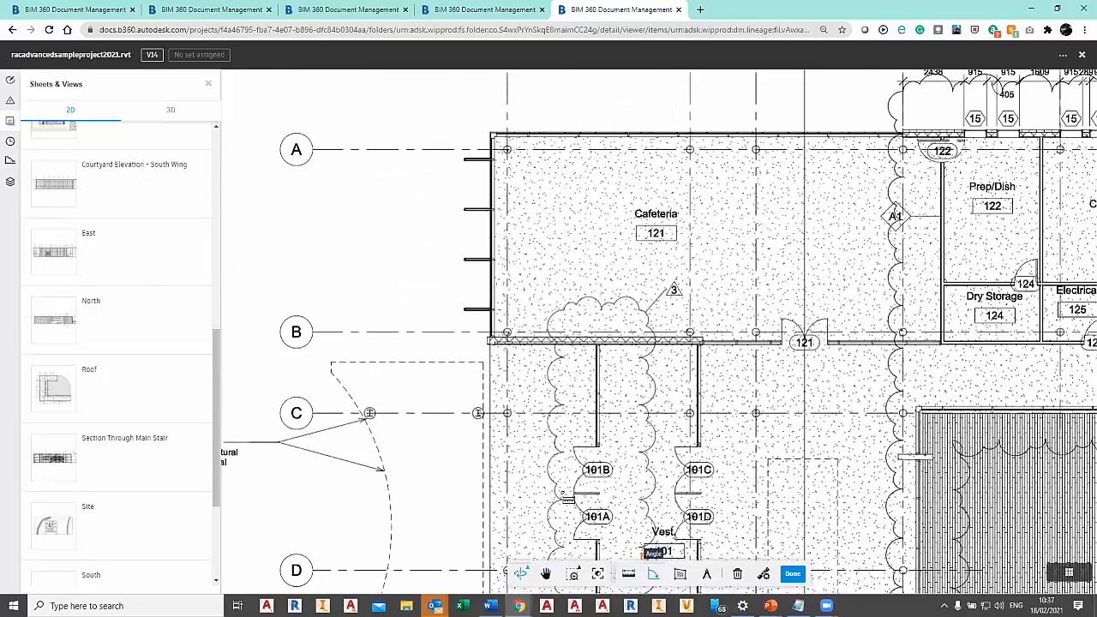
left_click(484, 363)
left_click(483, 493)
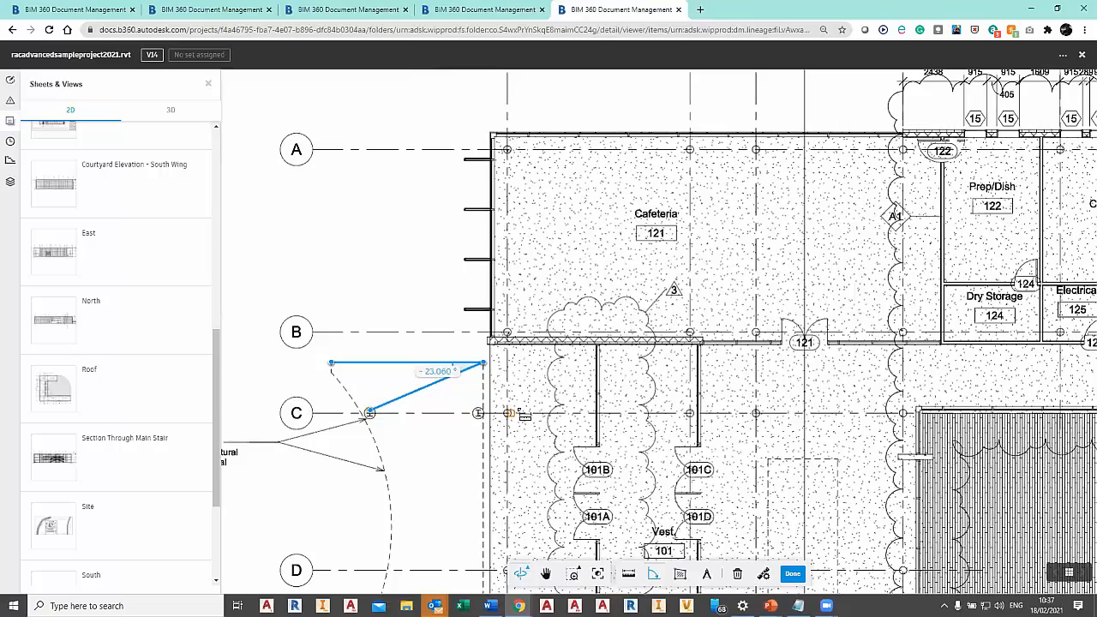
scroll(523, 412, "down", 3)
middle_click_drag(659, 345, 640, 329)
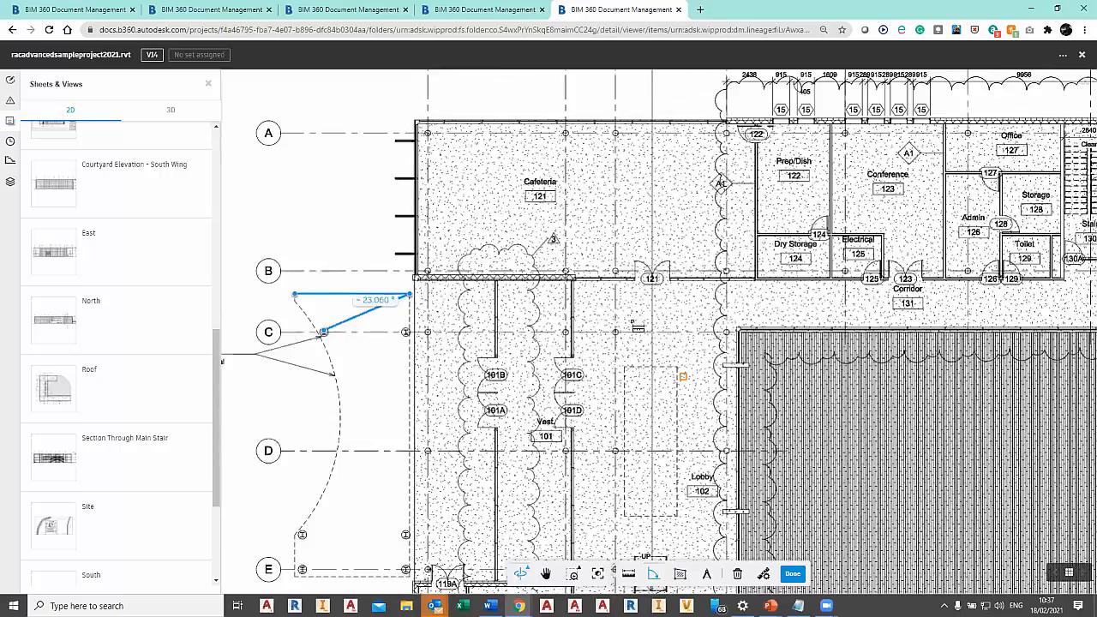
key("Escape")
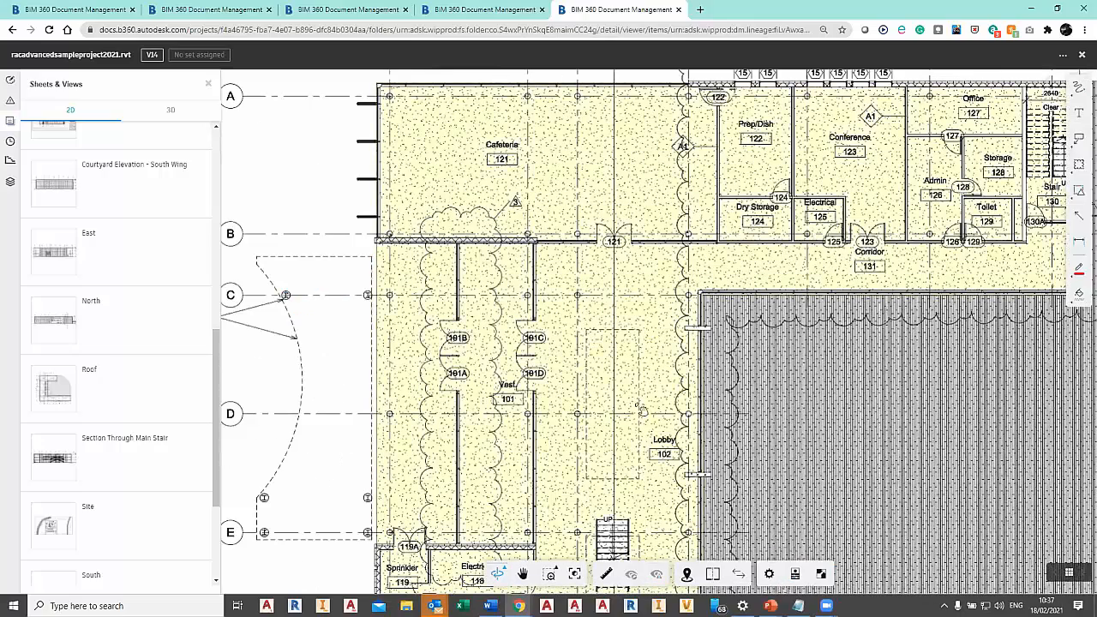
Hide the speckled floor fill on the Level 1 plan.
right_click(654, 353)
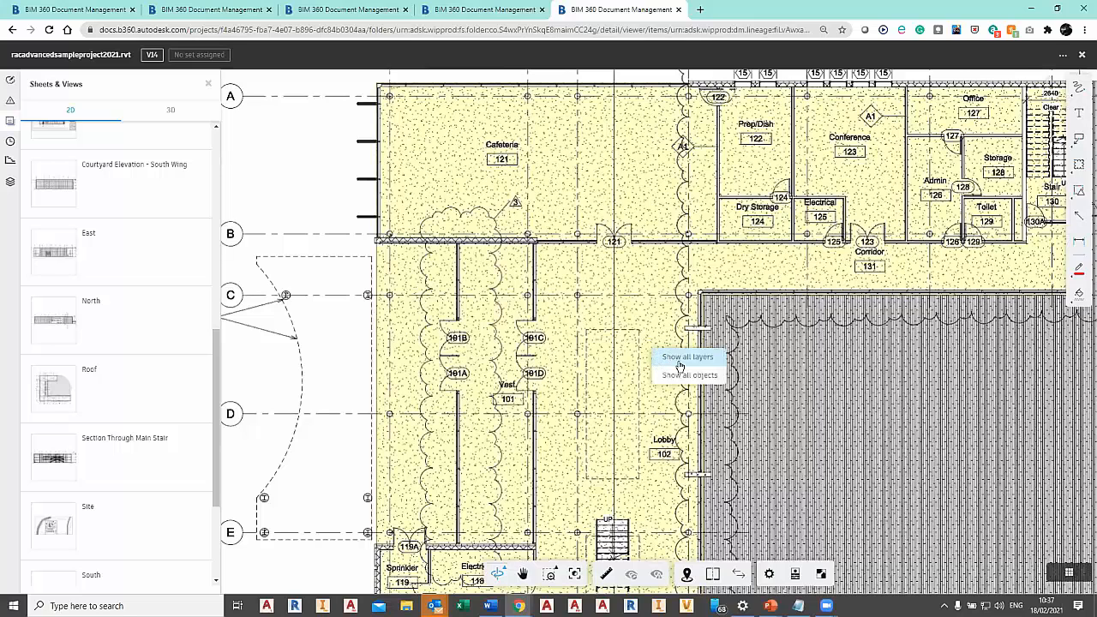
left_click(657, 344)
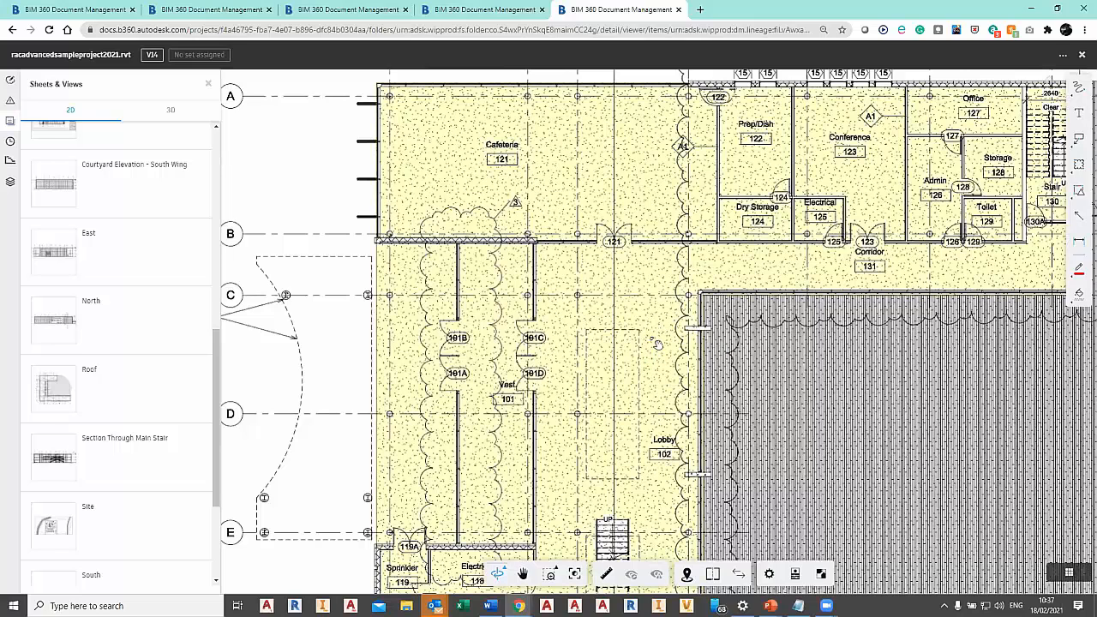
right_click(656, 344)
left_click(590, 346)
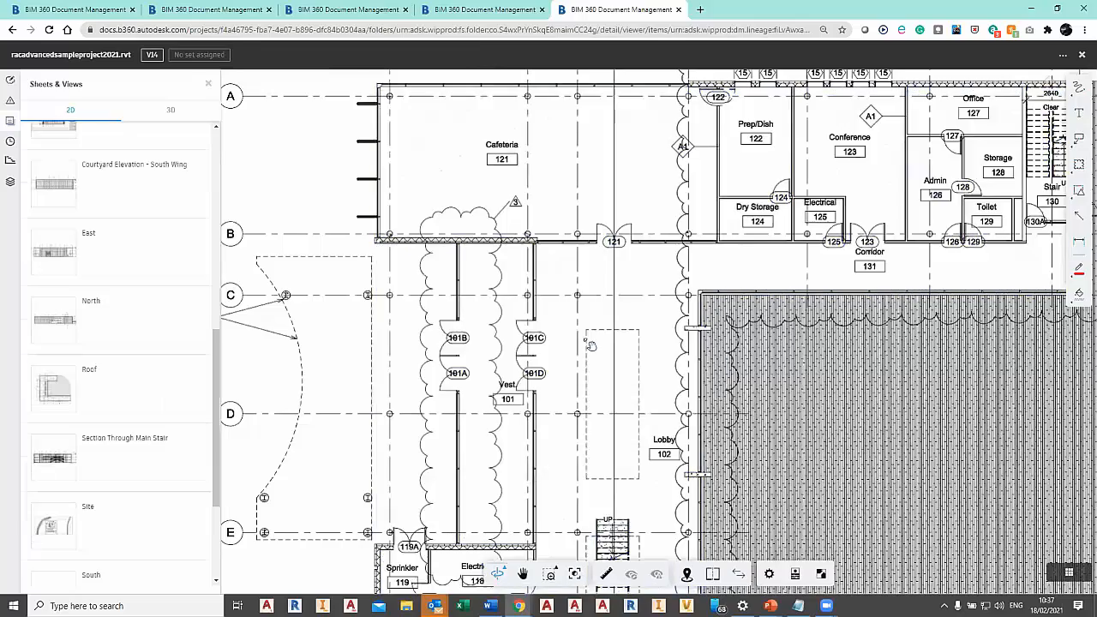
Measure the area of the dashed rectangle in the Lobby beside the vestibule on the Level 1 plan, and exit measuring.
scroll(589, 345, "up", 5)
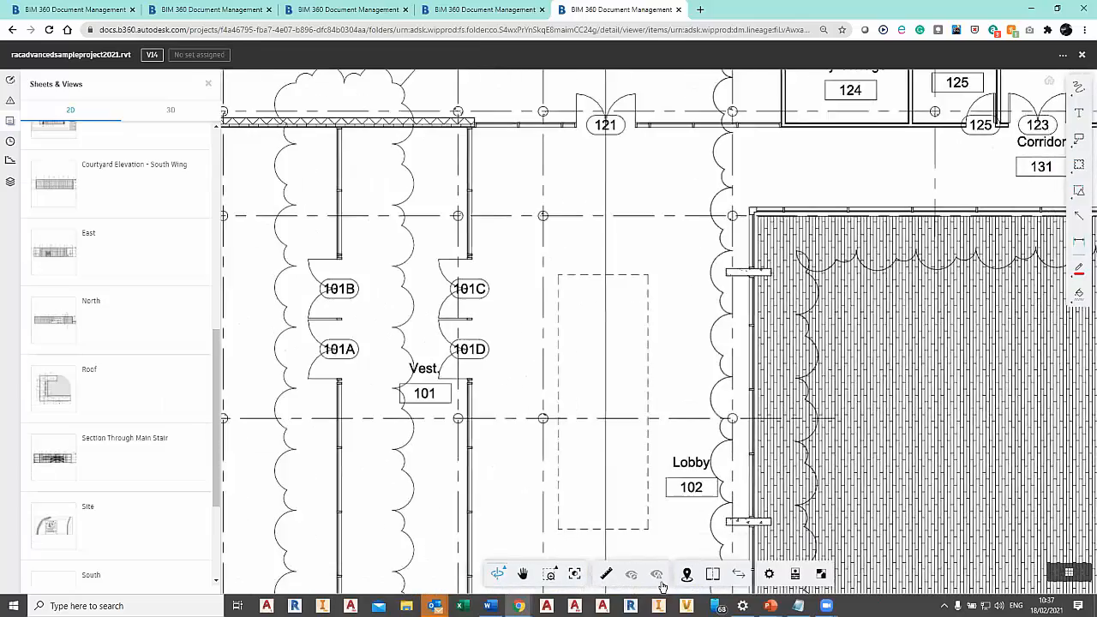
left_click(606, 575)
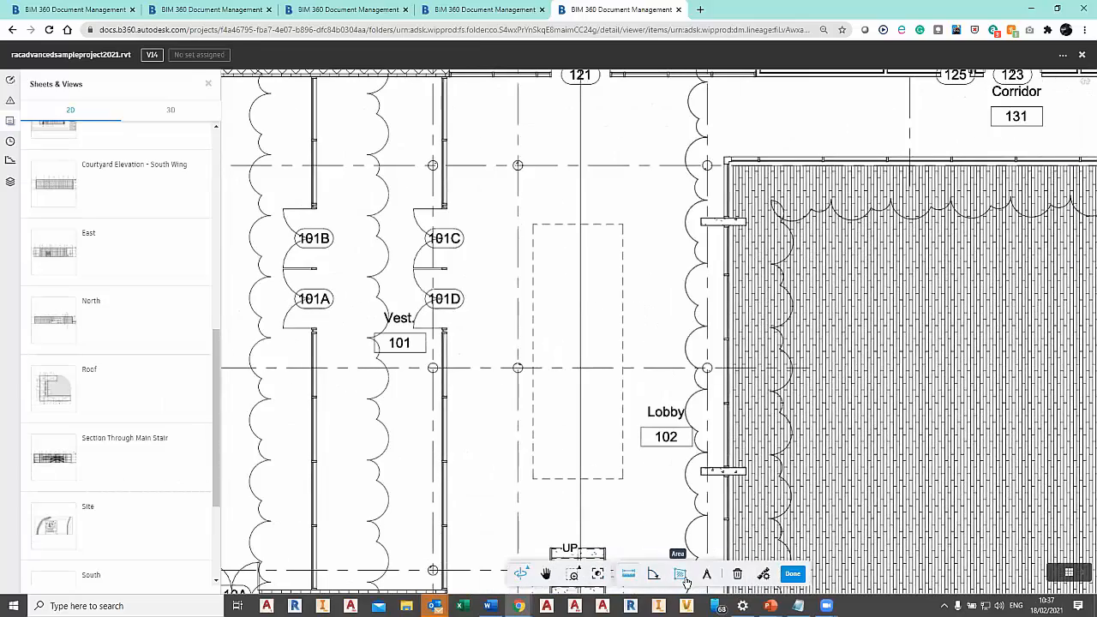
left_click(547, 229)
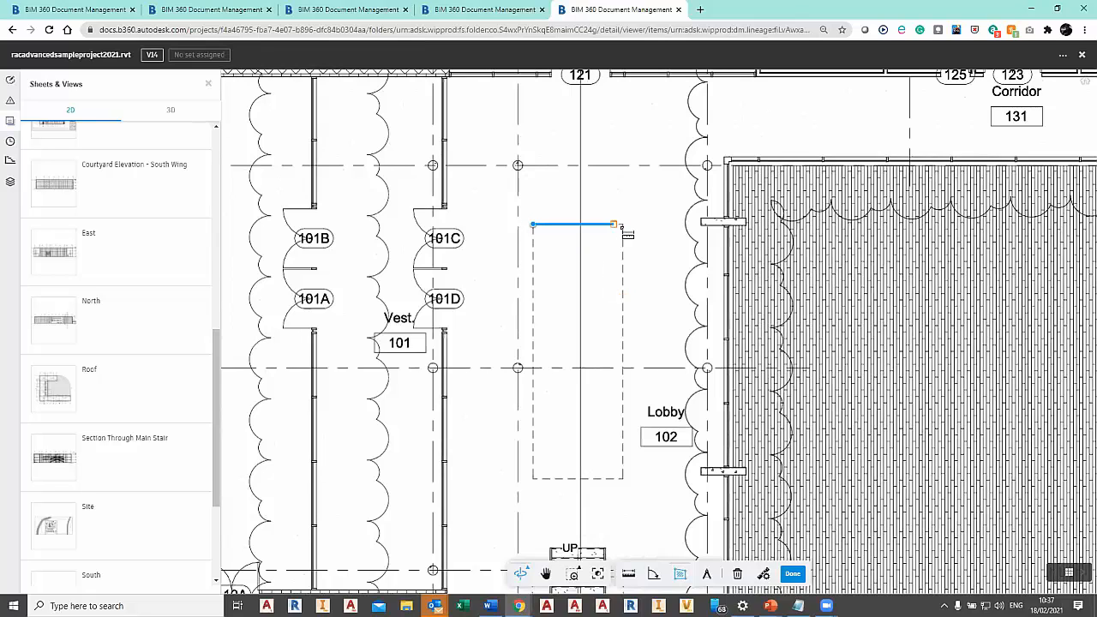
left_click(623, 225)
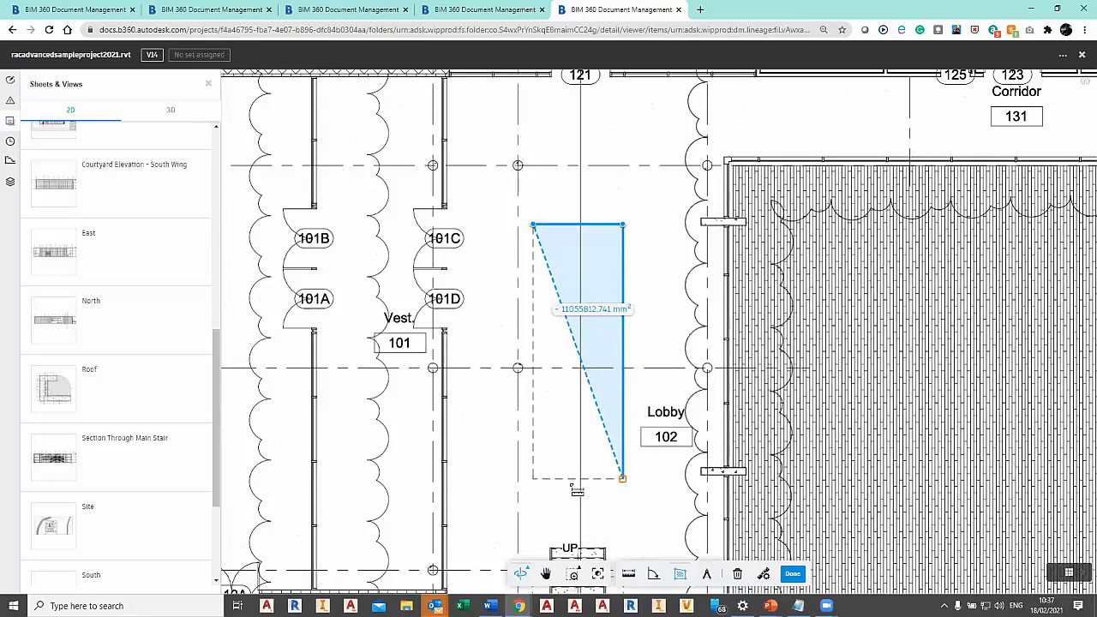
left_click(623, 478)
left_click(533, 479)
left_click(533, 225)
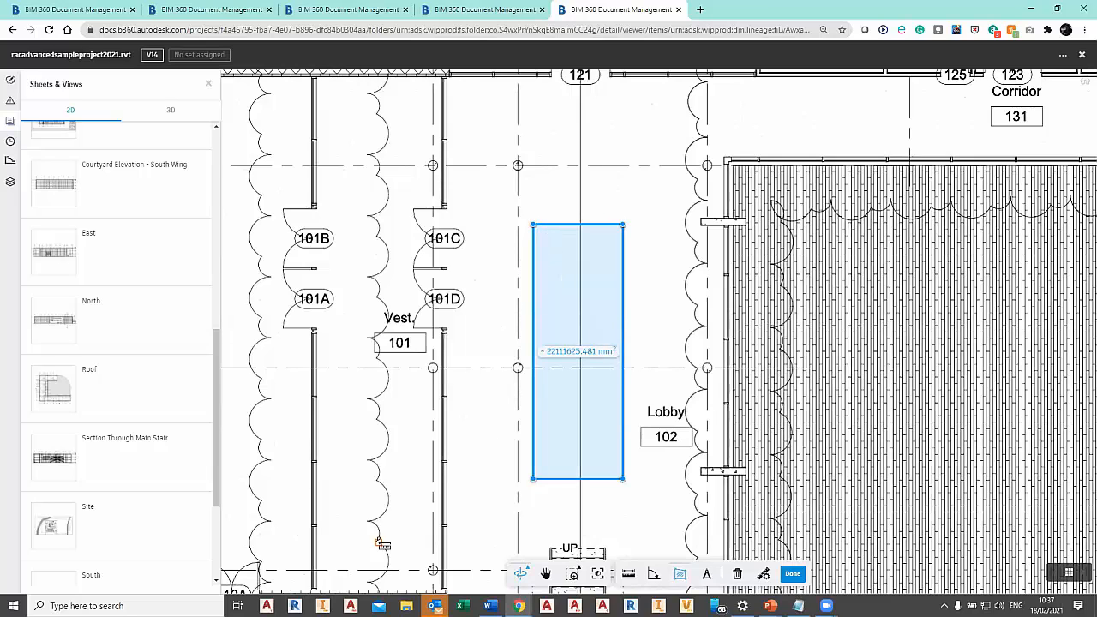
left_click(795, 574)
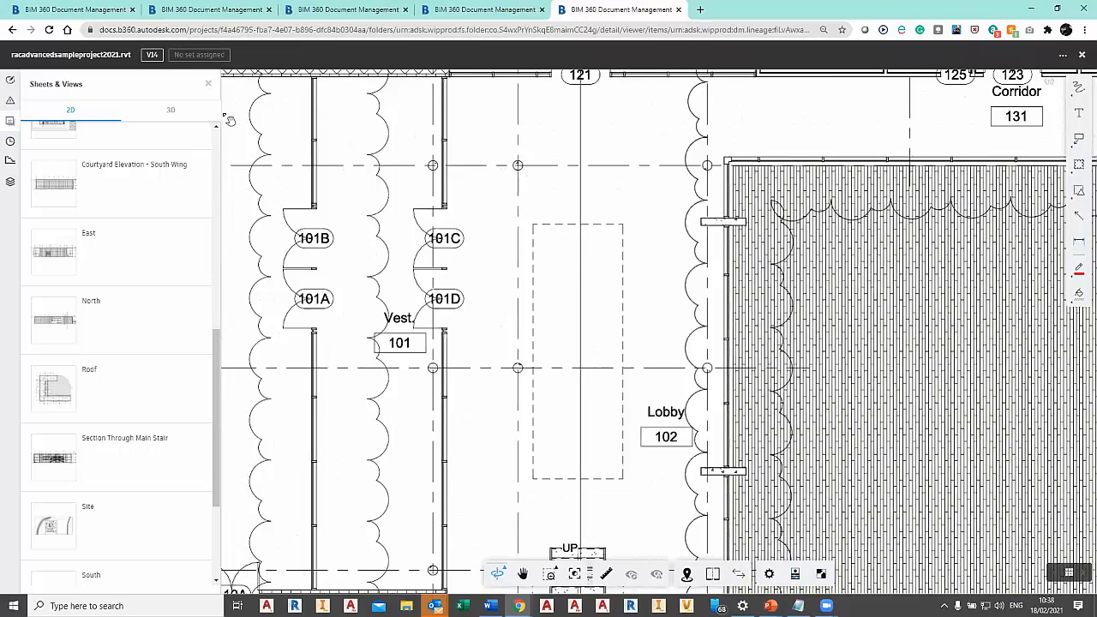
Look through the model's 3D views from the start of the list, and open the list of markups.
left_click(170, 110)
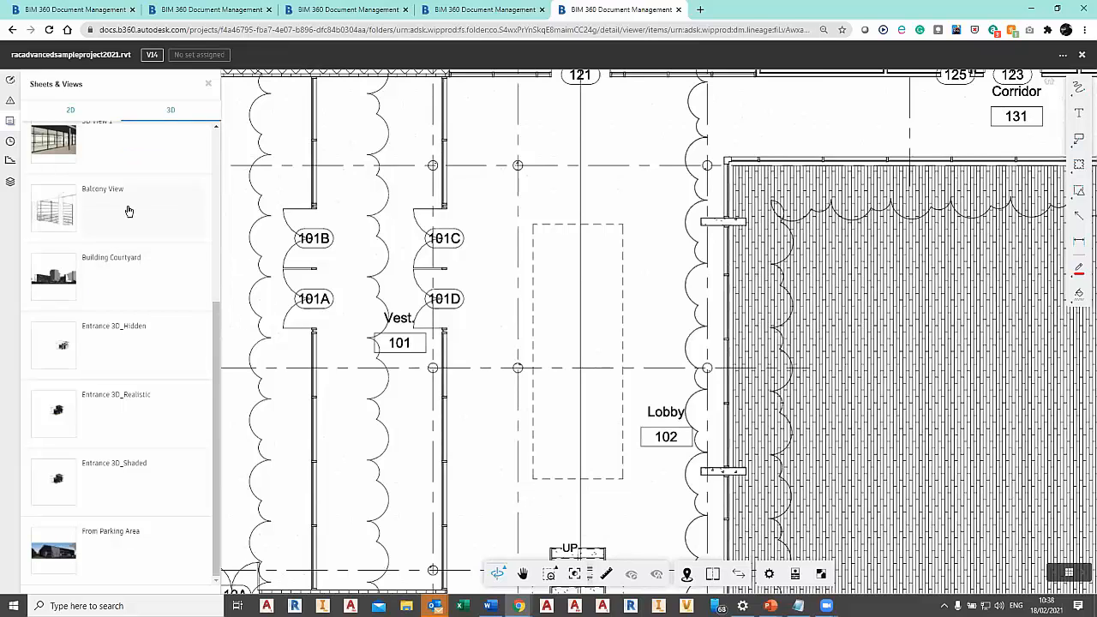
scroll(80, 131, "up", 4)
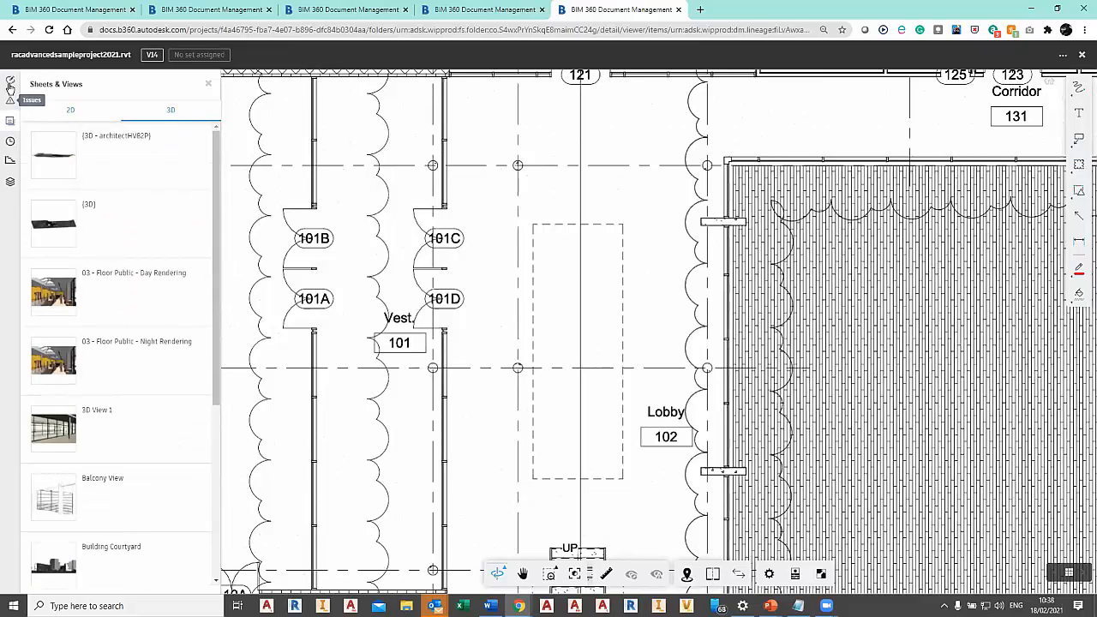
left_click(11, 80)
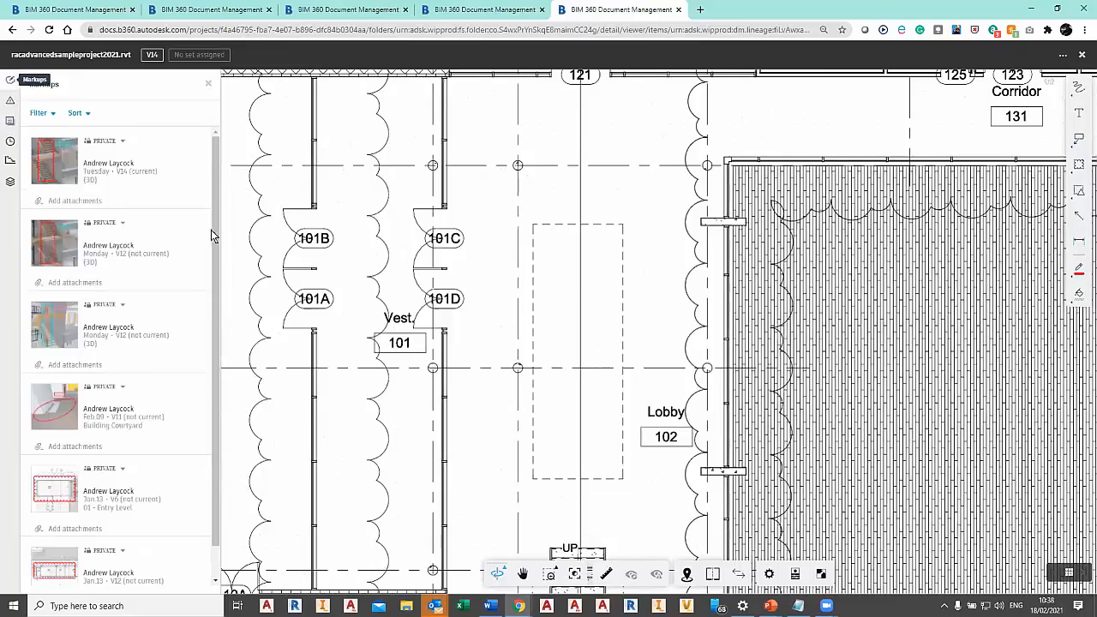
Permanently delete the three private markups made on the {3D} view, one from V14 and two from V12.
left_click(194, 141)
left_click(196, 172)
left_click(674, 327)
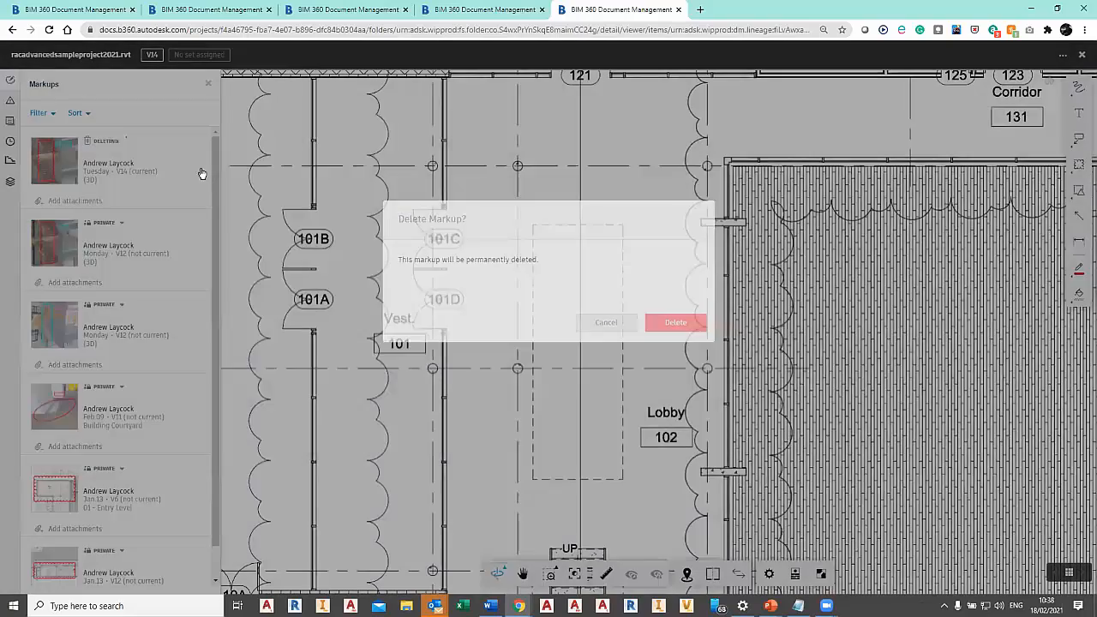
left_click(207, 143)
left_click(192, 173)
left_click(674, 333)
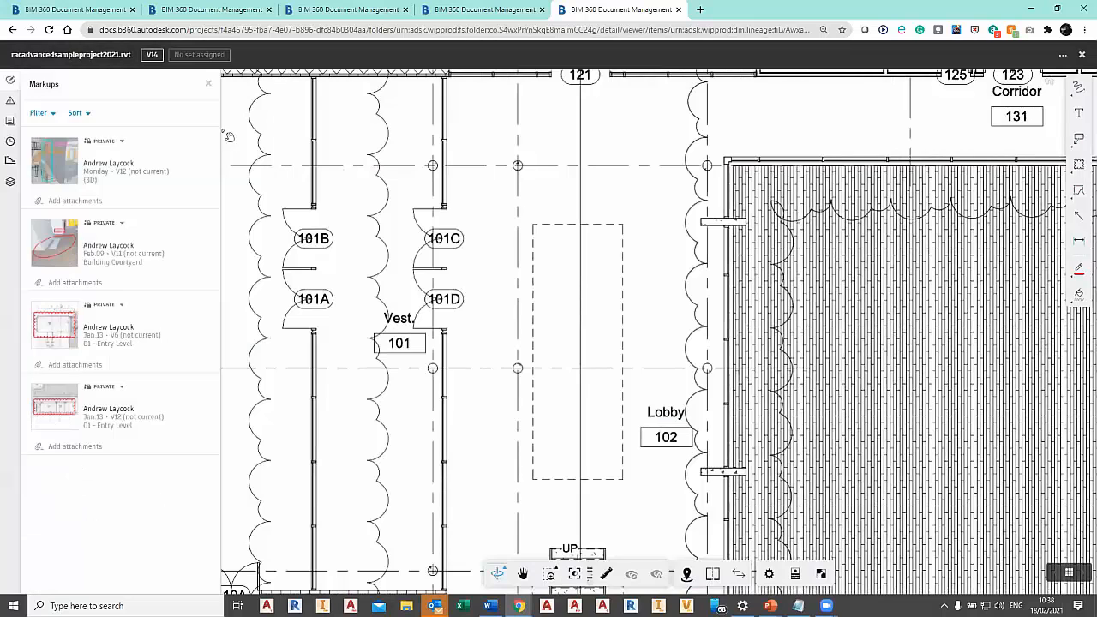
left_click(208, 144)
left_click(192, 173)
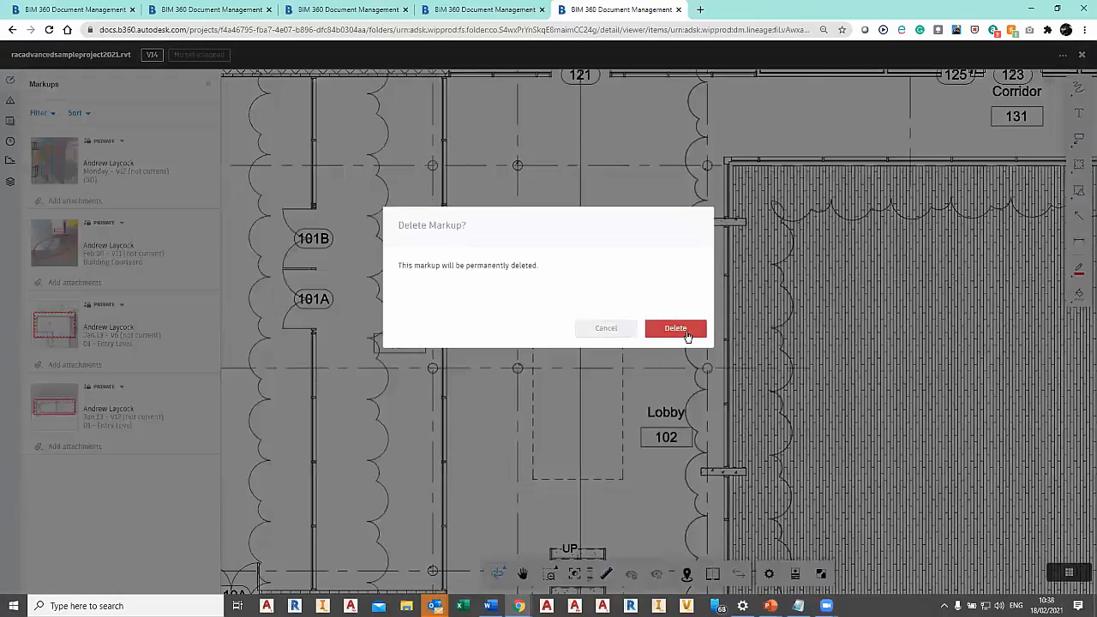
left_click(686, 332)
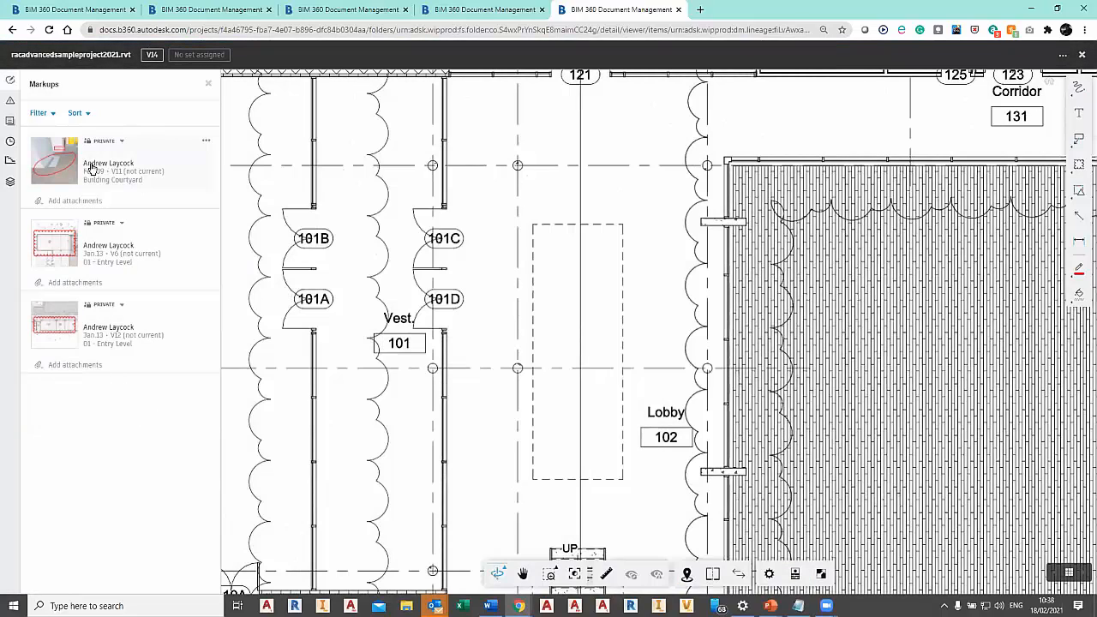
Open the Building Courtyard markup from V11 and examine its visibility choices and available actions.
left_click(92, 168)
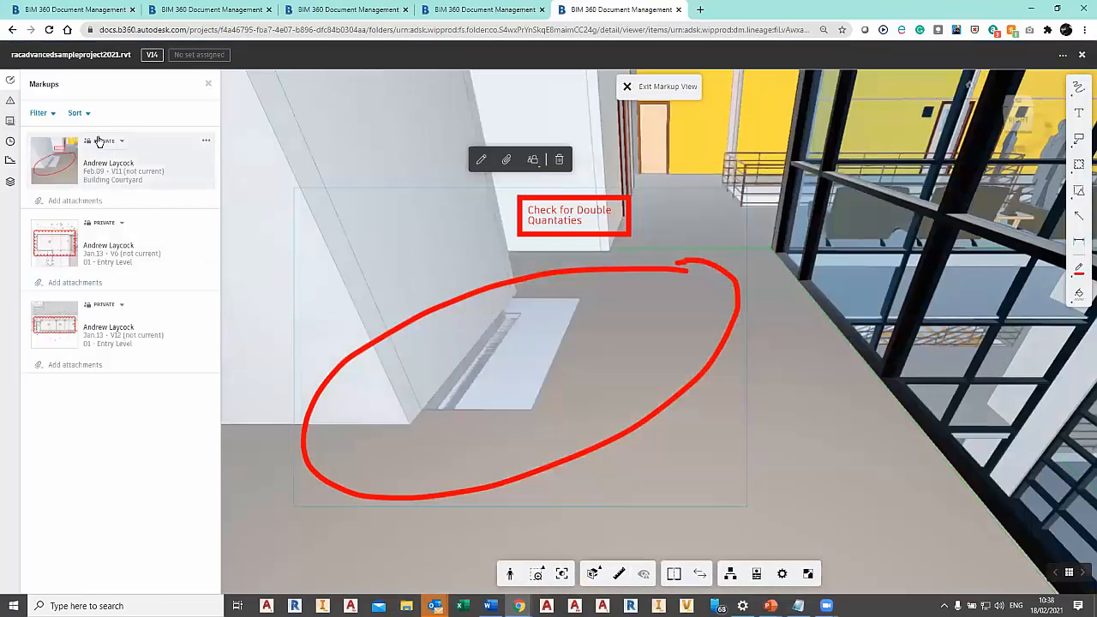
left_click(102, 143)
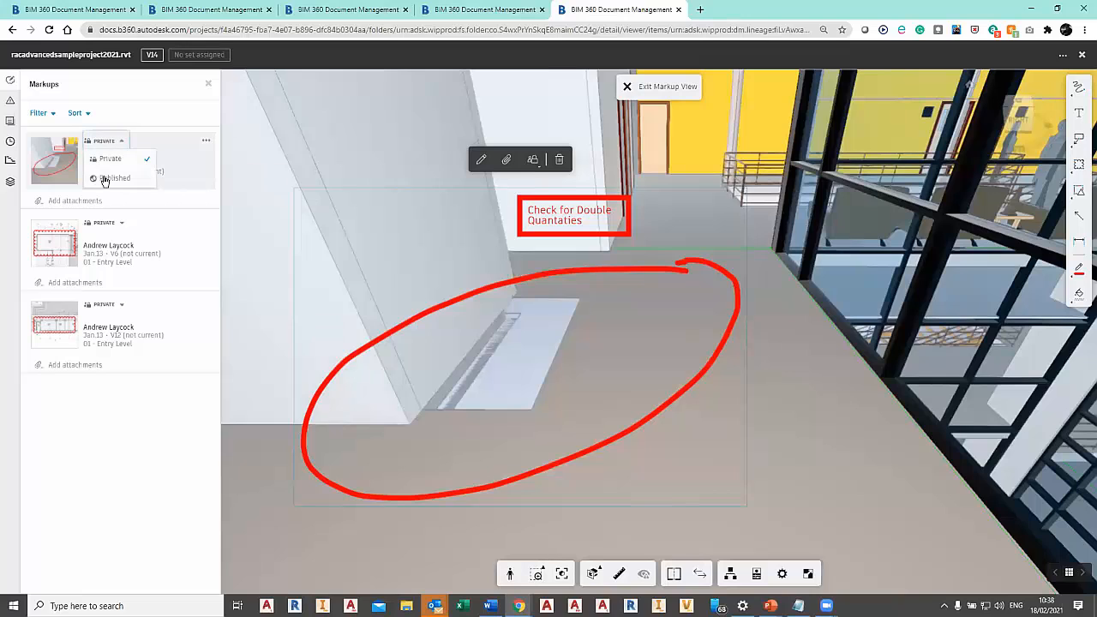
left_click(206, 141)
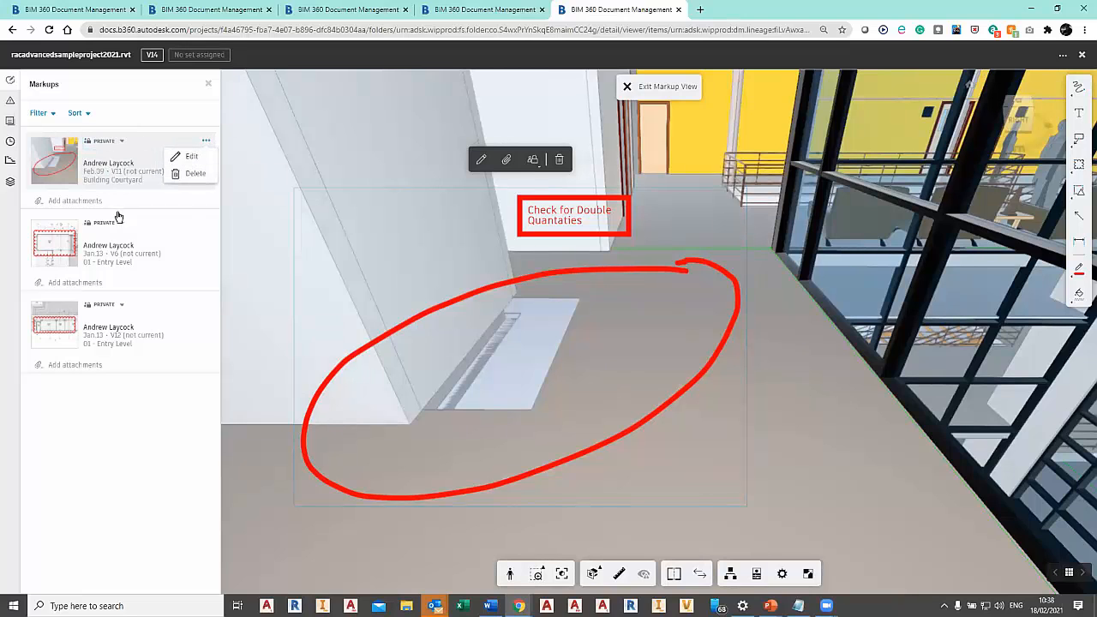
left_click(149, 390)
Change the Building Courtyard markup from private to Published and show the actions available for it.
left_click(121, 143)
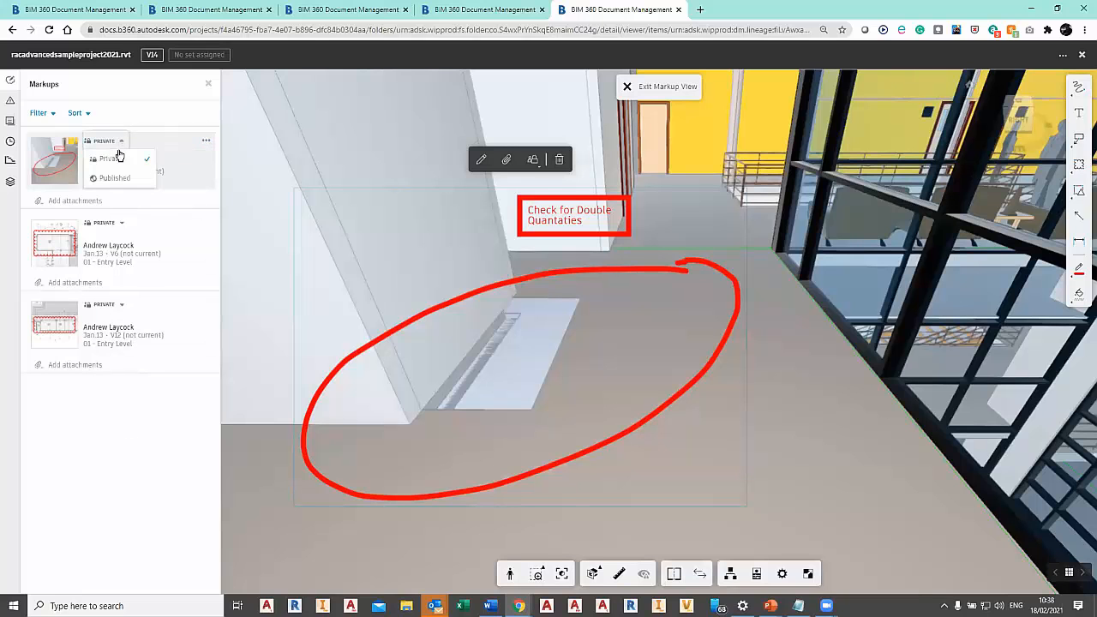
left_click(112, 179)
left_click(676, 329)
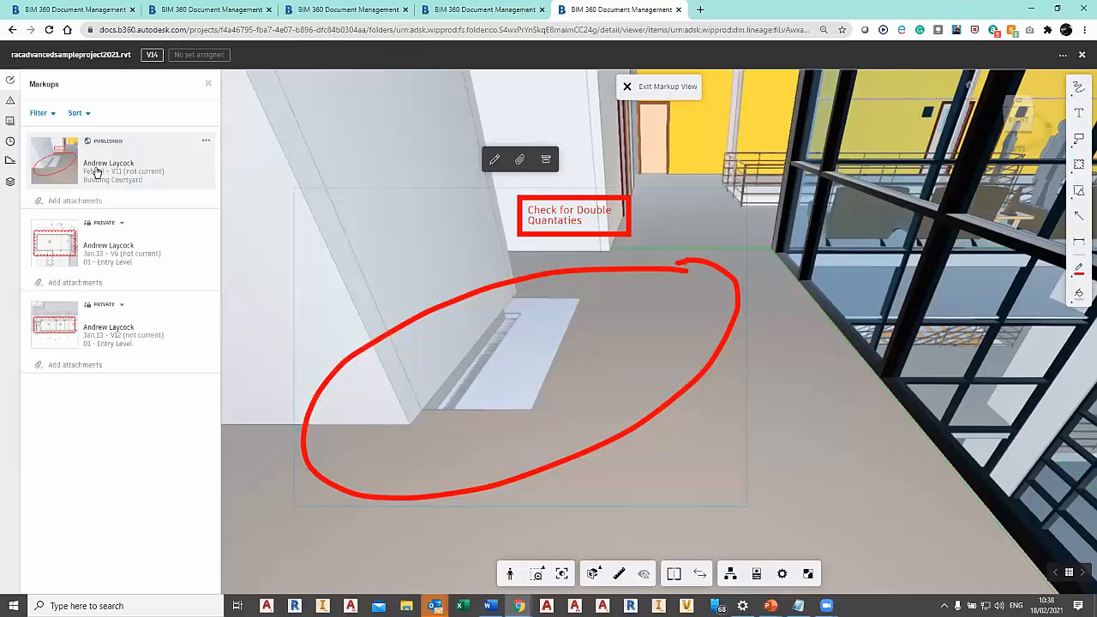
left_click(209, 143)
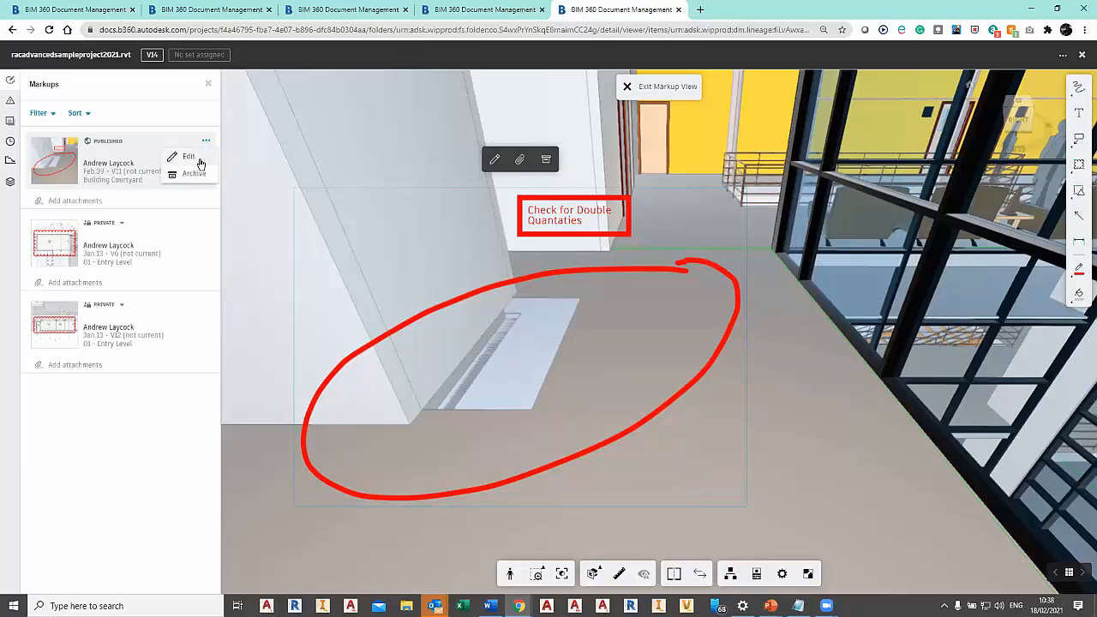
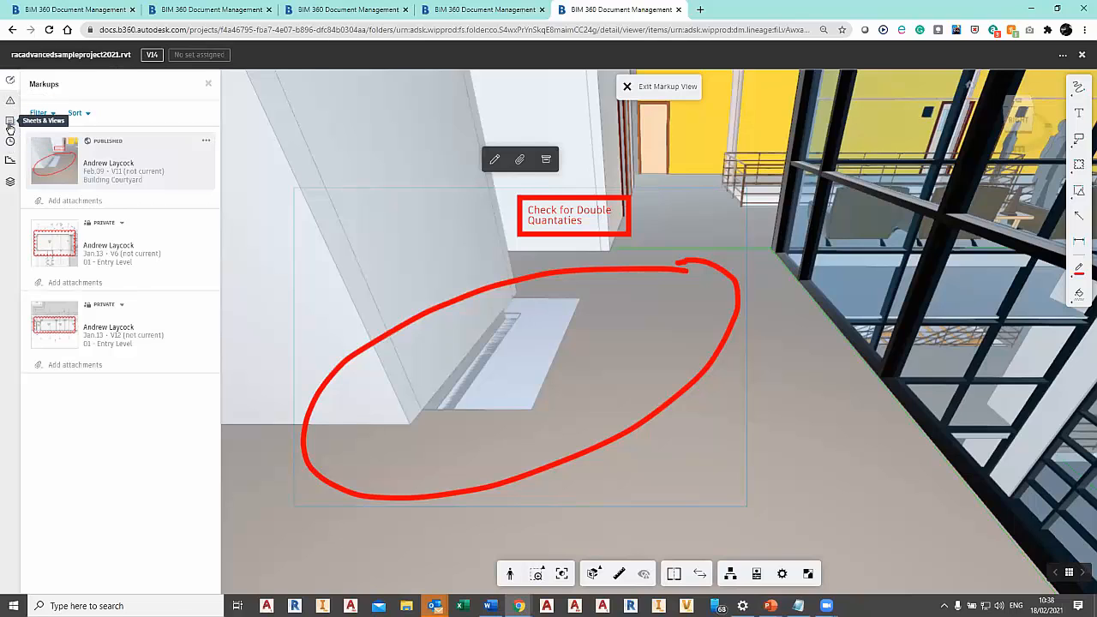
Open the {3D} view from the model's 3D views and reset it to its home orientation.
left_click(11, 120)
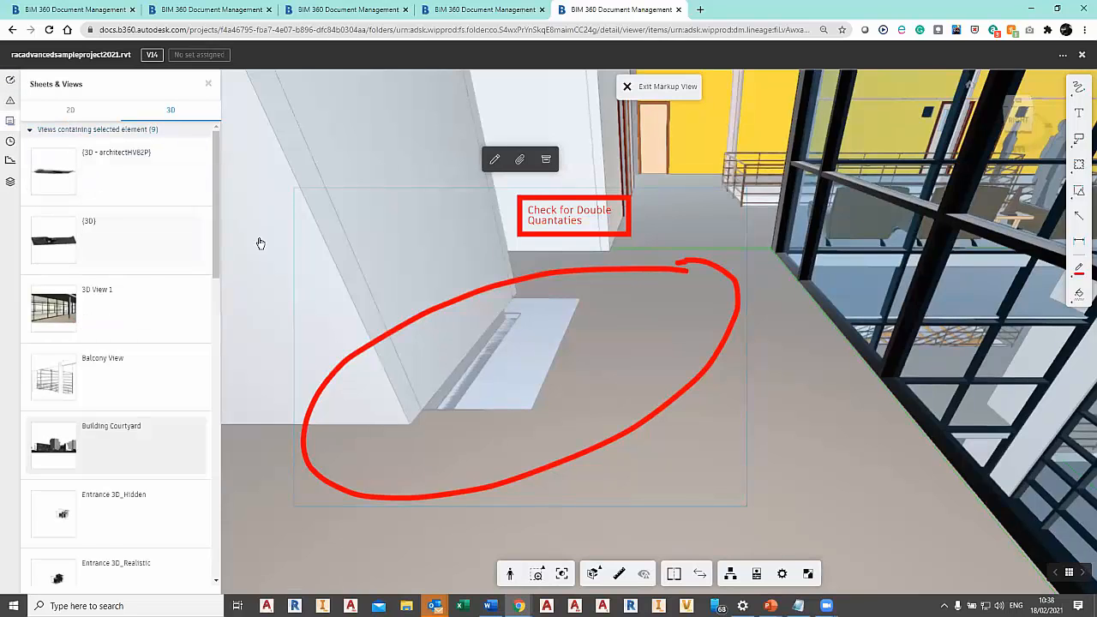
left_click(129, 240)
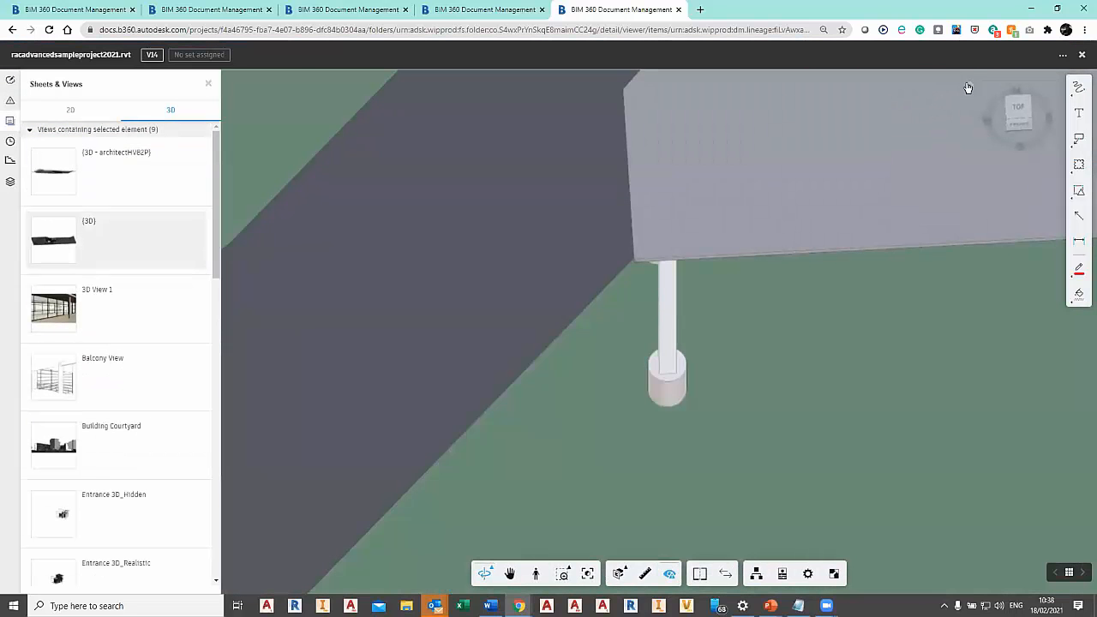
left_click(970, 85)
Hide the blank exterior end wall beside the corner stairwell of the courtyard building.
scroll(691, 350, "up", 3)
left_click_drag(588, 299, 739, 290)
scroll(755, 300, "up", 5)
scroll(744, 288, "up", 6)
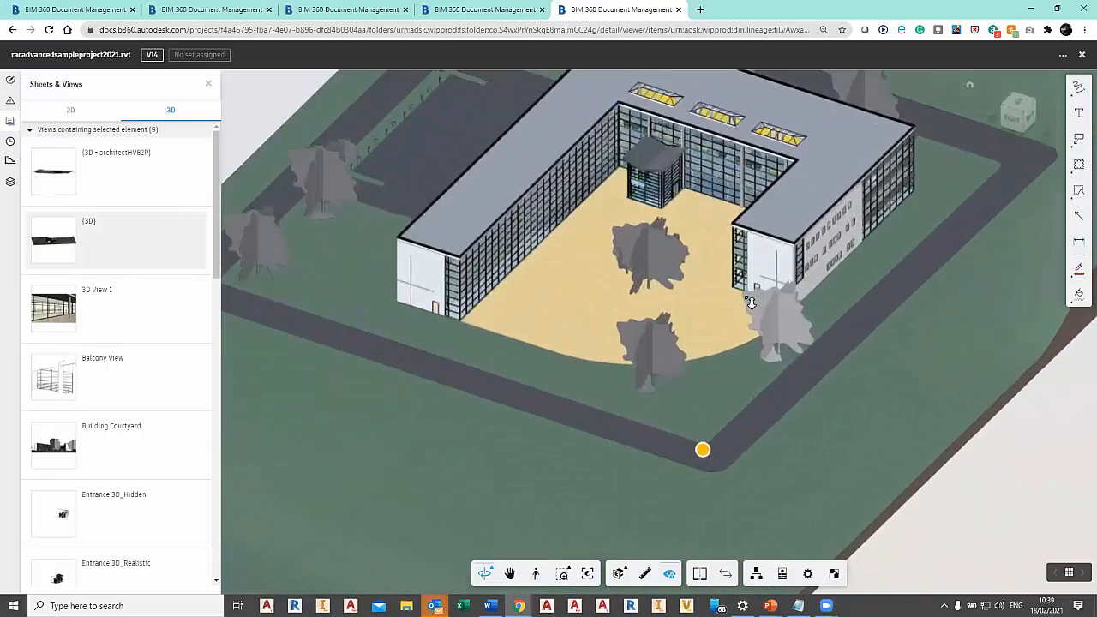
scroll(911, 263, "up", 8)
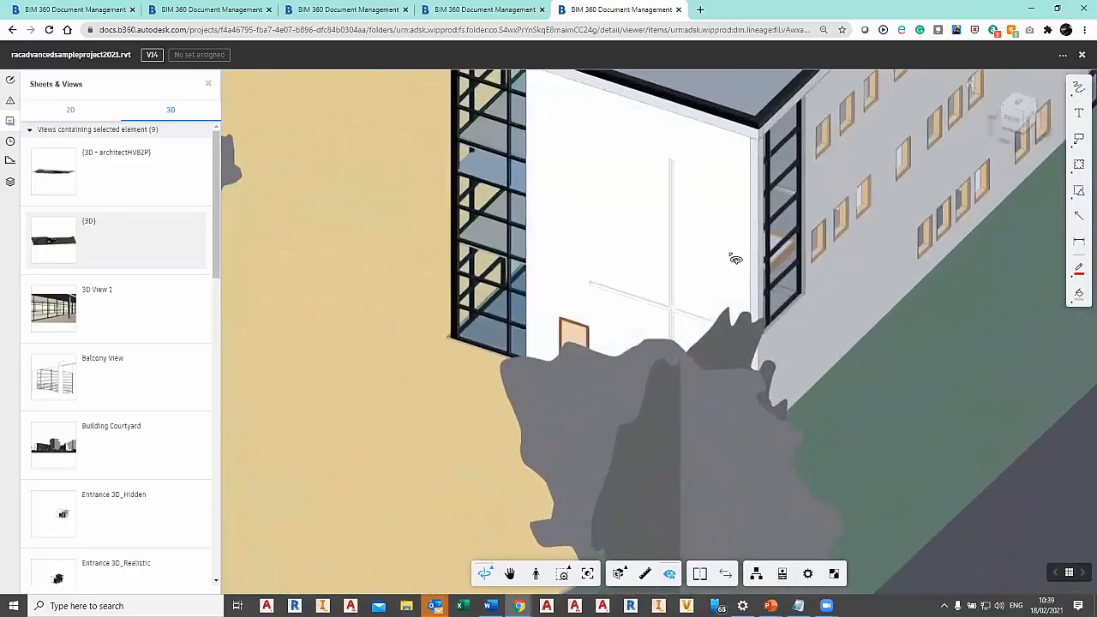
left_click_drag(897, 317, 672, 309)
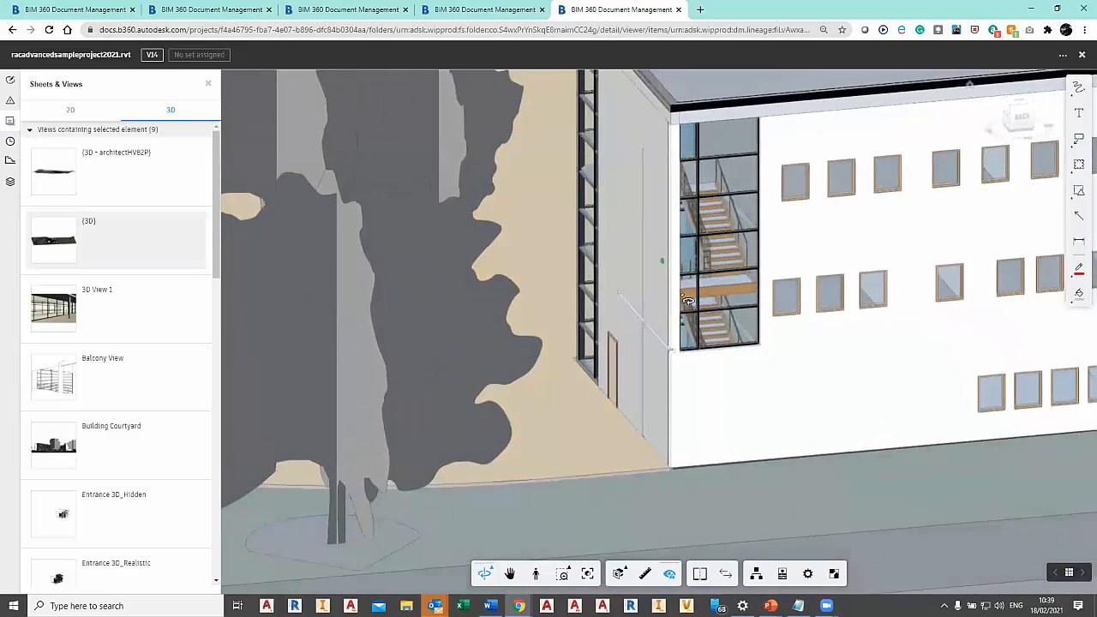
scroll(719, 257, "up", 3)
scroll(725, 258, "up", 1)
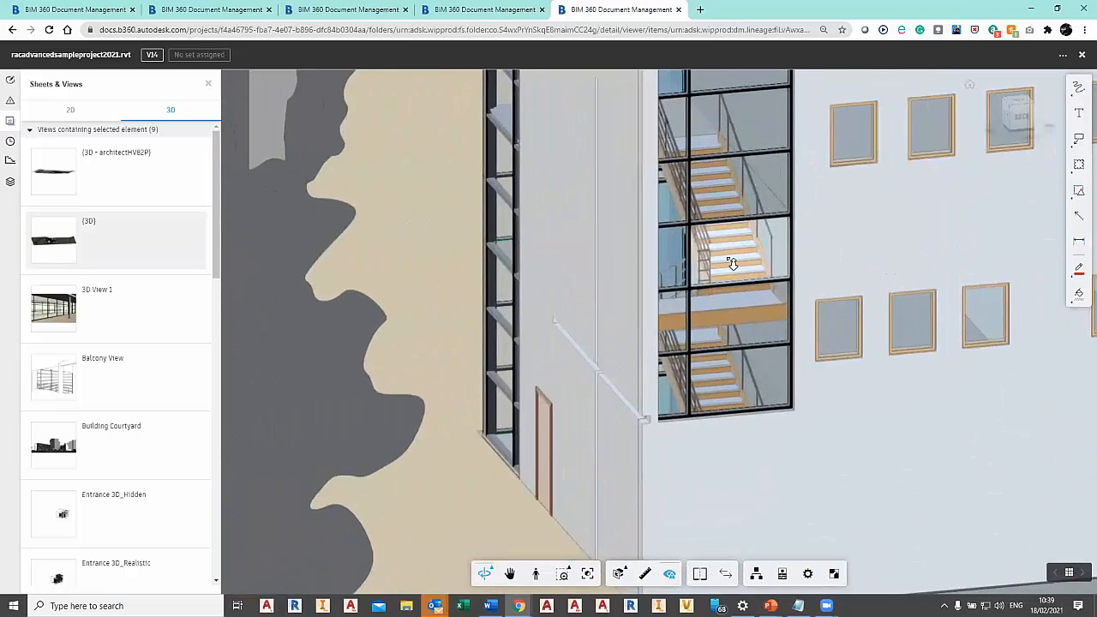
scroll(791, 372, "down", 3)
left_click_drag(820, 388, 679, 244)
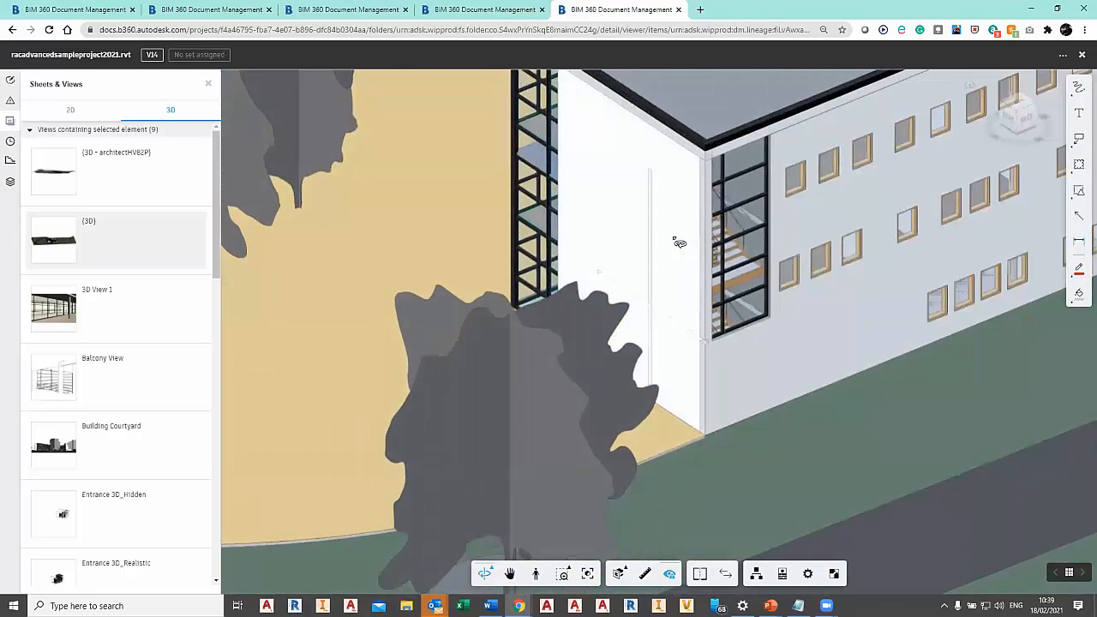
left_click(679, 243)
right_click(676, 260)
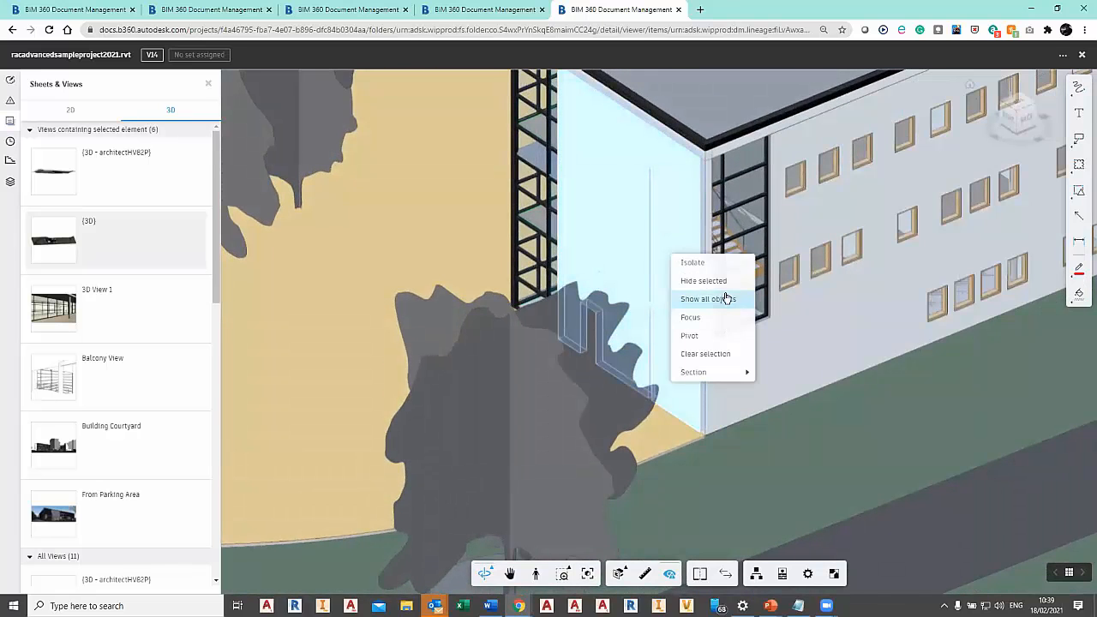
left_click(726, 282)
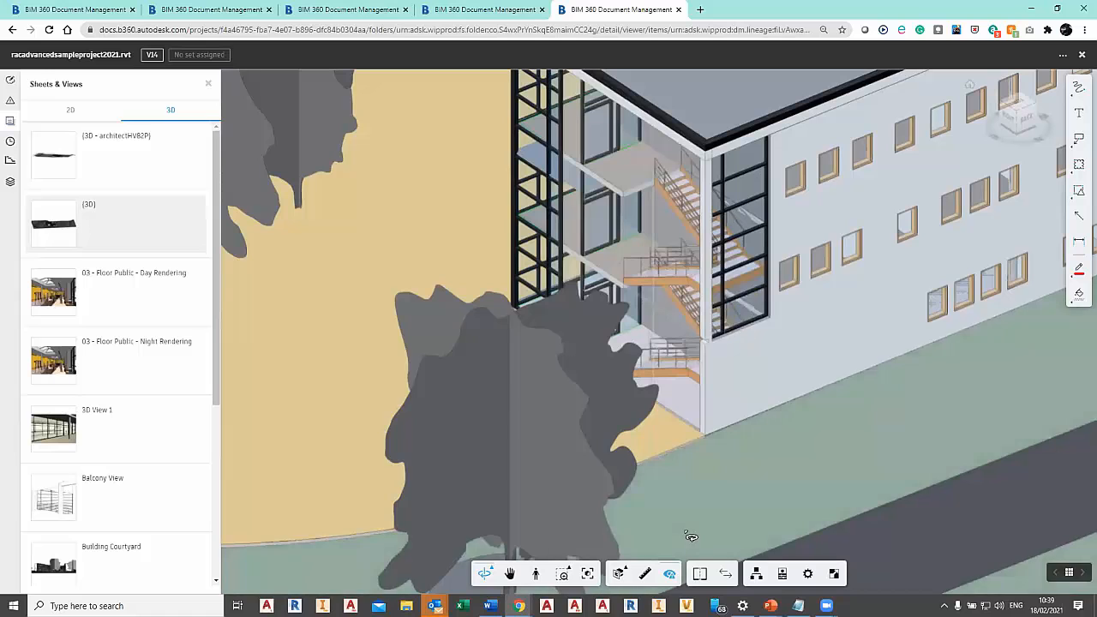
Open the Model Browser and use it to hide the long exterior Basic Wall that holds the rows of windows.
left_click(758, 580)
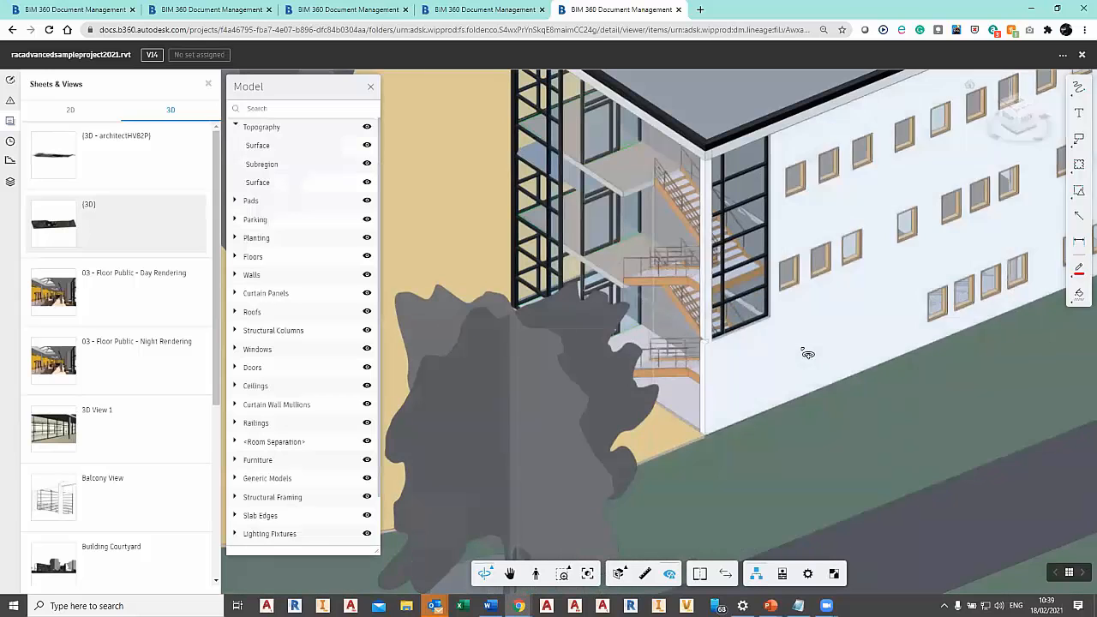
left_click(808, 353)
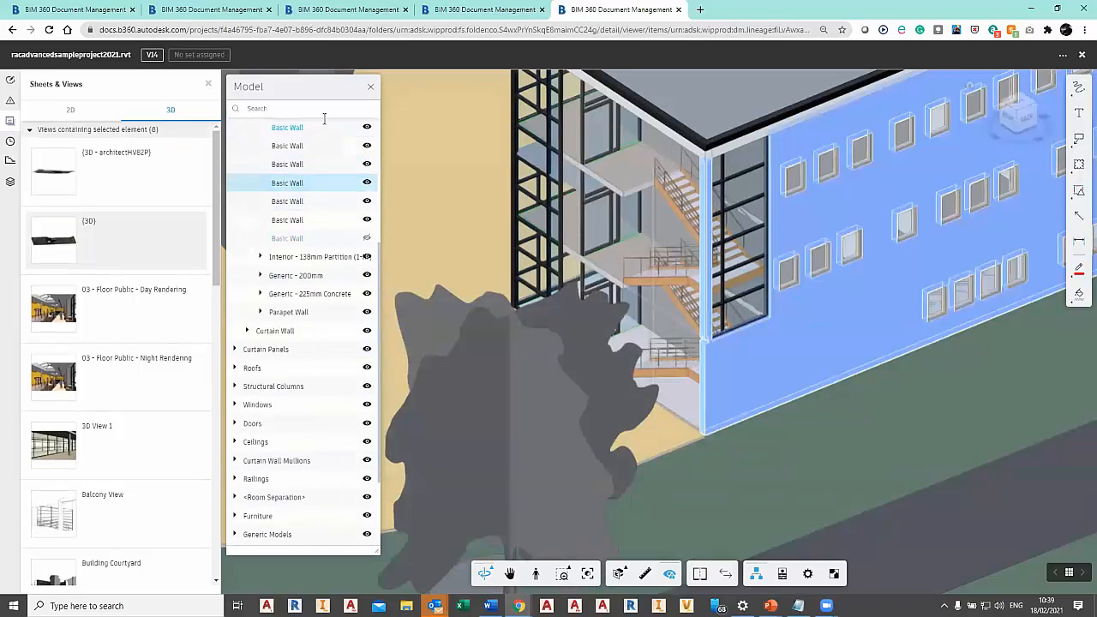
left_click(368, 128)
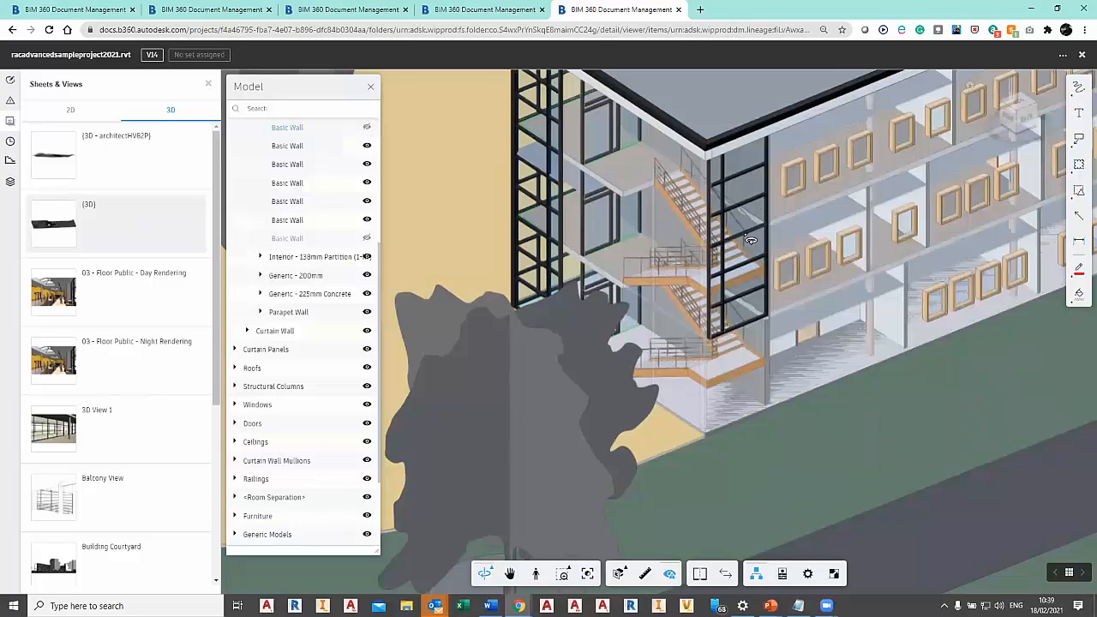
Hide the entire Curtain Wall that glazes the corner stairwell, including its panels and mullions.
left_click(754, 249)
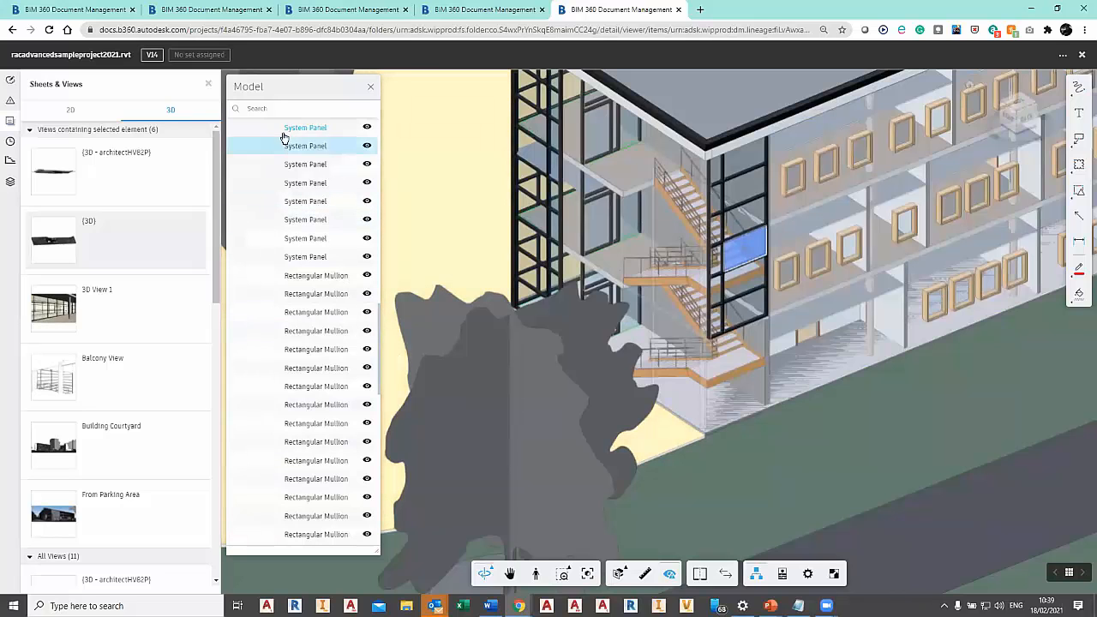
scroll(380, 331, "up", 3)
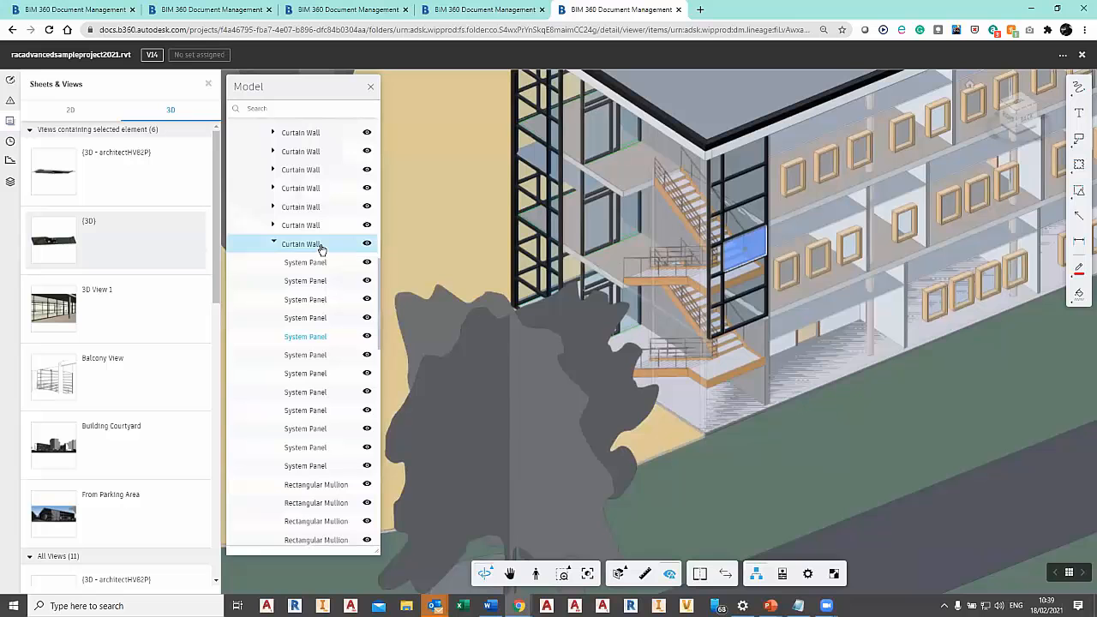
left_click(368, 246)
Draw a tall red revision cloud around the stair flights and railings in the exposed stairwell.
scroll(755, 290, "up", 3)
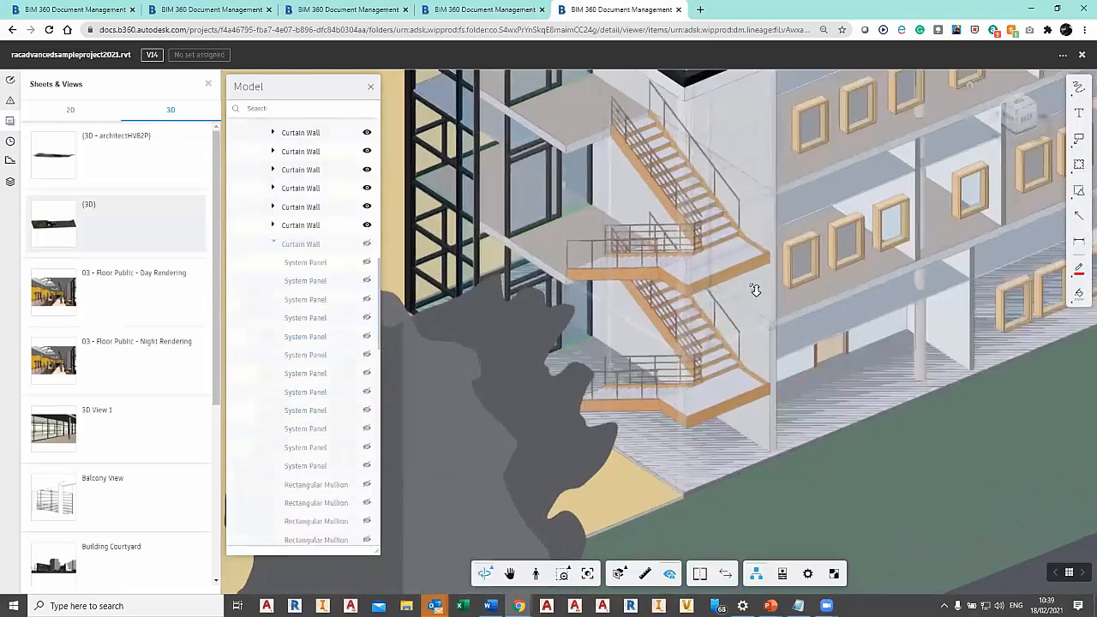
scroll(747, 300, "up", 3)
scroll(706, 294, "up", 5)
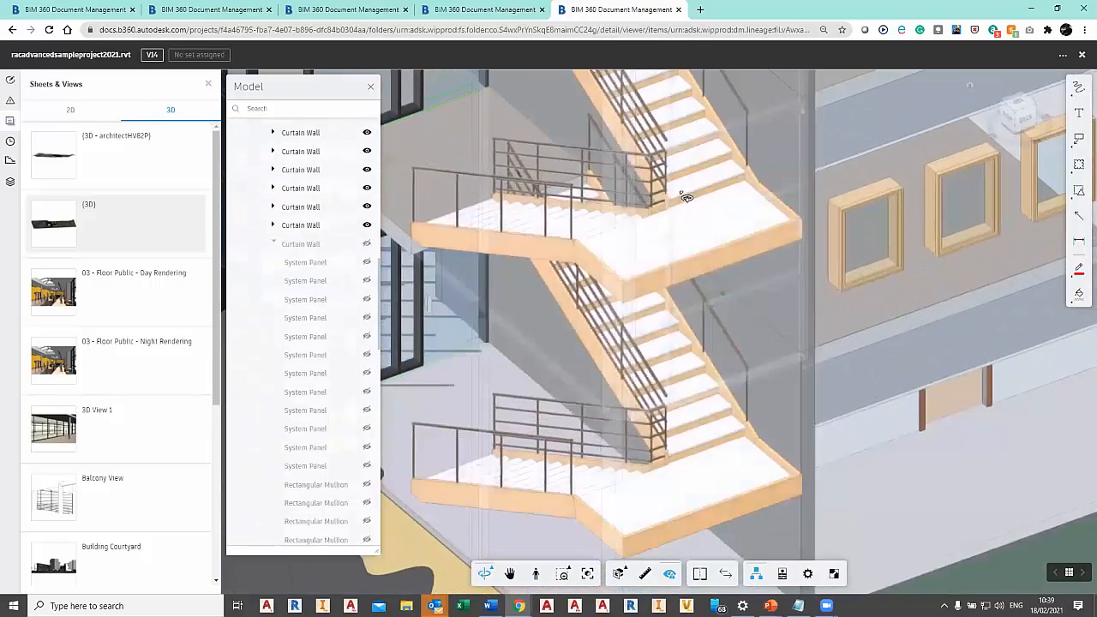
left_click(1079, 165)
left_click_drag(613, 106, 676, 169)
left_click_drag(732, 298, 724, 477)
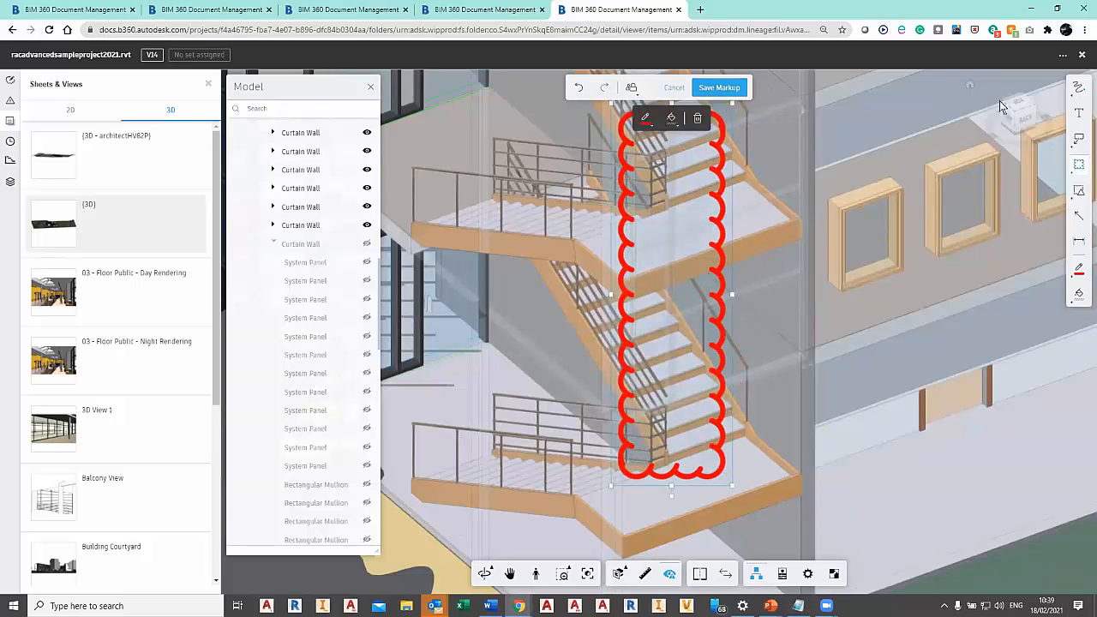
Add a text markup beside the top of the cloud reading "Check Railing".
left_click(1079, 112)
left_click_drag(730, 143, 789, 186)
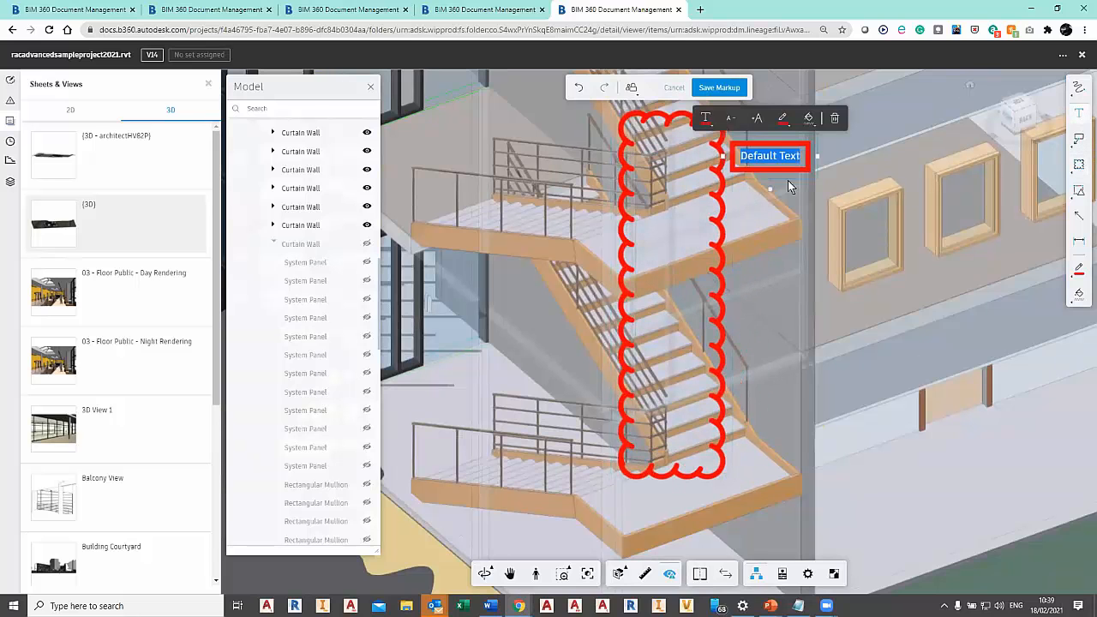
key("BackSpace")
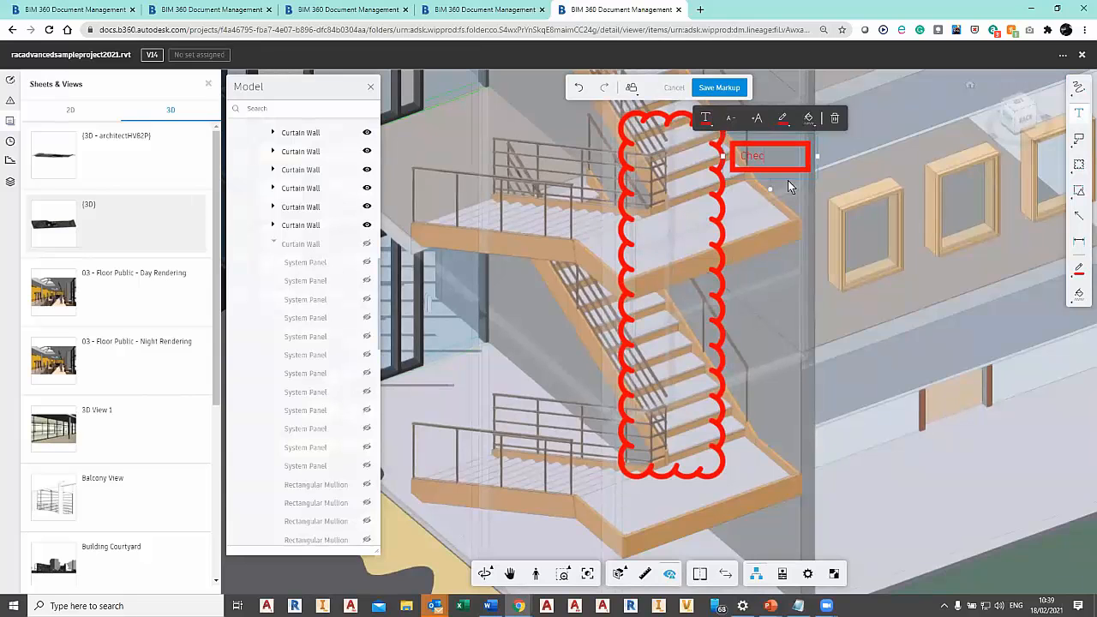
type("Checj Railing")
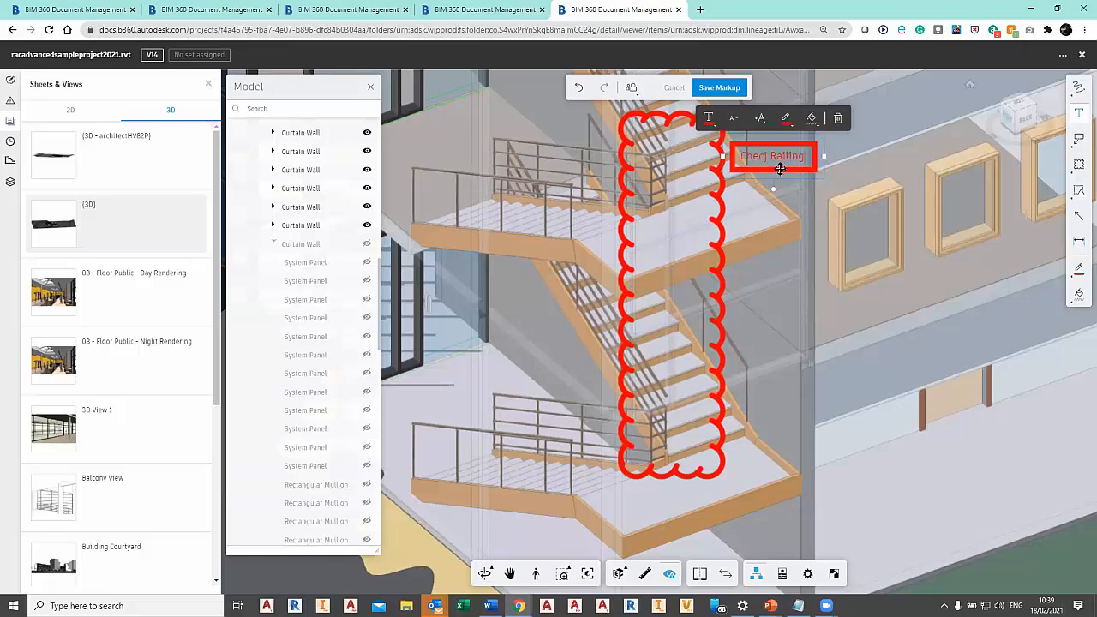
type("k")
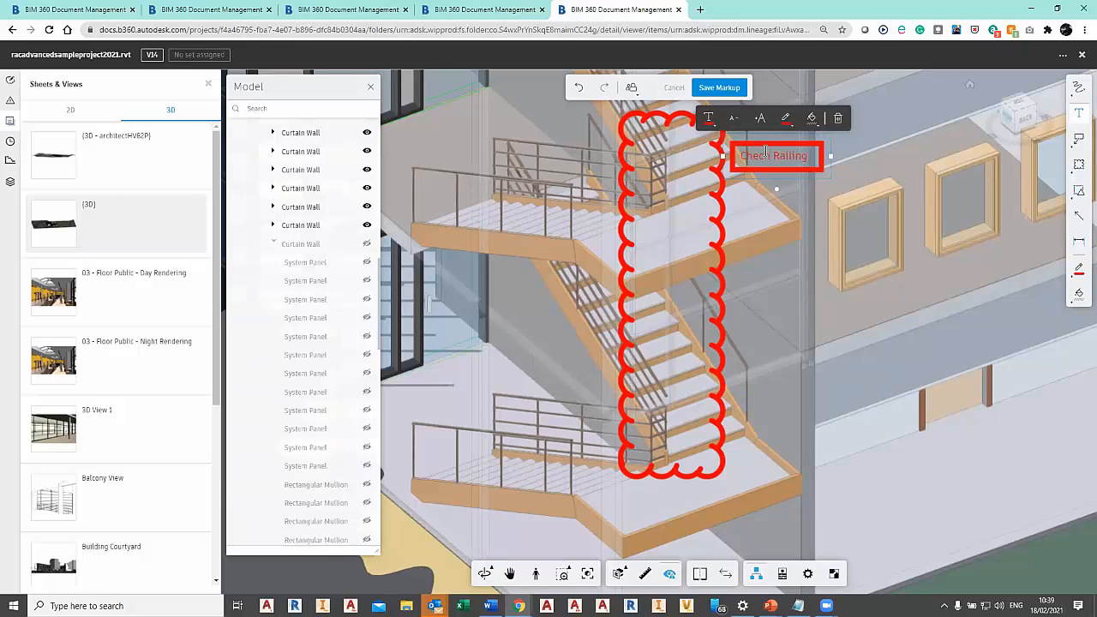
left_click(861, 225)
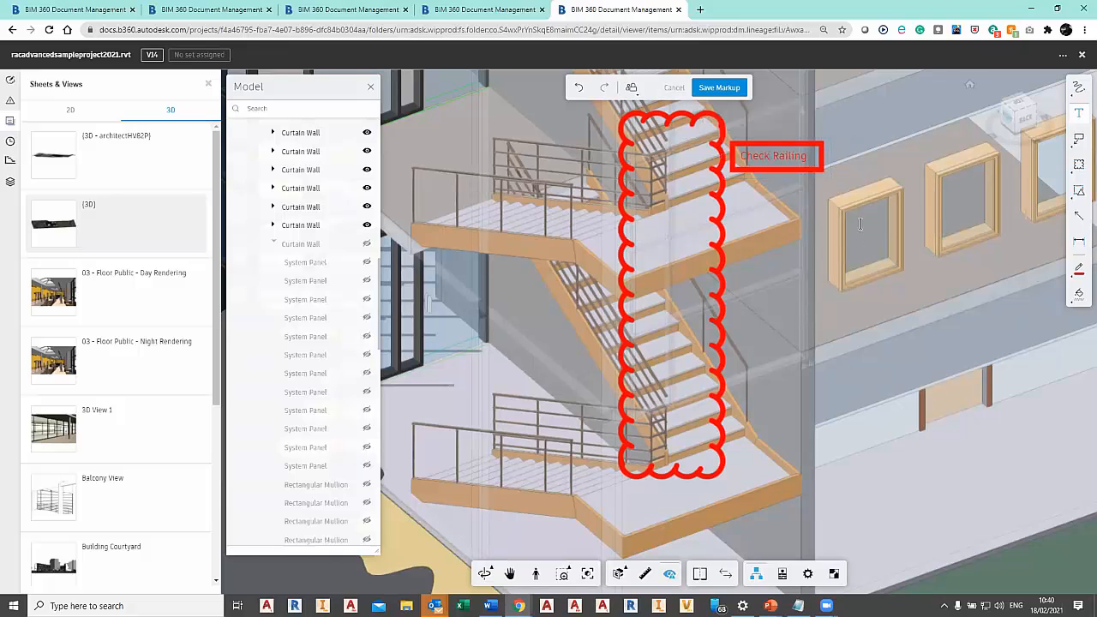
Give the "Check Railing" text a pink colour and a cyan border, shift it slightly up and away from the cloud, and save the markup.
left_click(797, 180)
left_click(713, 117)
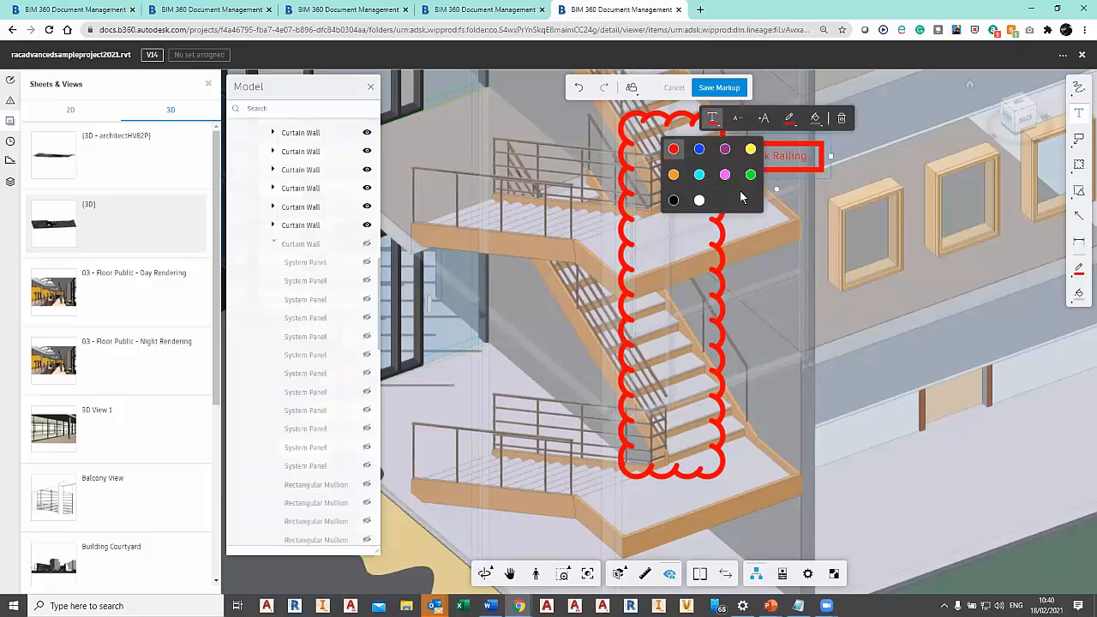
left_click(789, 118)
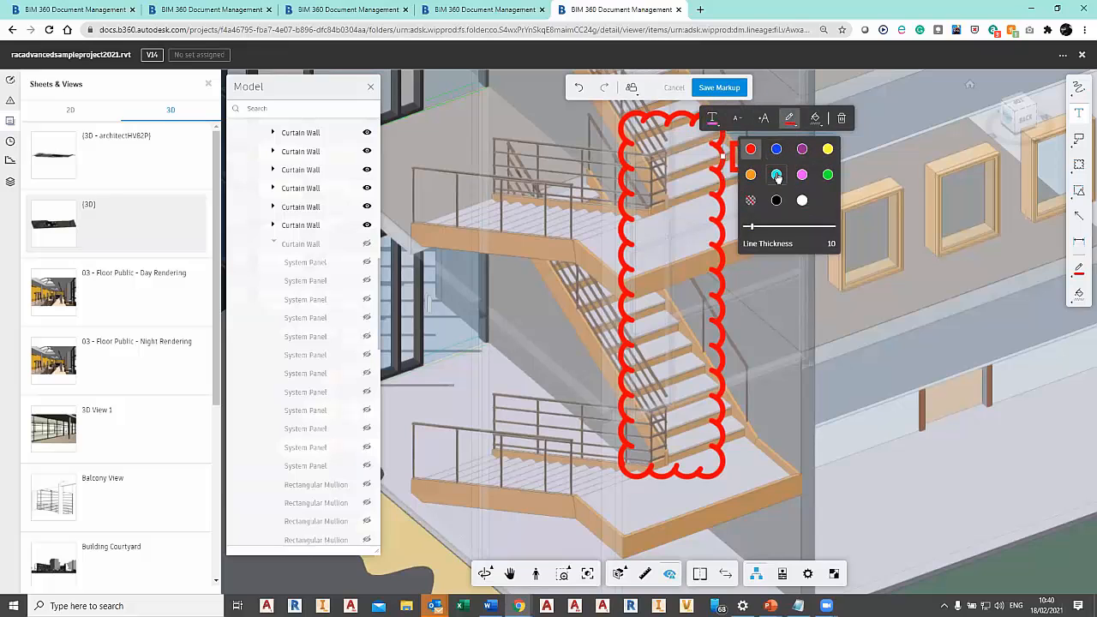
left_click(777, 175)
left_click(802, 156)
left_click_drag(790, 179, 805, 164)
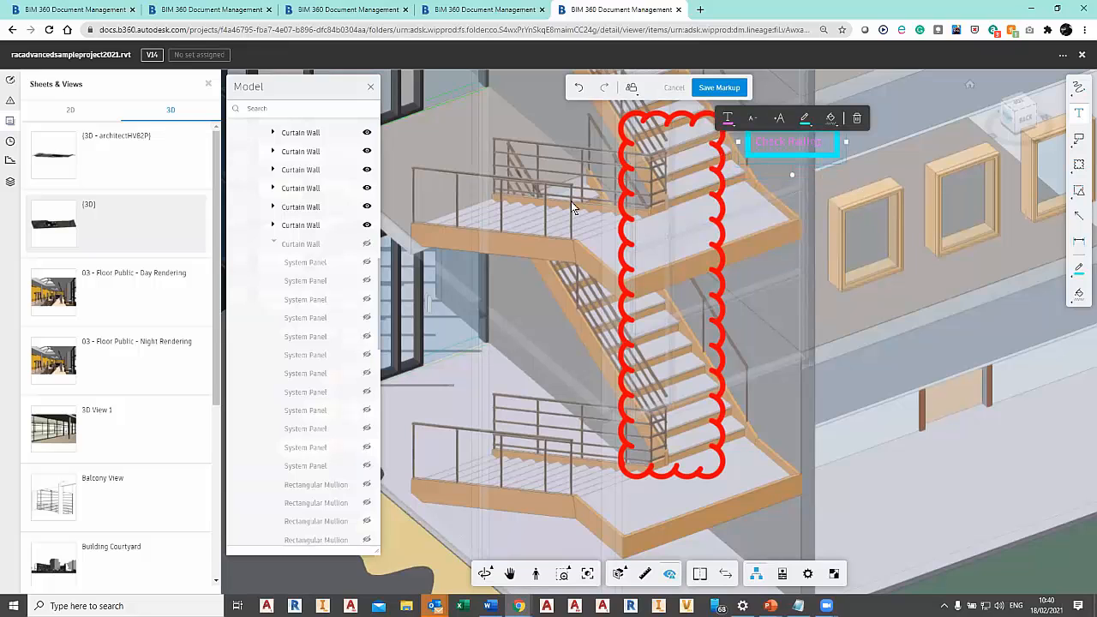
left_click(713, 89)
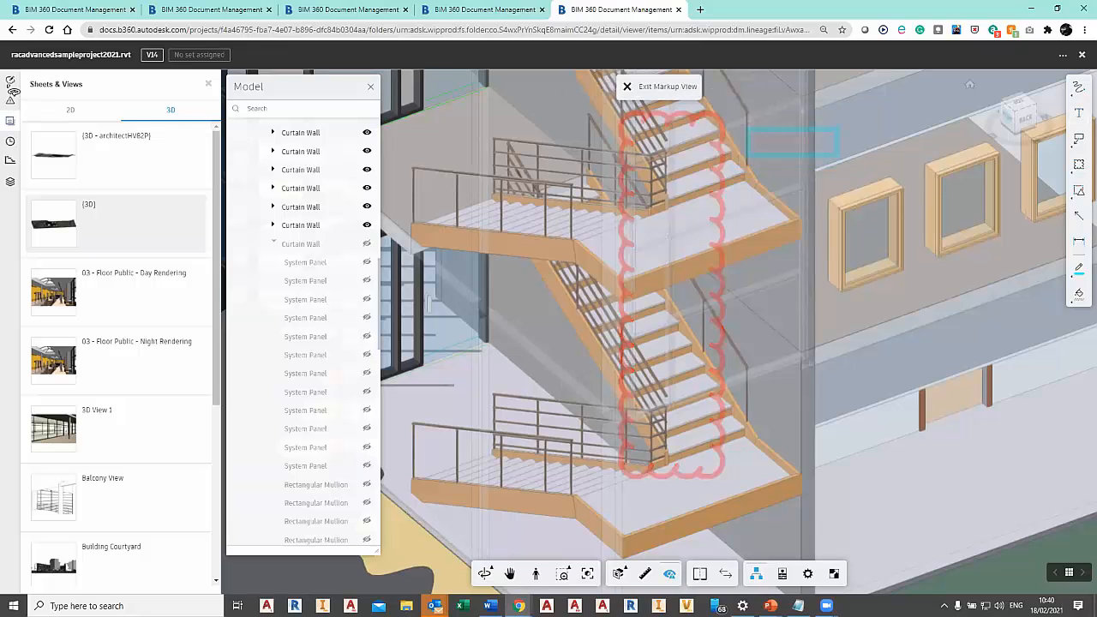
Show all hidden objects, and recall the saved view of the V14 {3D} markup from the markups list.
left_click(11, 83)
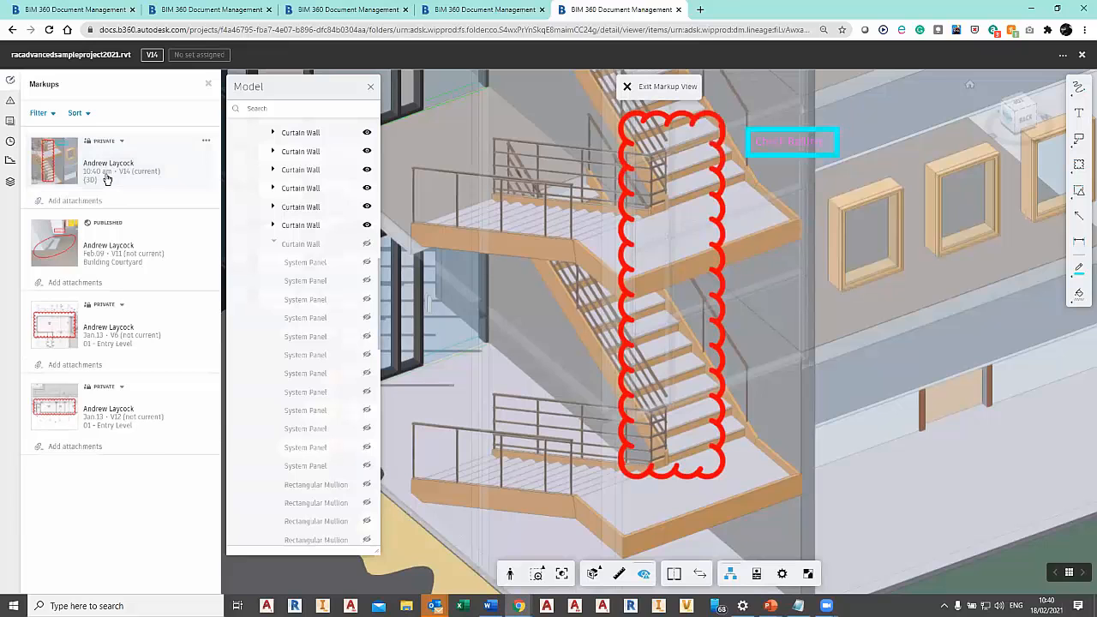
right_click(977, 424)
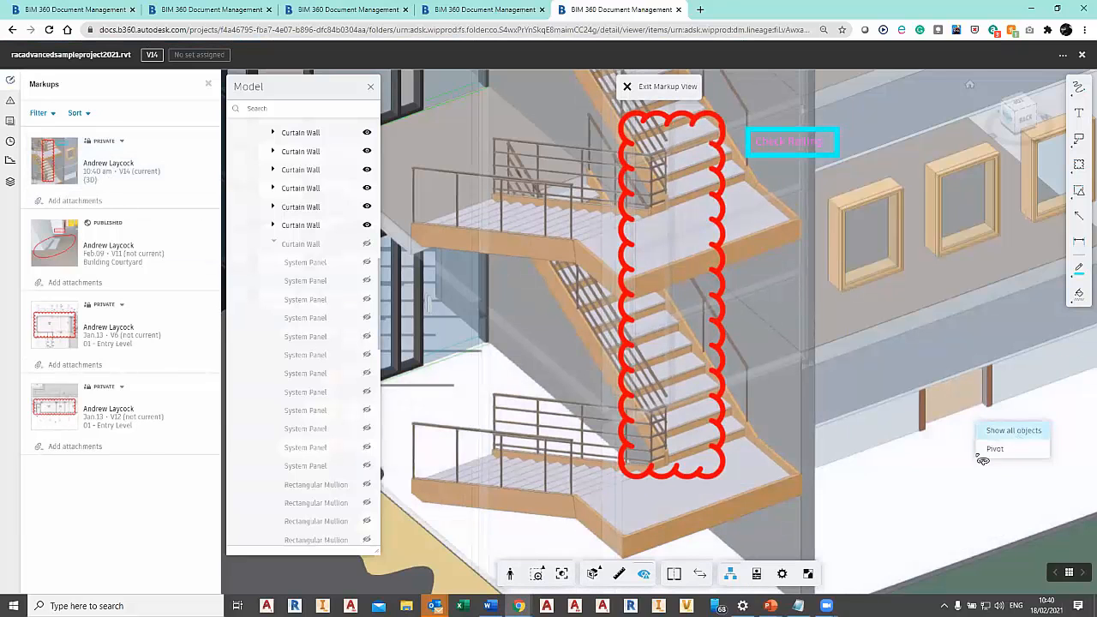
left_click(1013, 431)
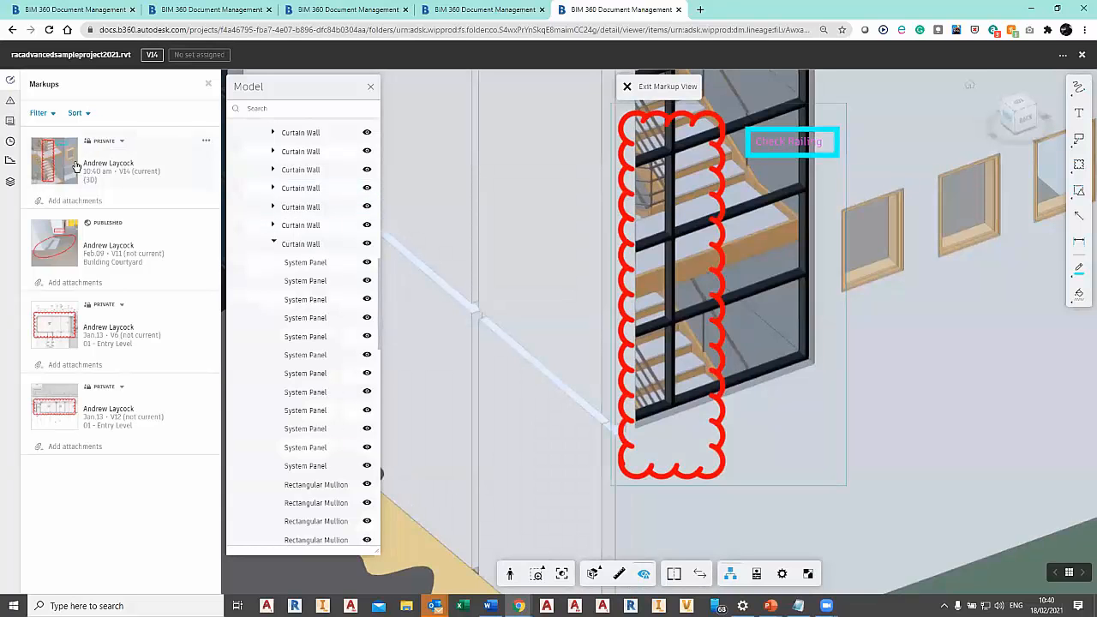
left_click(75, 165)
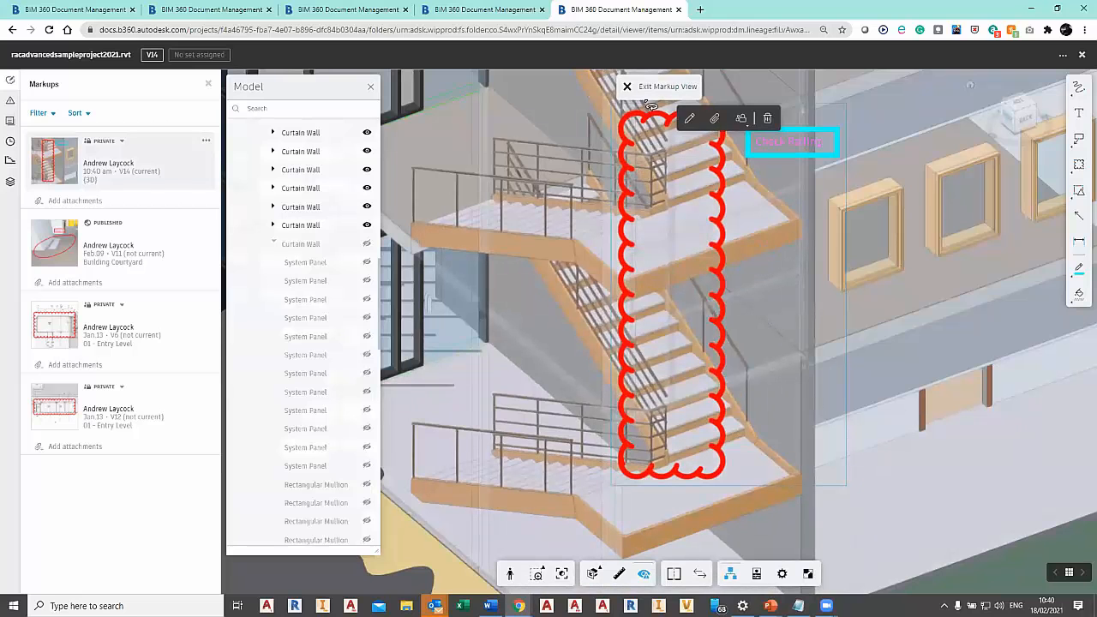
left_click(649, 89)
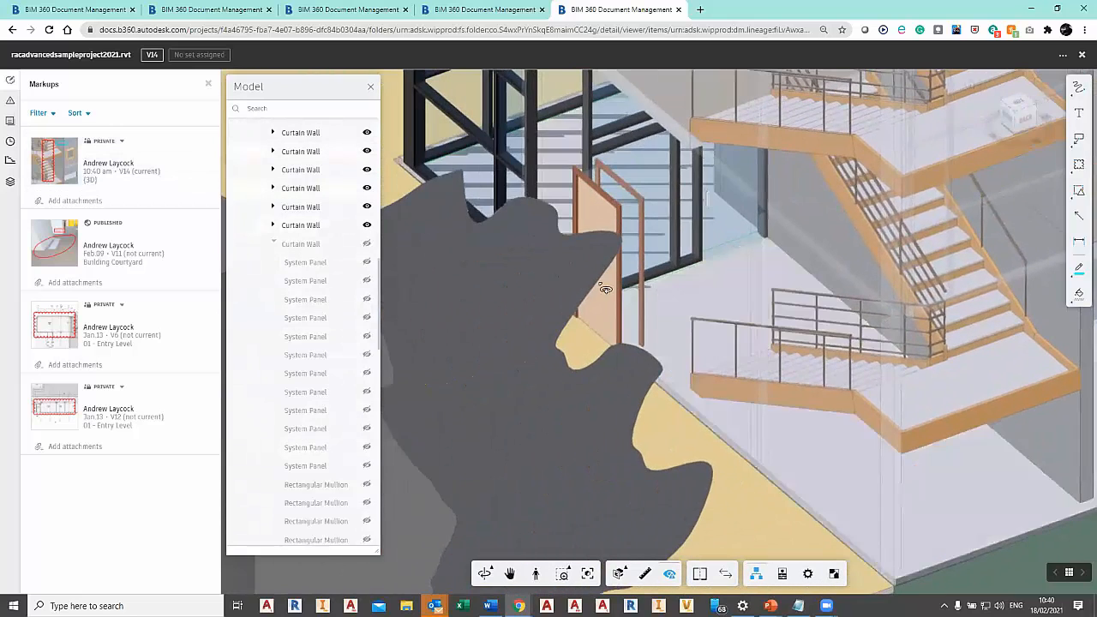
Hide the deciduous tree that stands in front of the ground-floor door and stairwell.
left_click_drag(605, 289, 745, 317)
scroll(744, 343, "down", 1)
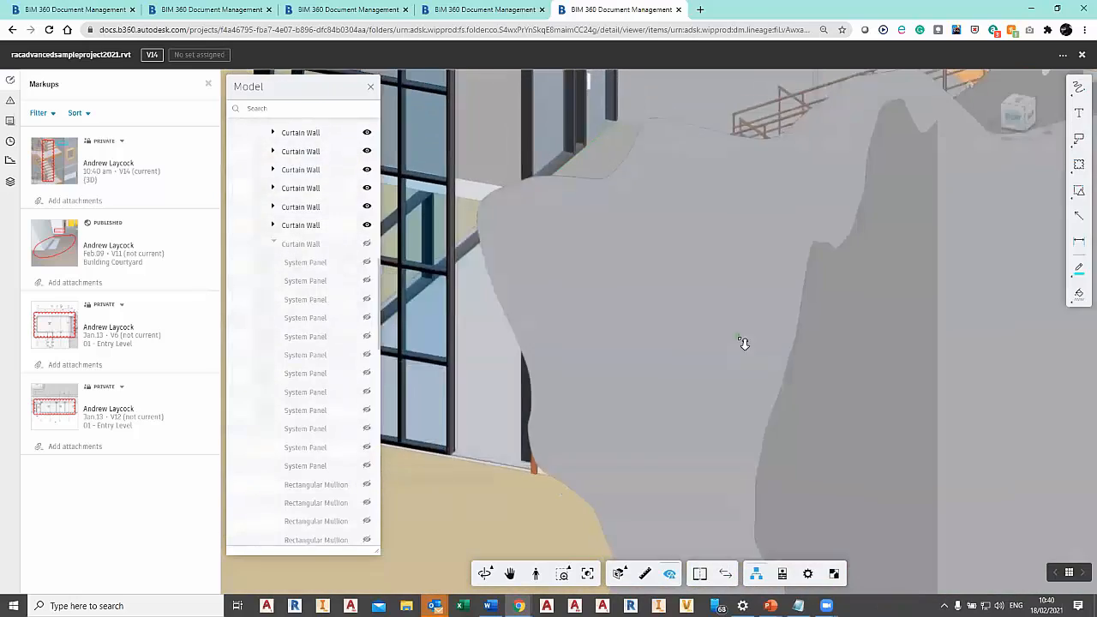
left_click(808, 441)
right_click(853, 397)
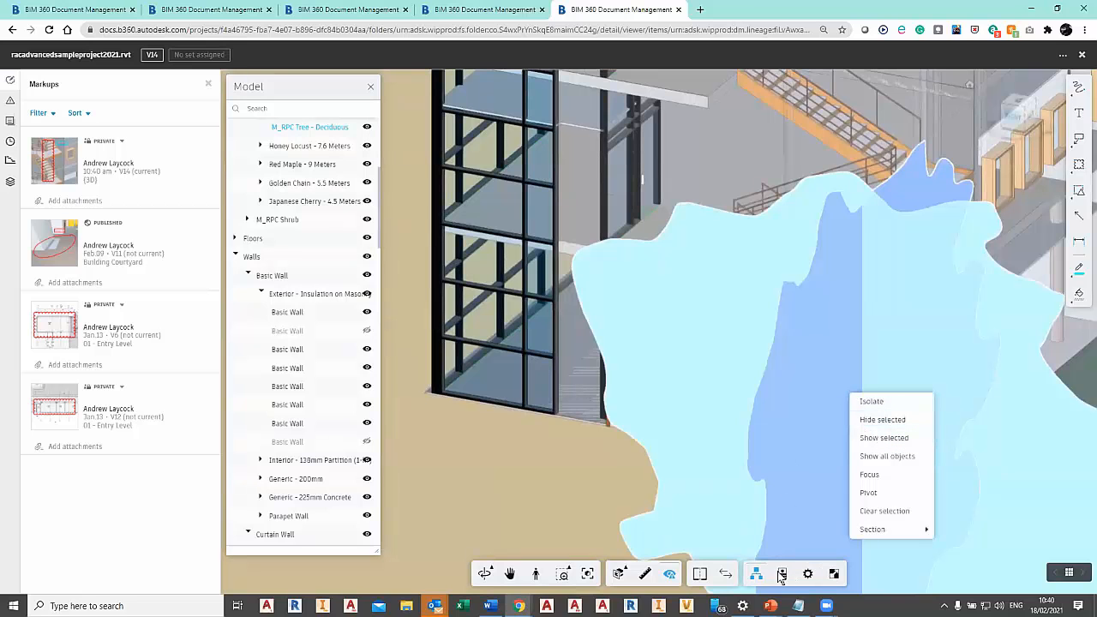
left_click(883, 419)
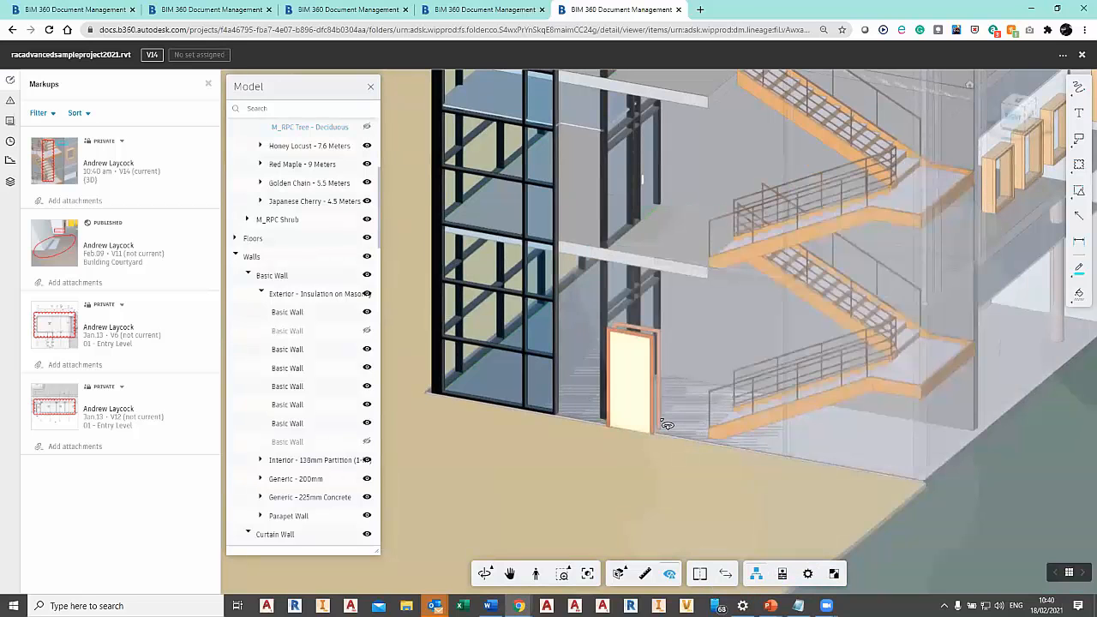
left_click_drag(686, 433, 708, 439)
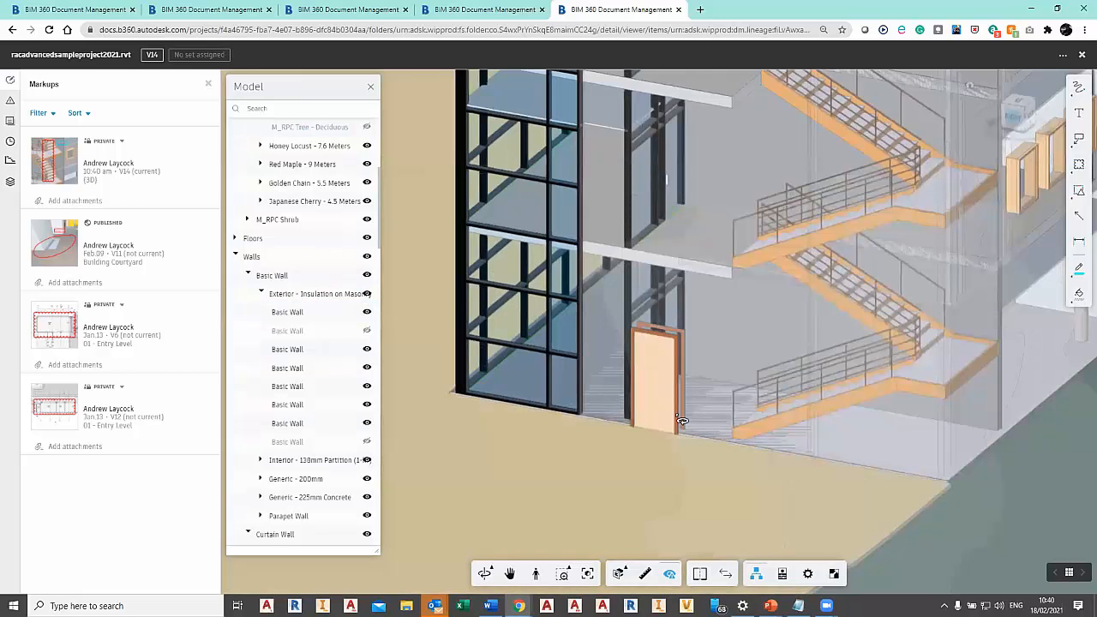
Restore all hidden objects, and hide only the deciduous tree standing in front of the ground-floor door again.
key("Escape")
key("Escape")
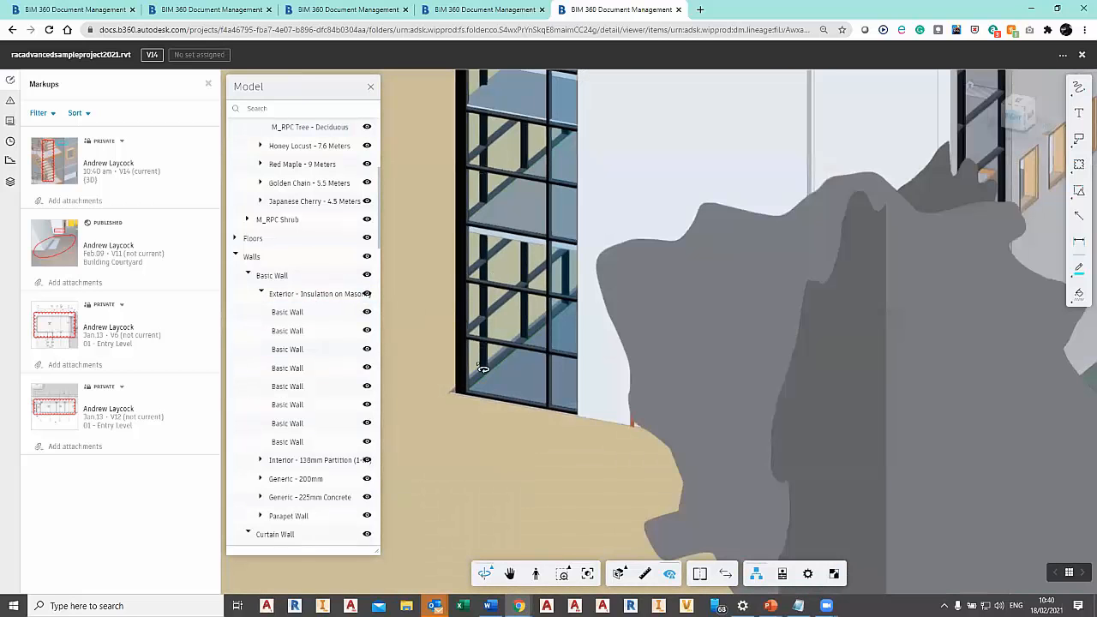
right_click(447, 389)
left_click(480, 395)
left_click(809, 508)
right_click(809, 507)
left_click(845, 492)
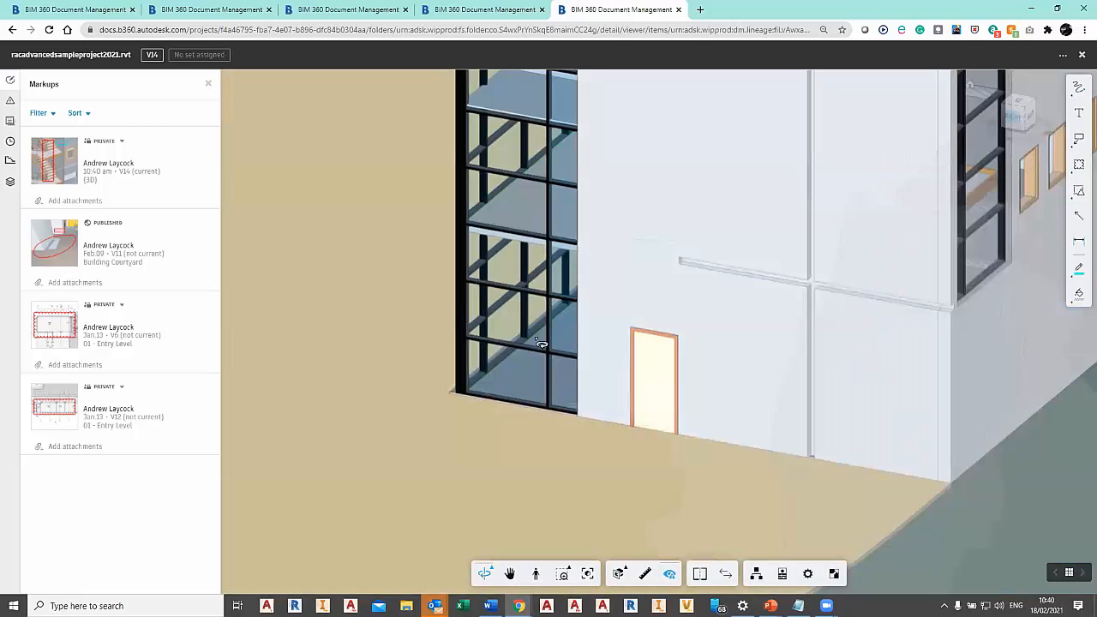
Start a new Design issue pinned on the ground-floor door and title it "Add VP".
left_click(10, 102)
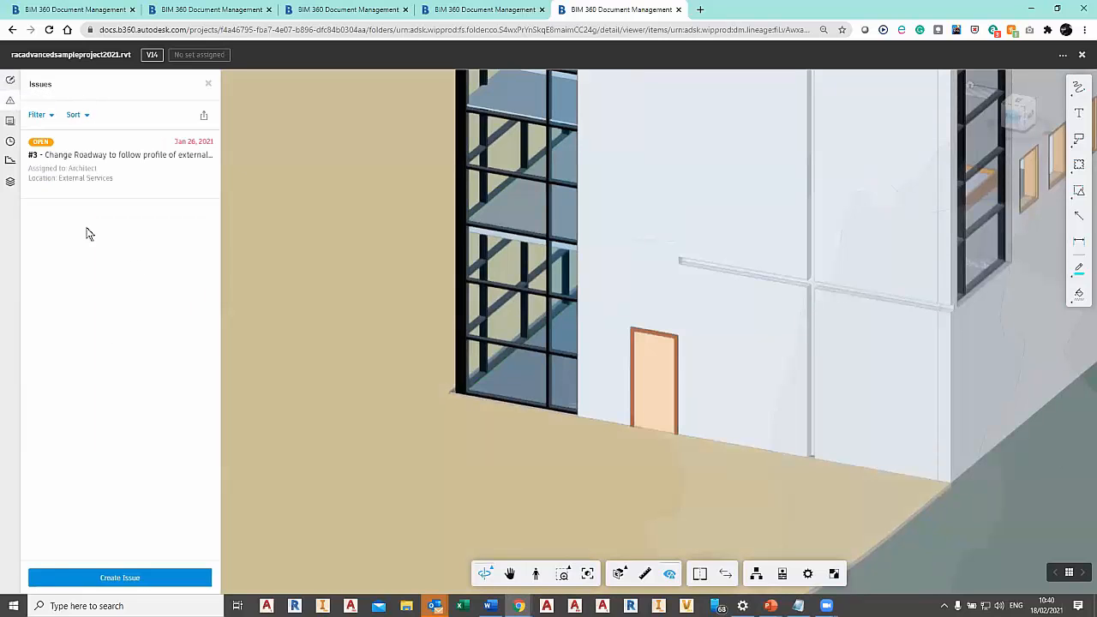
left_click(128, 577)
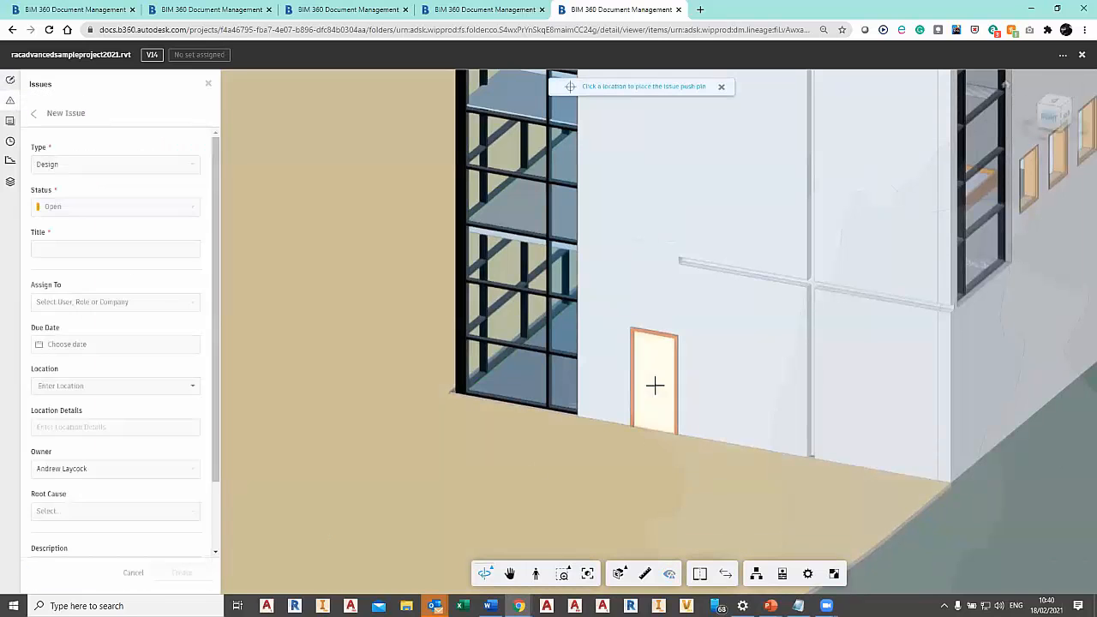
left_click(653, 382)
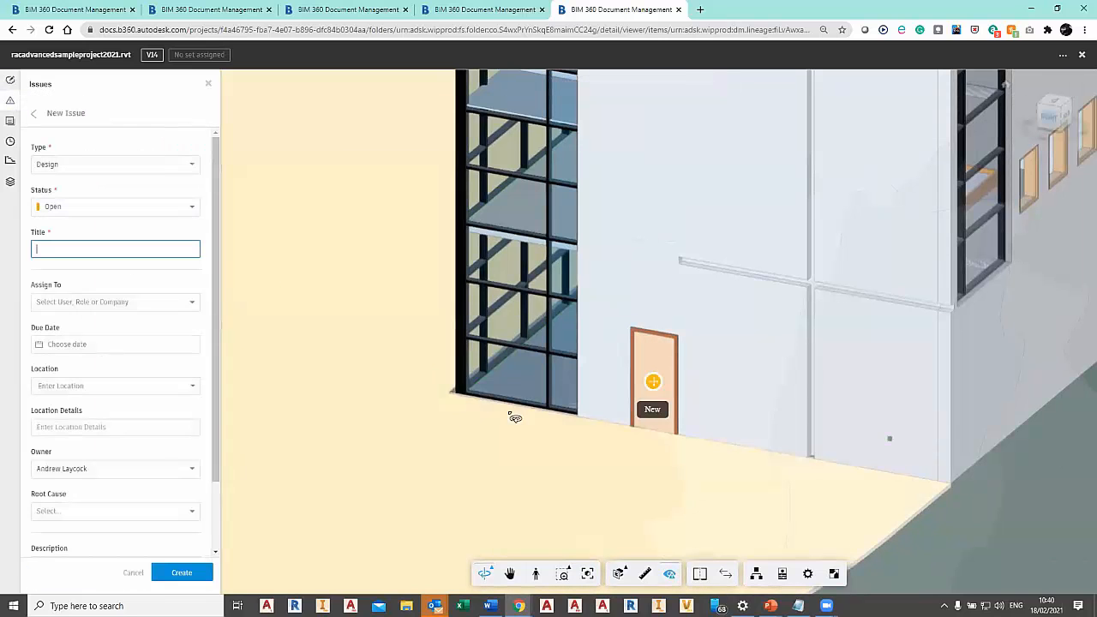
left_click(95, 253)
type("Add VP")
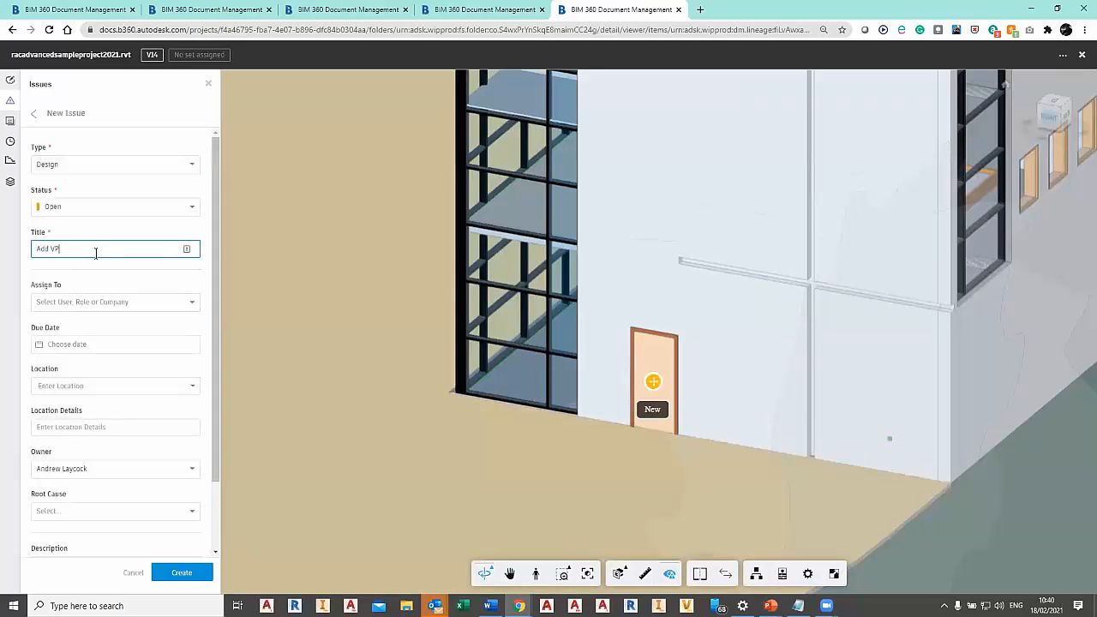
Assign the new issue to the same person as its owner and set the due date to Feb 24, 2021.
left_click(154, 301)
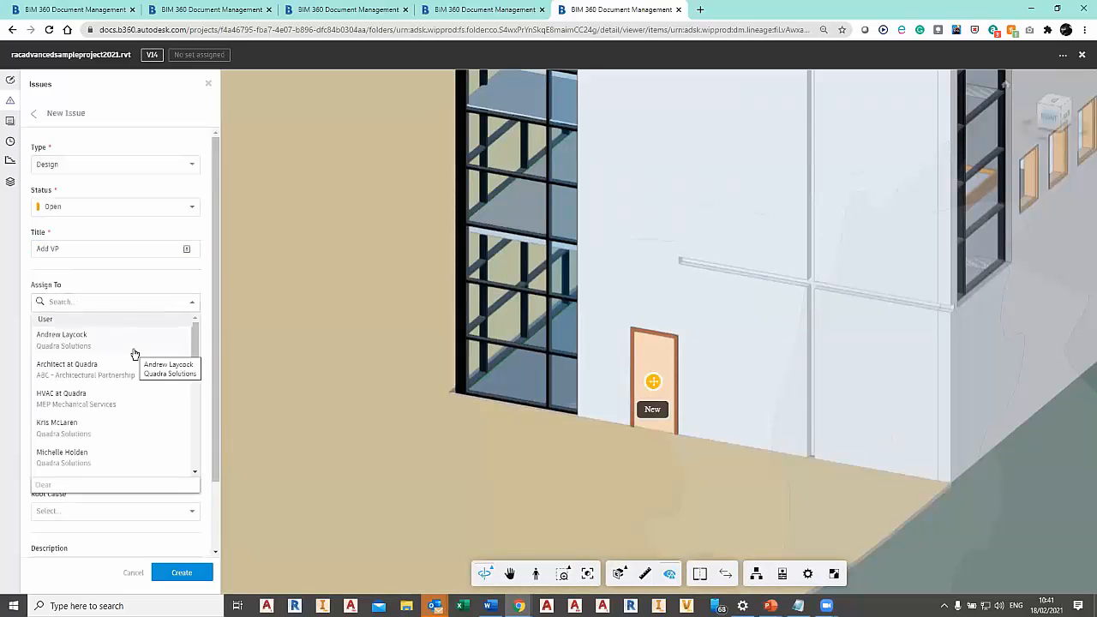
left_click_drag(196, 384, 194, 349)
left_click(98, 347)
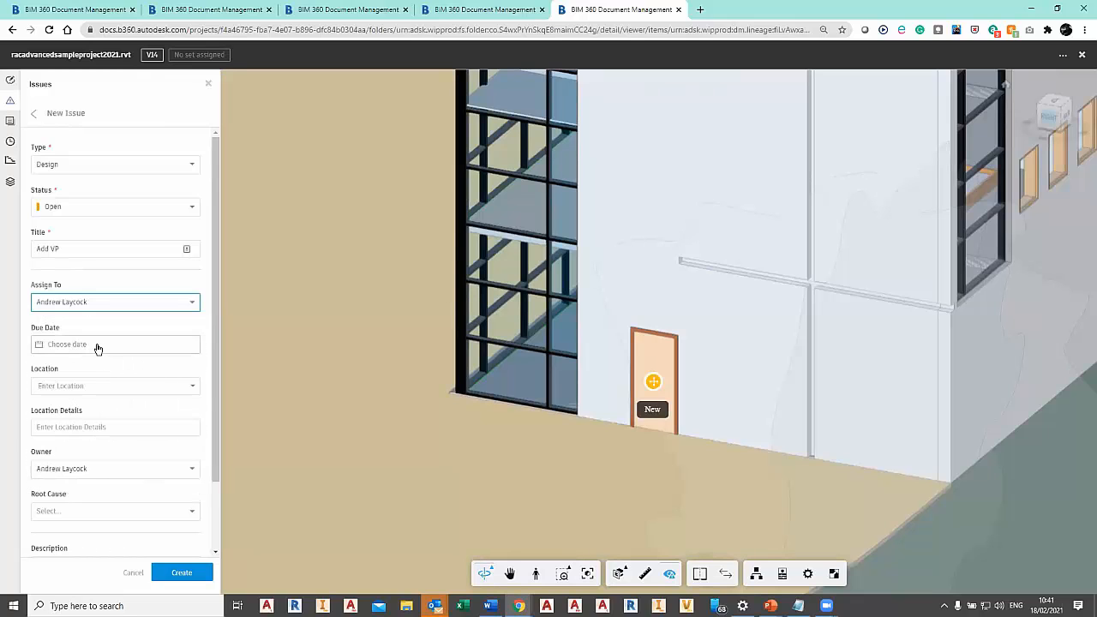
left_click(98, 347)
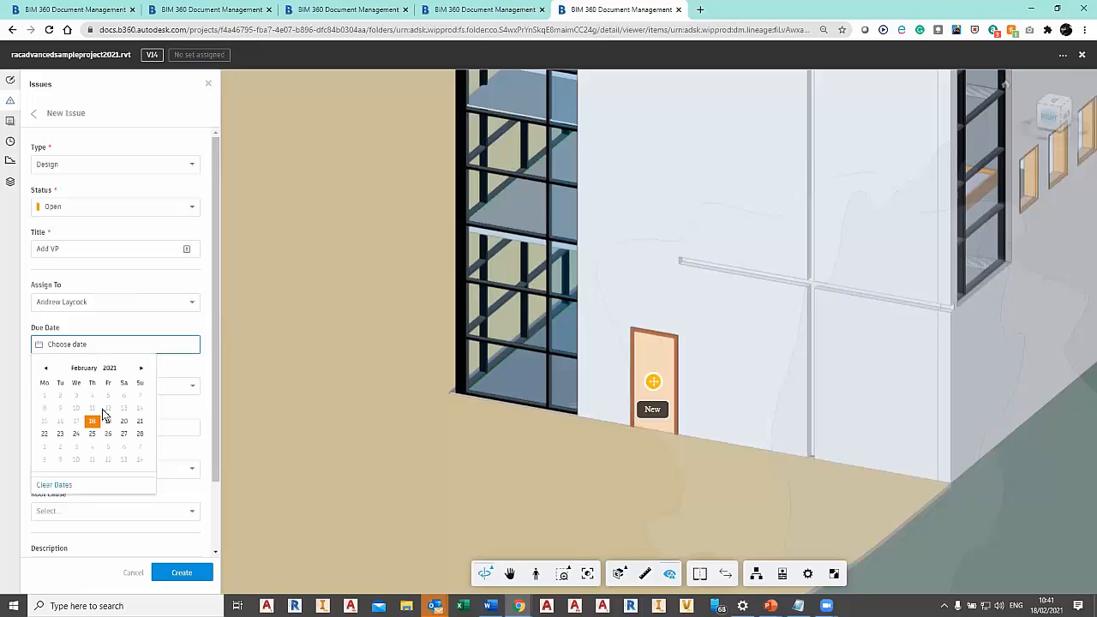
left_click(76, 434)
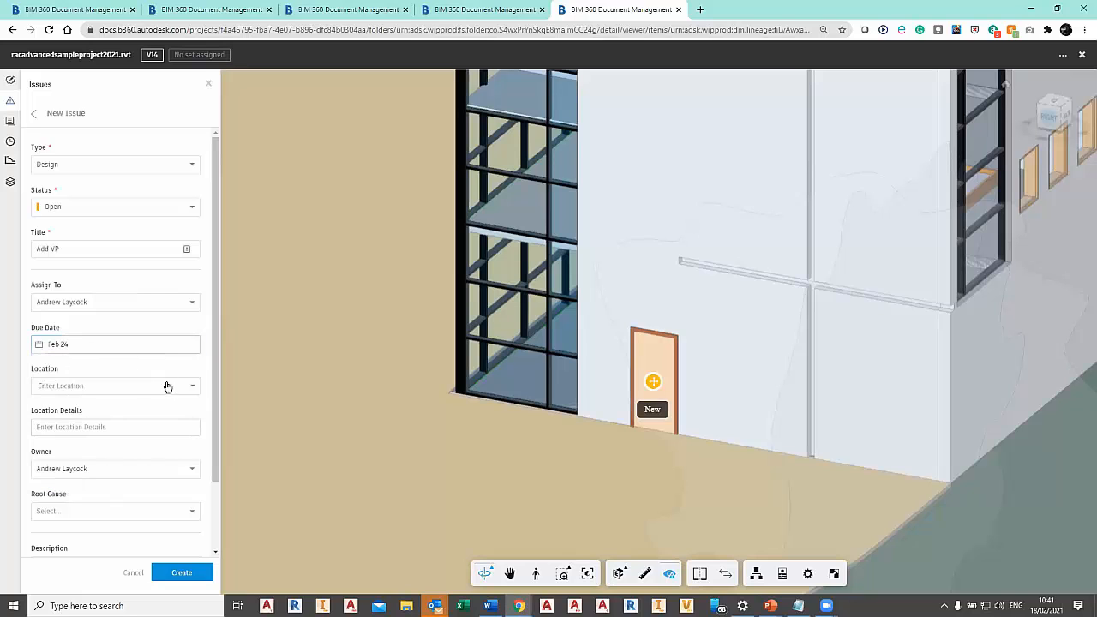
Set the issue's location to External Services and its root cause to Code Compliance, and create the issue.
left_click_drag(214, 353, 218, 407)
left_click(107, 319)
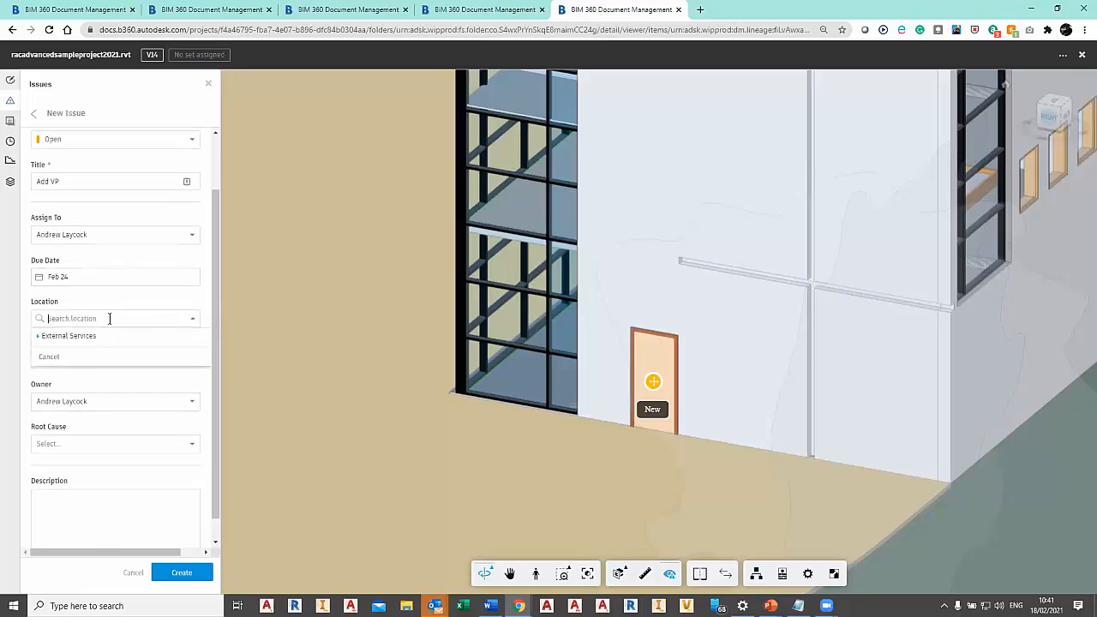
left_click(87, 343)
left_click(162, 360)
left_click_drag(215, 360, 215, 372)
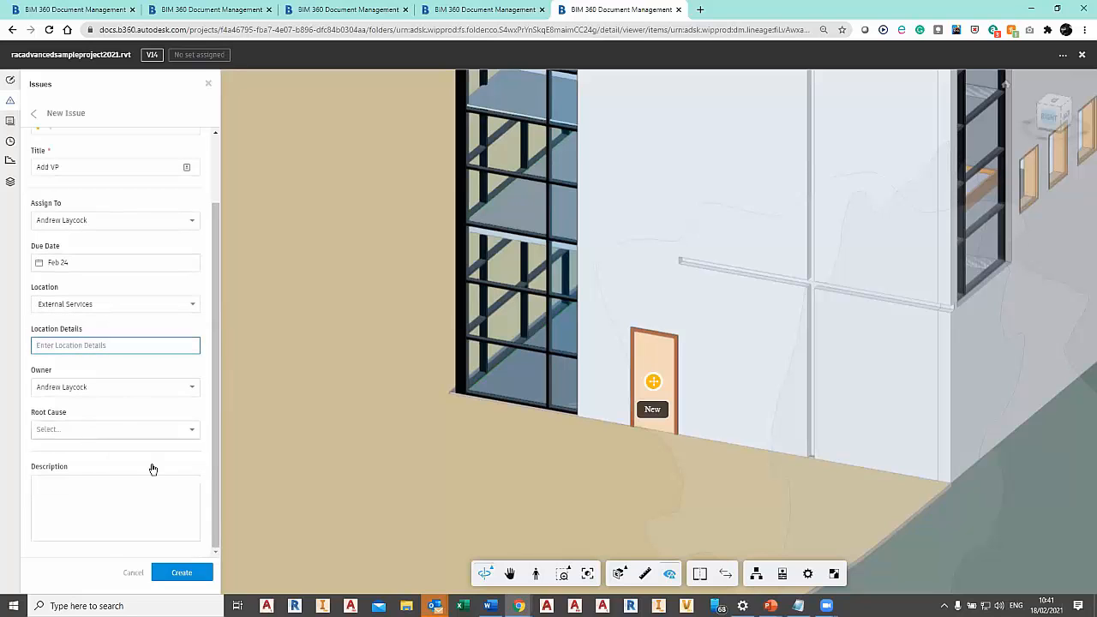
left_click(87, 429)
left_click(86, 531)
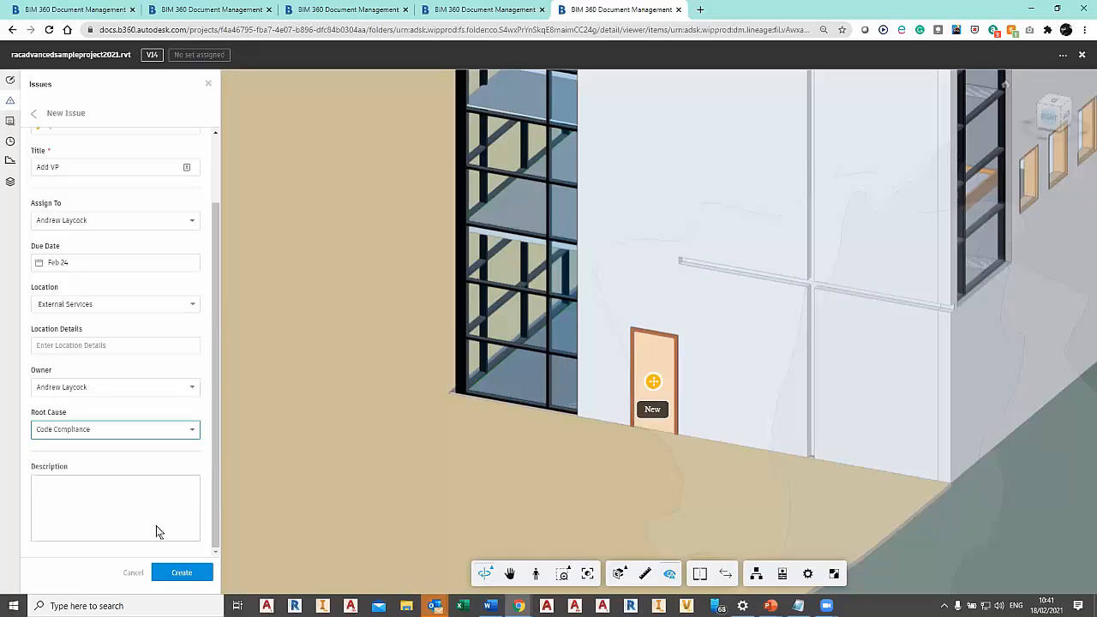
left_click(184, 572)
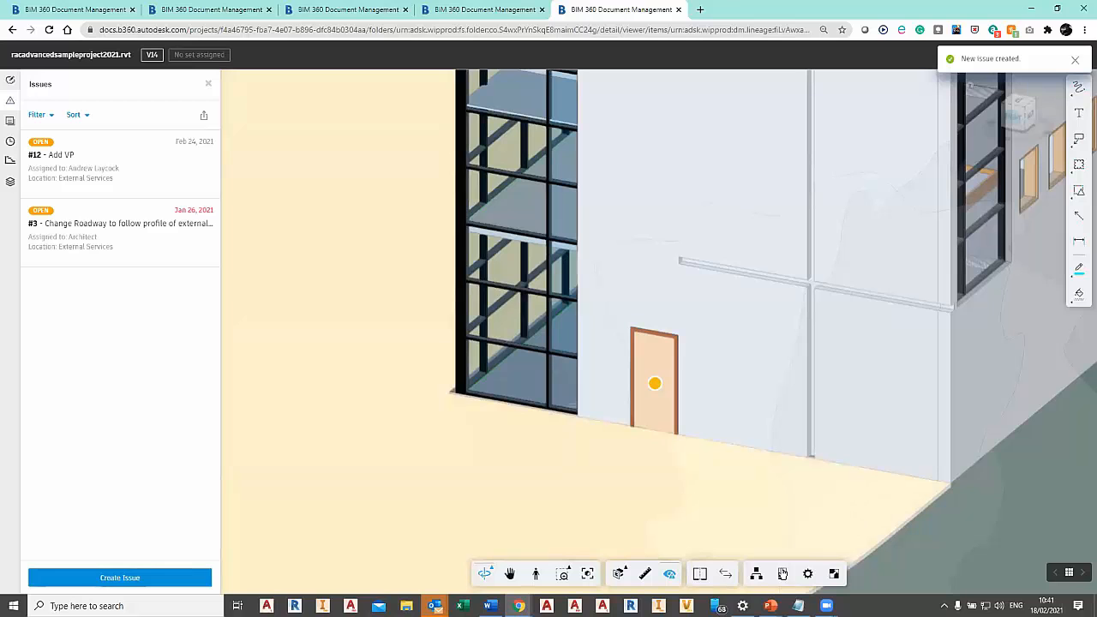
Inspect the properties of the {3D} view, the exterior wall, the ground-floor door and a curtain wall mullion, and close the properties.
left_click(783, 580)
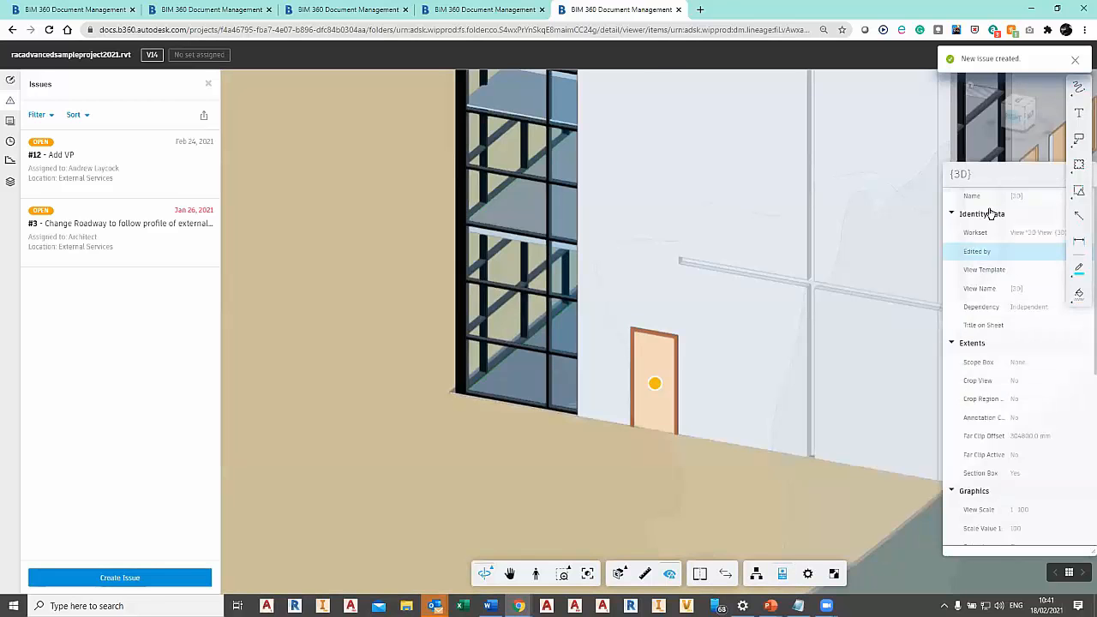
left_click_drag(1000, 174, 286, 108)
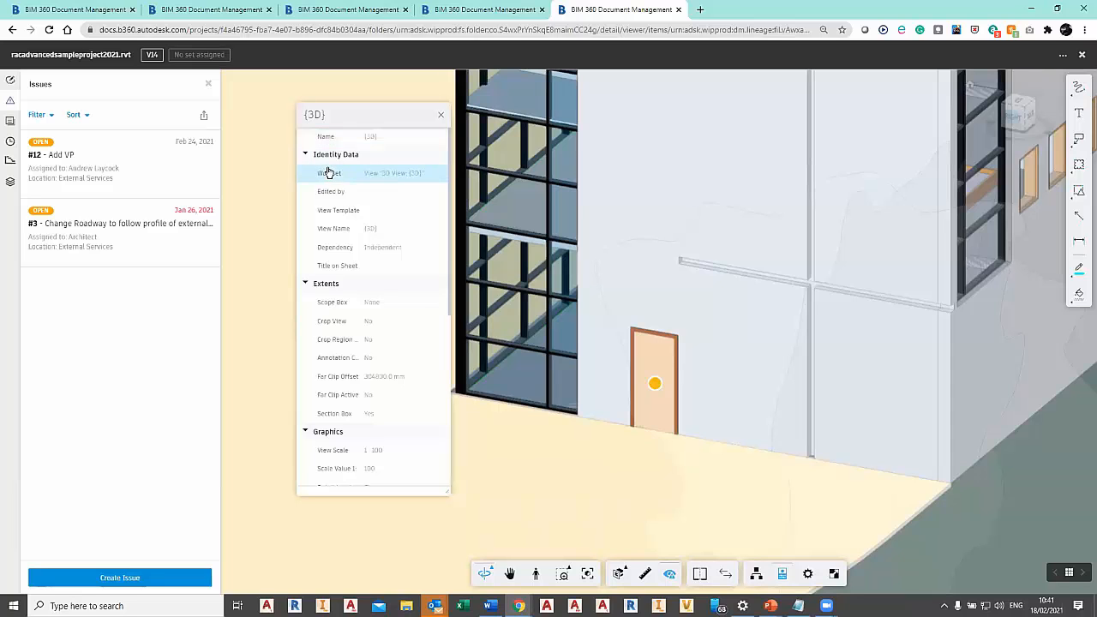
left_click(689, 184)
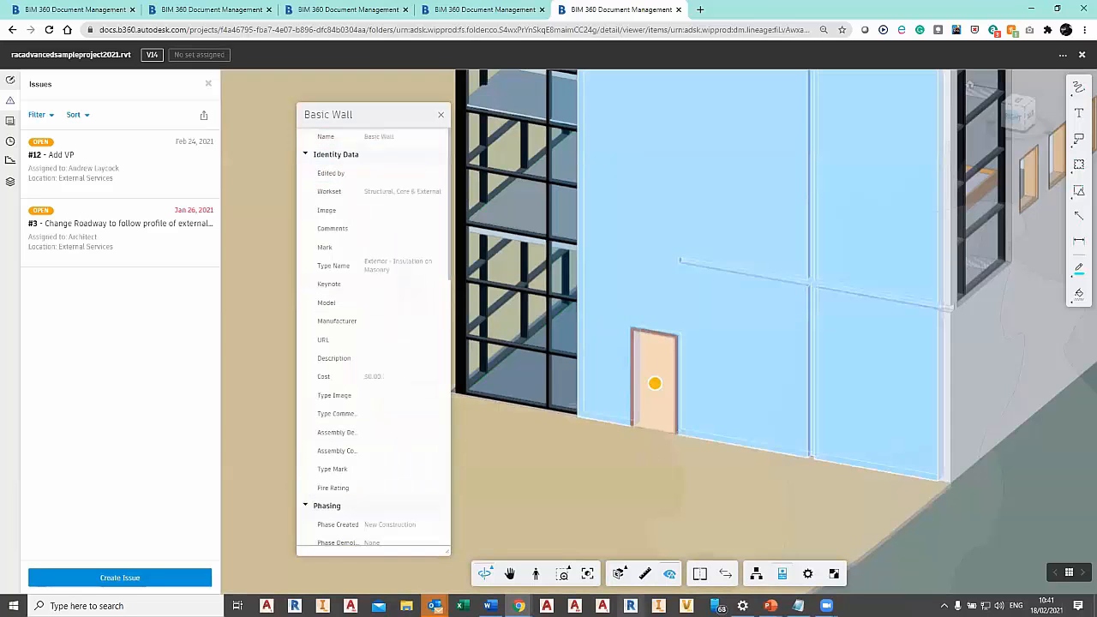
left_click(660, 369)
left_click_drag(342, 115, 301, 108)
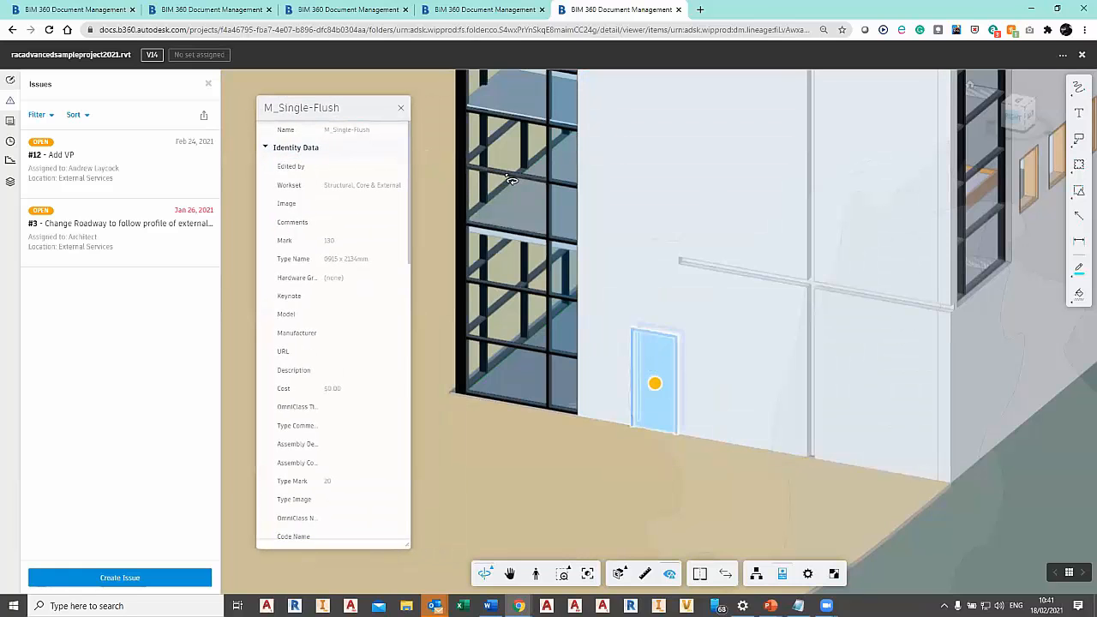
left_click(510, 179)
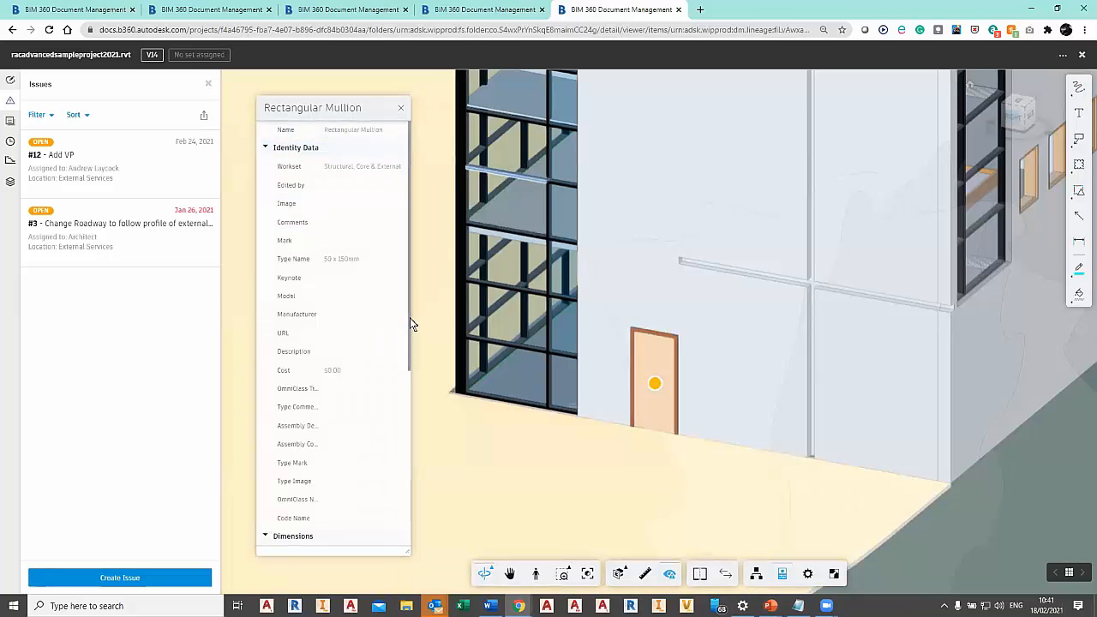
left_click_drag(411, 347, 429, 291)
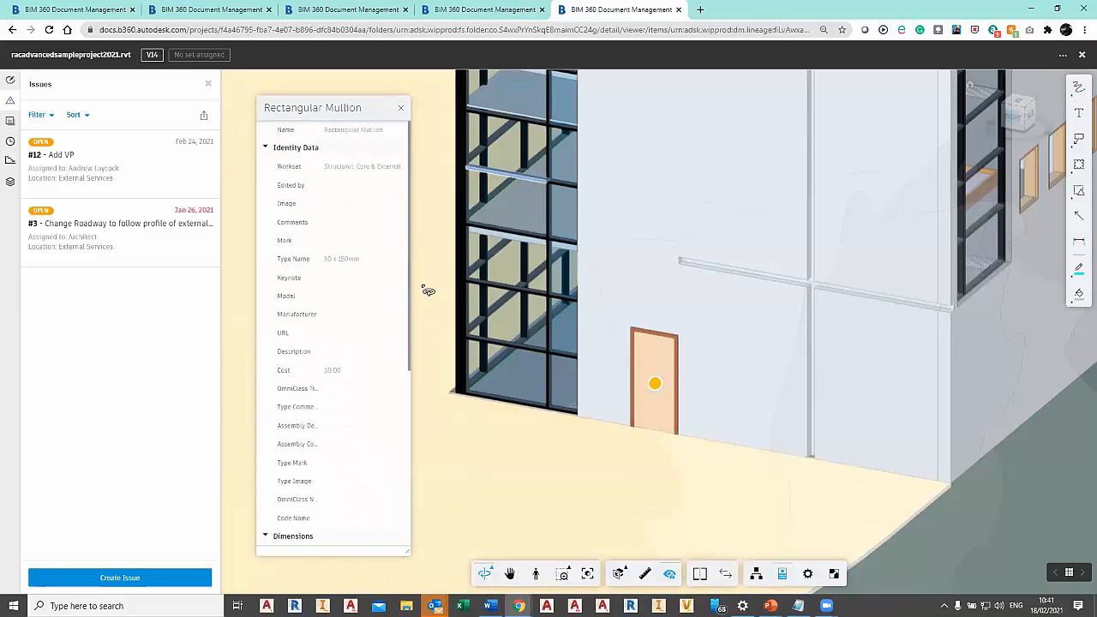
left_click(403, 111)
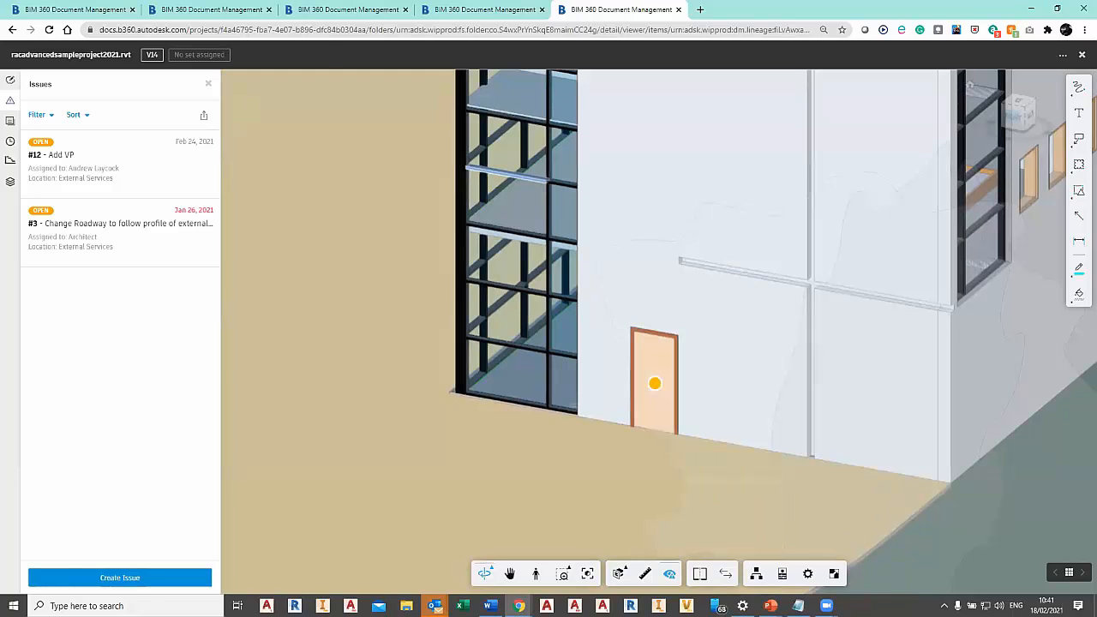
Turn off the issue pushpins and compare the {3D} view of racadvancedsampleproject2021.rvt version v14 with v13.
left_click(670, 575)
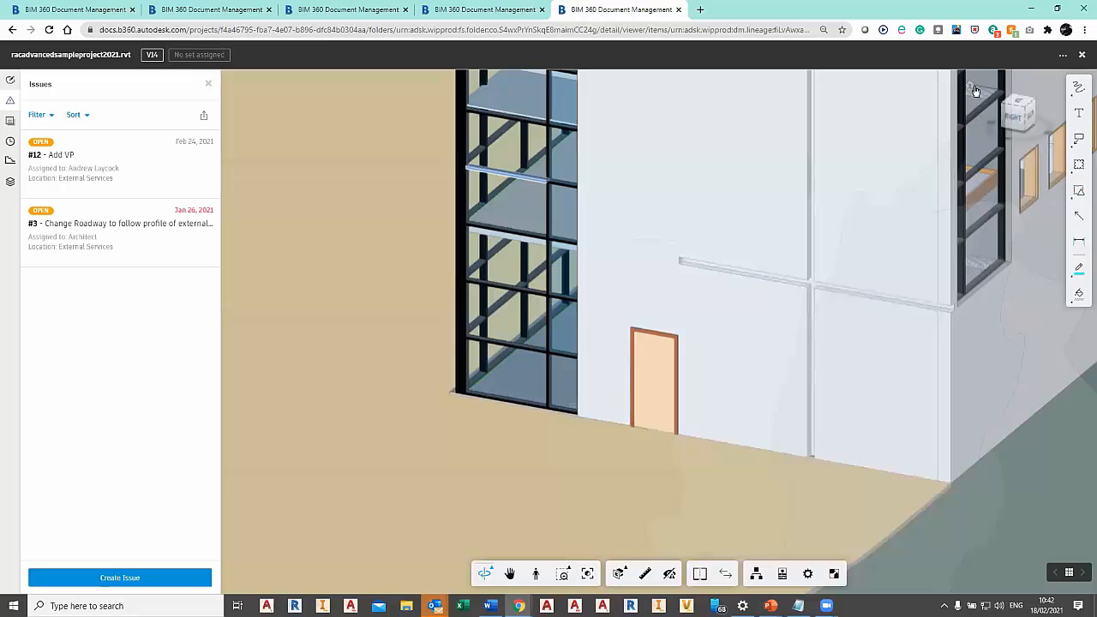
left_click(976, 91)
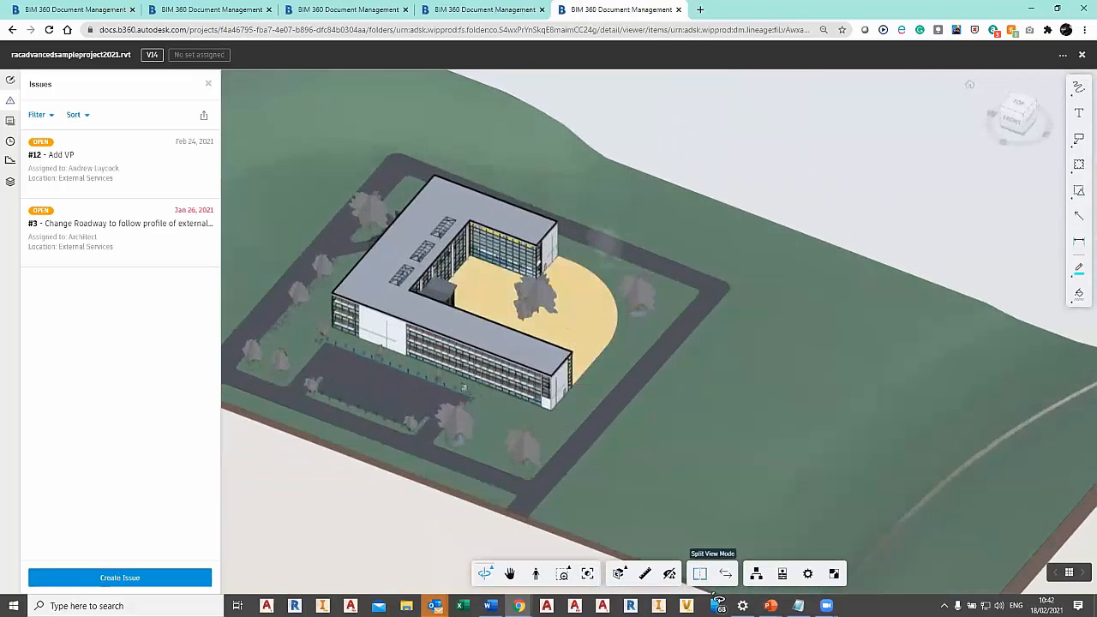
left_click(726, 573)
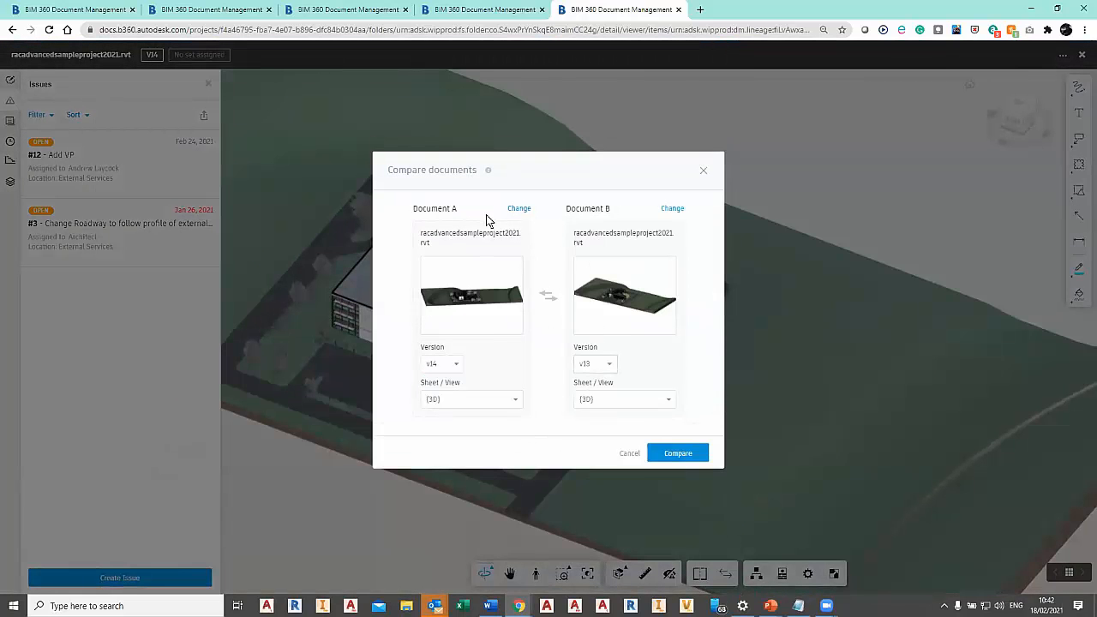
left_click(679, 455)
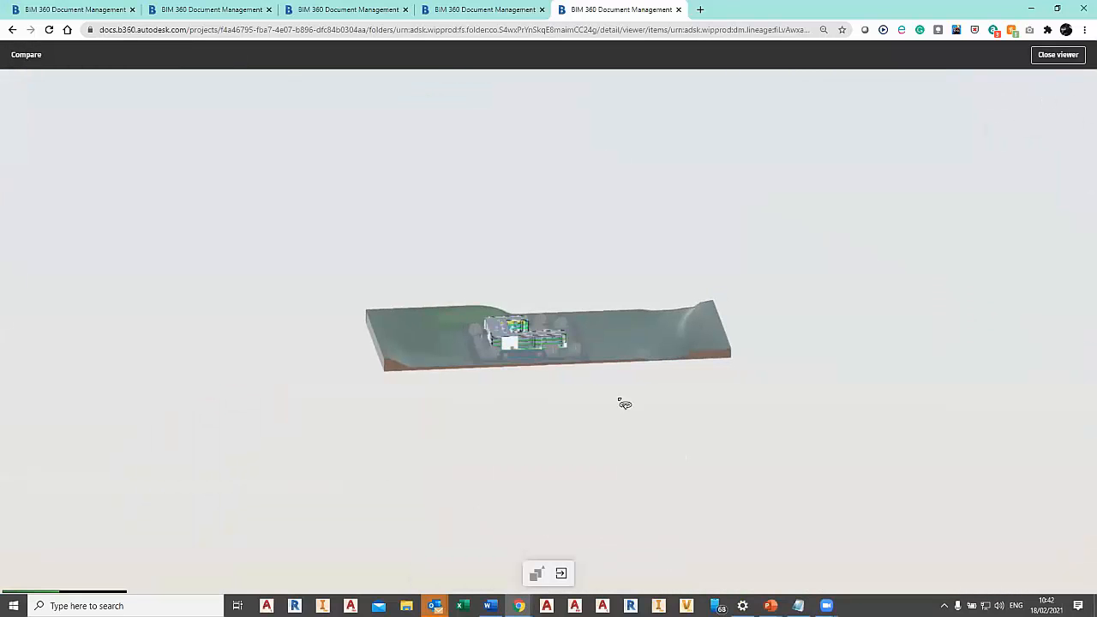
Examine the colour-coded changes around the building and the change details of the modified deciduous tree beside the car park.
scroll(536, 364, "up", 5)
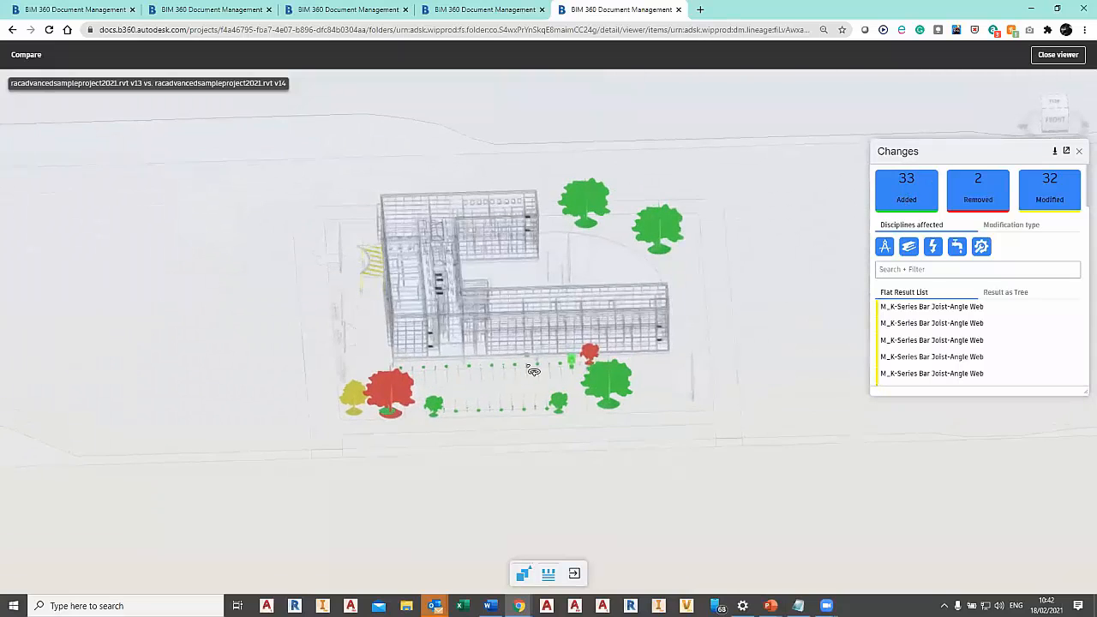
scroll(533, 370, "up", 5)
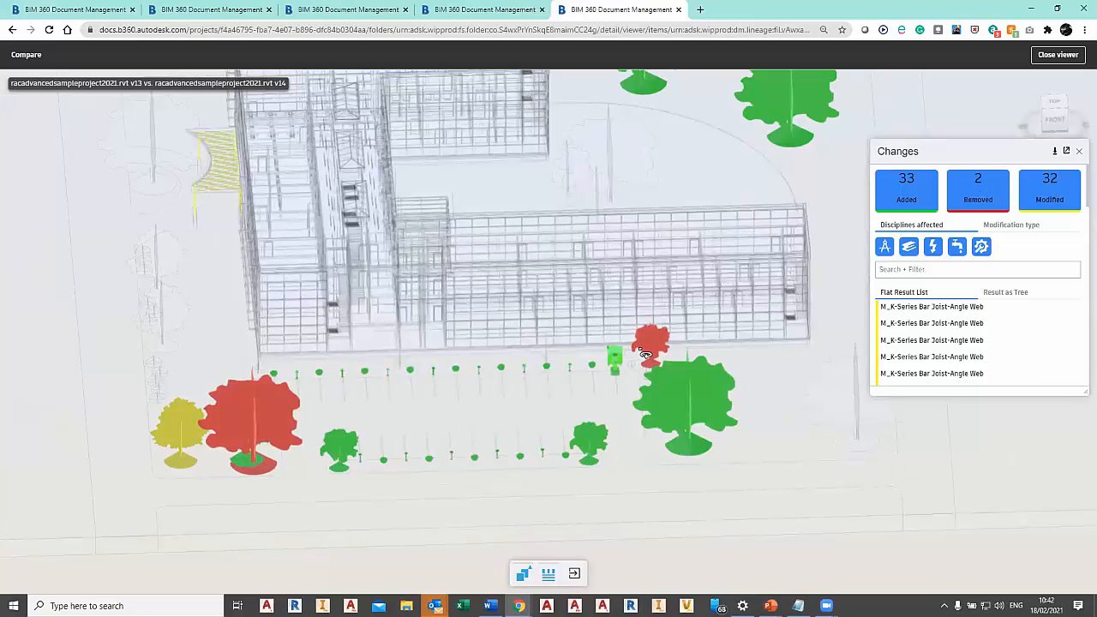
left_click_drag(379, 455, 215, 215)
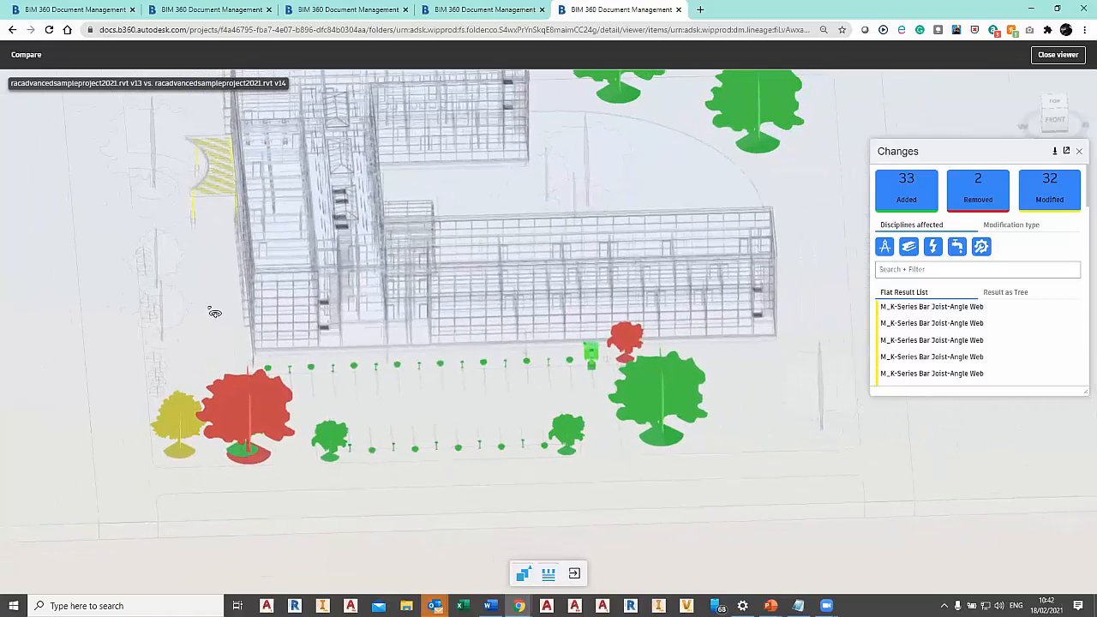
middle_click_drag(538, 307, 556, 210)
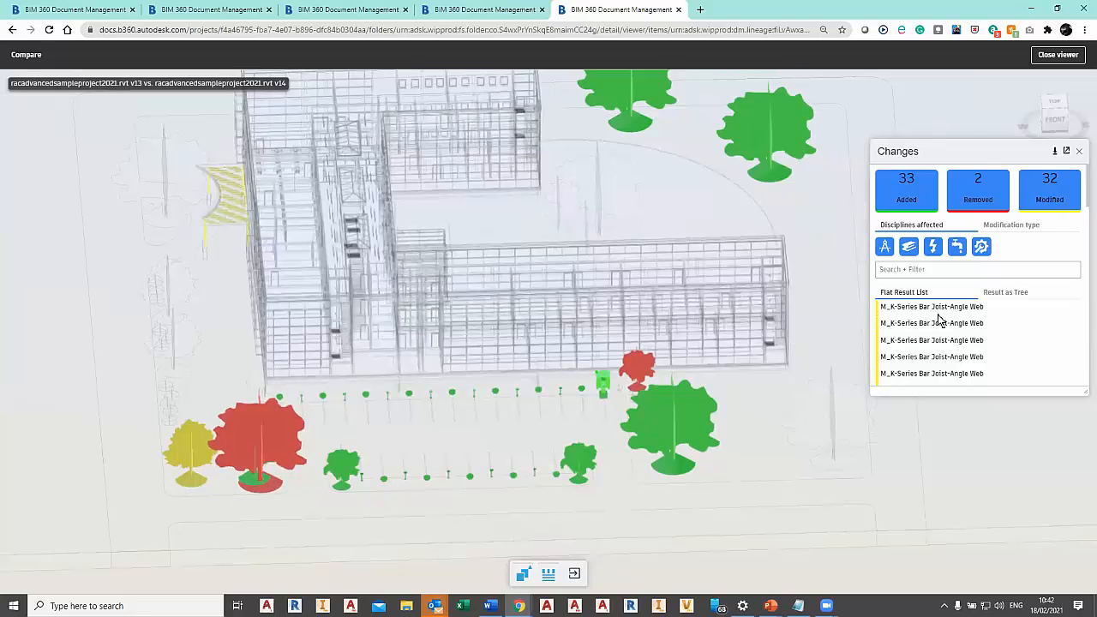
left_click(189, 450)
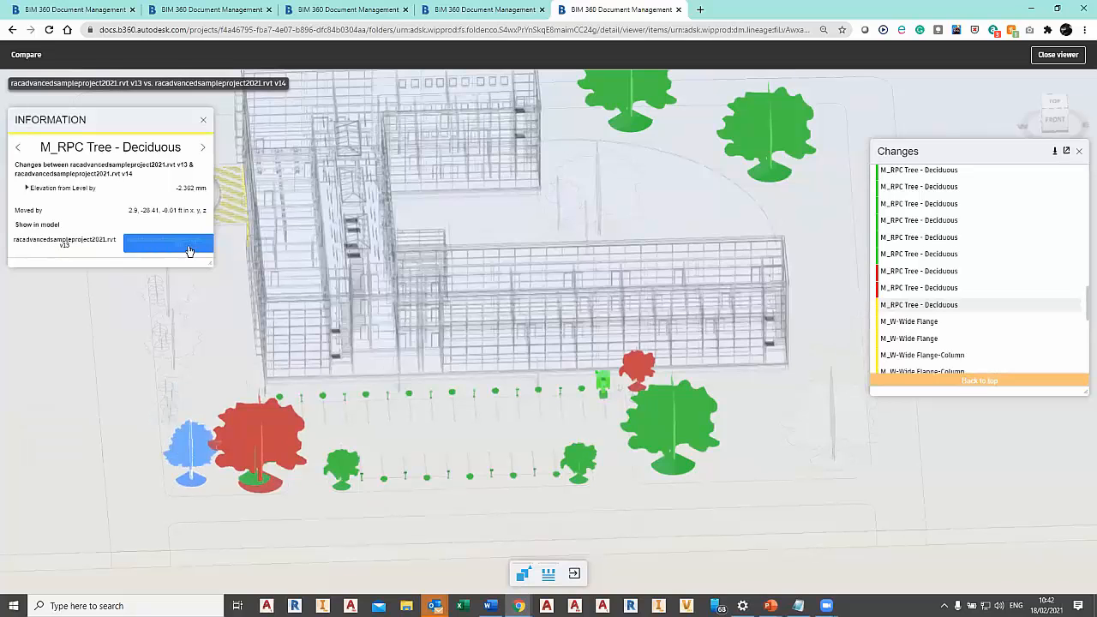
Switch the comparison to a side-by-side view of versions v13 and v14 and inspect the building in both.
left_click(523, 574)
left_click(523, 522)
left_click_drag(705, 360, 761, 393)
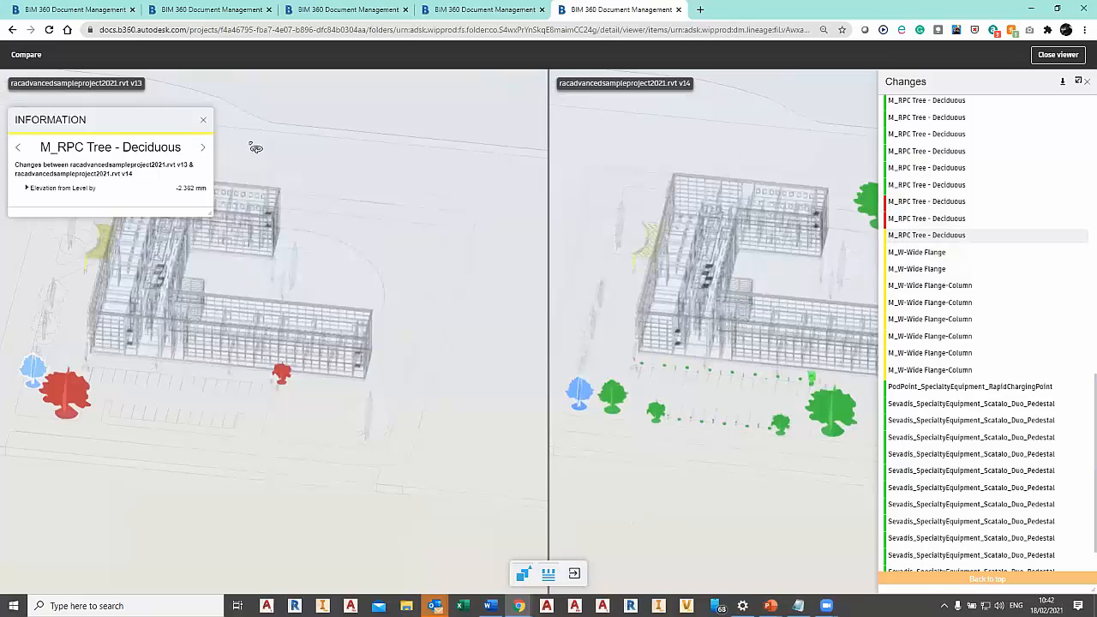
Close the comparison, expand Contract Wide Documents and Contract Drawings in Plans, and open the Architectural Drawings folder.
left_click(1070, 56)
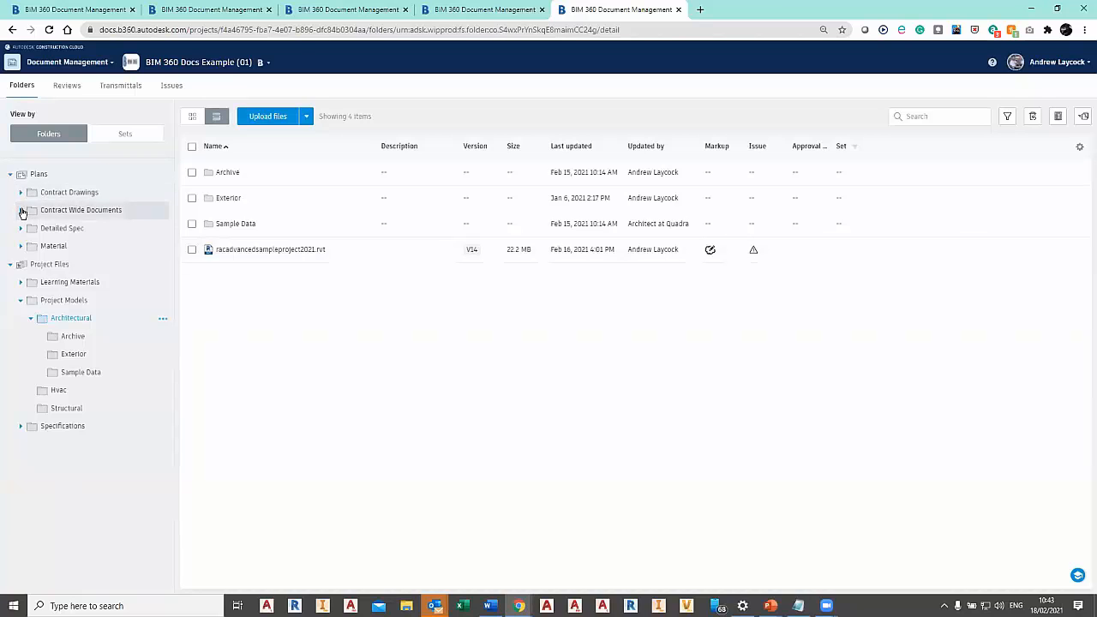
left_click(21, 210)
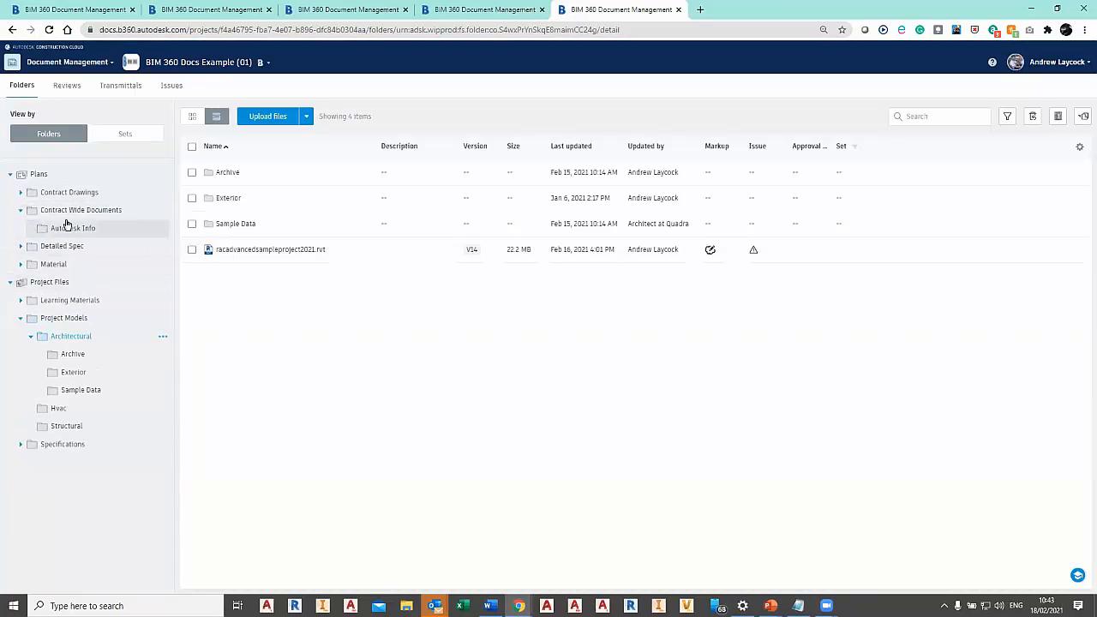
left_click(20, 192)
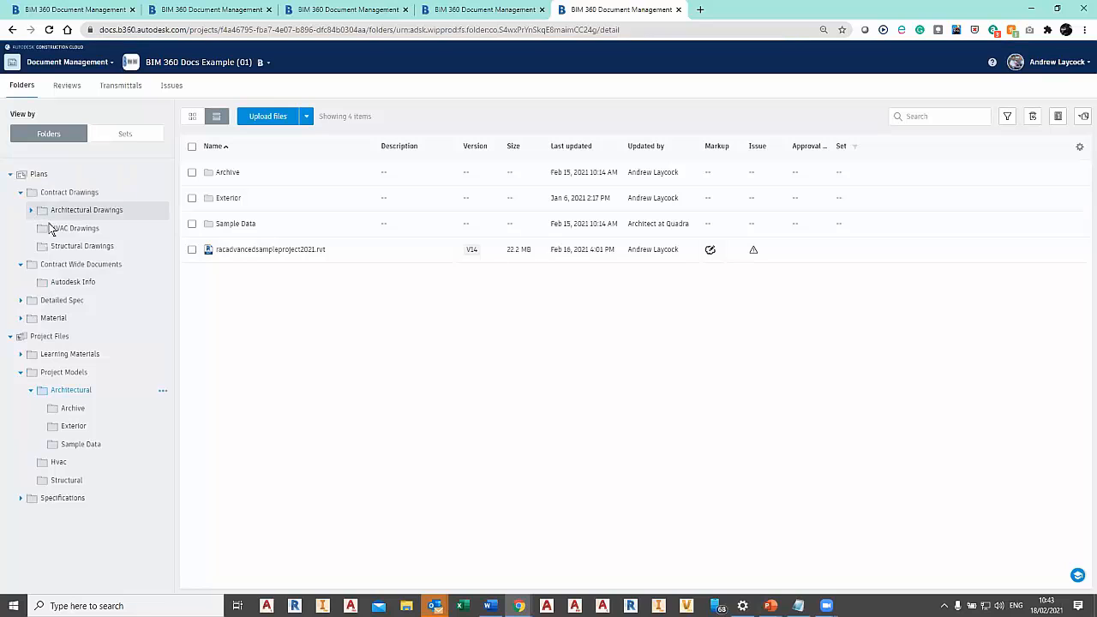
left_click(31, 210)
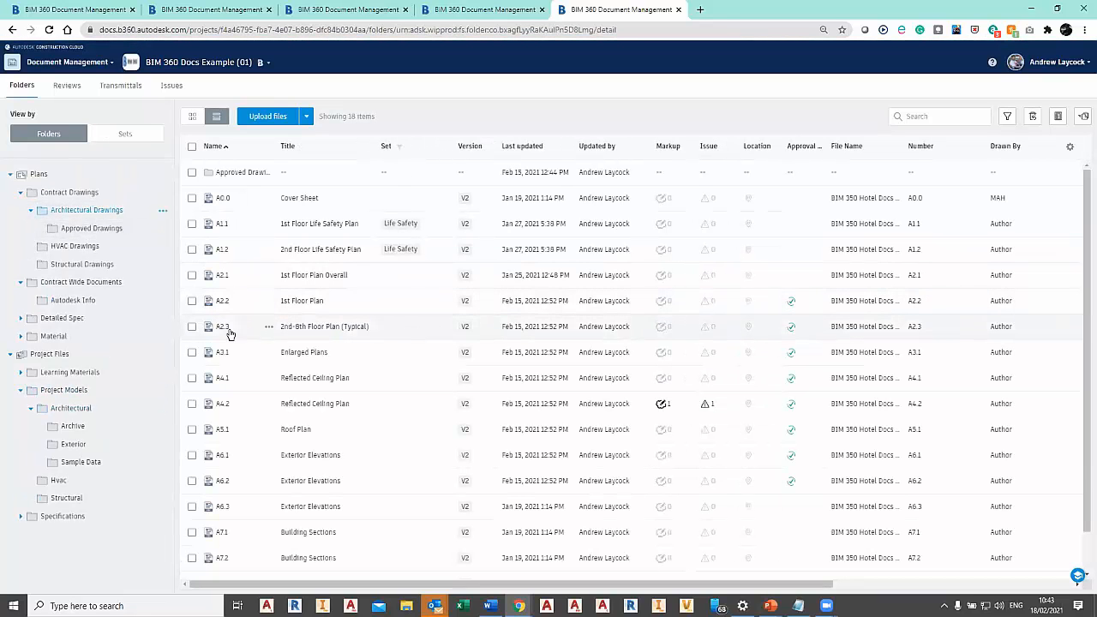
Open sheet A2.1, advance to A2.2, and switch to the 2nd Floor Life Safety Plan A1.2 using the sheet thumbnails.
left_click(213, 281)
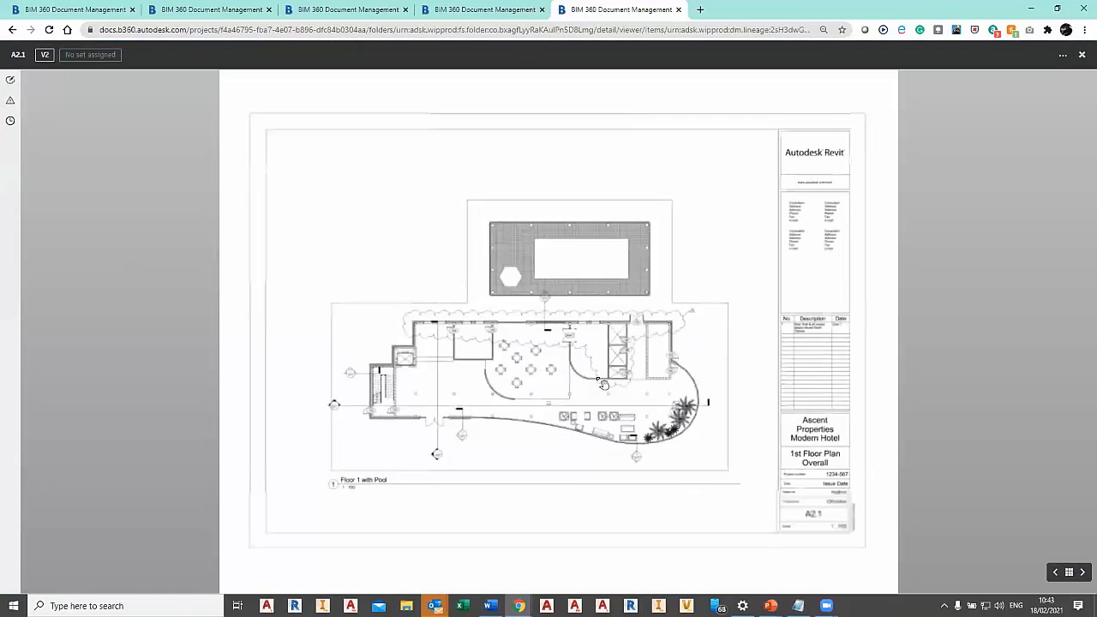
left_click(1083, 572)
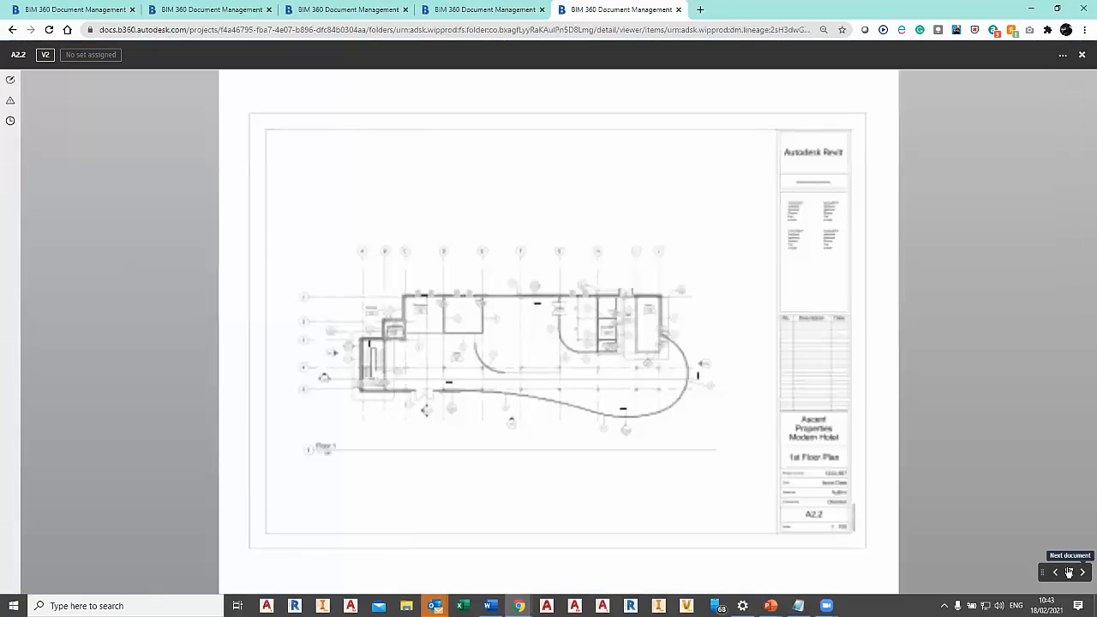
left_click(1069, 571)
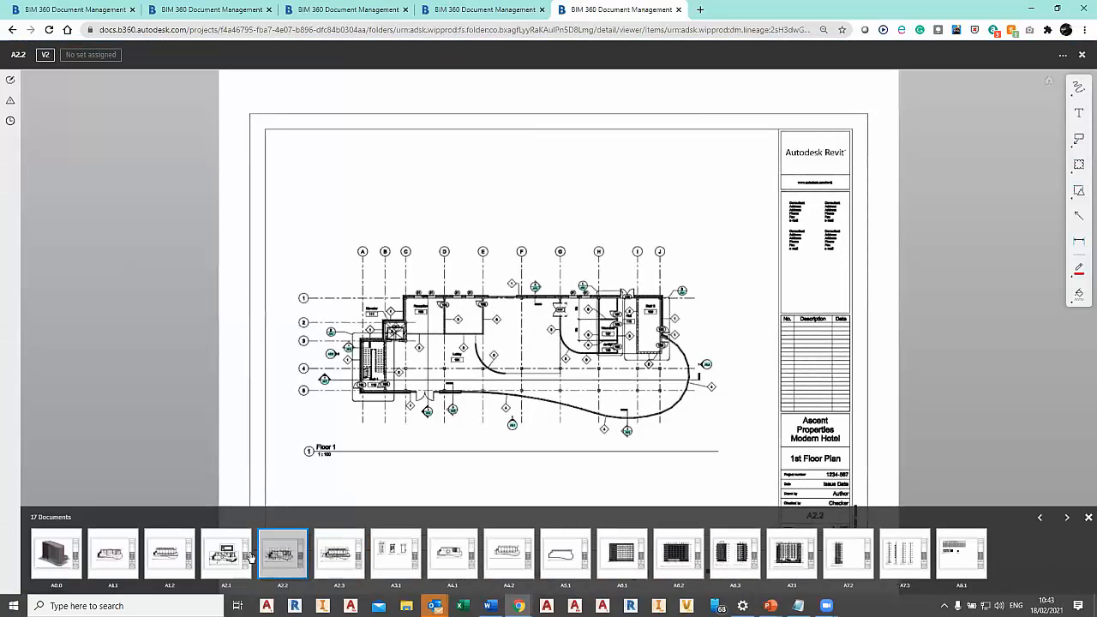
left_click(182, 559)
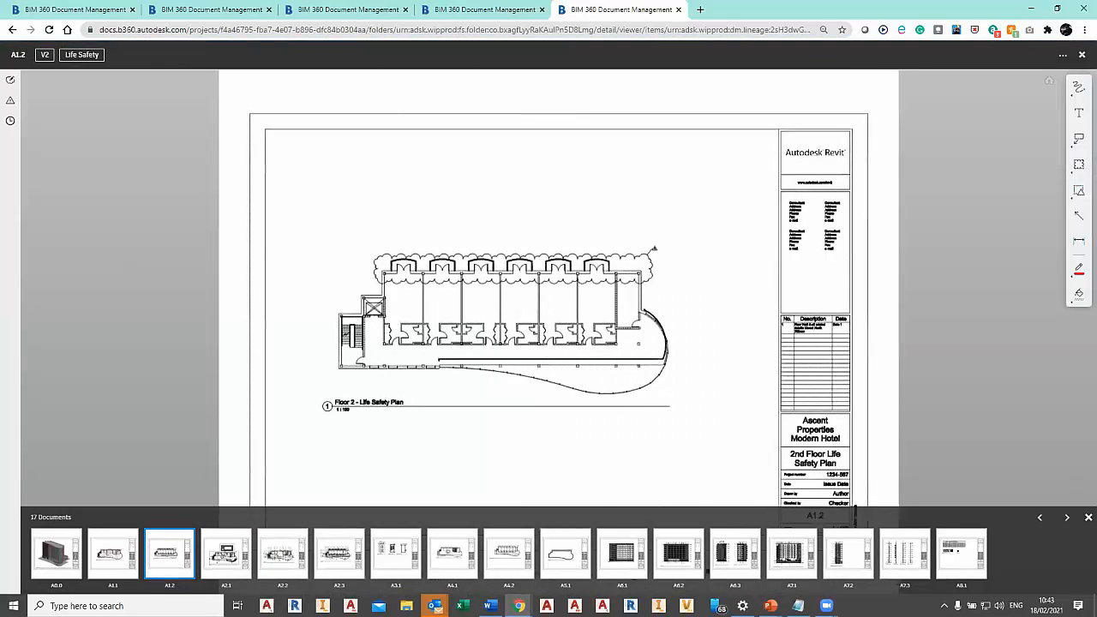
left_click(1087, 518)
Compare version v2 of sheet A1.2 with v1 and inspect the overlaid differences around the floor plan.
scroll(515, 354, "up", 5)
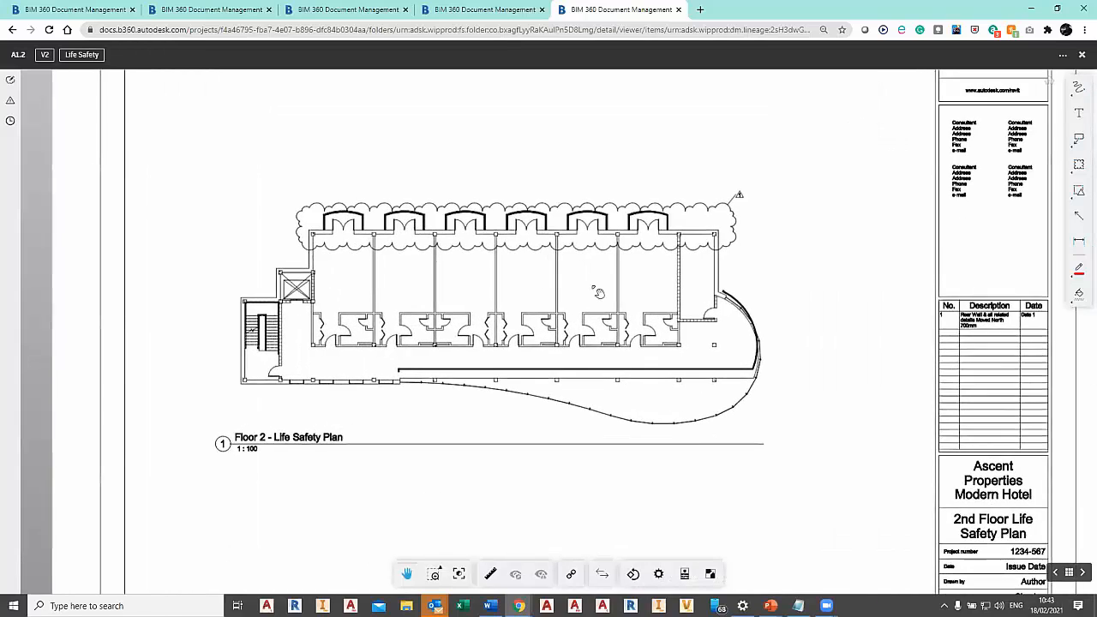
middle_click_drag(668, 287, 637, 289)
scroll(639, 287, "up", 2)
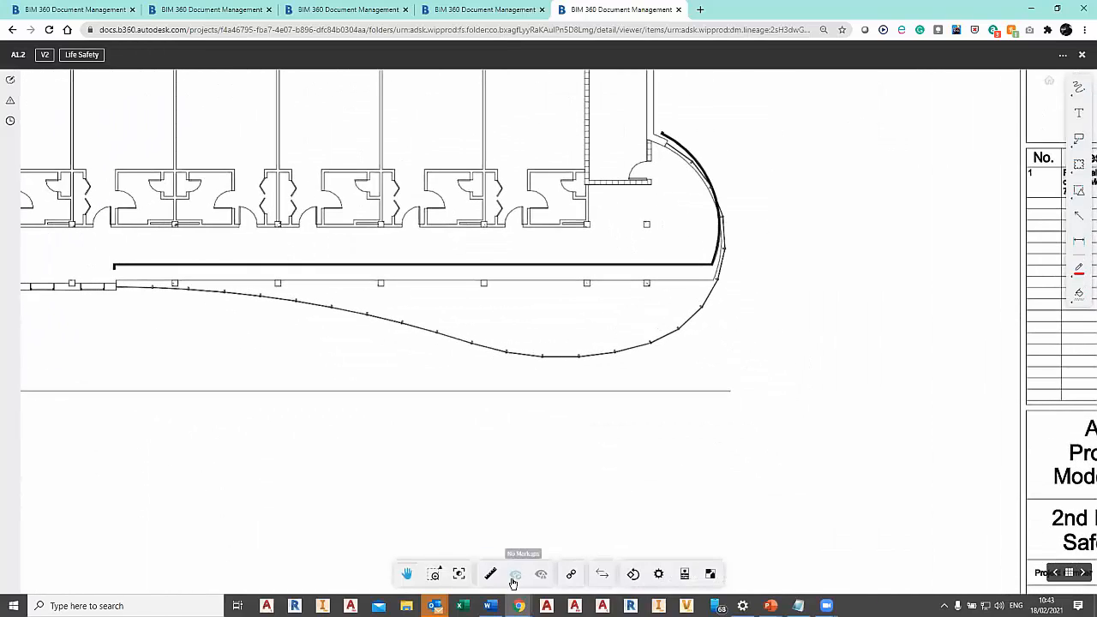
scroll(691, 450, "down", 3)
scroll(686, 416, "down", 3)
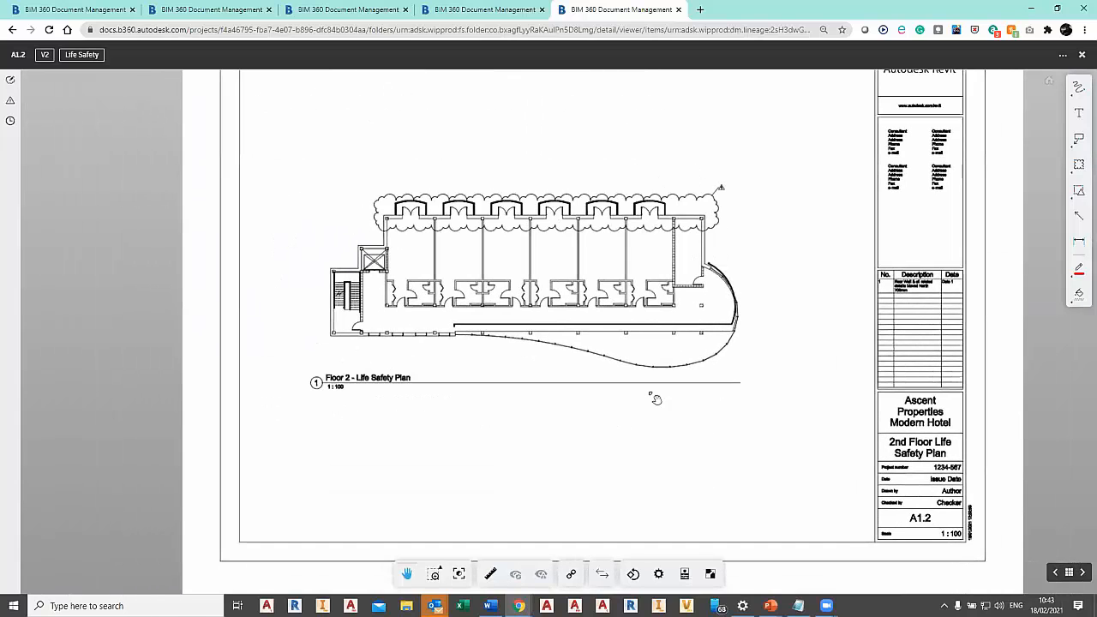
left_click(602, 574)
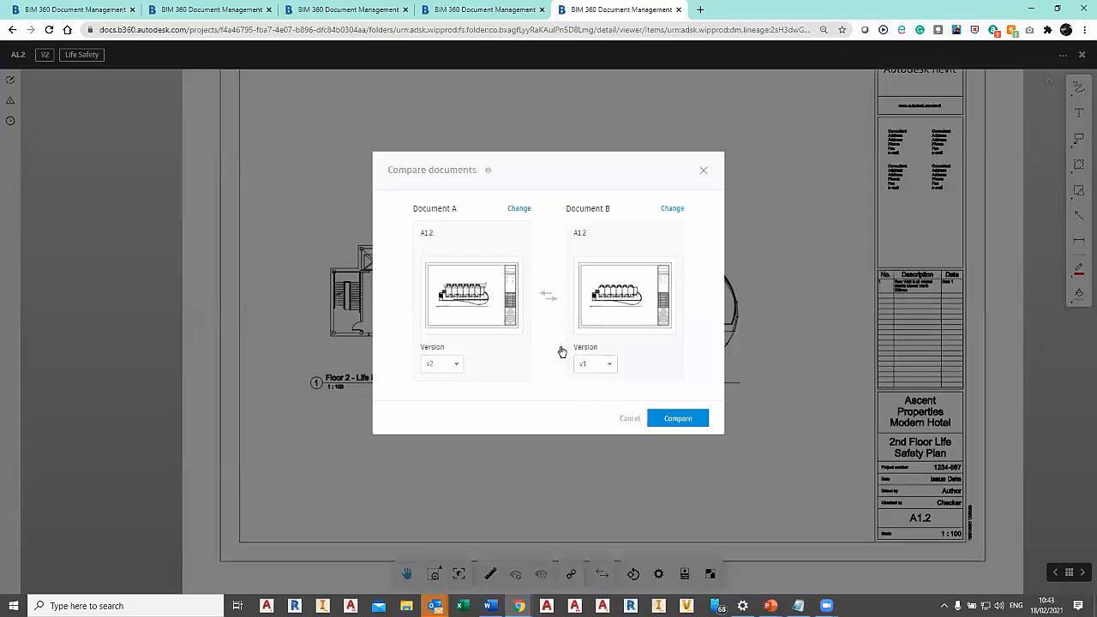
left_click(680, 424)
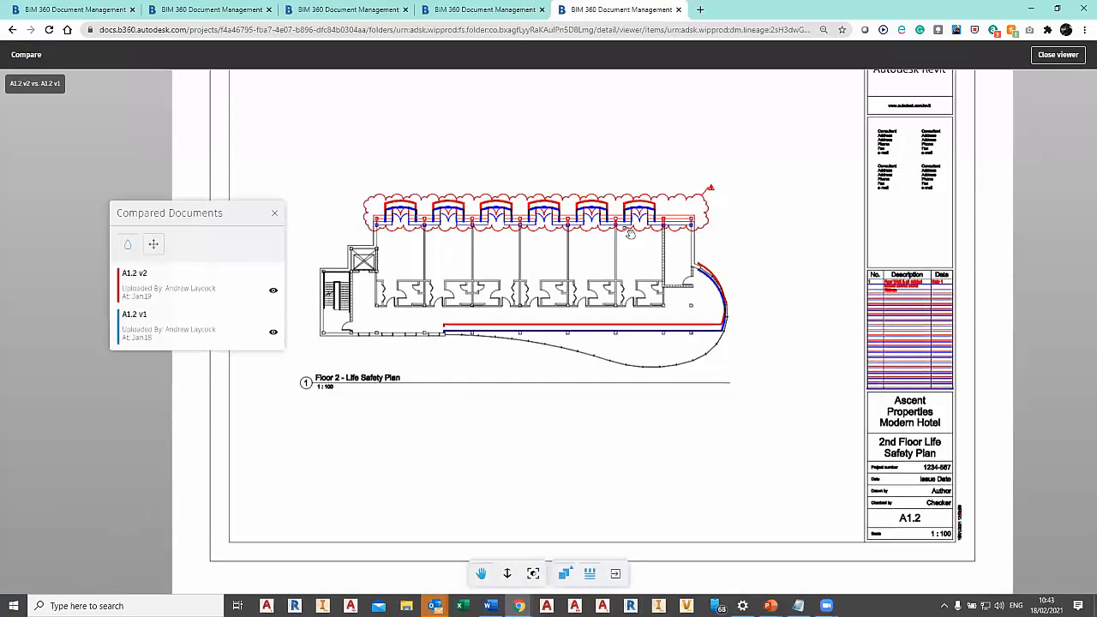
scroll(793, 223, "up", 3)
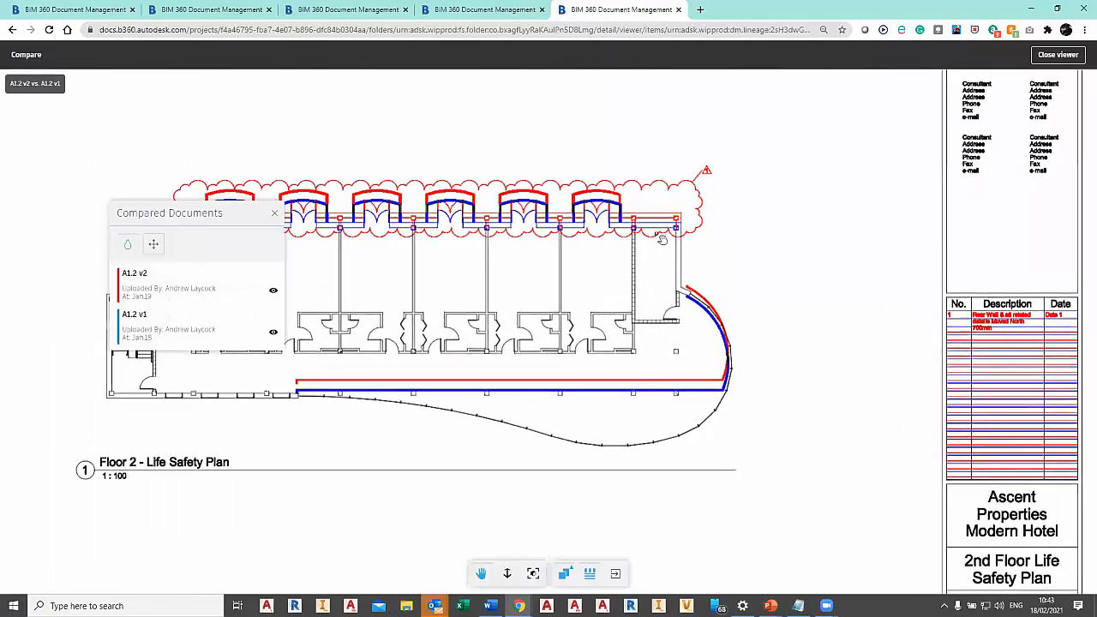
scroll(606, 274, "down", 5)
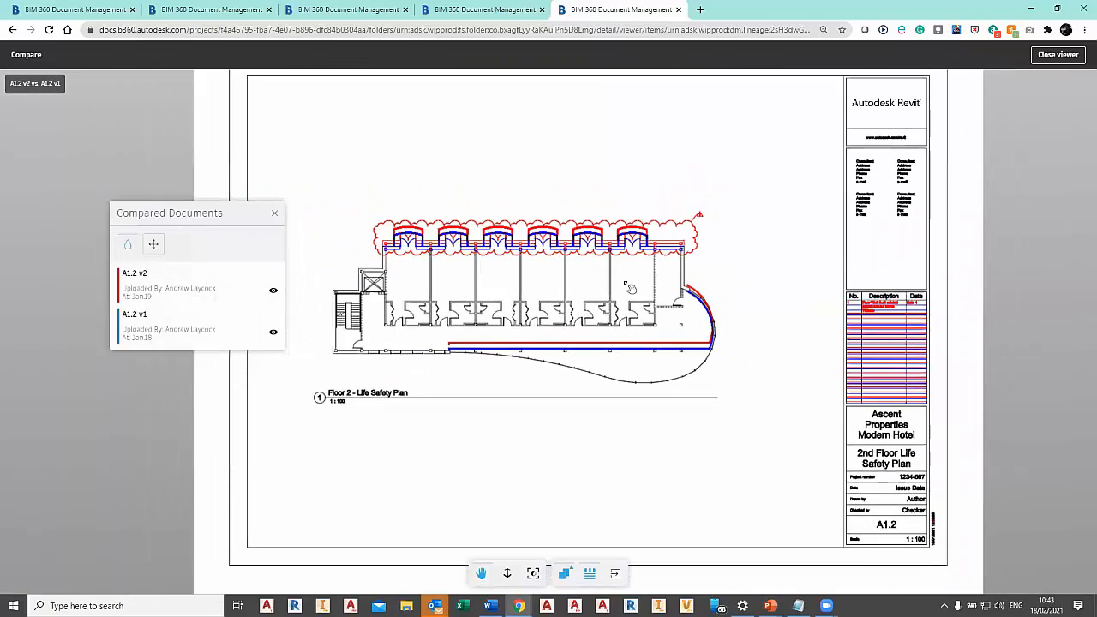
Shift one overlaid version of sheet A1.2 out of alignment and move it back to match the other, checking the plan title.
left_click(154, 245)
mouse_move(607, 326)
left_mouse_down()
mouse_move(708, 399)
mouse_move(616, 324)
left_mouse_up()
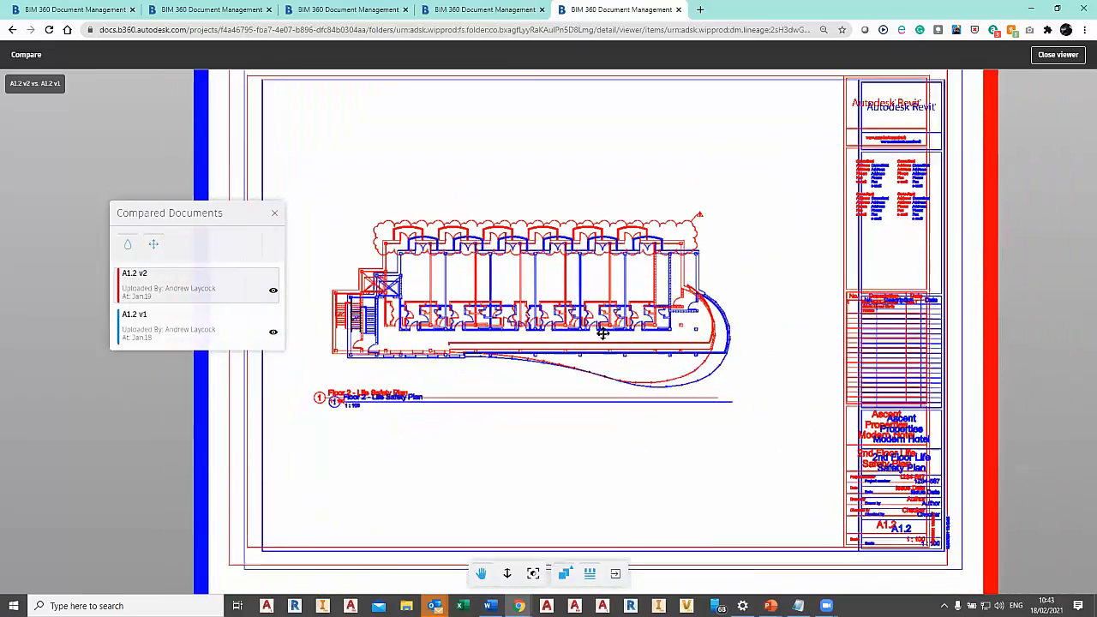
scroll(458, 546, "up", 5)
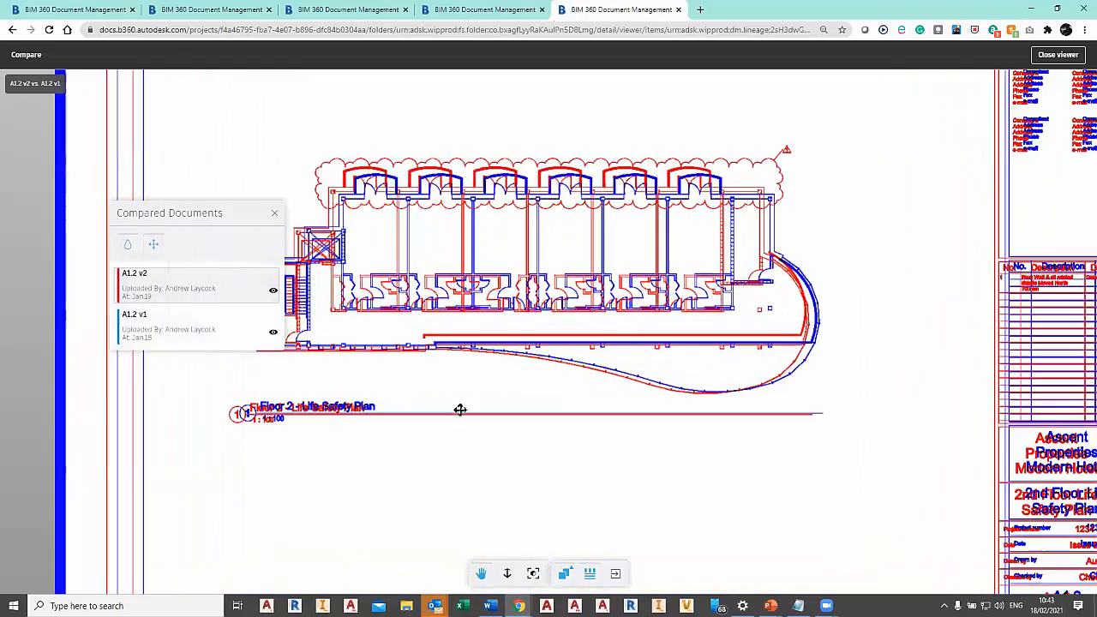
left_click_drag(530, 395, 294, 386)
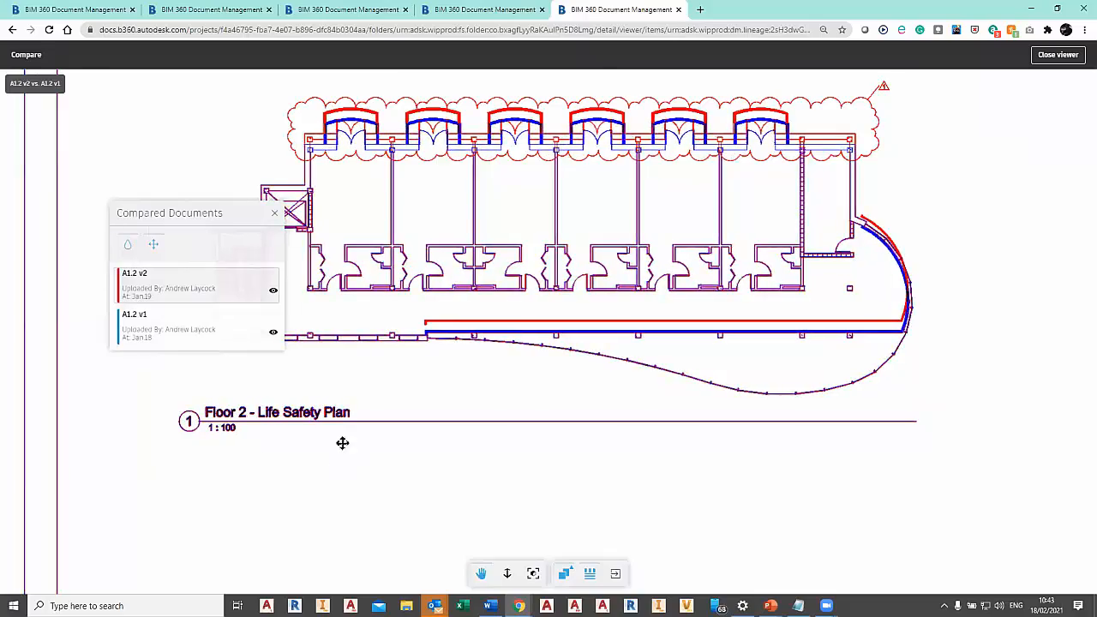
scroll(283, 441, "up", 3)
scroll(219, 423, "up", 2)
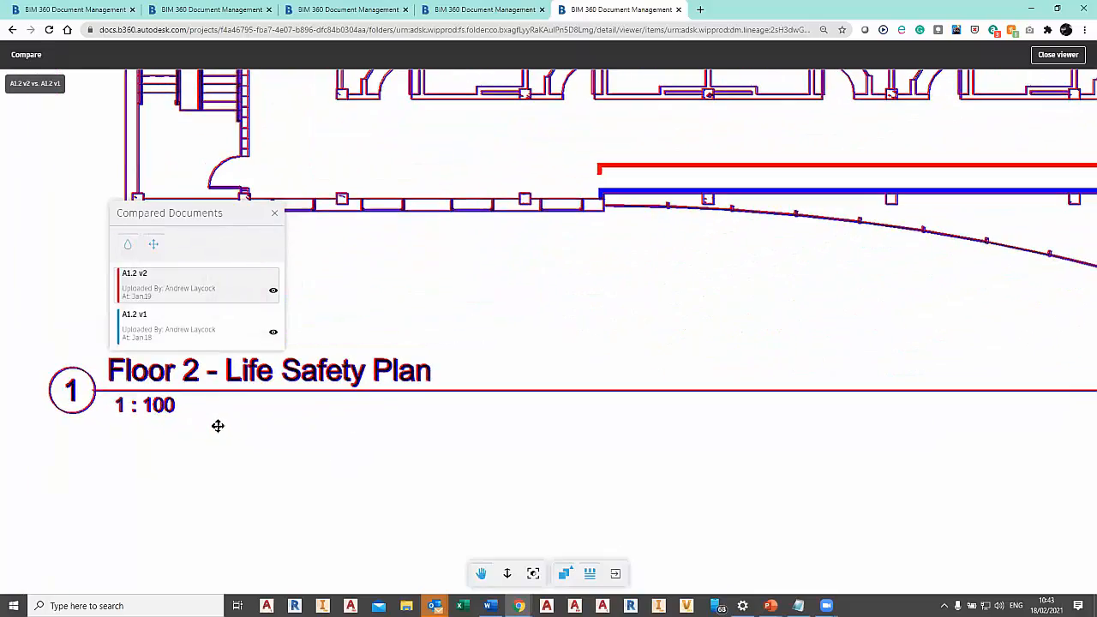
scroll(715, 382, "down", 5)
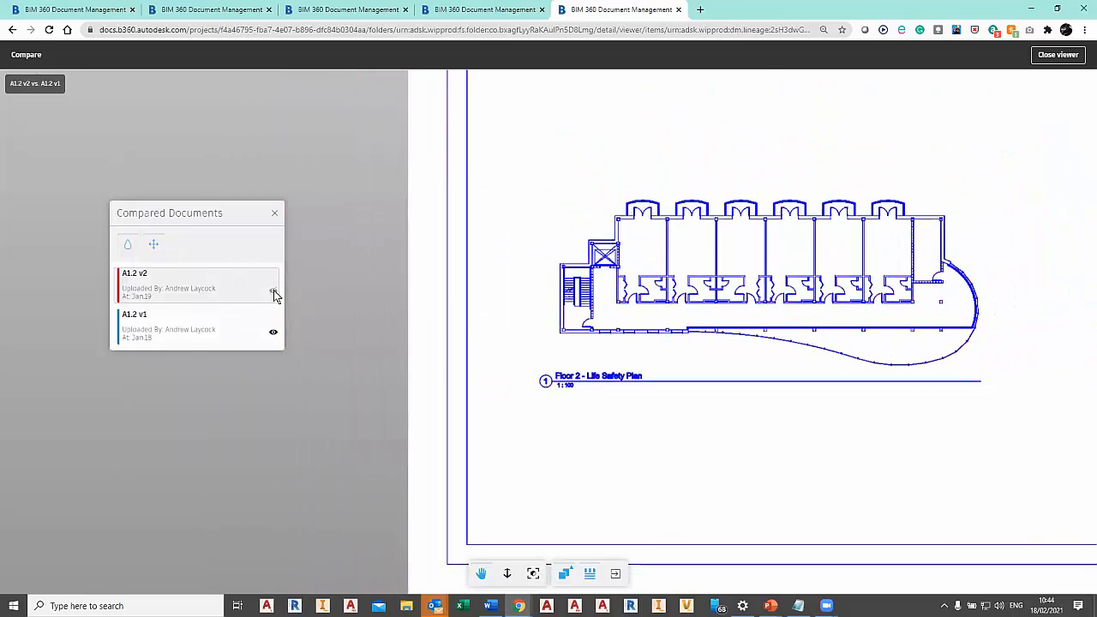
Toggle the visibility of A1.2 v2 and v1 to view each version alone, and show both again.
left_click(274, 291)
left_click(274, 335)
left_click(274, 291)
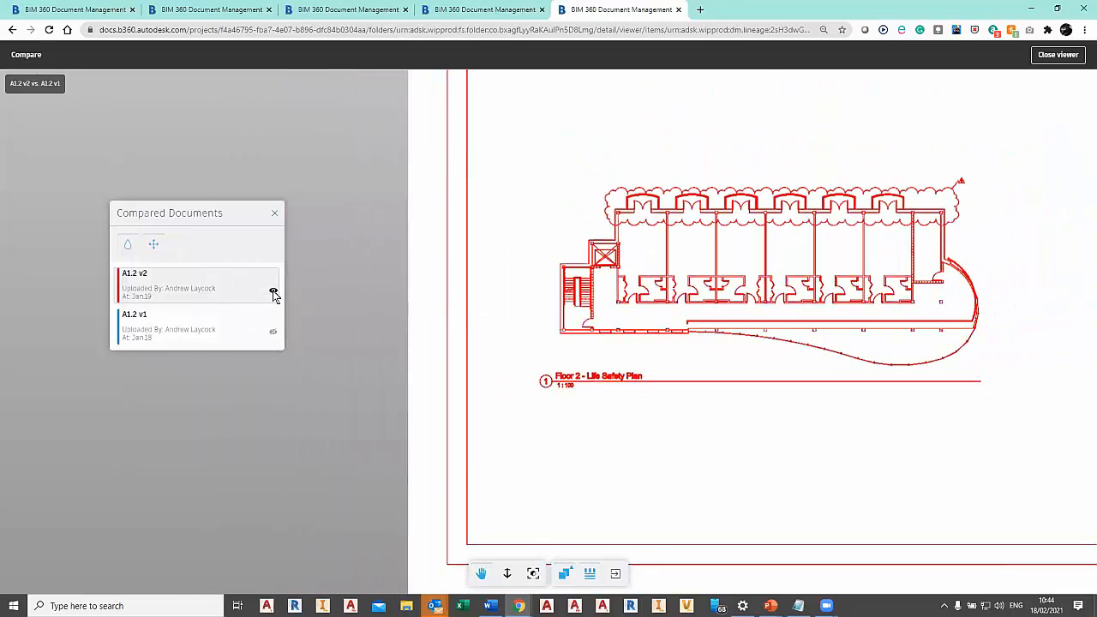
left_click(274, 333)
left_click(273, 292)
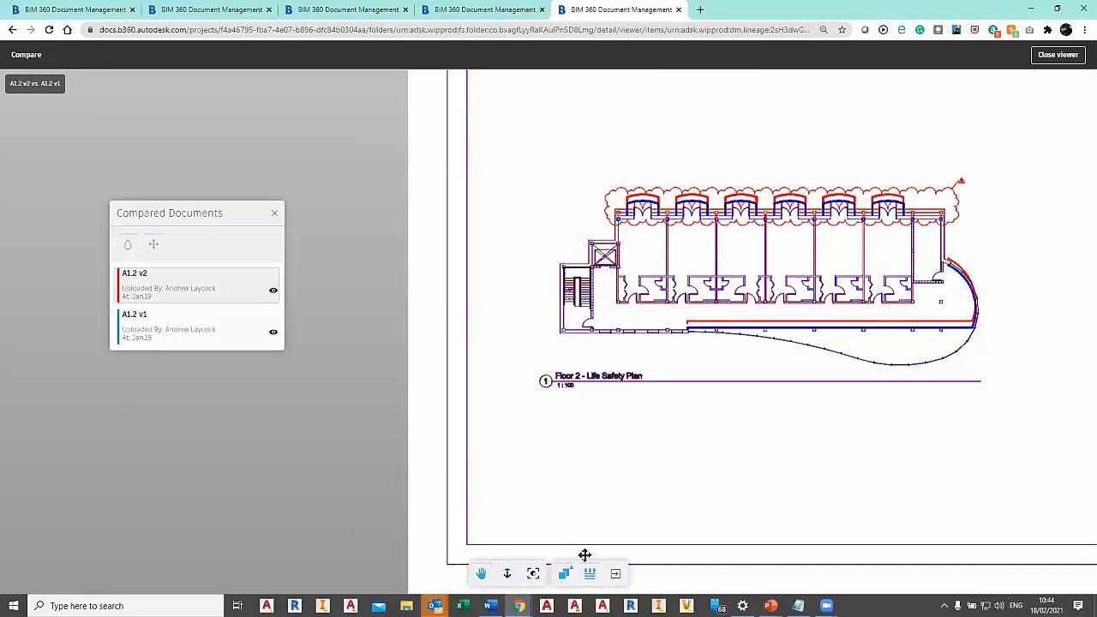
Switch the A1.2 comparison to side by side, sweep the divider across the plan, and close the comparison.
left_click(534, 574)
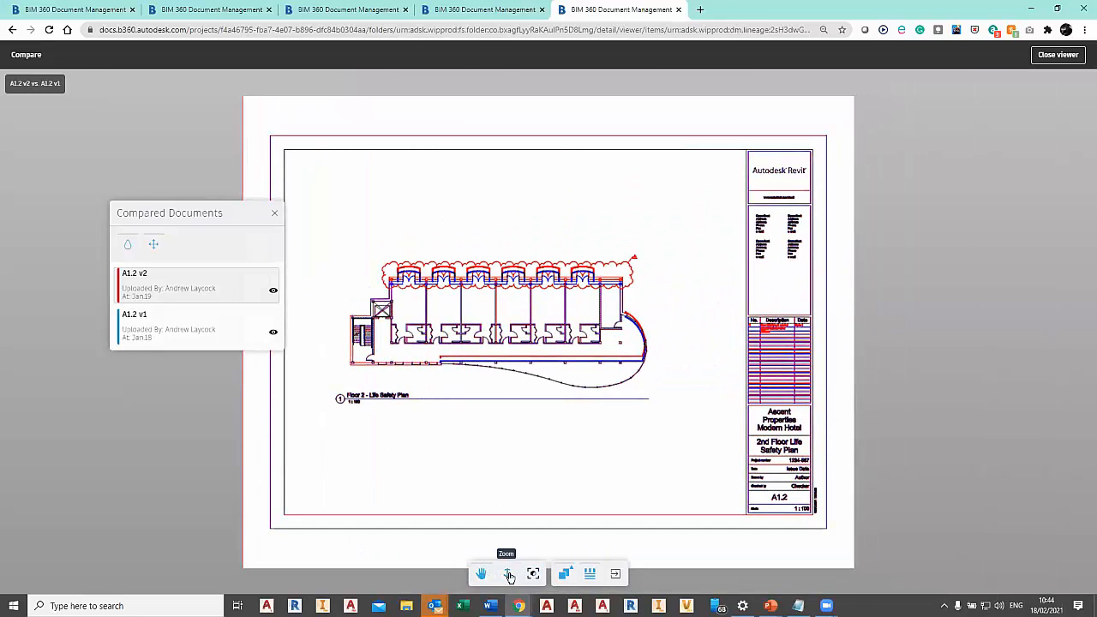
left_click(570, 577)
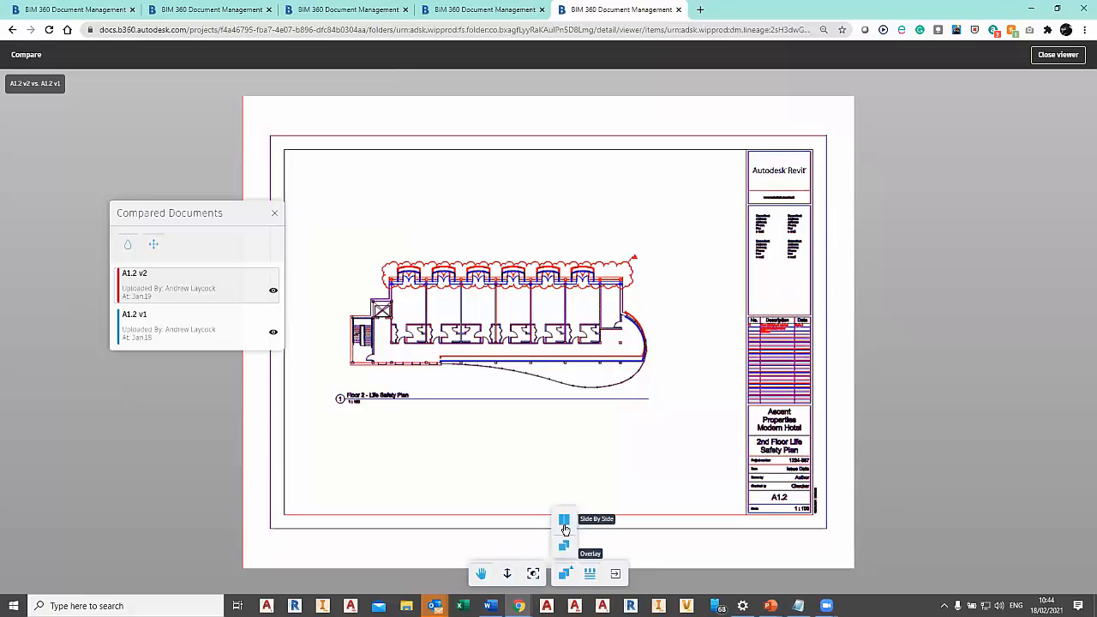
left_click(566, 523)
left_click_drag(563, 349, 459, 338)
left_click_drag(599, 336, 595, 343)
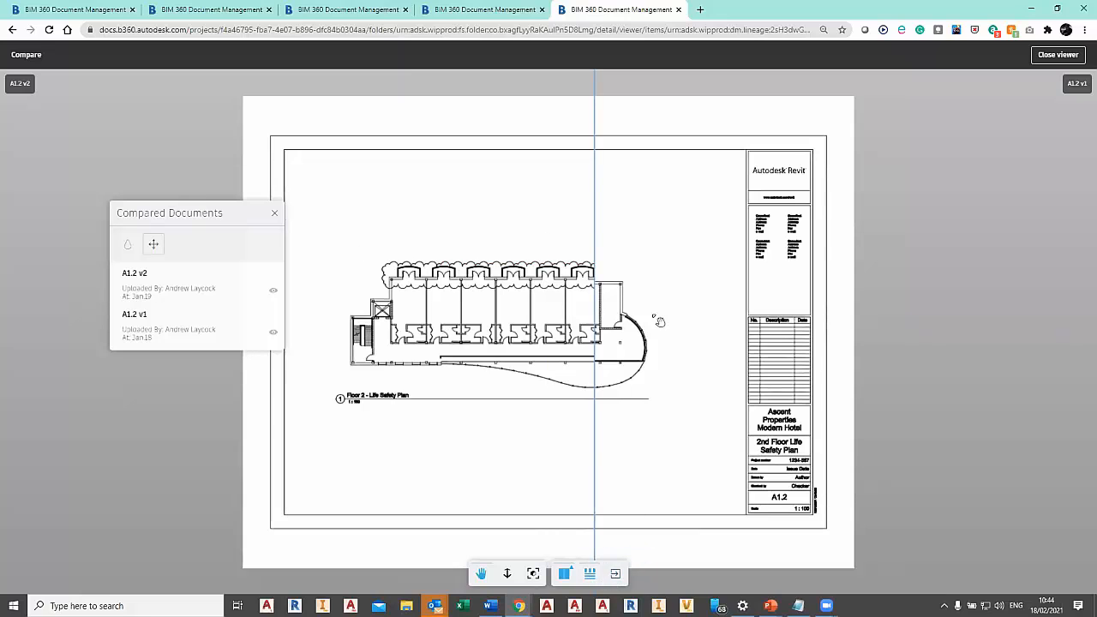
left_click_drag(593, 398, 617, 390)
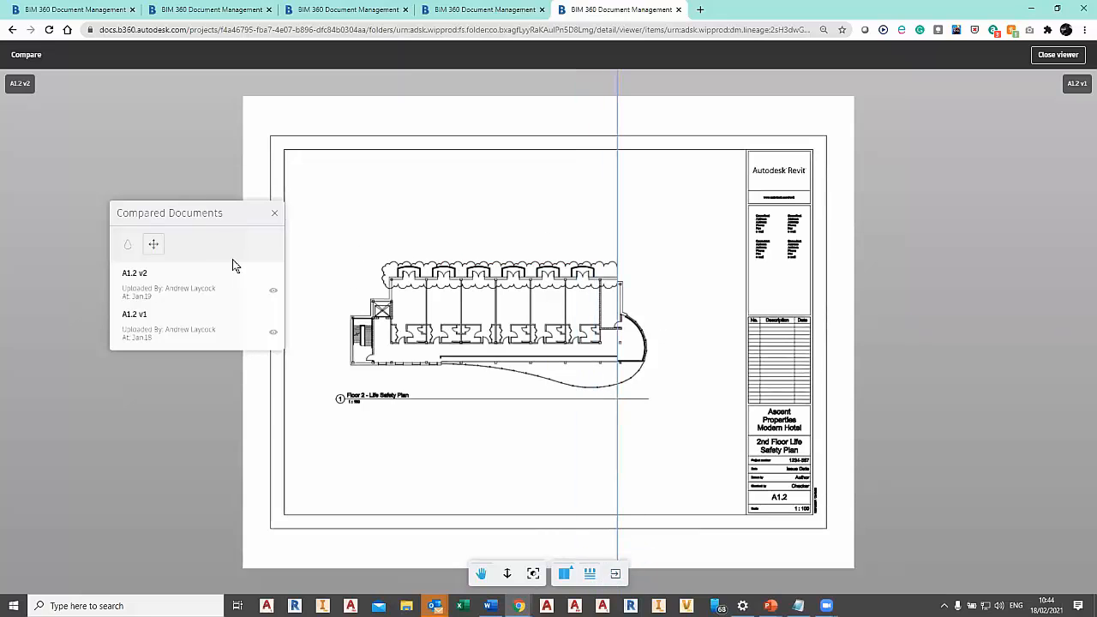
left_click(275, 214)
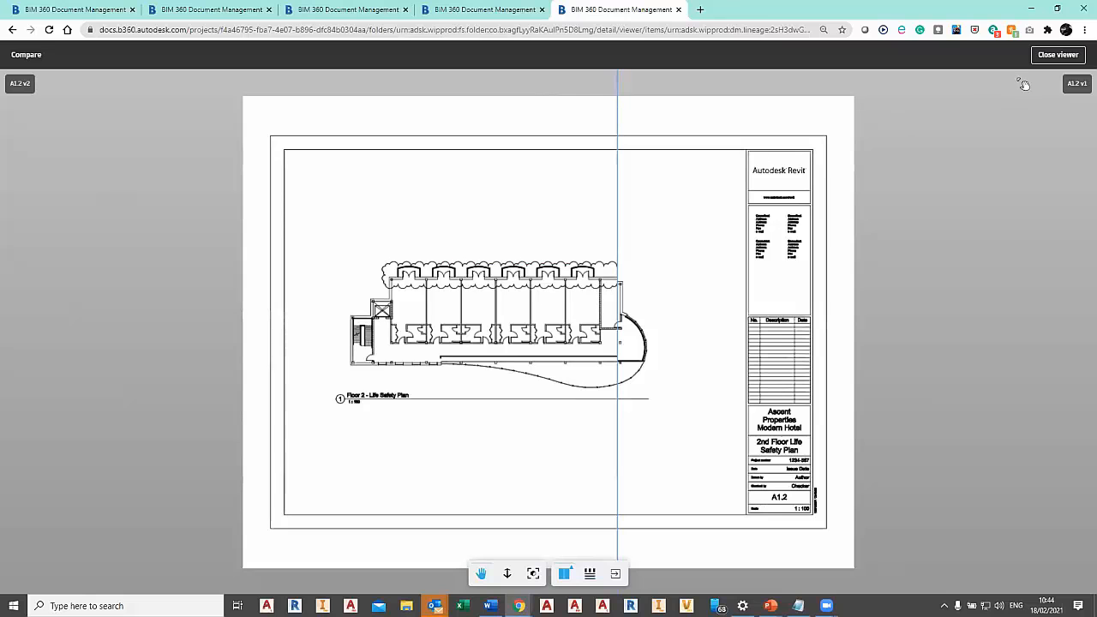
left_click(1054, 57)
Reopen sheet A1.2 and draw a freehand markup loop around the long railing and its curved end.
left_click(222, 249)
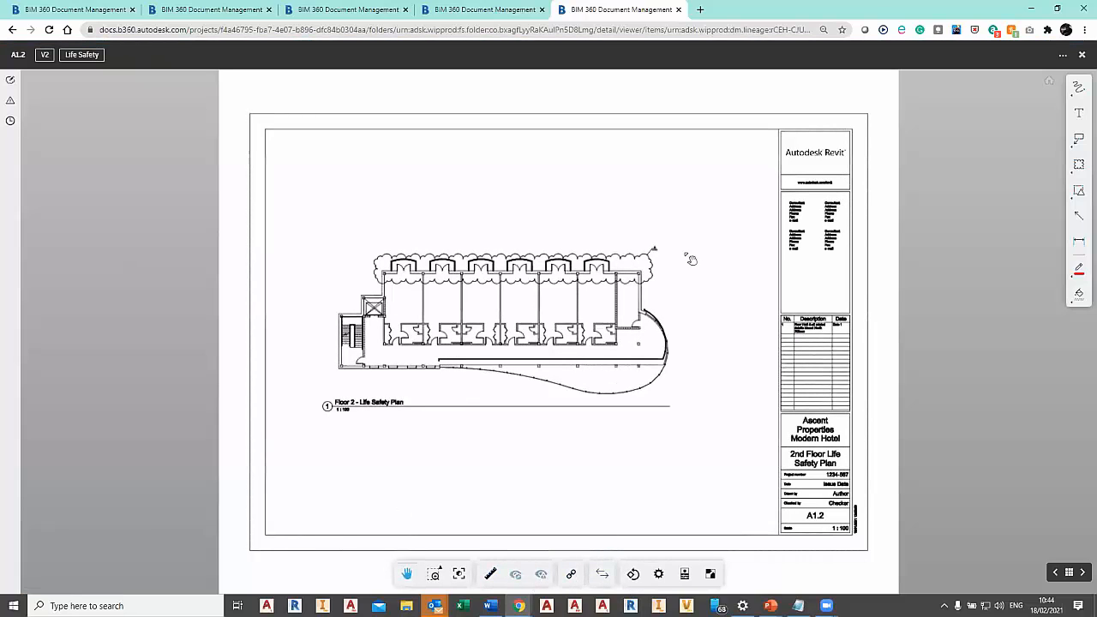
left_click(1082, 88)
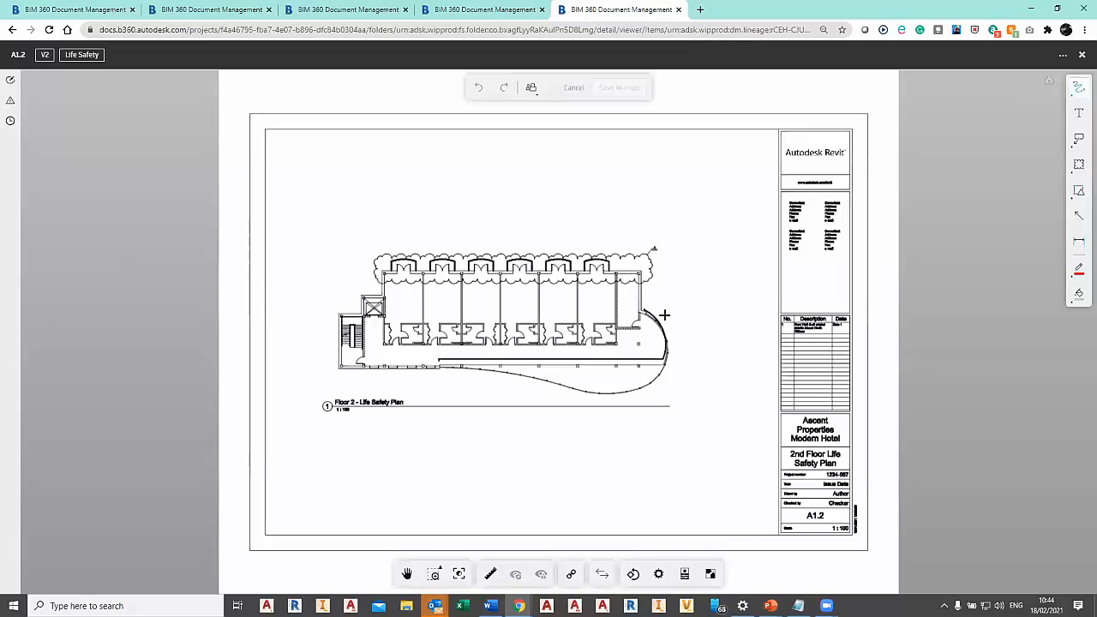
mouse_move(645, 297)
left_mouse_down()
mouse_move(635, 369)
mouse_move(443, 384)
mouse_move(591, 354)
mouse_move(646, 306)
left_mouse_up()
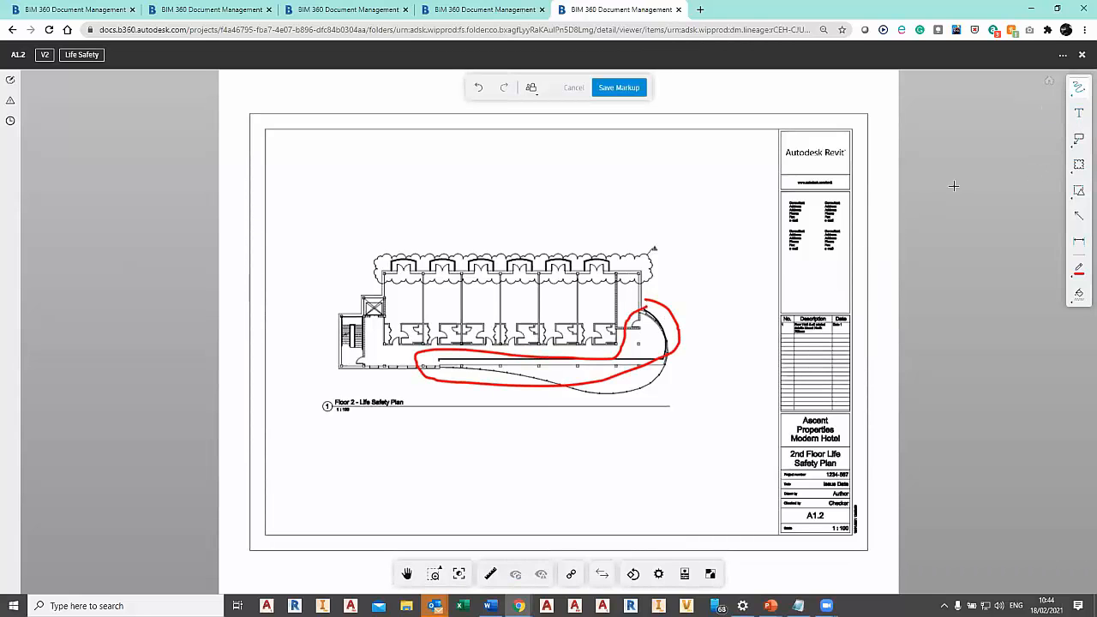
Add a text markup reading "Railing" beside the curved end of the freehand loop.
left_click(1079, 112)
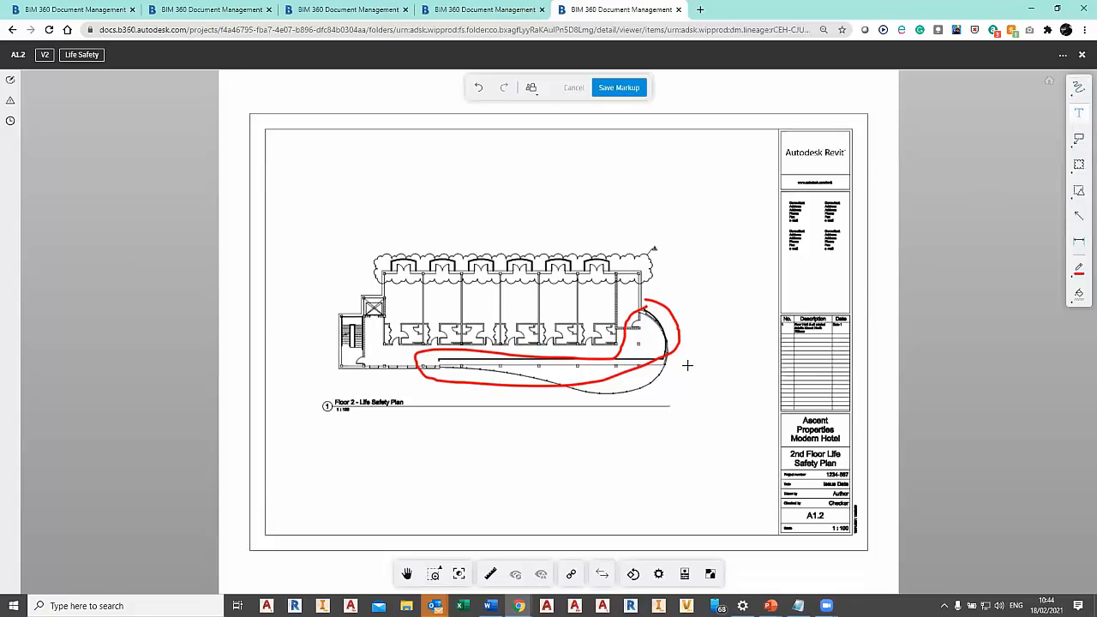
left_click(687, 365)
type("Railing")
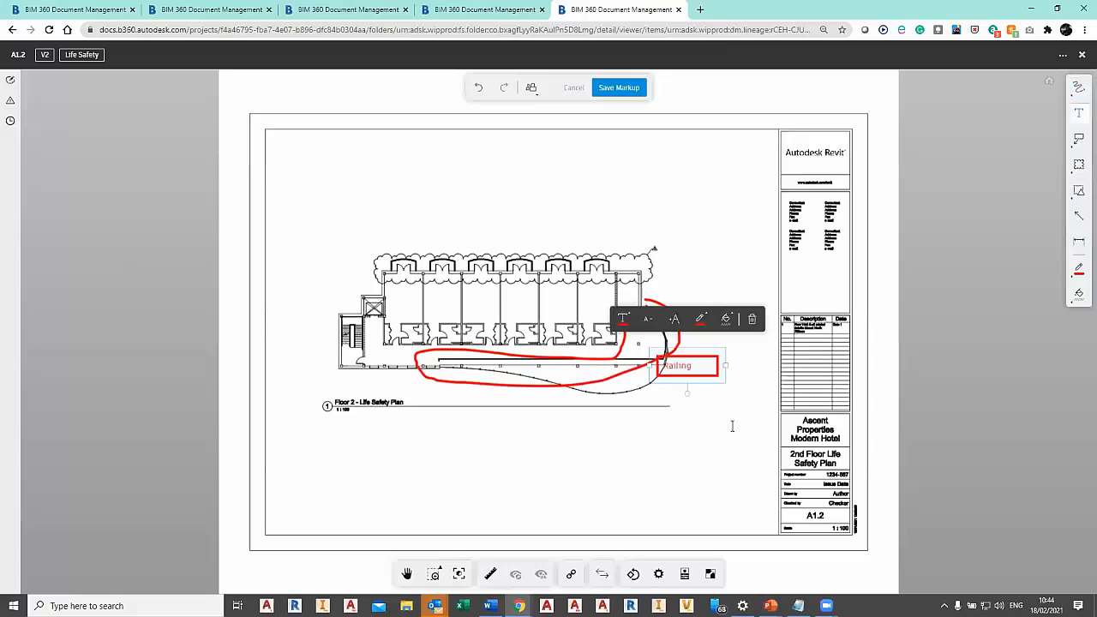
left_click(727, 415)
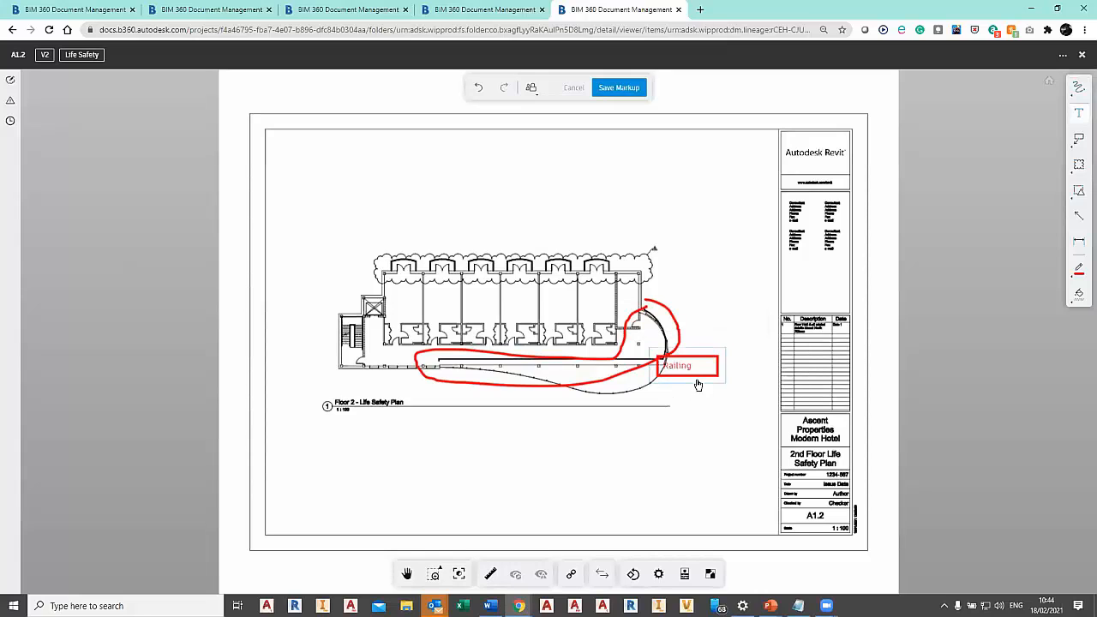
left_click(712, 396)
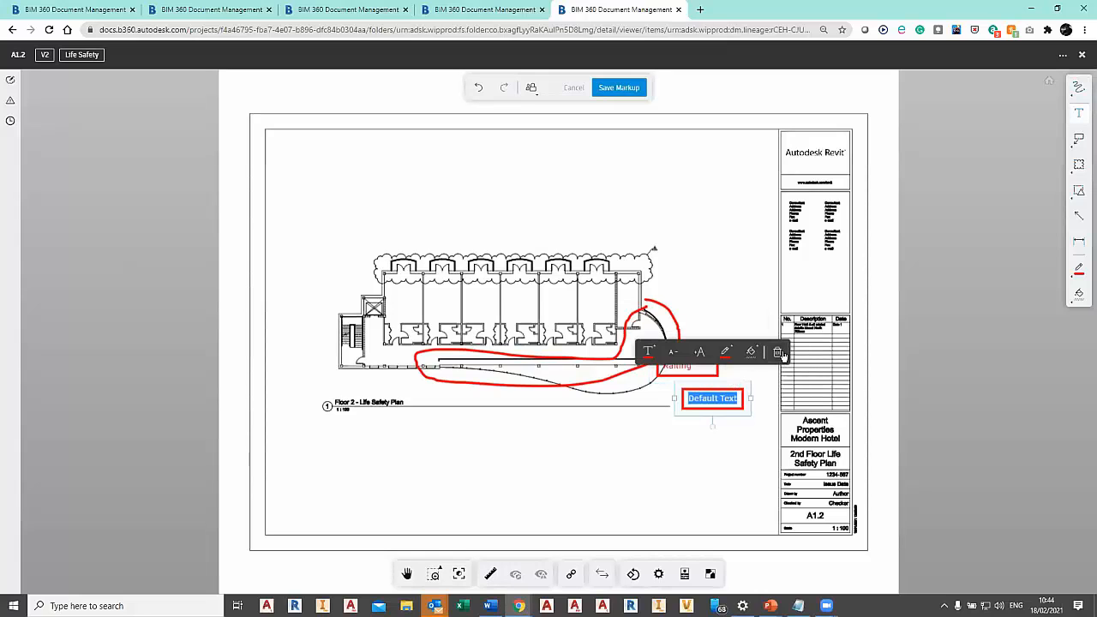
left_click(780, 355)
left_click(749, 378)
left_click(741, 382)
left_click_drag(730, 400, 748, 347)
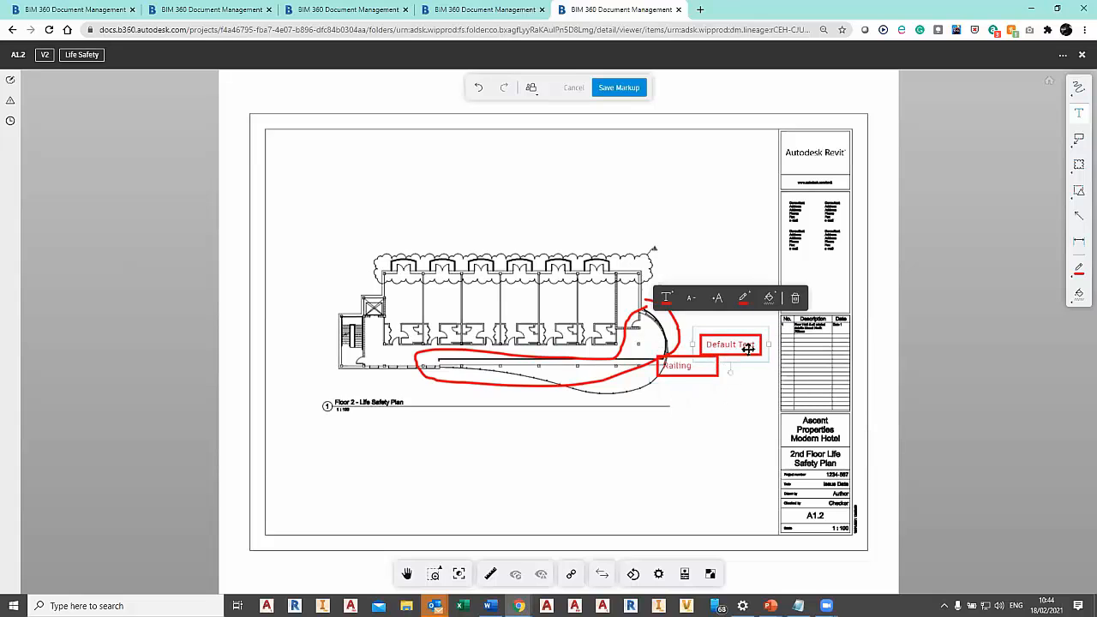
left_click(795, 300)
key("Escape")
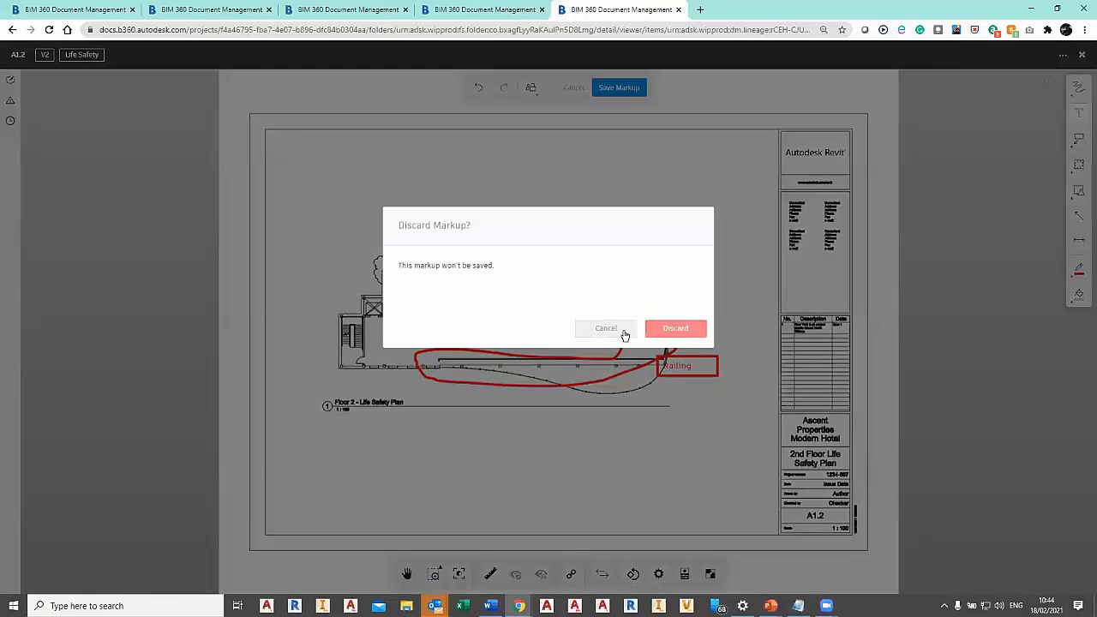
left_click(611, 330)
Save the railing markup and close sheet A1.2 to return to the Architectural Drawings folder.
left_click(619, 87)
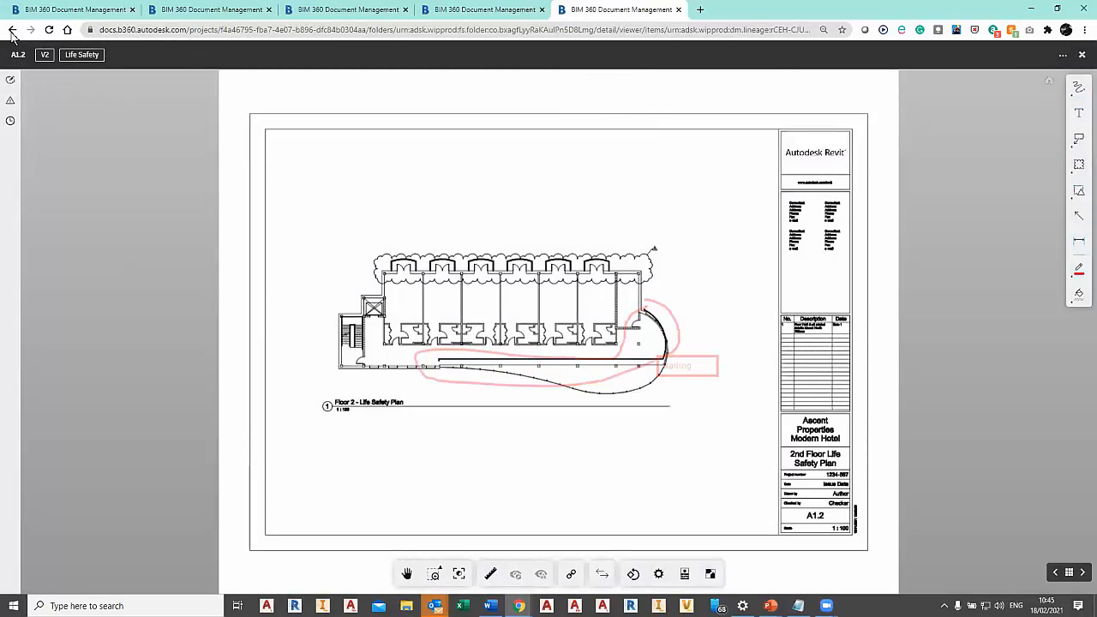
left_click(1083, 56)
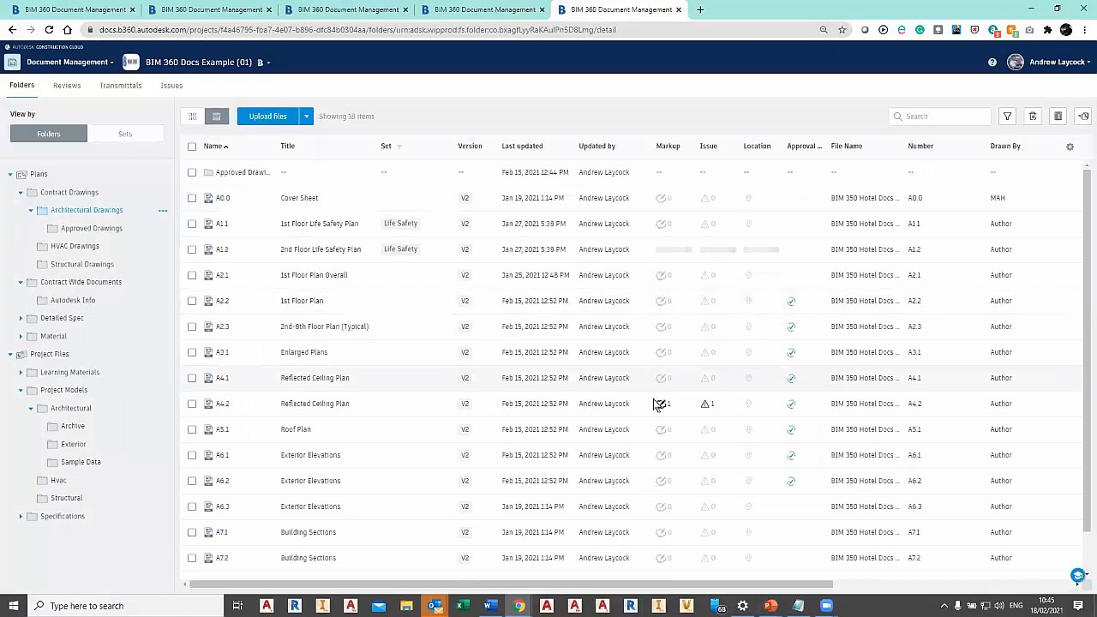
key("ctrl")
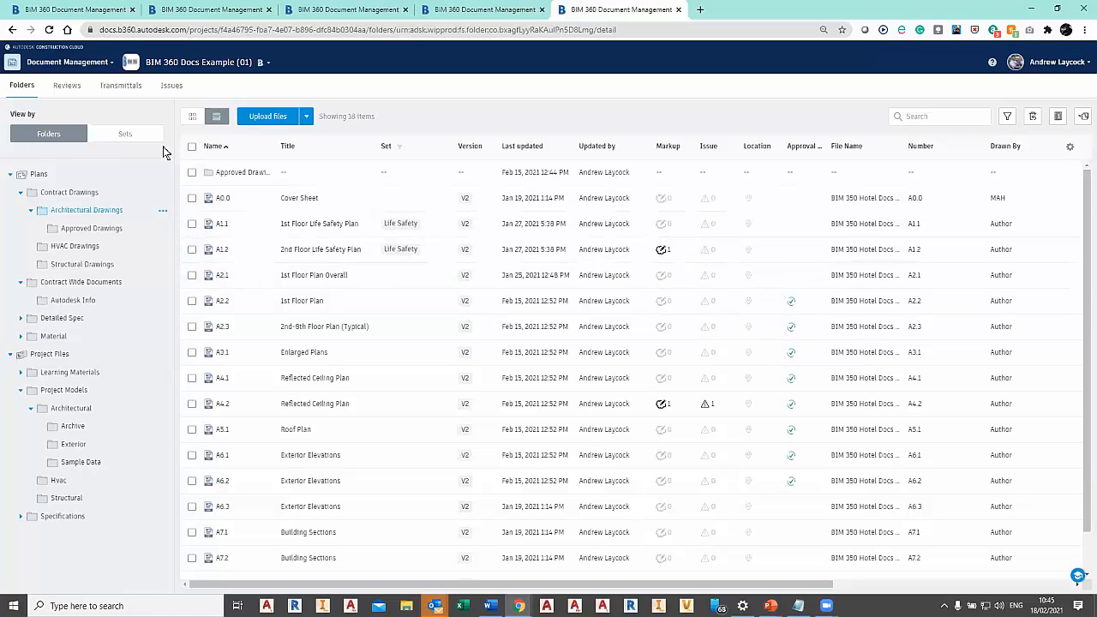
View the project documents by set, check the test set and Life Safety sets, and return to the folder view.
left_click(133, 135)
left_click(131, 199)
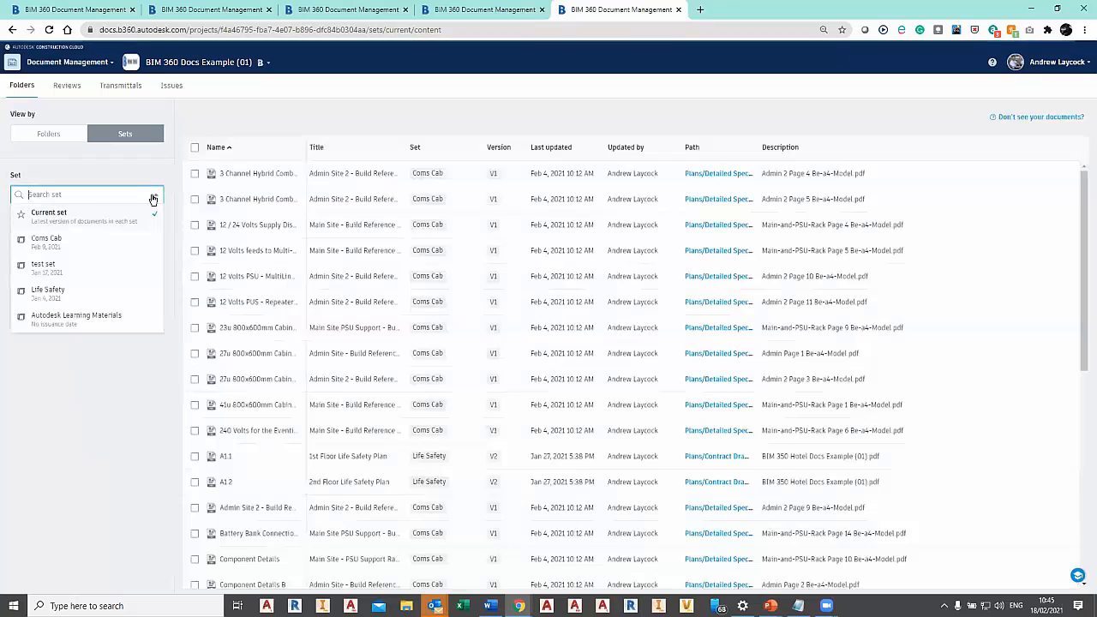
left_click(76, 277)
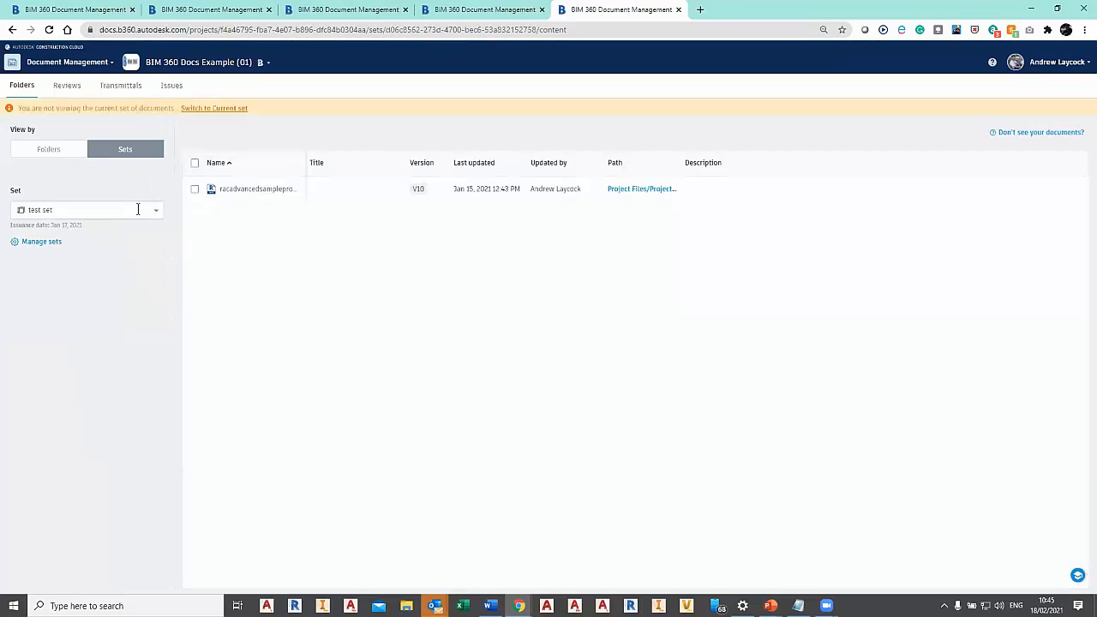
left_click(137, 210)
left_click(51, 309)
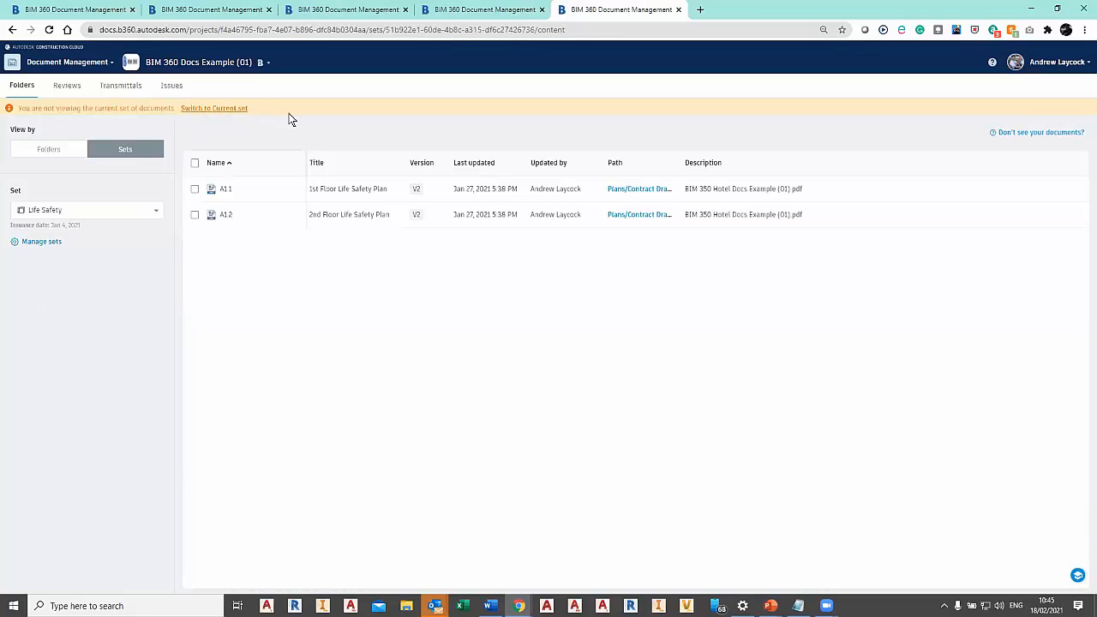
left_click(49, 149)
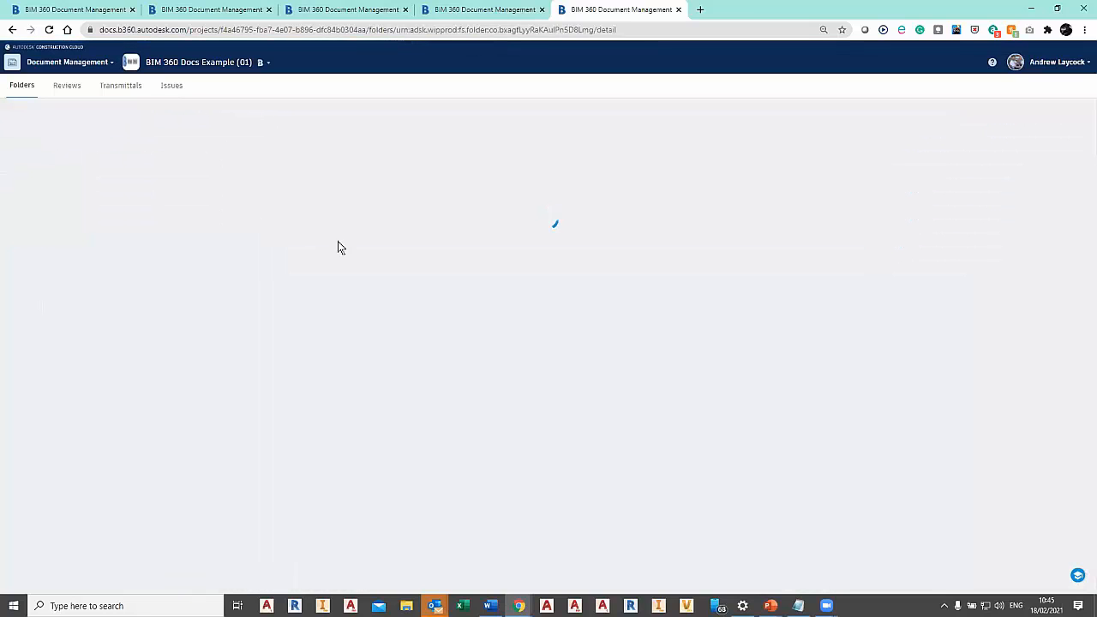
Select sheets A1.2 through A4.2 in the Architectural Drawings folder.
left_click(192, 250)
left_click(192, 379)
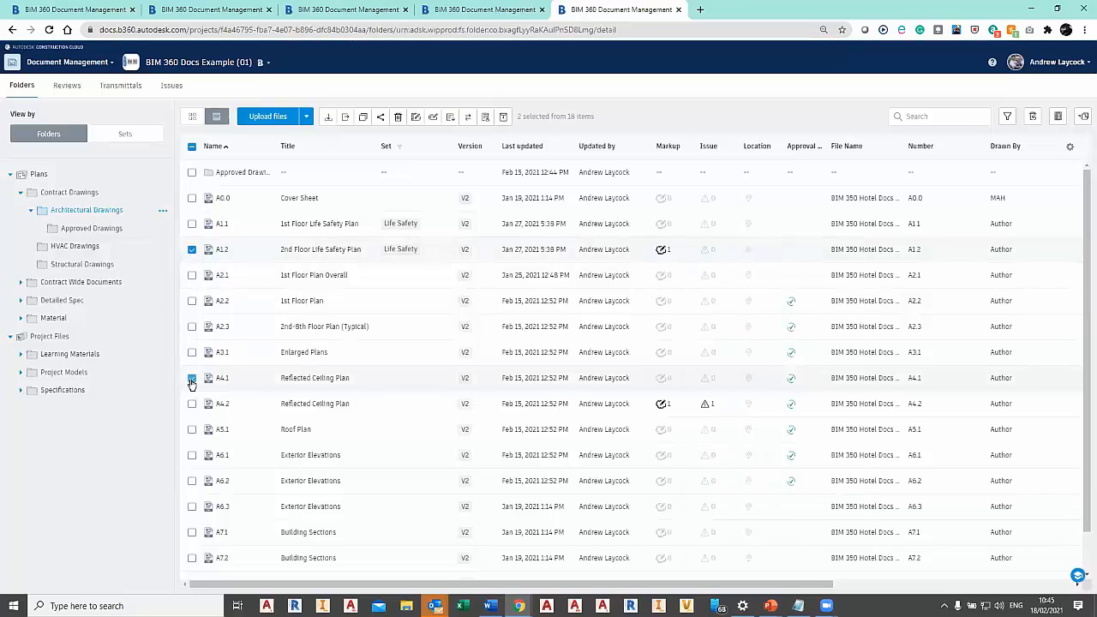
left_click(192, 378)
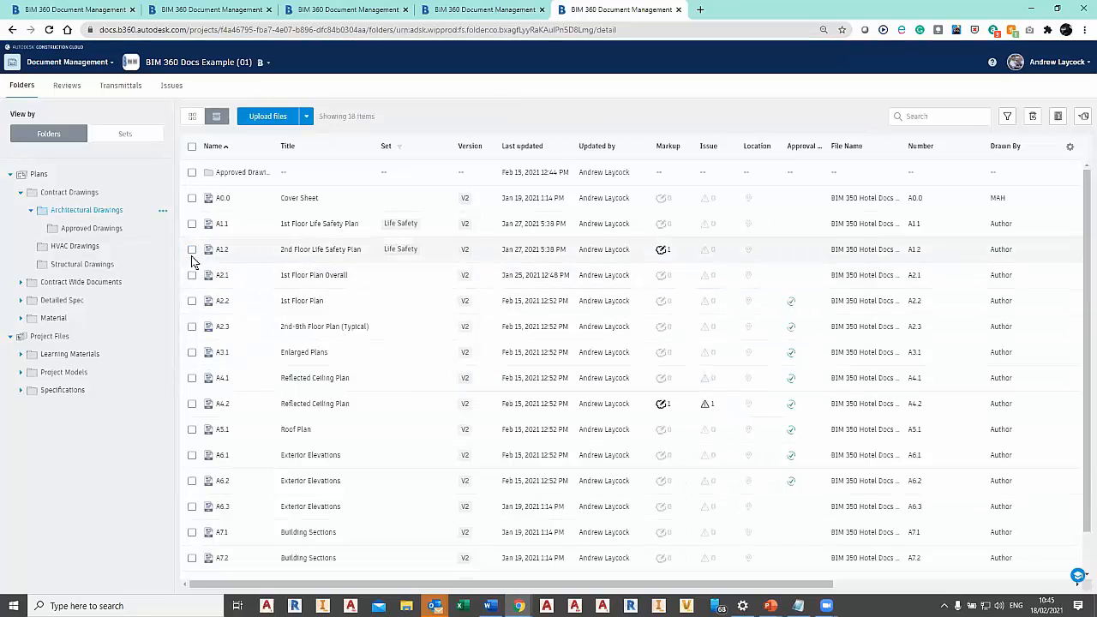
left_click(194, 406, "shift")
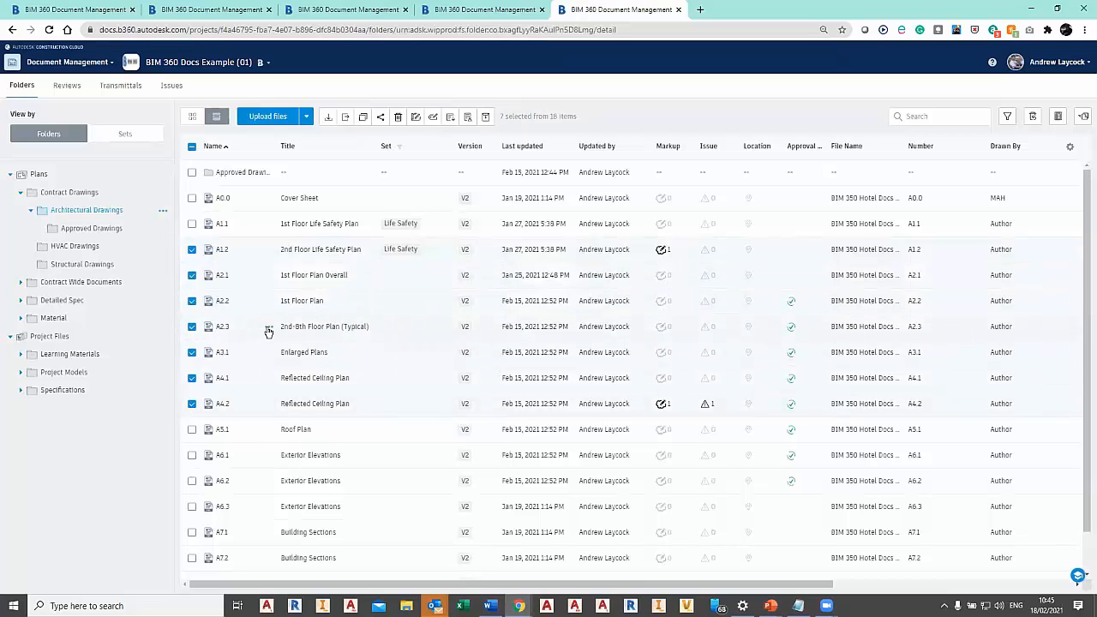
Open a review submission for sheet A2.3, preview the One Step Review and 4 Step Internal Review ABC - Architects workflows, and close it unsubmitted.
left_click(268, 330)
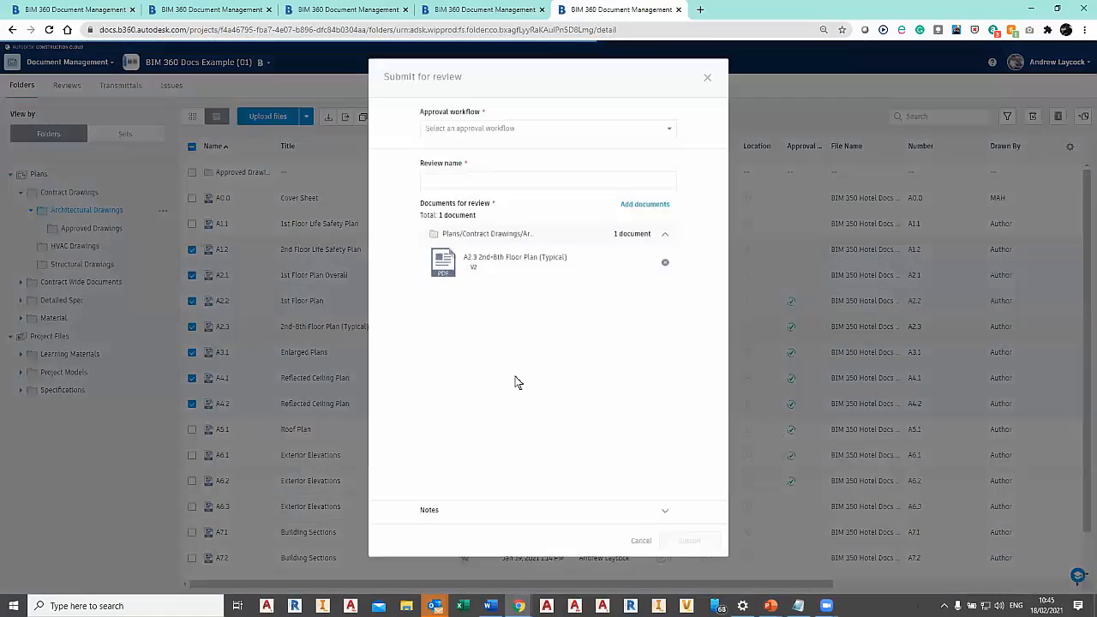
left_click(661, 138)
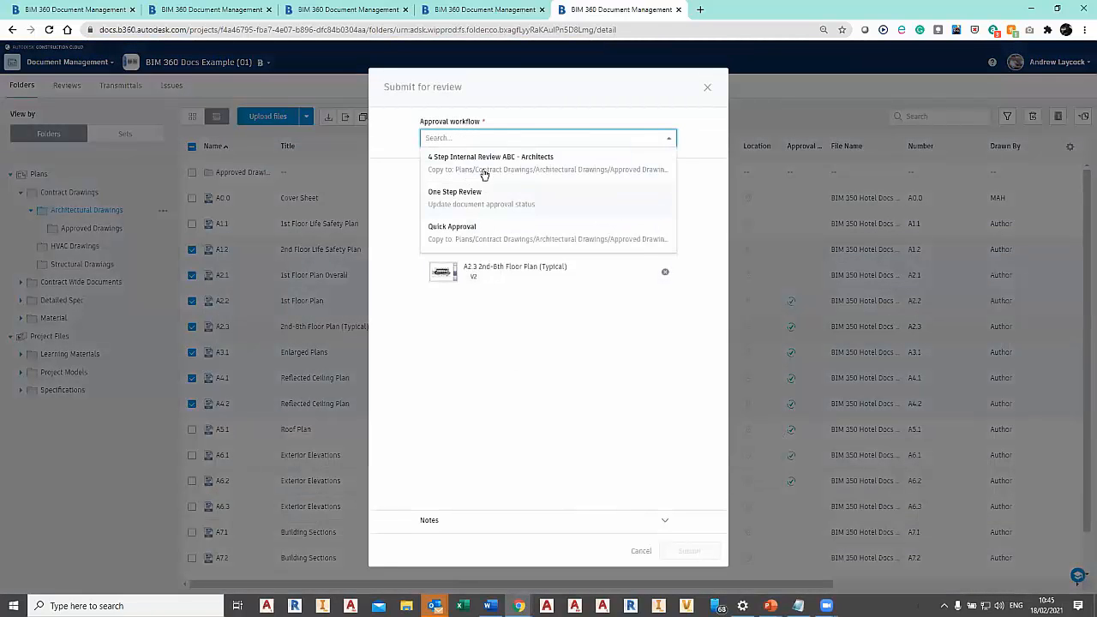
left_click(487, 195)
left_click(652, 139)
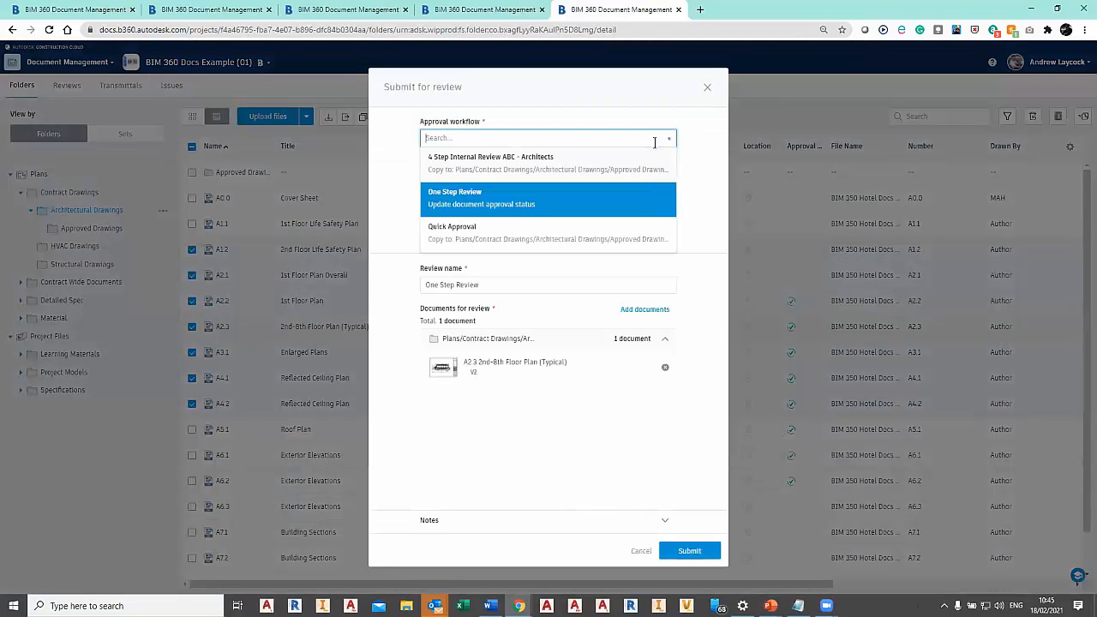
left_click(576, 164)
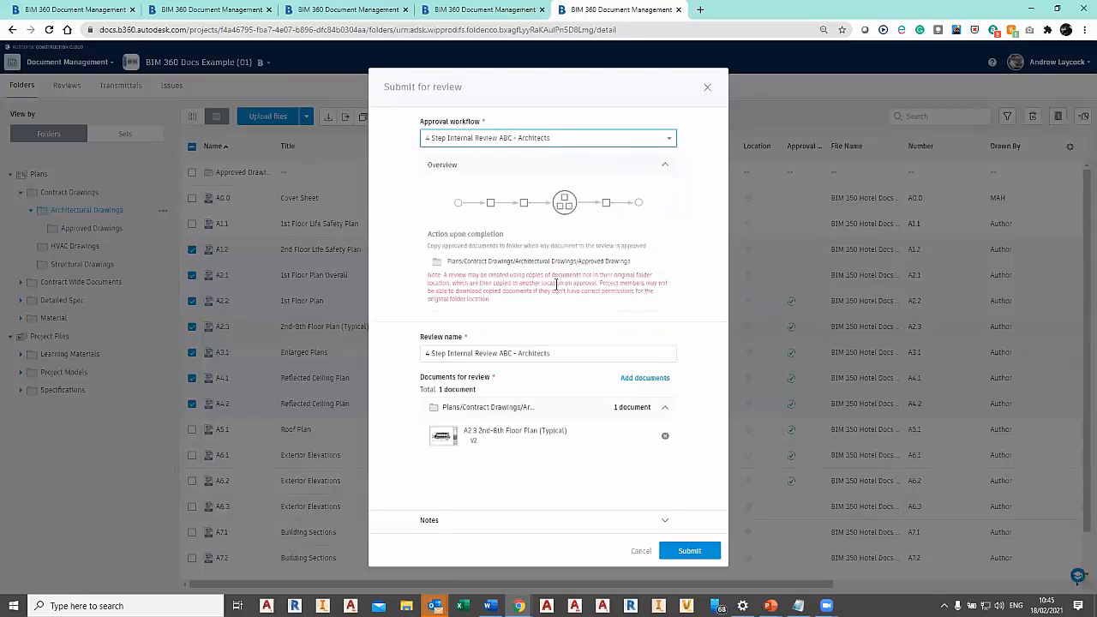
left_click(708, 88)
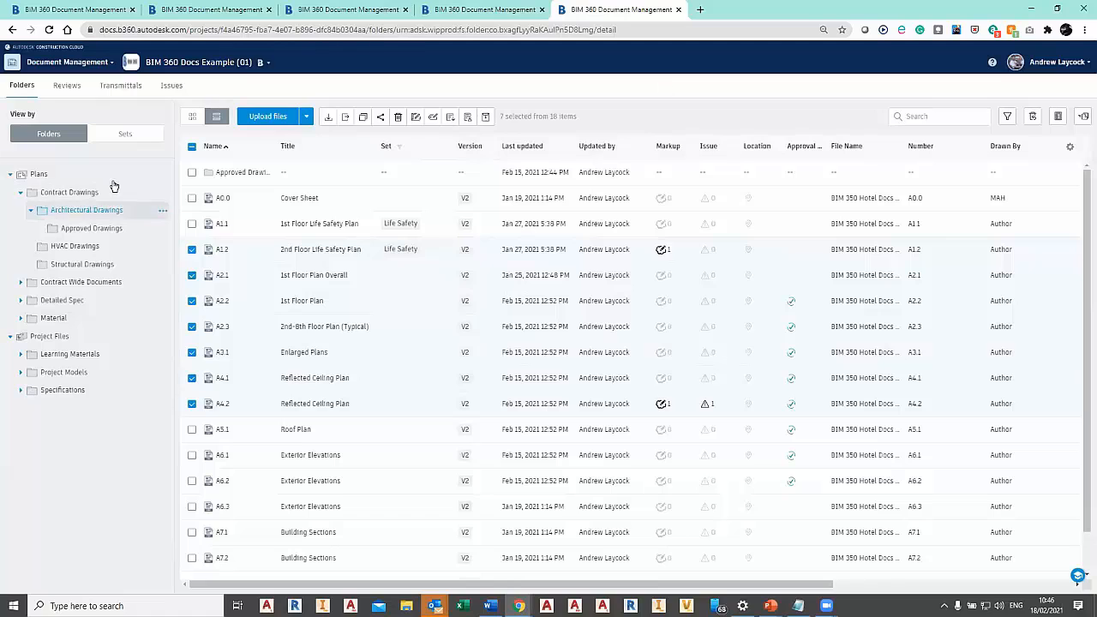
Look through the project's lists of reviews, transmittals and issues.
left_click(70, 89)
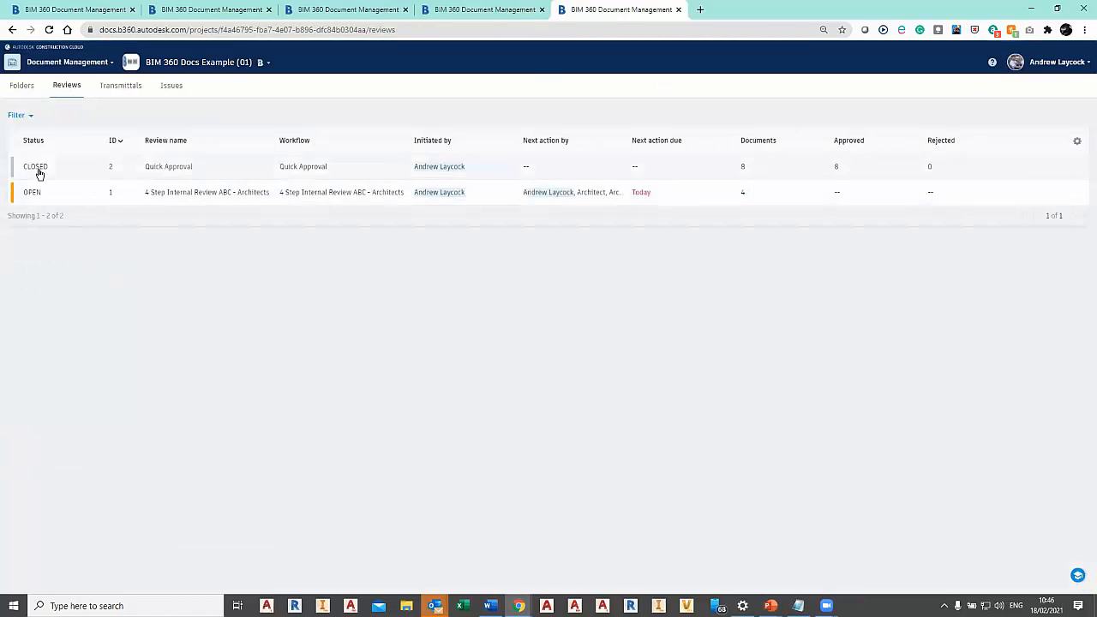
left_click(124, 87)
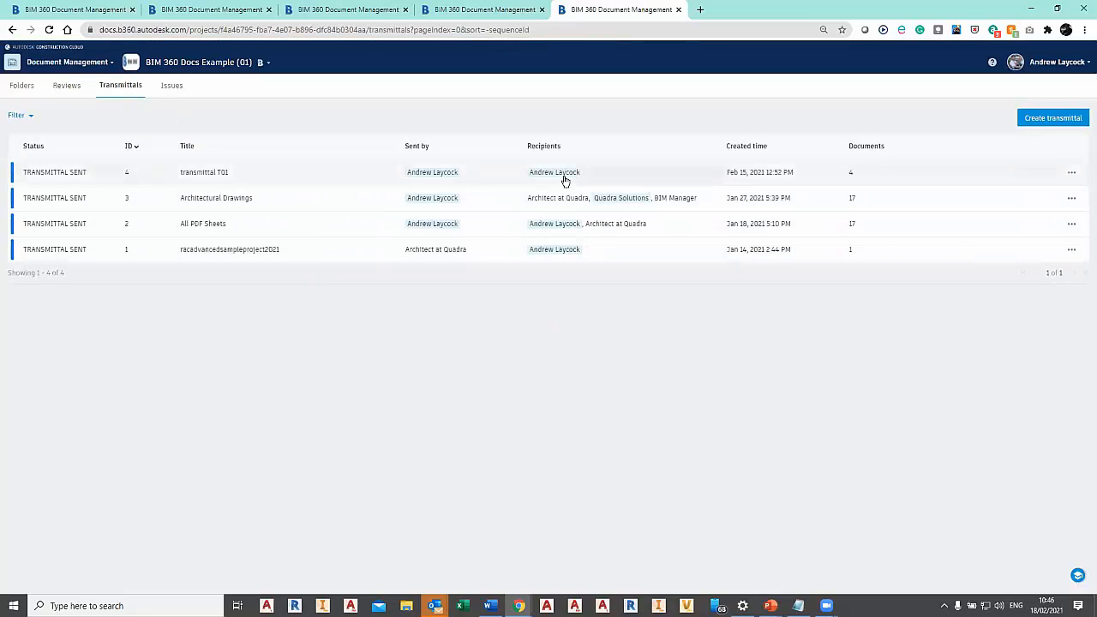
left_click(173, 85)
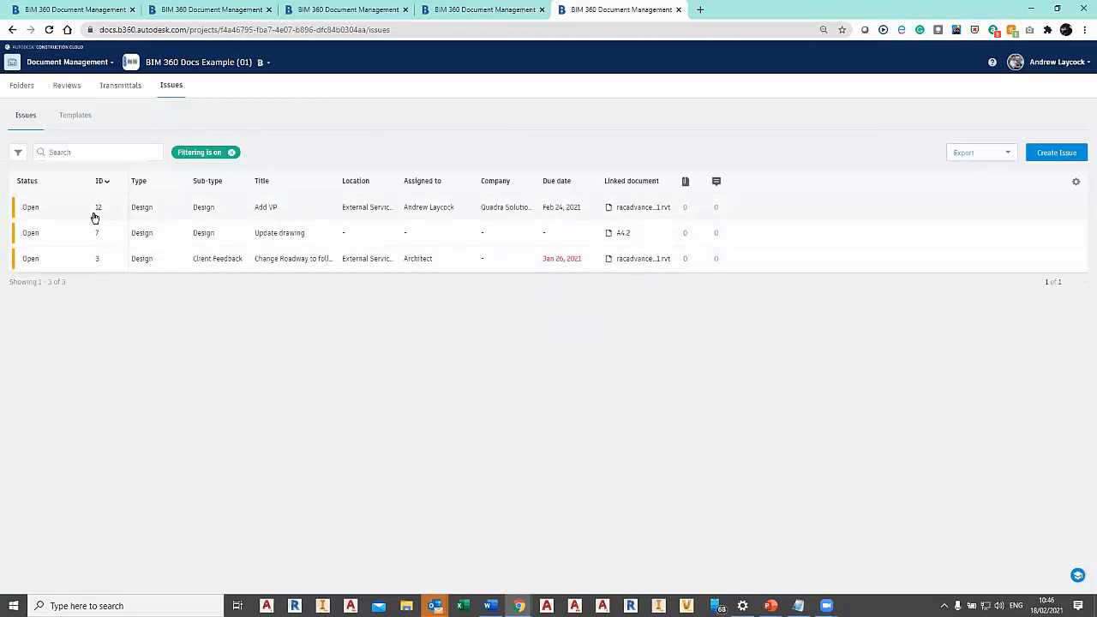
Set issue #12 "Add VP" to Answered with the comment "fixed in next rev".
left_click(33, 213)
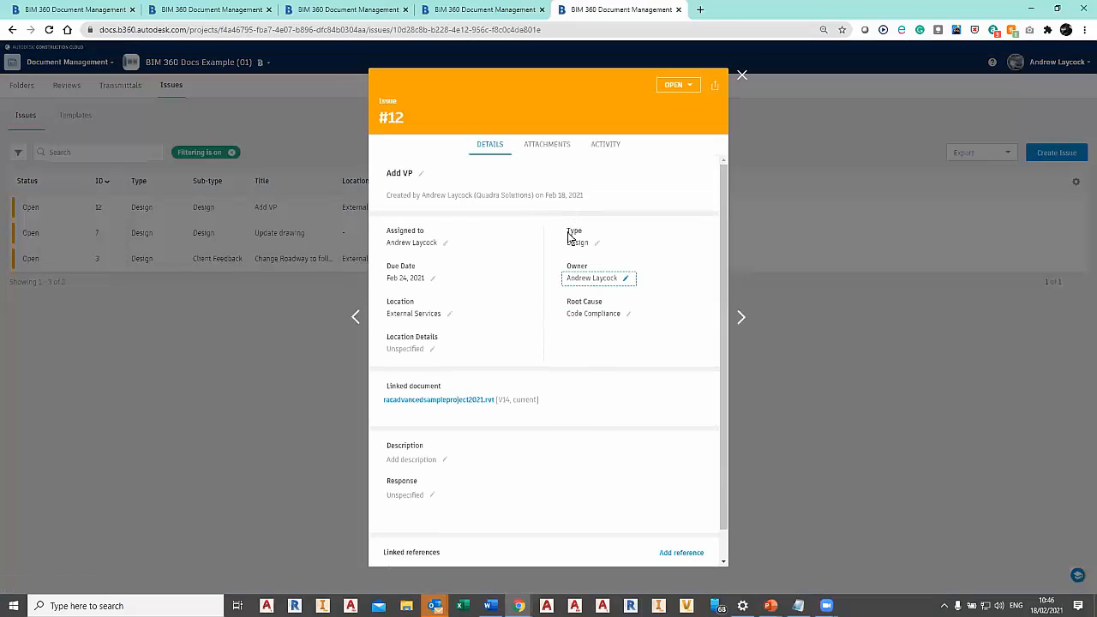
left_click(679, 85)
left_click(664, 117)
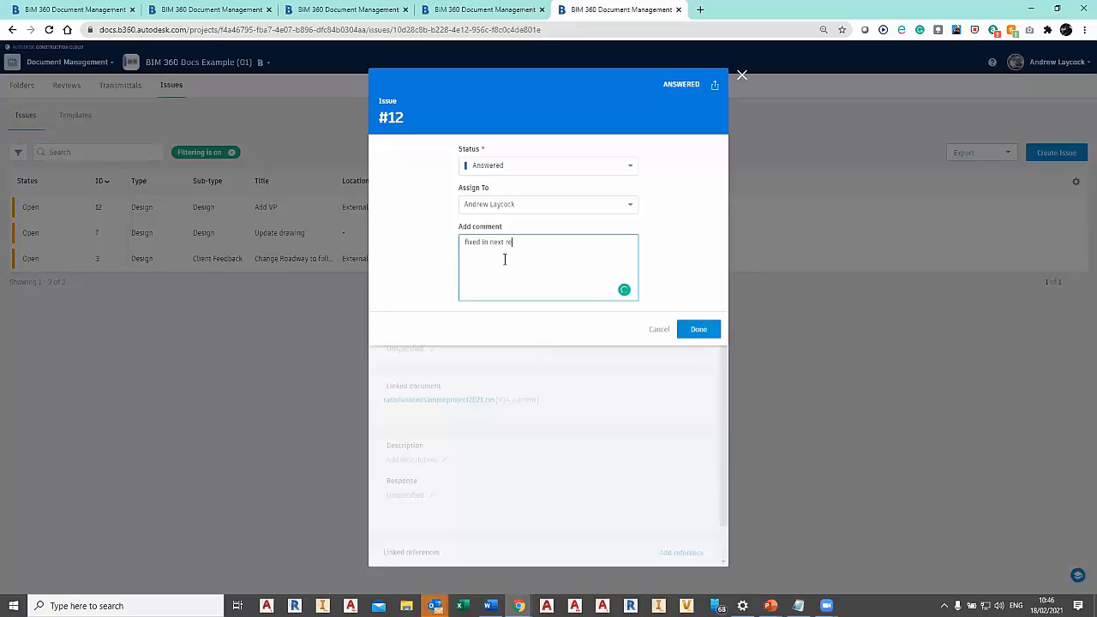
left_click(685, 331)
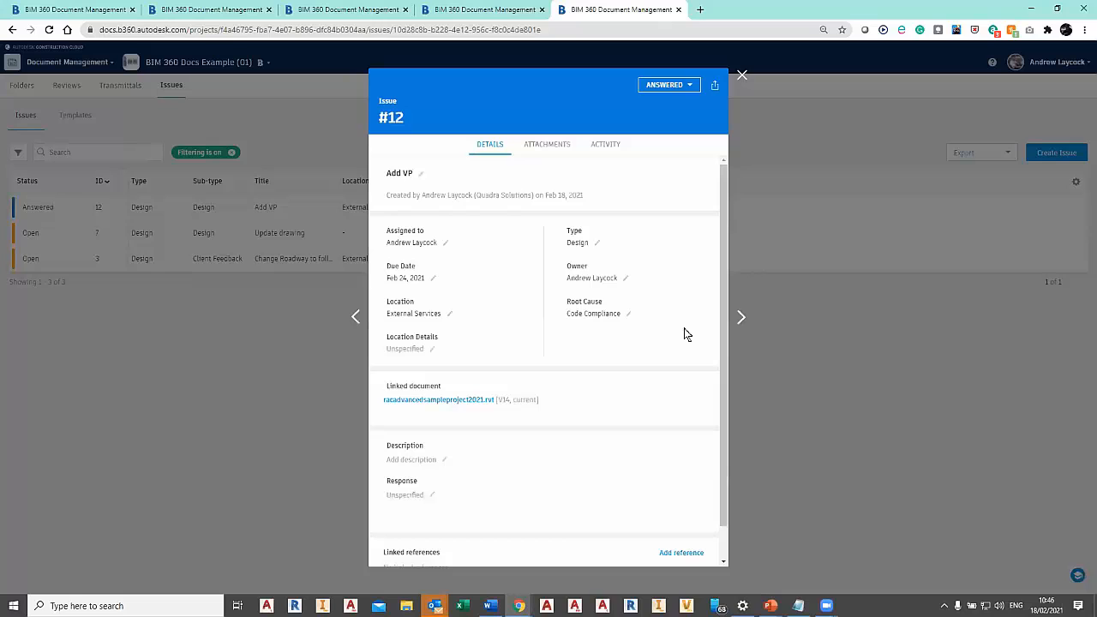
Check the attachments and activity of issue #12, set its status to Closed, and return to the issues list.
left_click(548, 146)
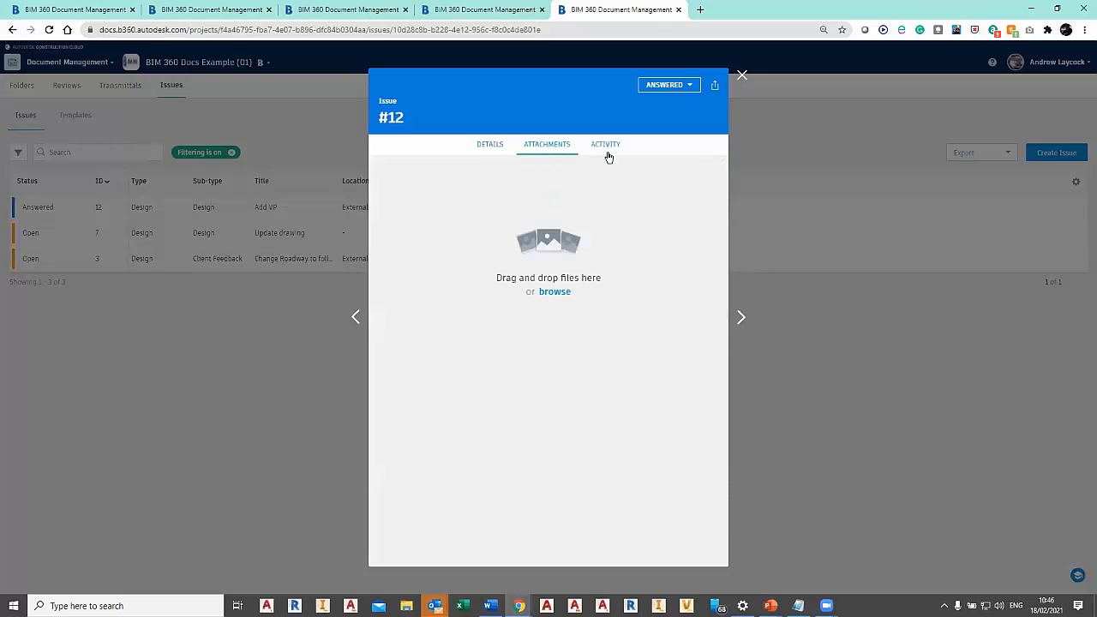
left_click(607, 147)
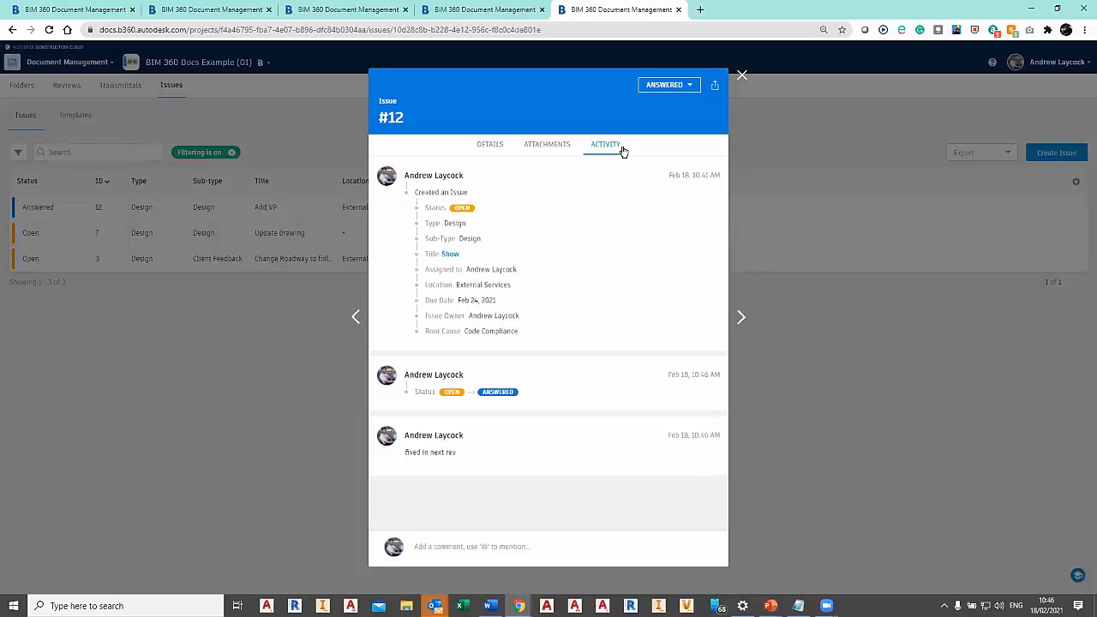
left_click(671, 86)
left_click(665, 144)
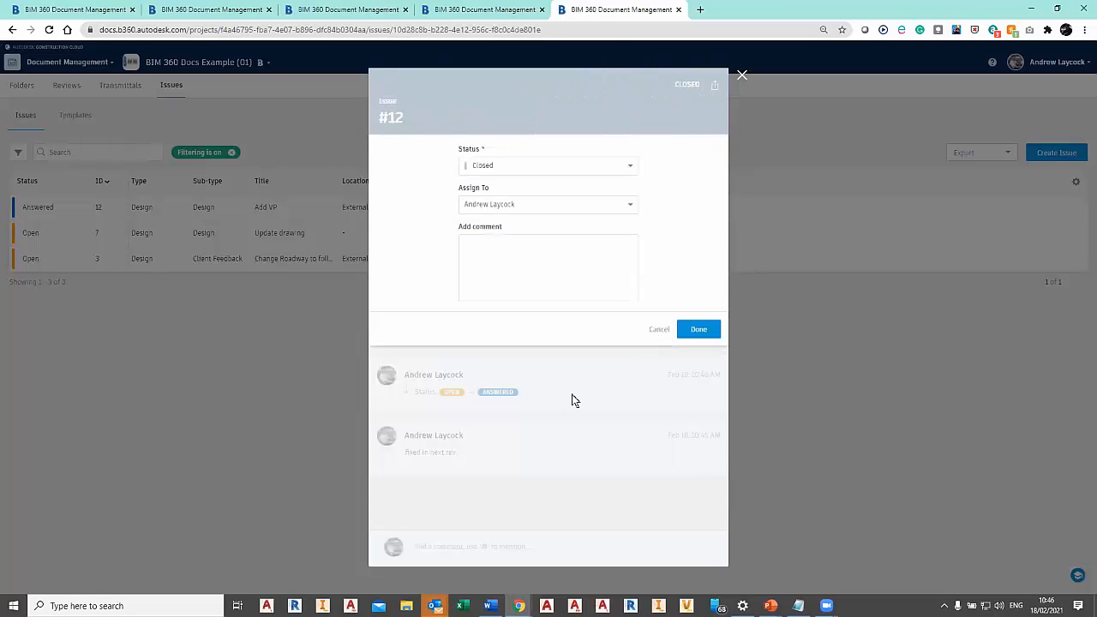
left_click(686, 329)
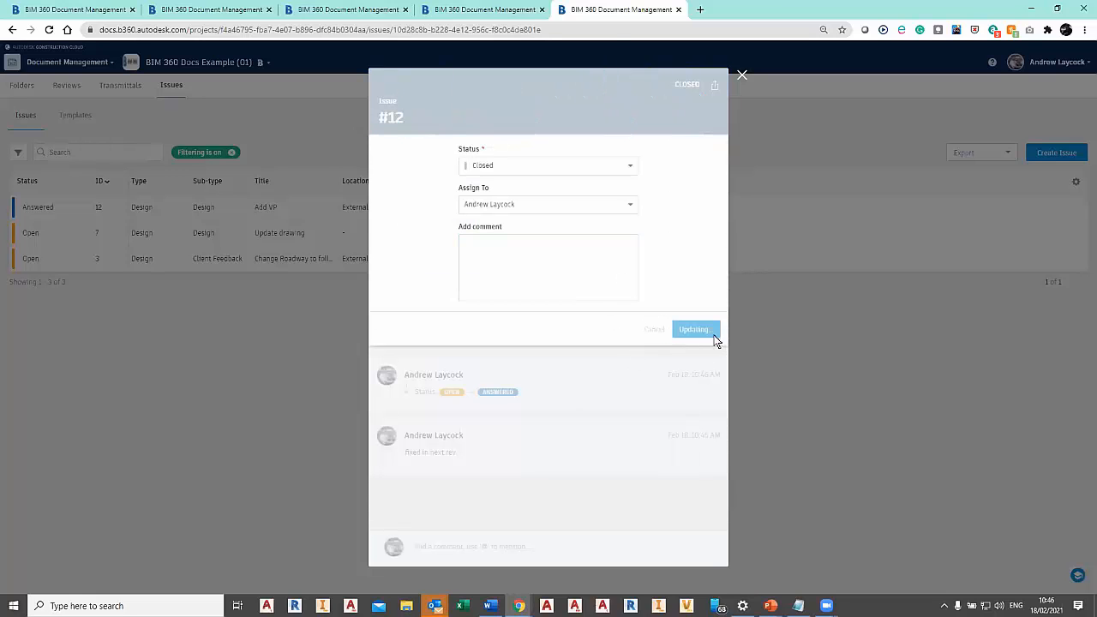
left_click(741, 77)
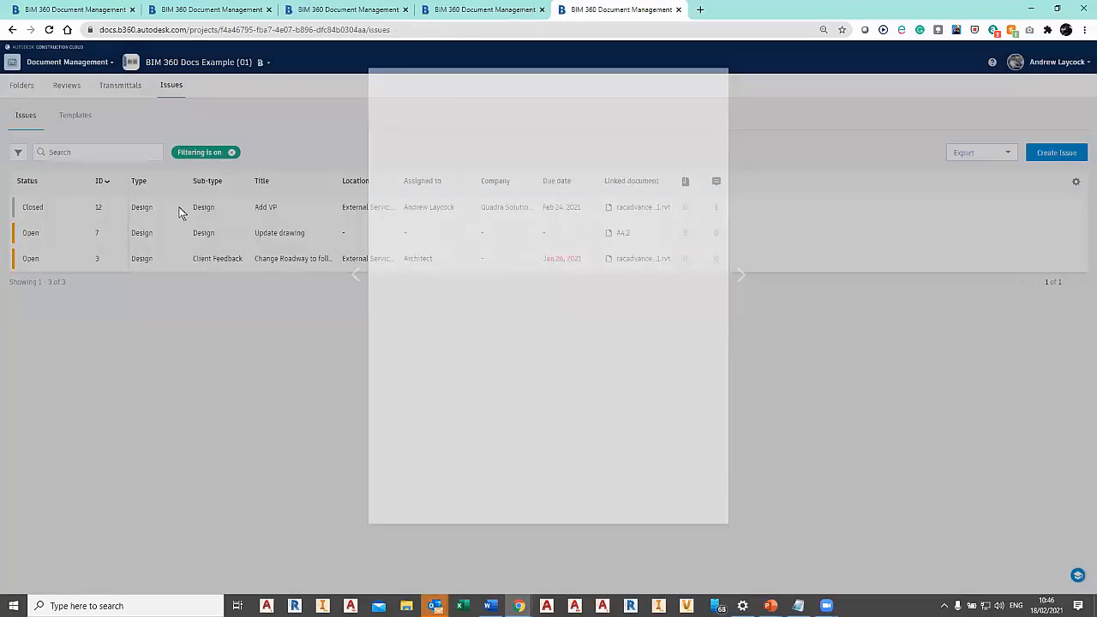
Browse the Plans folders, including Contract Wide Documents and Autodesk Info, and open the Architectural Drawings folder.
left_click(22, 85)
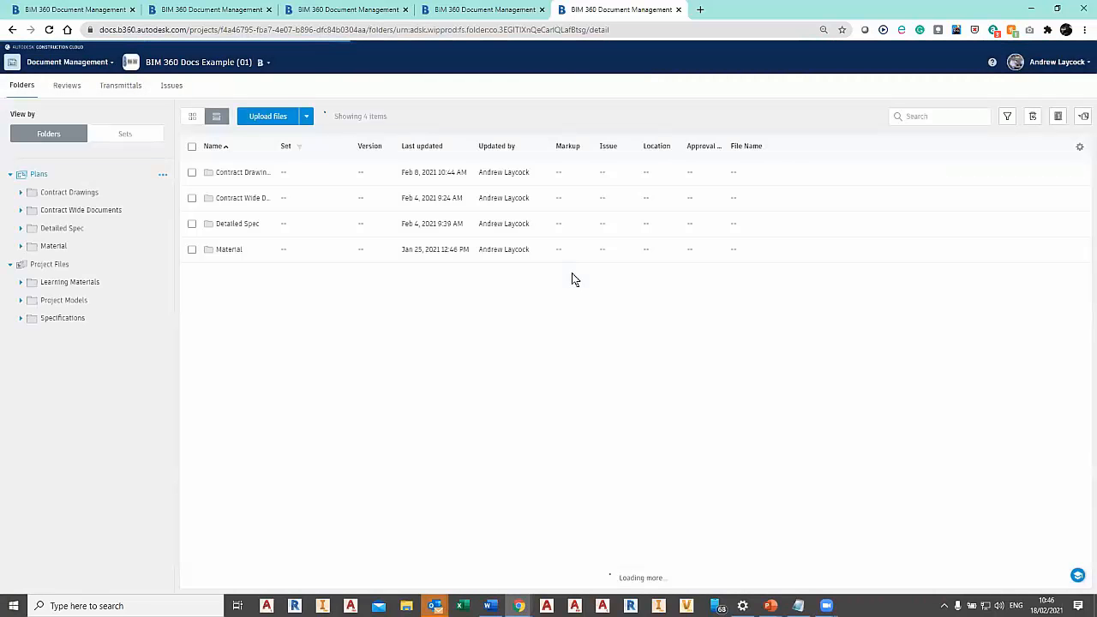
left_click(62, 209)
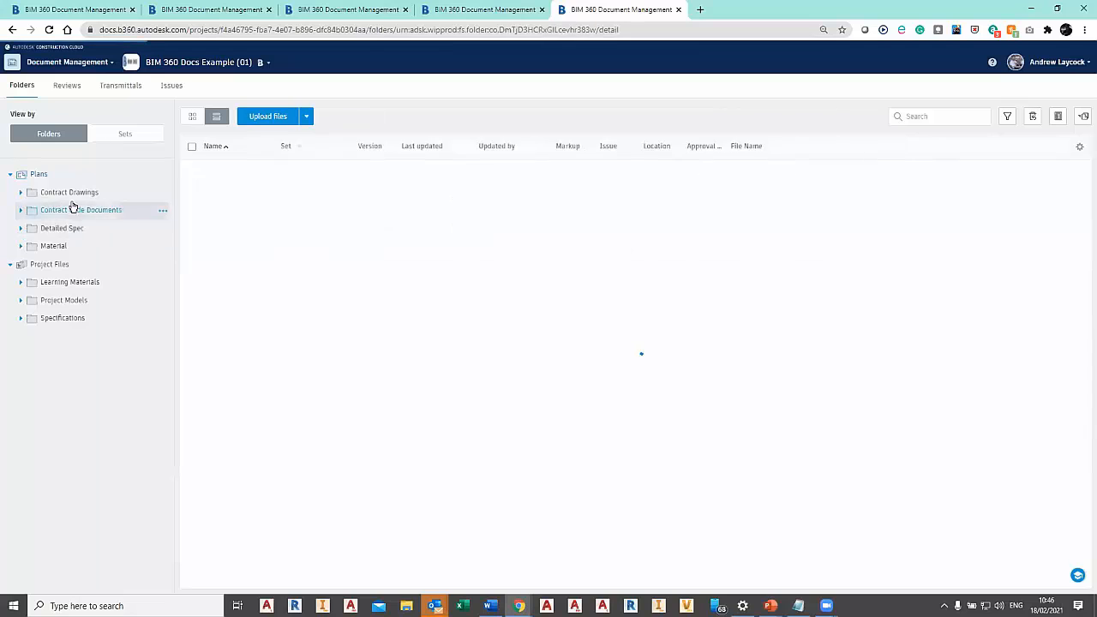
left_click(60, 195)
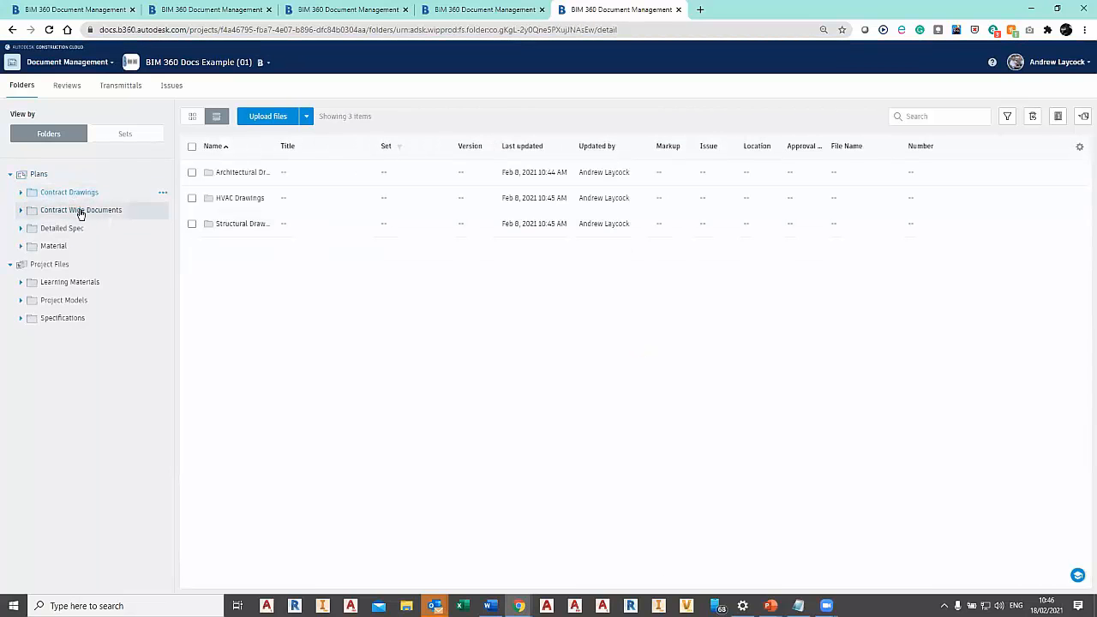
left_click(20, 210)
left_click(123, 229)
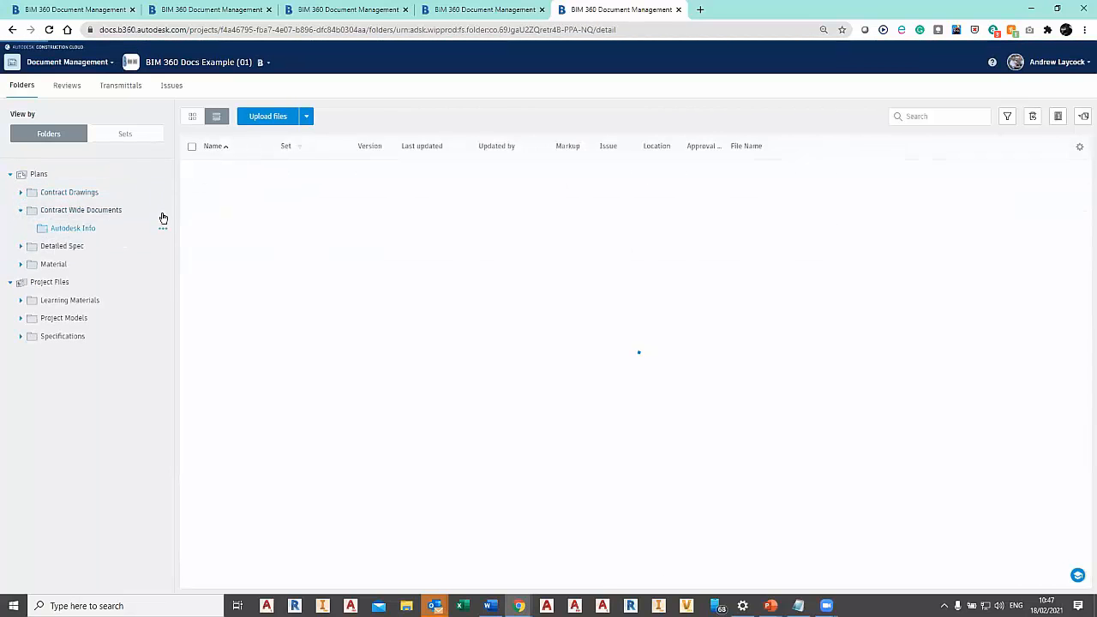
left_click(27, 195)
left_click(24, 194)
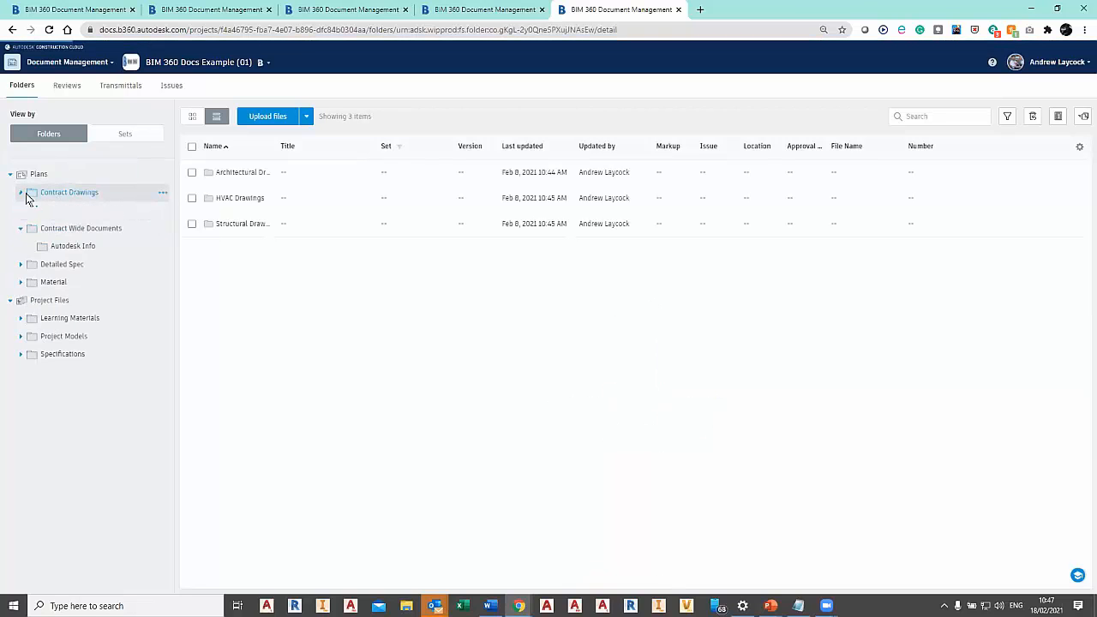
left_click(126, 213)
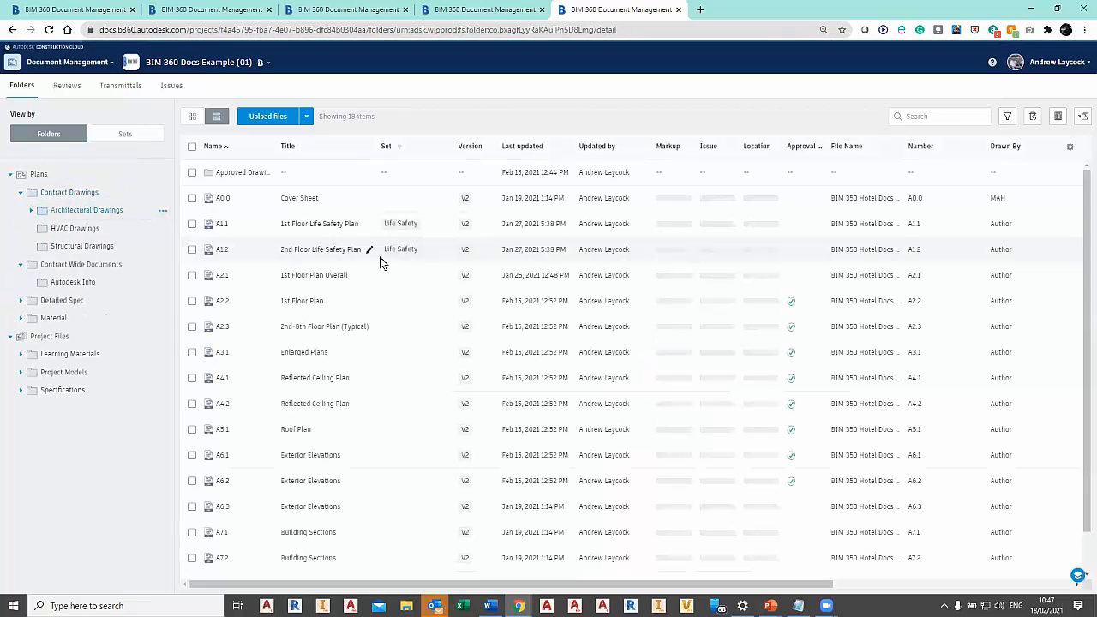
View the version history of sheet A1.2, close it, and open the publish log.
left_click(464, 250)
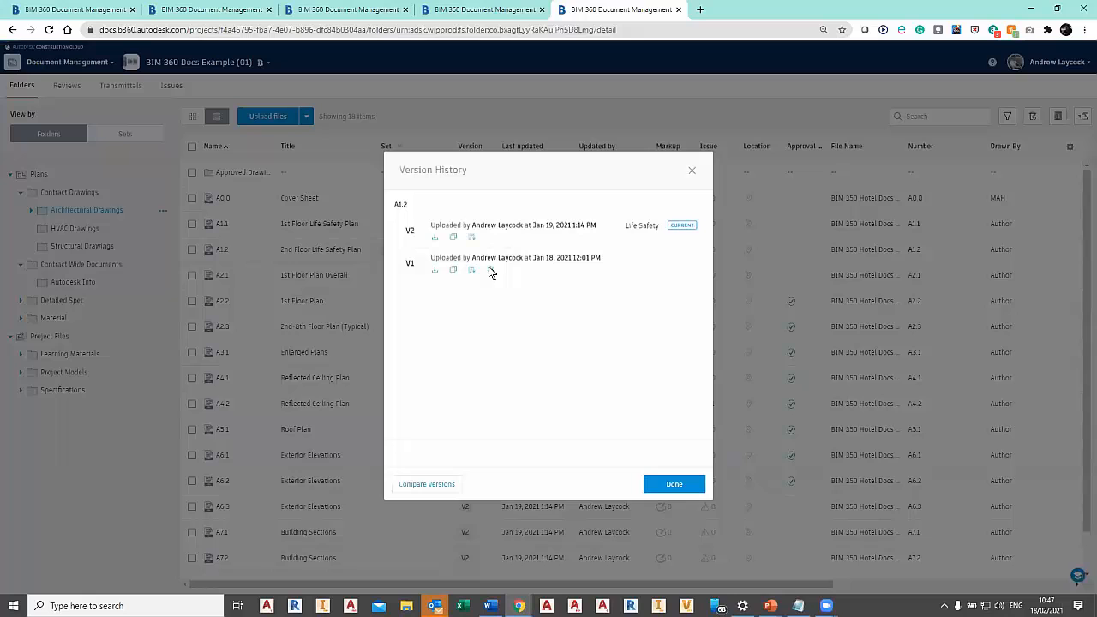
left_click(696, 172)
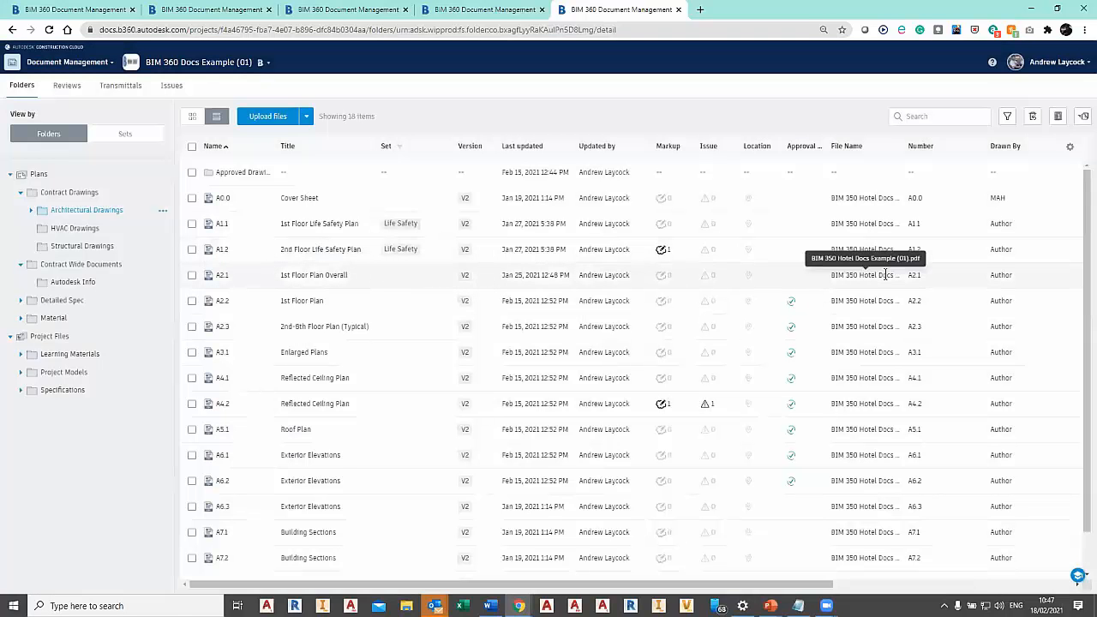
left_click(1084, 119)
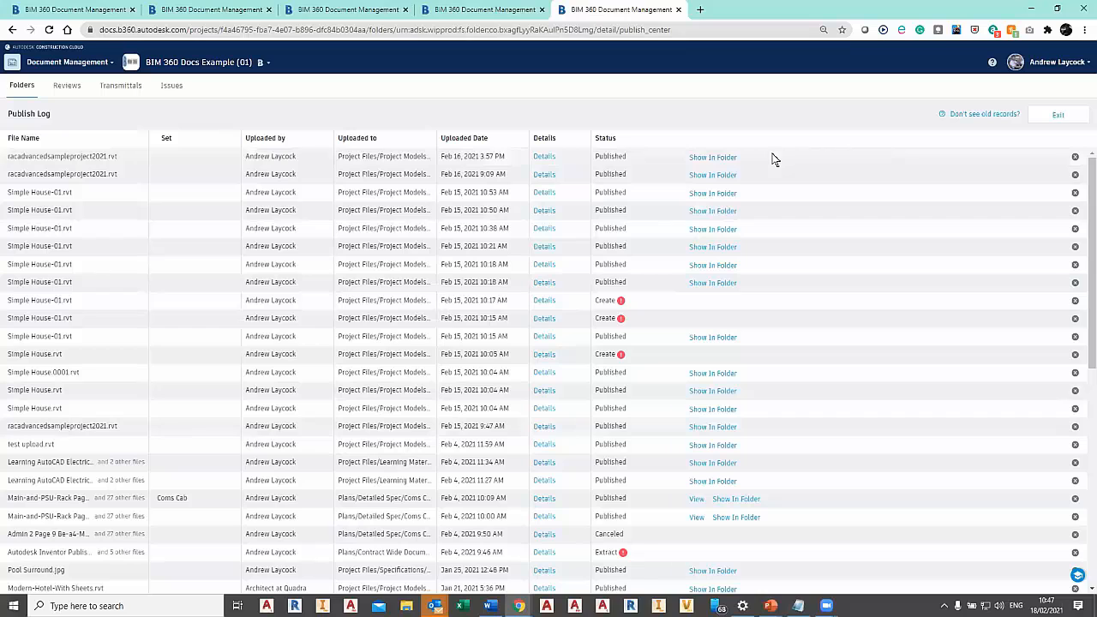
Switch from Document Management to Project Admin and on to the Project Home dashboard.
left_click(49, 66)
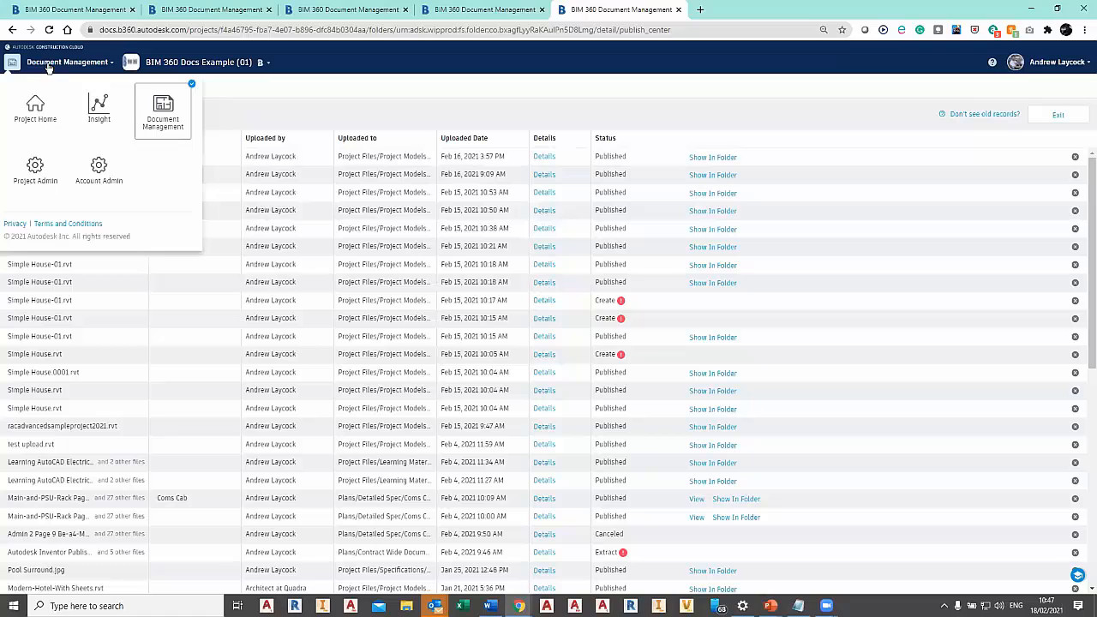
left_click(32, 175)
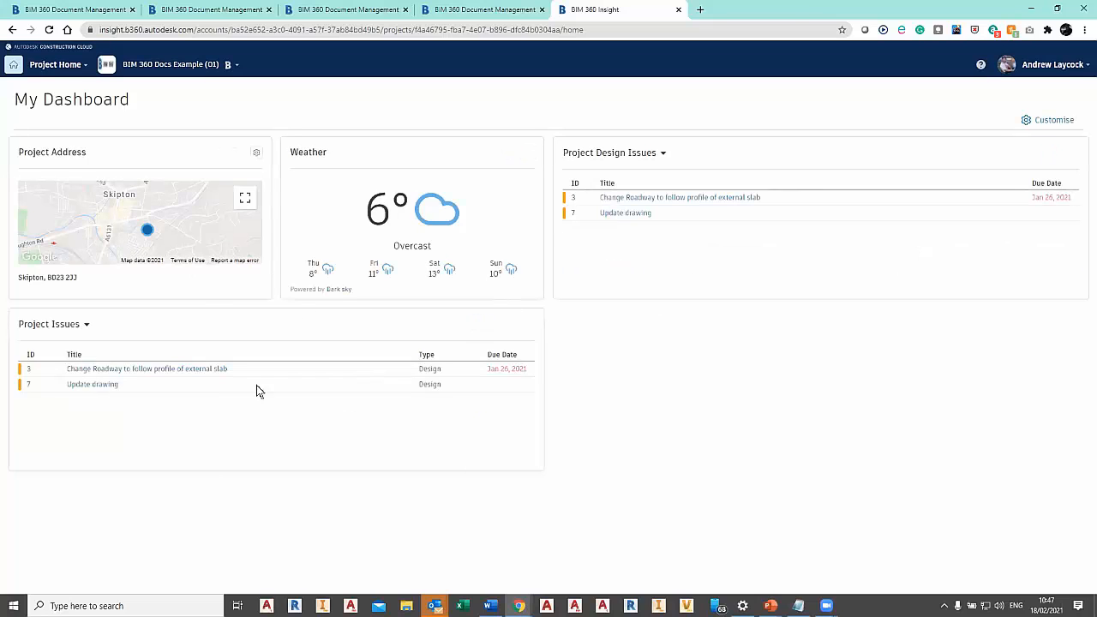
key("ctrl+a")
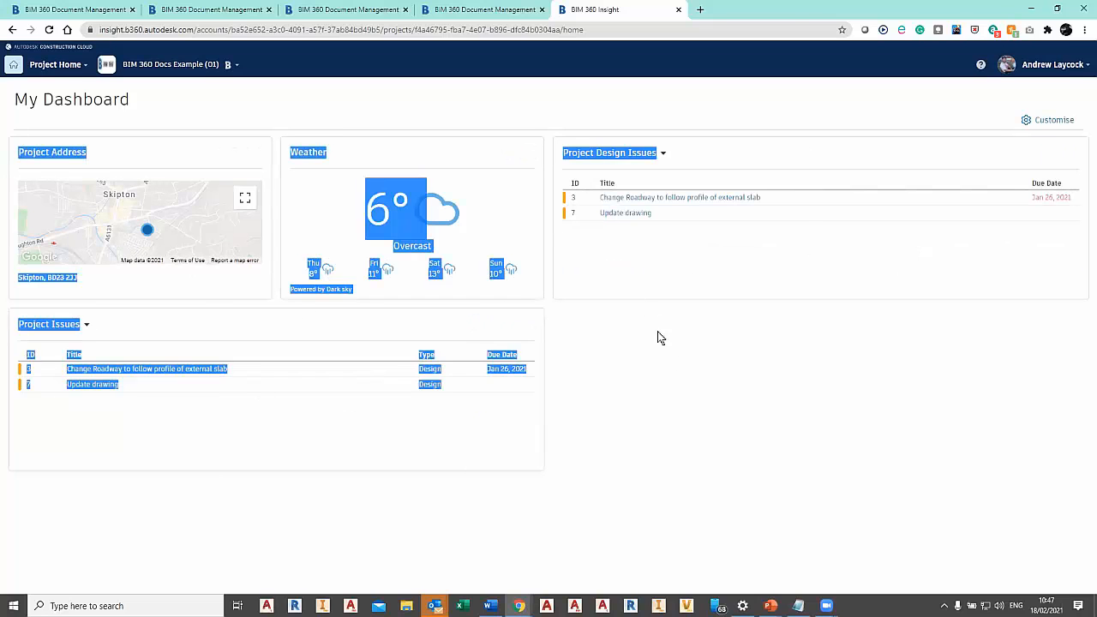
Customise the project dashboard by rearranging the Project Design Issues and Weather cards, and save the layout.
left_click(1051, 119)
left_click_drag(747, 180, 161, 403)
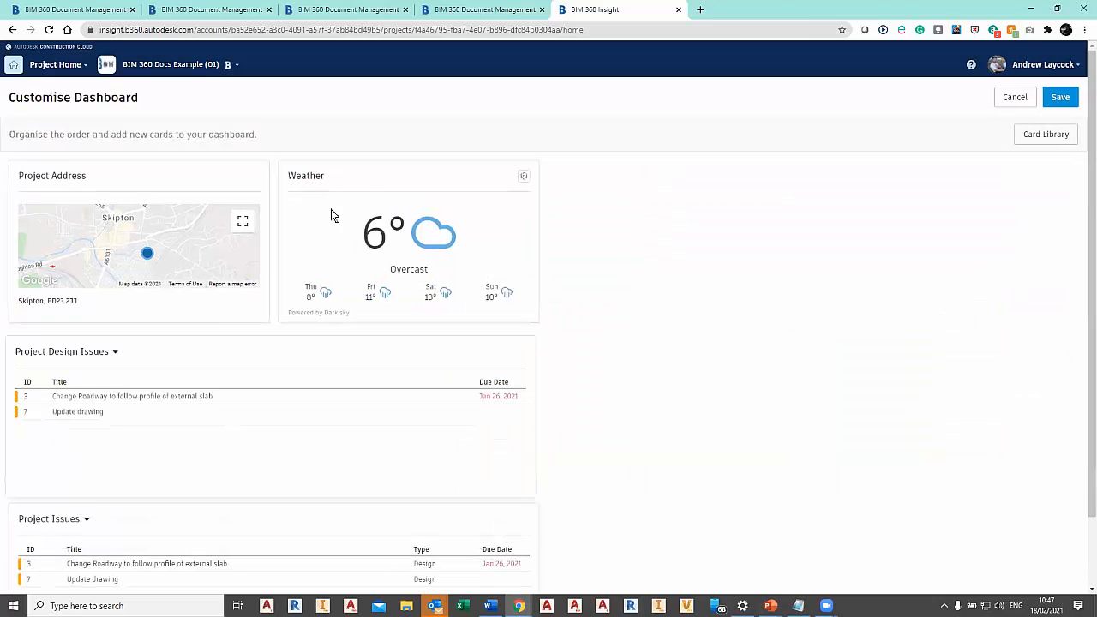
left_click_drag(365, 177, 129, 186)
left_click_drag(202, 356, 450, 206)
left_click(1061, 97)
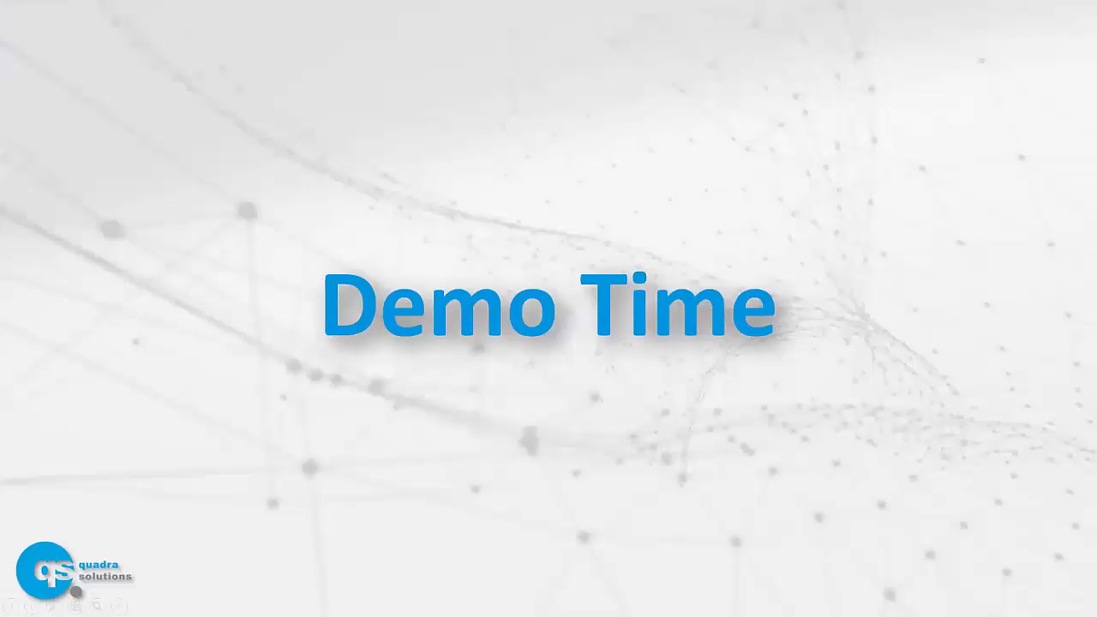
key("Right")
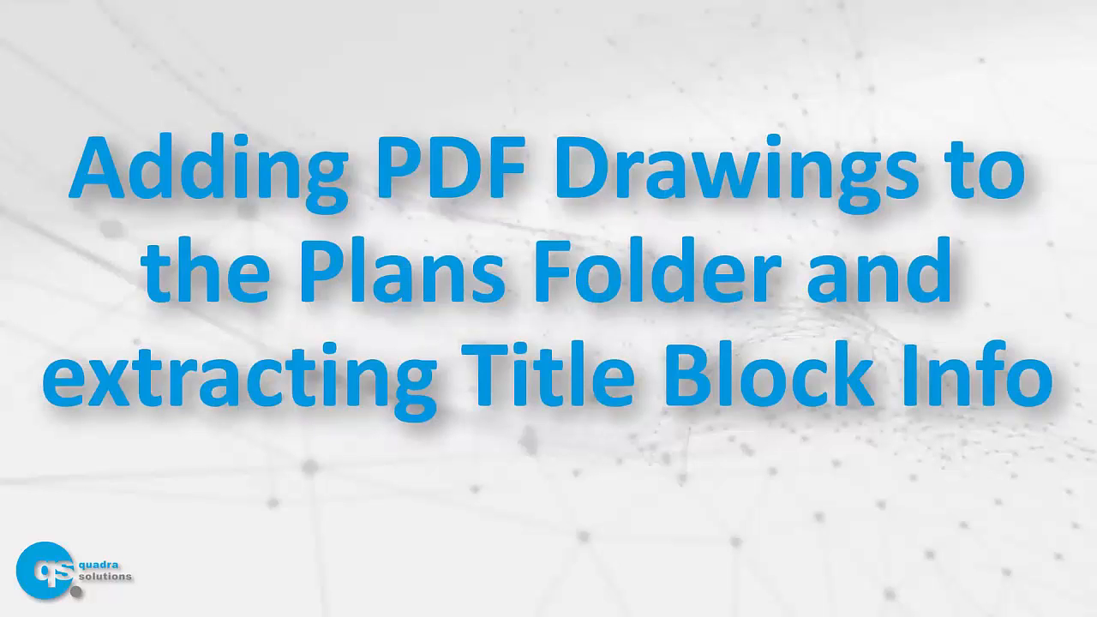
key("Right")
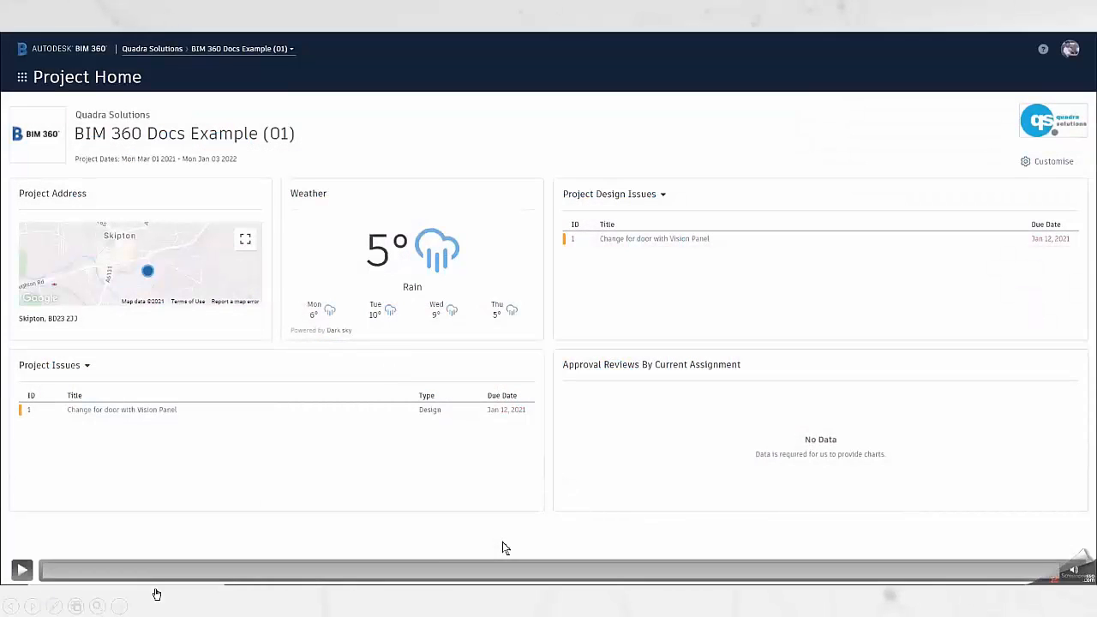
left_click(26, 571)
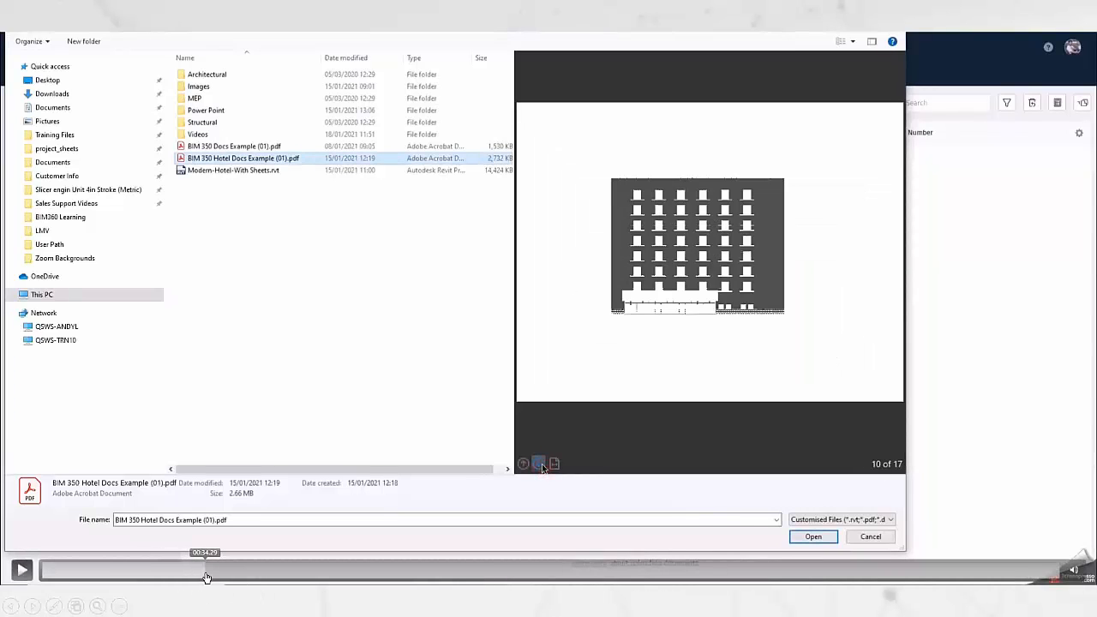
left_click(205, 578)
left_click(186, 571)
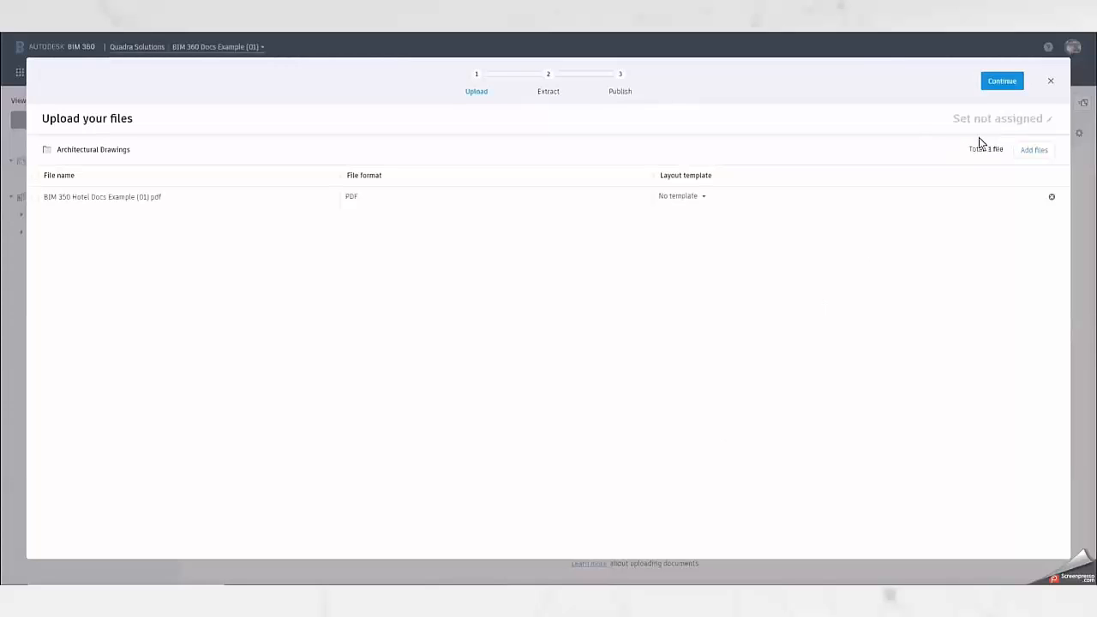
Continue the upload of BIM 350 Hotel Docs Example (01).pdf and start defining a new title block layout for it.
left_click(1000, 86)
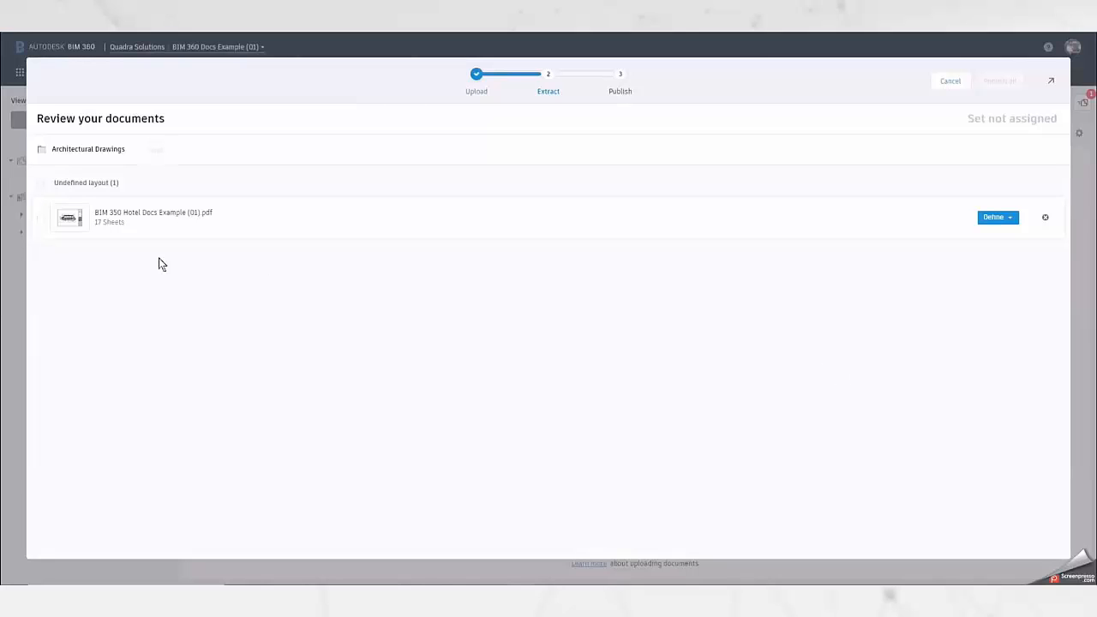
left_click(39, 219)
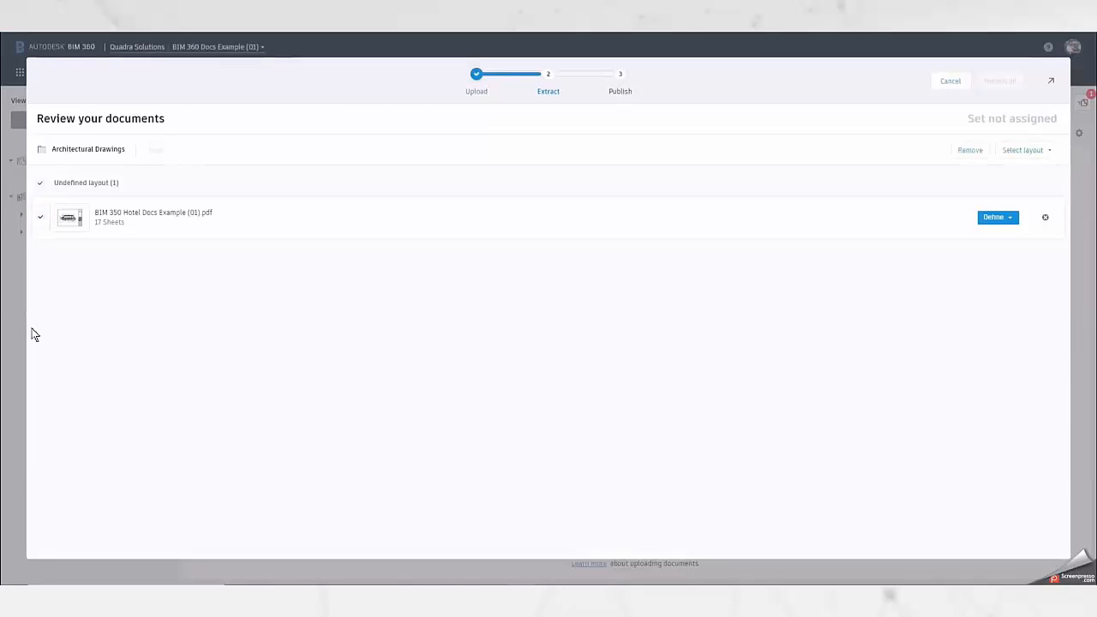
left_click(1001, 217)
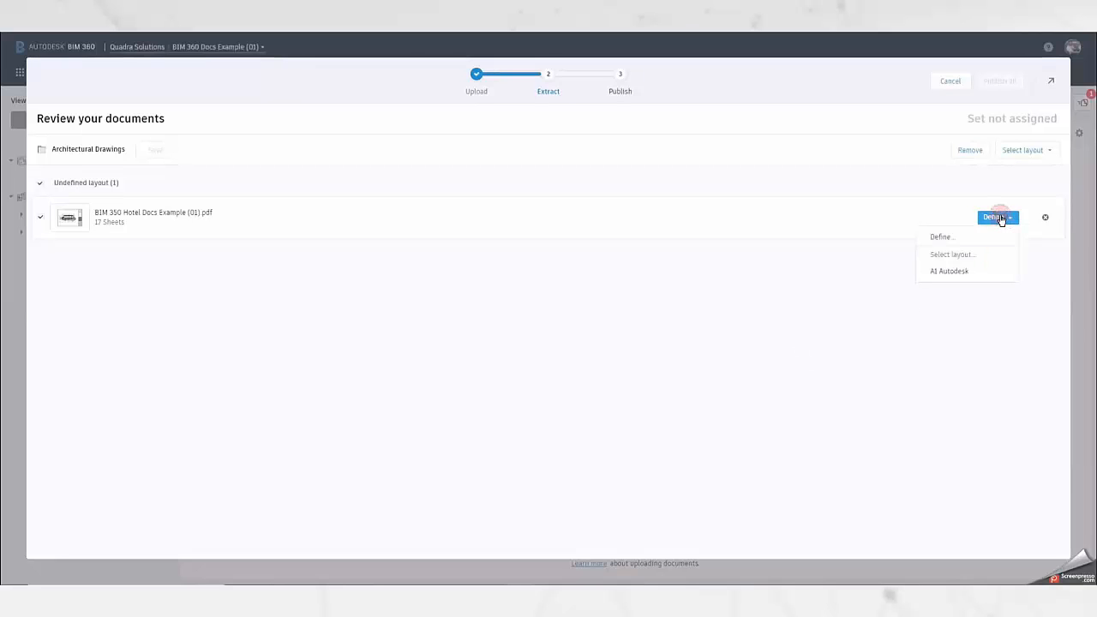
left_click(959, 237)
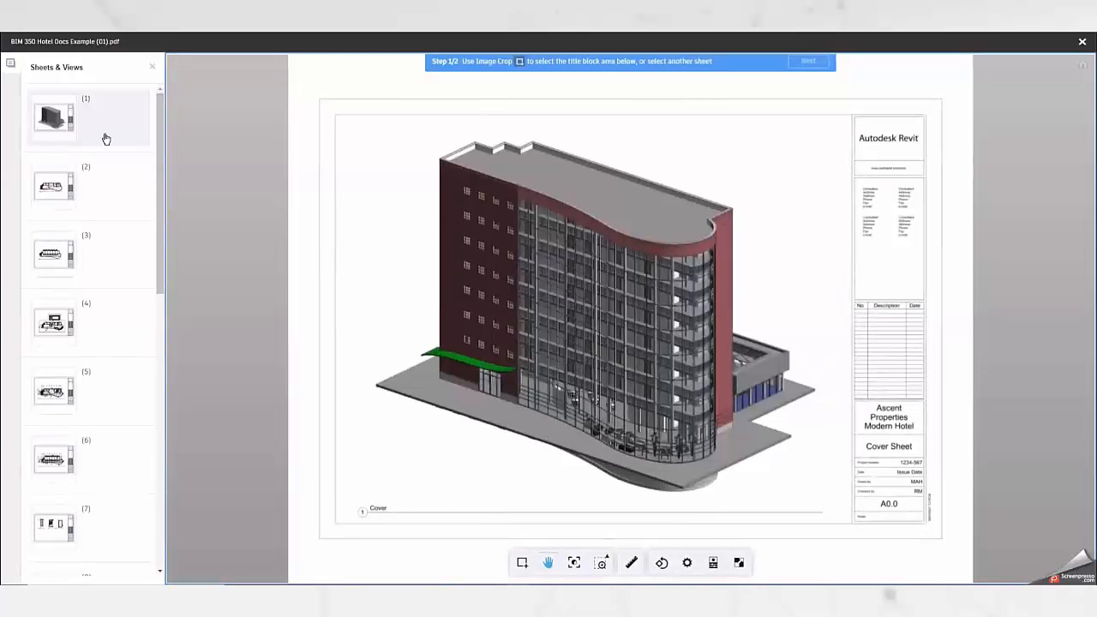
Crop the title block area on the cover sheet, from the project name down to the scale row, and proceed to the field definition.
left_click(522, 562)
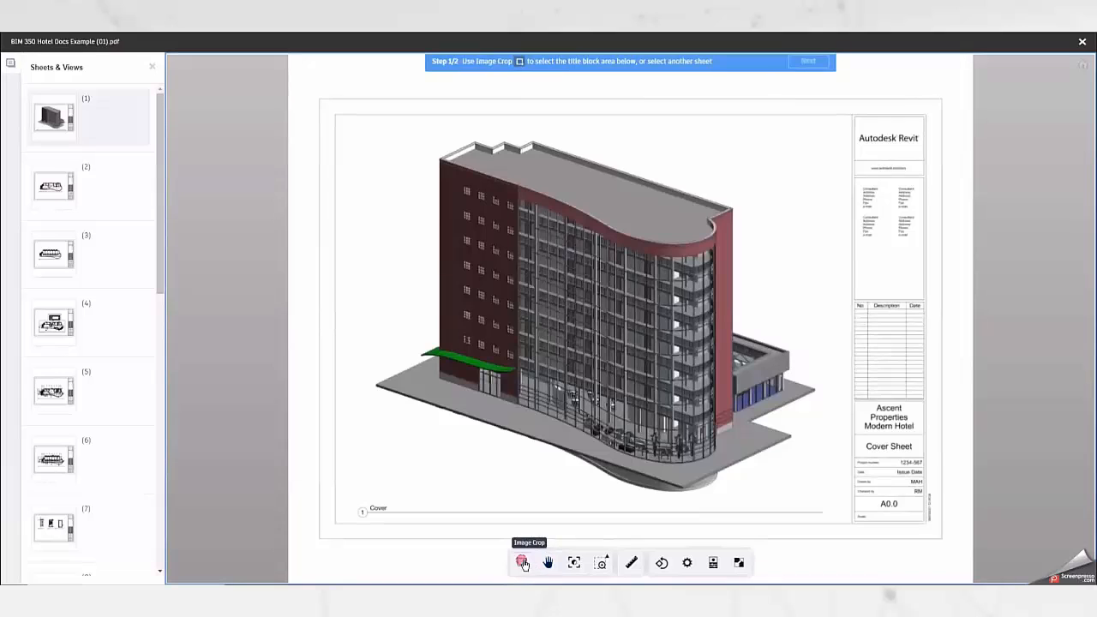
left_click_drag(854, 401, 936, 525)
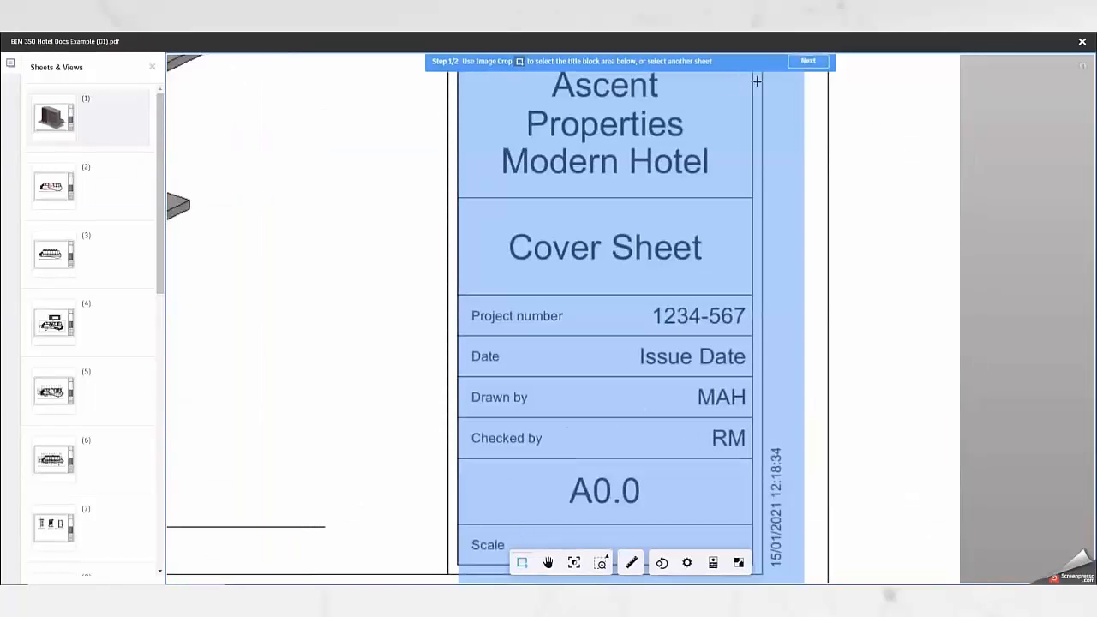
left_click(808, 61)
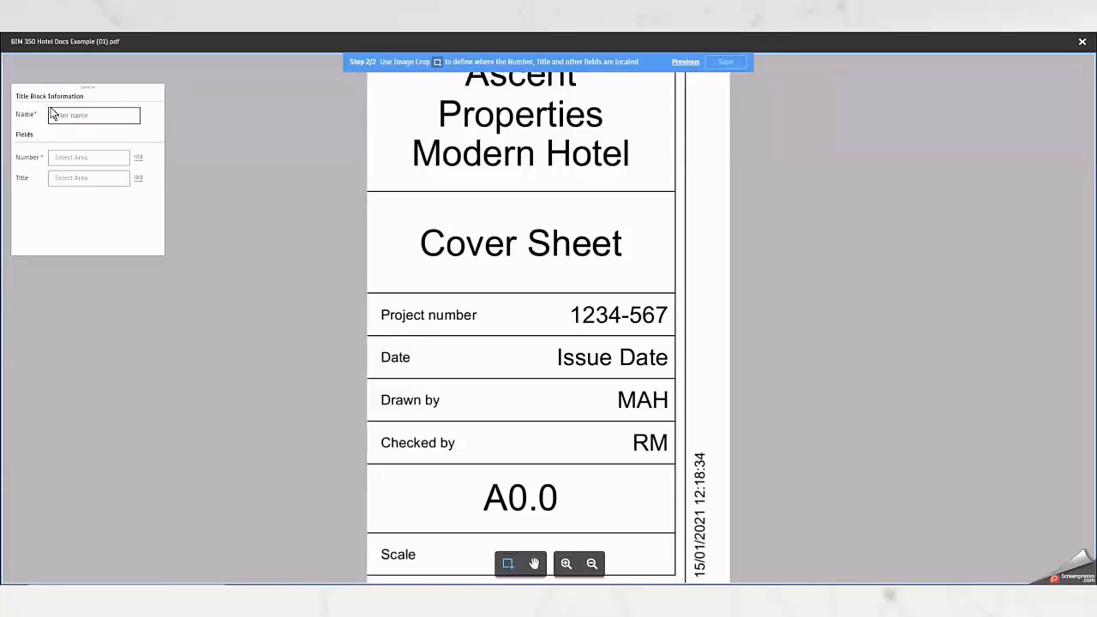
Name the title block definition Autodesk A1 T-Block.
type("S")
type("uto")
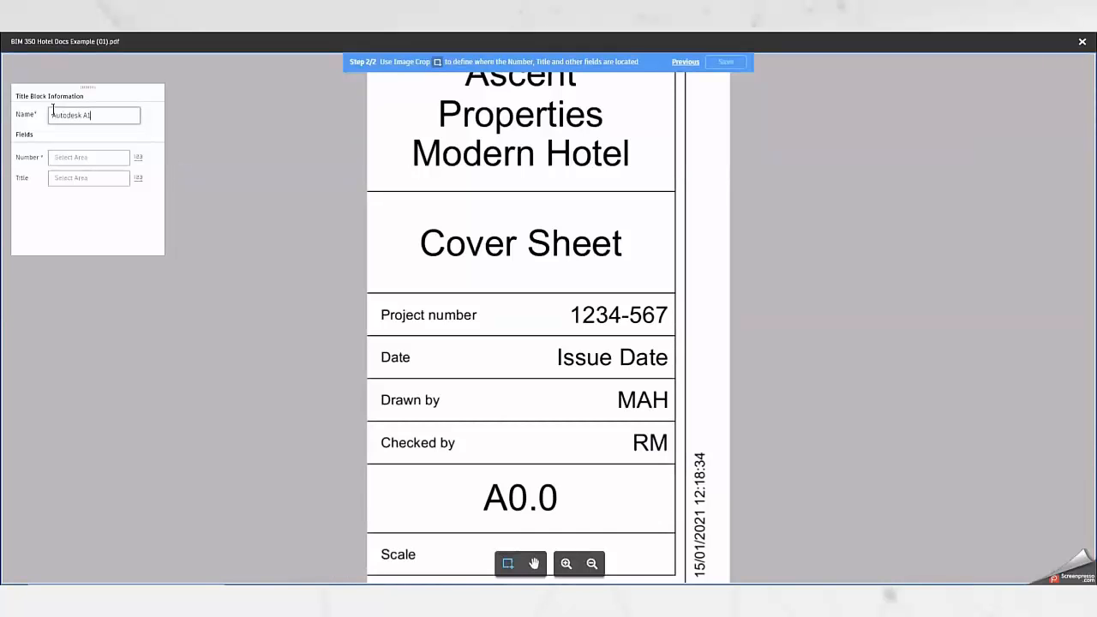
type("desk A1 T-Block")
Assign the A0.0 cell to the Number field and the Cover Sheet cell to the Title field, and save the definition.
left_click(138, 159)
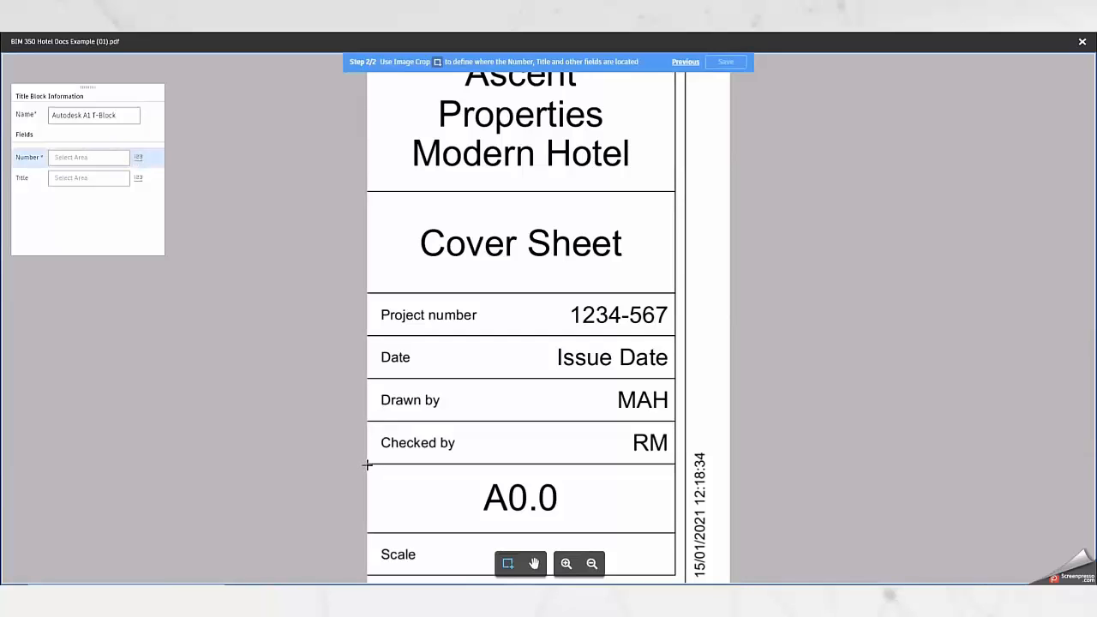
left_click_drag(368, 465, 675, 533)
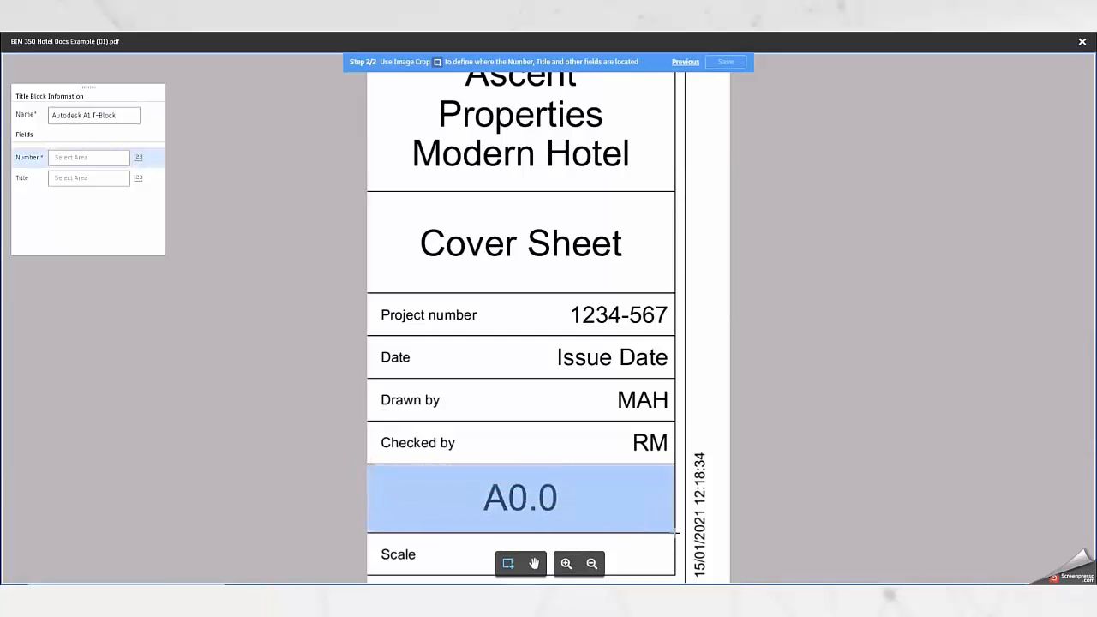
left_click(77, 178)
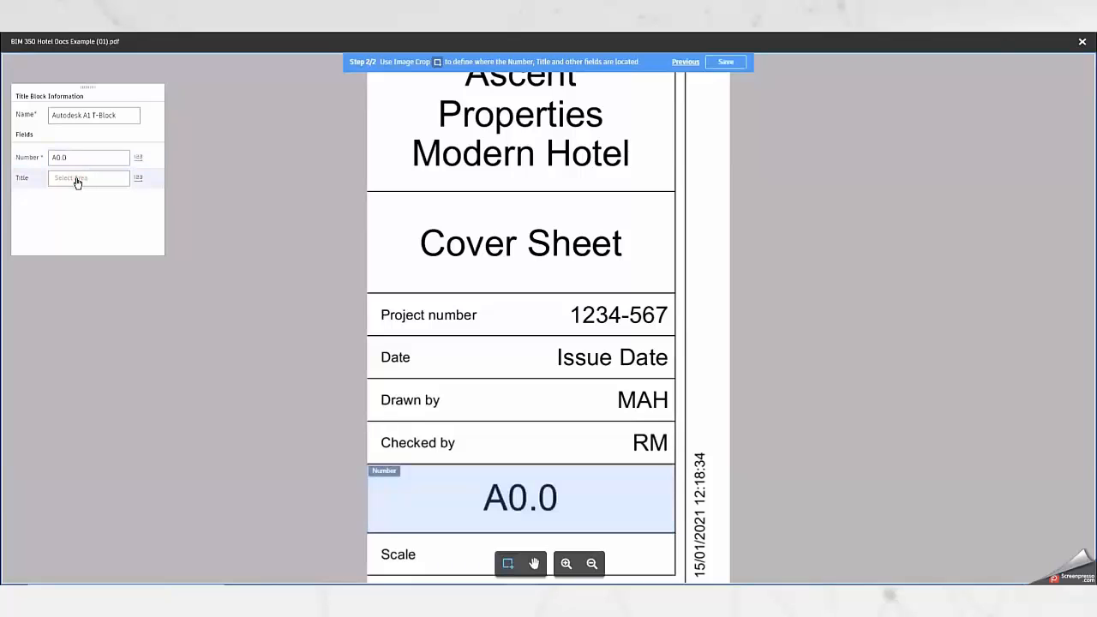
left_click_drag(367, 191, 678, 293)
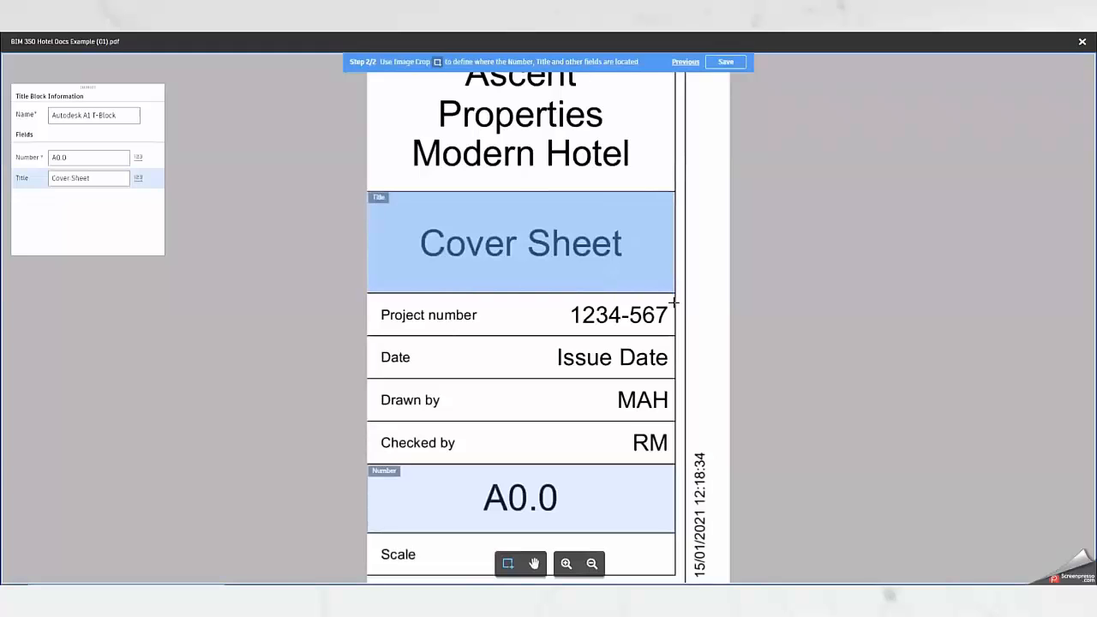
left_click(725, 62)
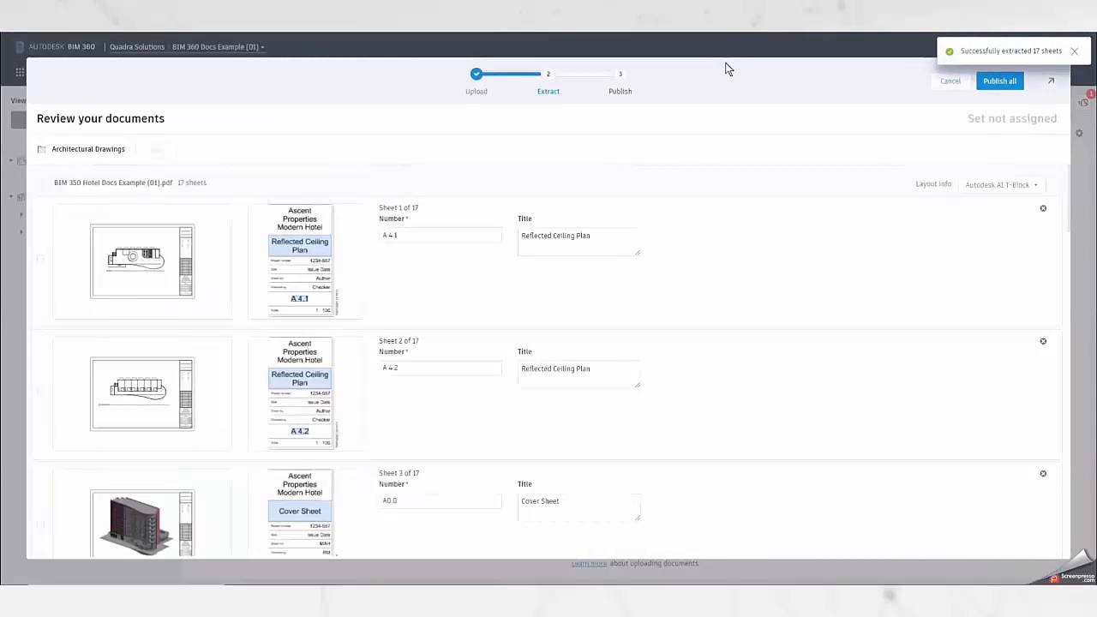
Review the numbers and titles extracted for the PDF's sheets and publish all of them.
left_click_drag(1070, 190, 1096, 375)
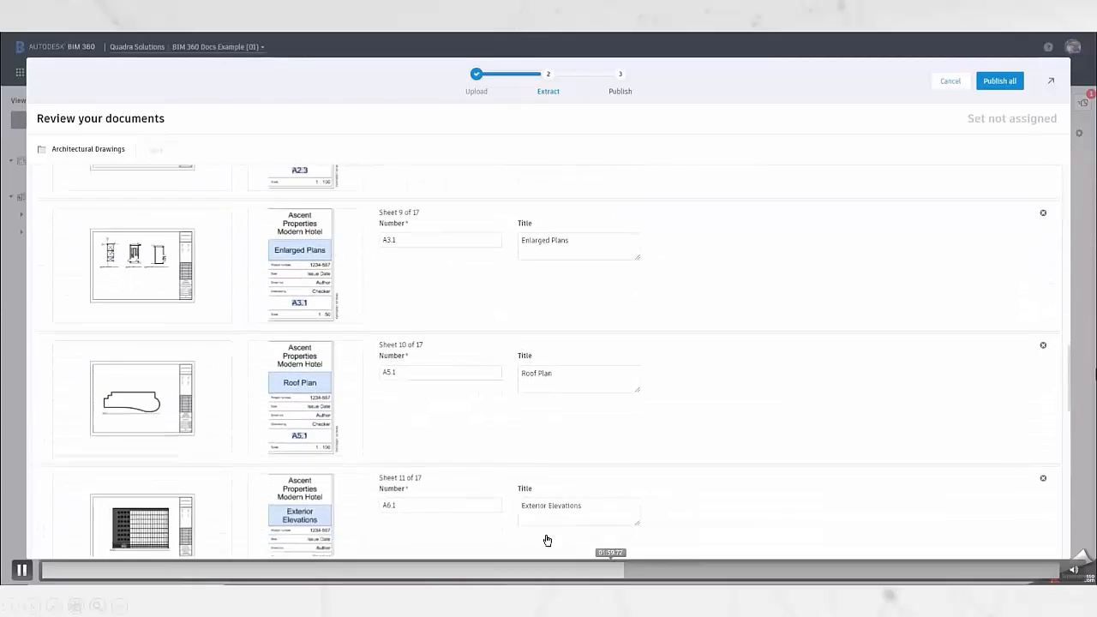
left_click(687, 570)
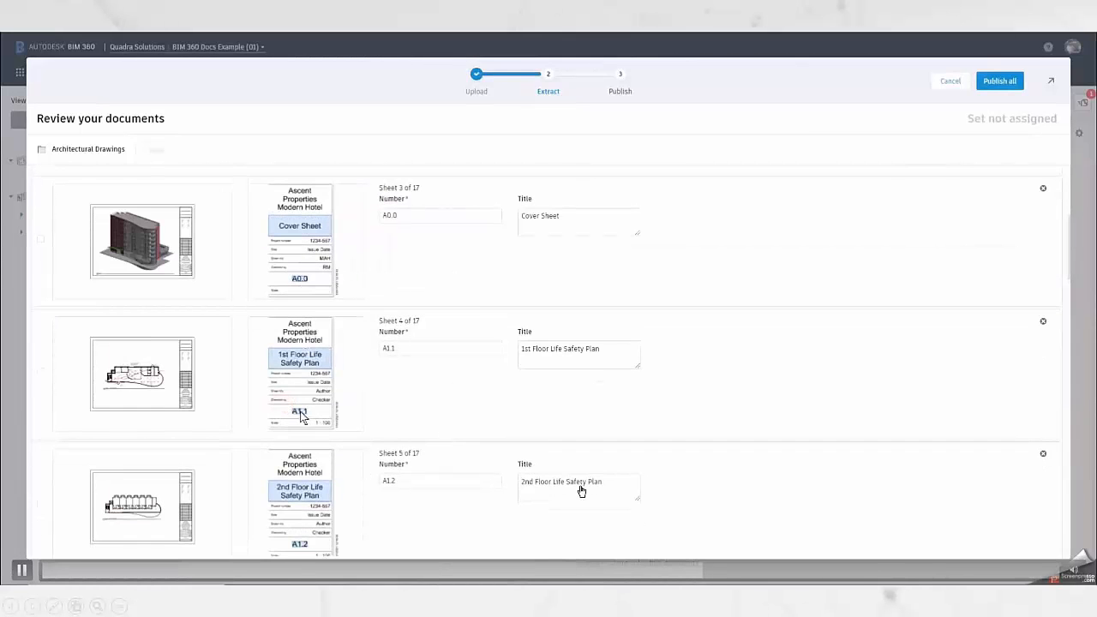
left_click(735, 570)
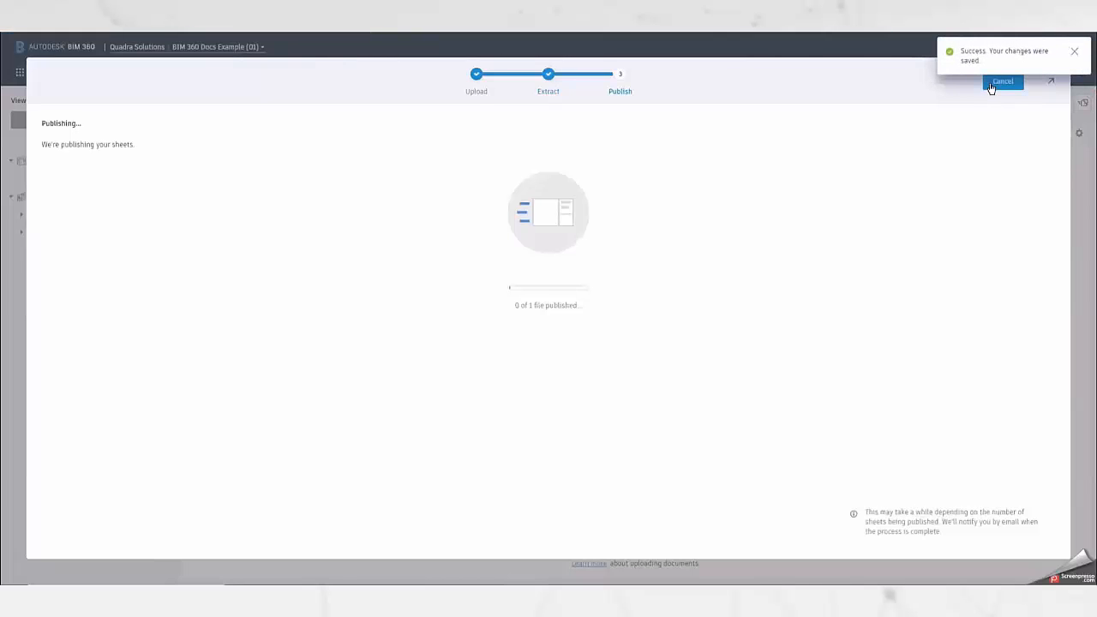
left_click(824, 574)
left_click(865, 572)
left_click(830, 571)
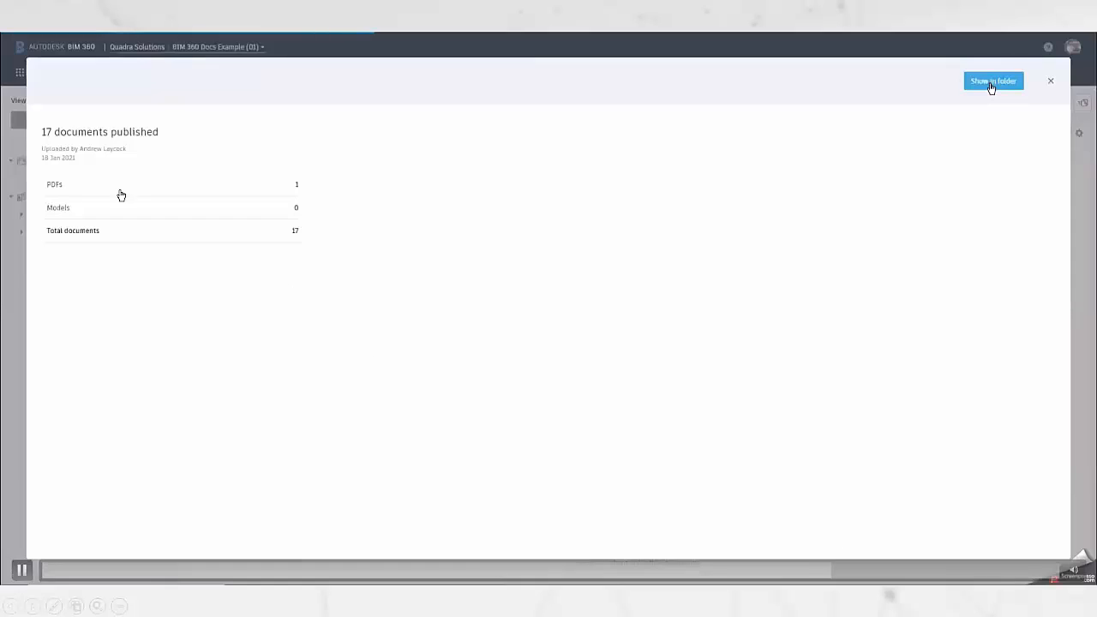
left_click(822, 571)
key("space")
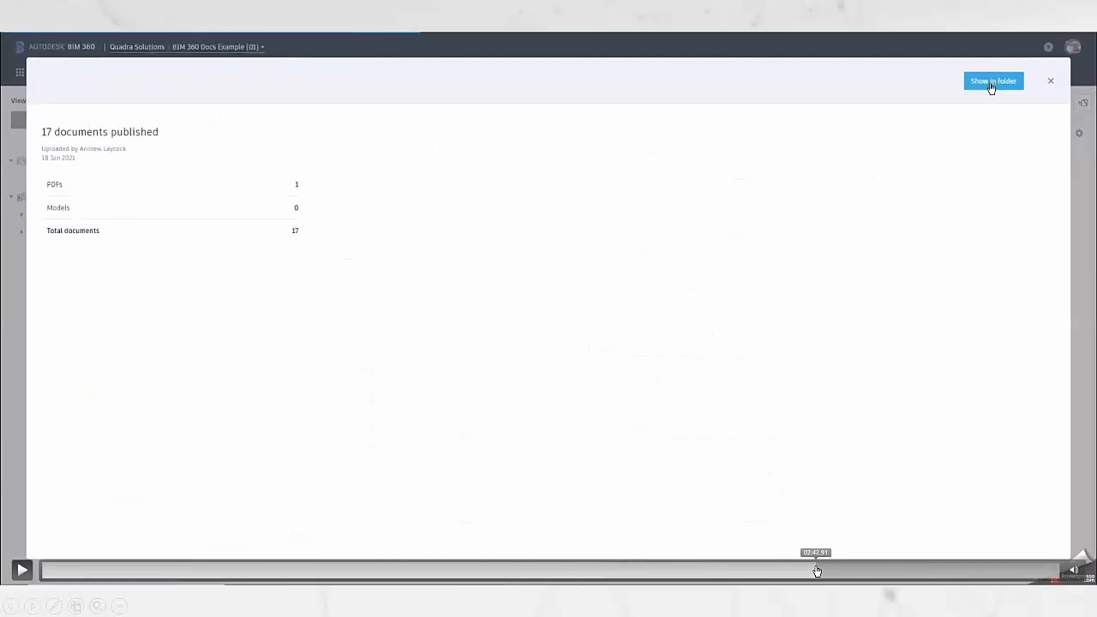
key("space")
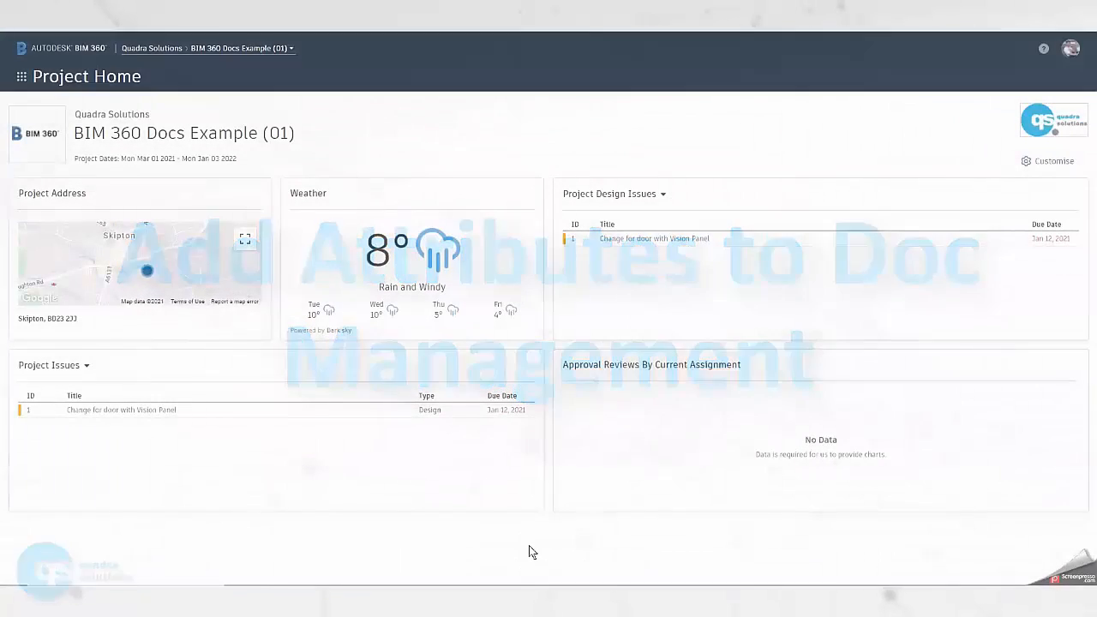
left_click(22, 570)
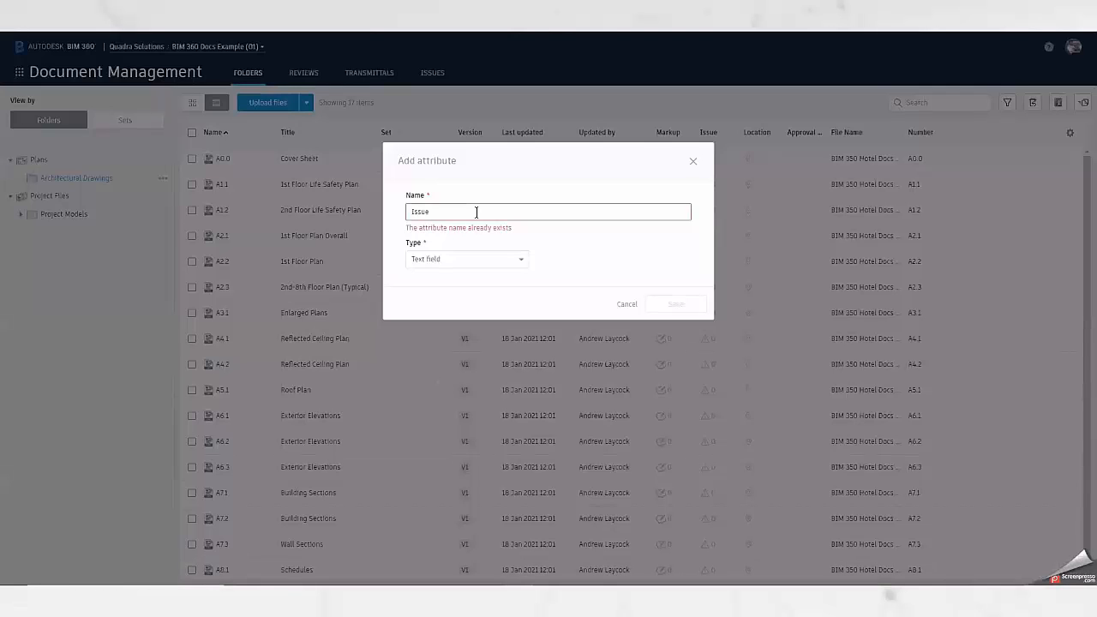
left_click(215, 564)
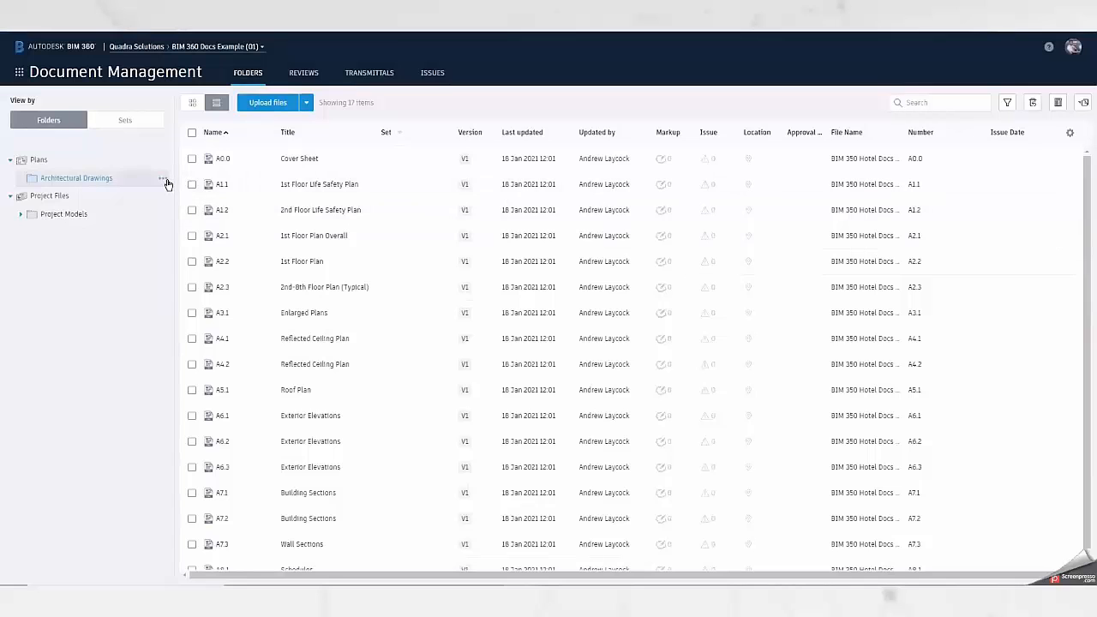
Add a Text field attribute named Drawn By to the Architectural Drawings folder.
left_click(164, 180)
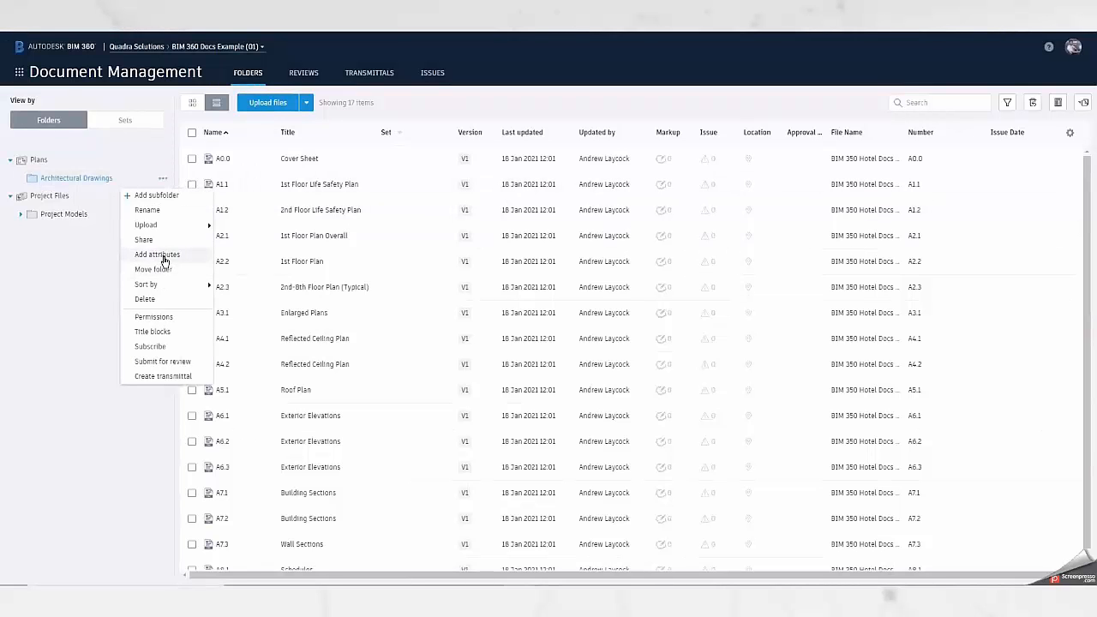
left_click(163, 255)
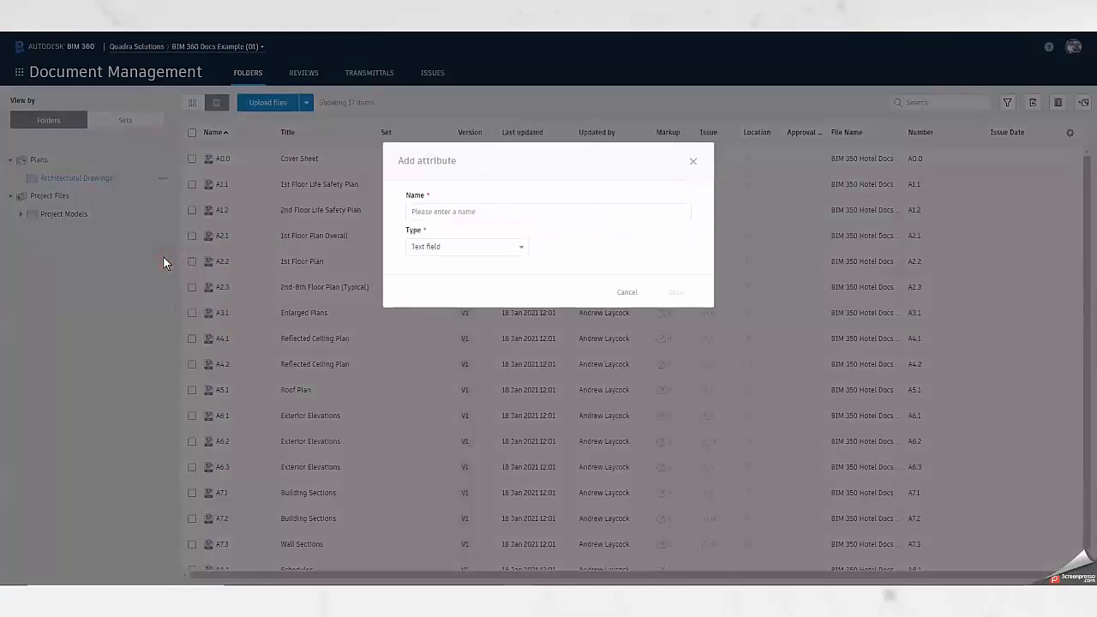
left_click(480, 211)
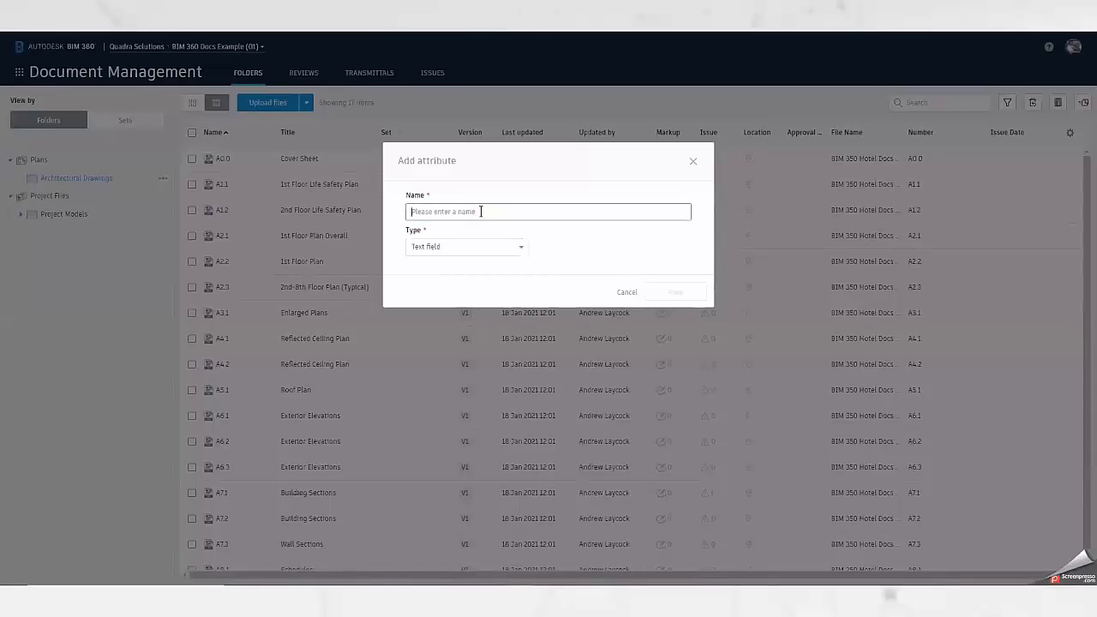
type("Drawn By")
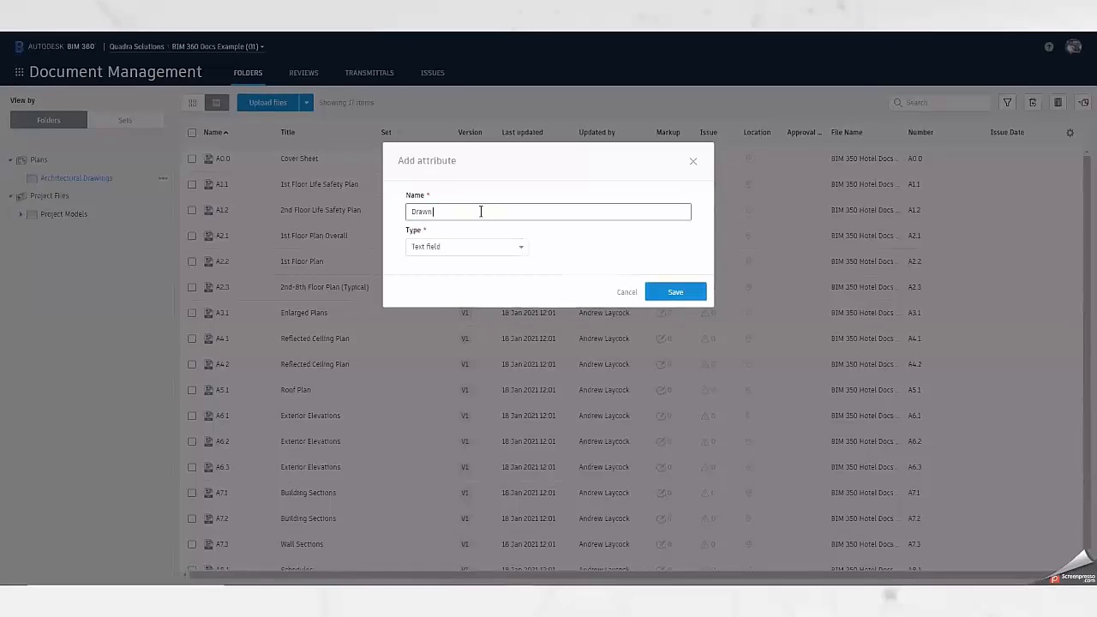
left_click(672, 293)
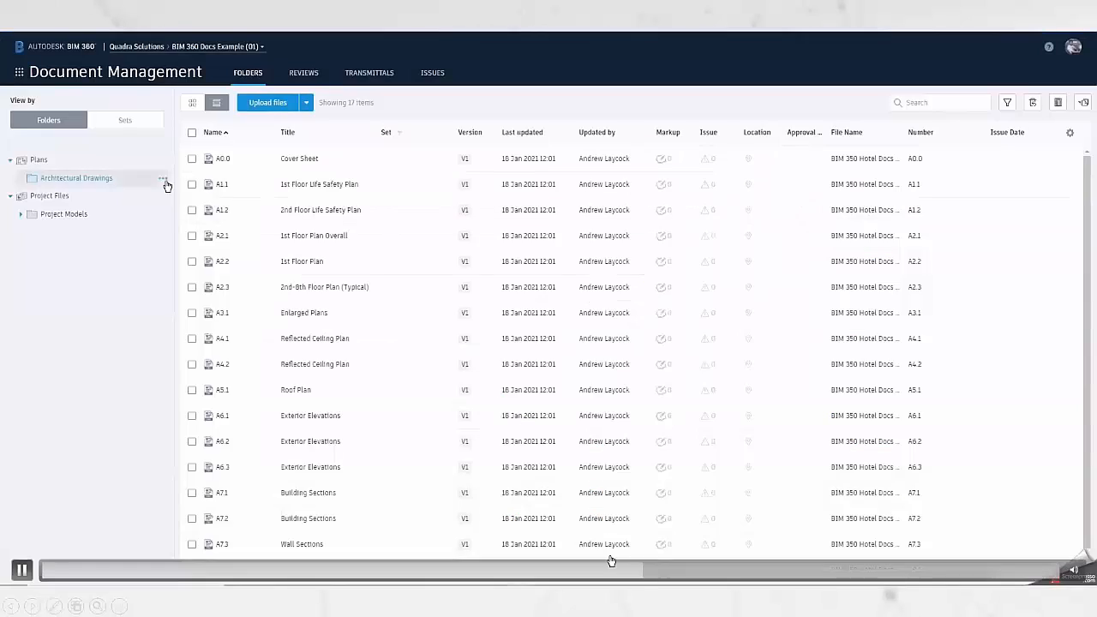
left_click(680, 572)
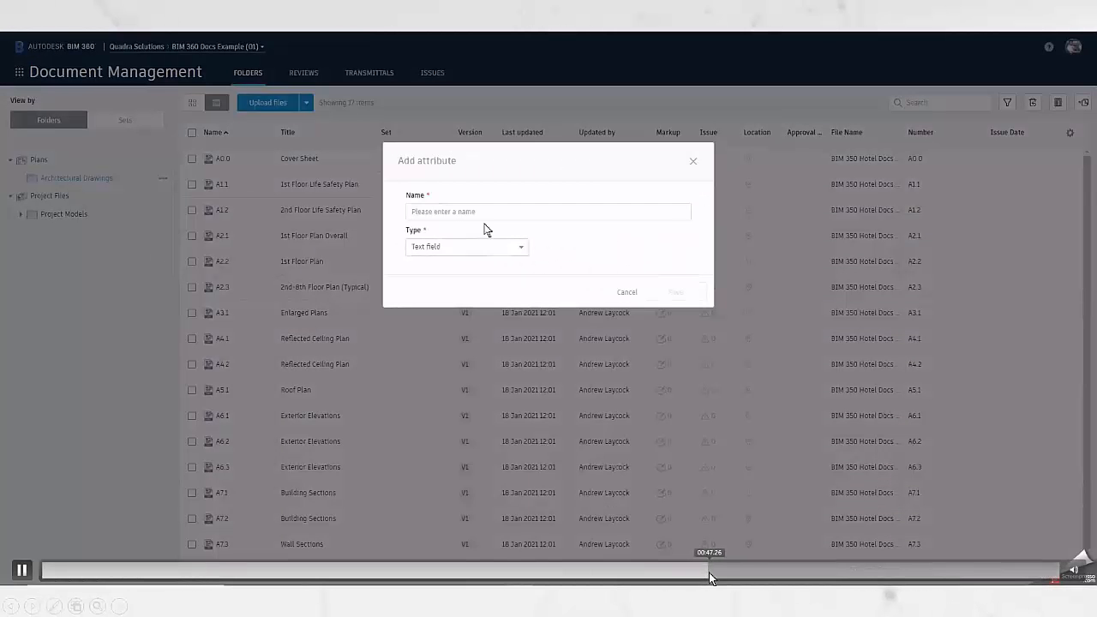
left_click(712, 575)
left_click(720, 576)
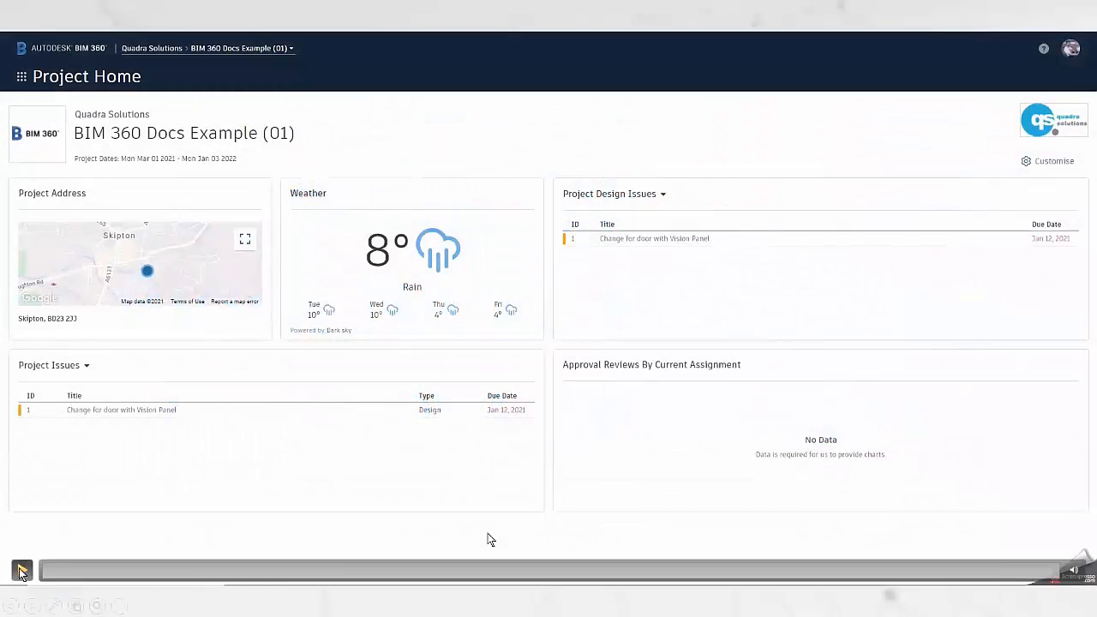
left_click(22, 571)
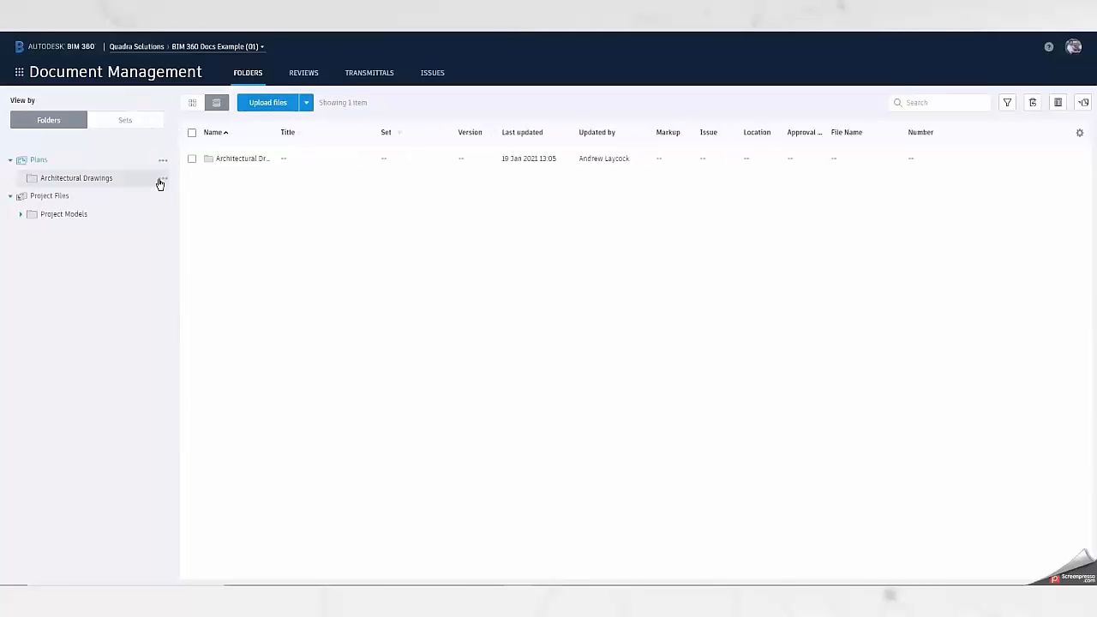
Open the Architectural Drawings folder and show its options for uploading files or linked files.
left_click(162, 179)
mouse_move(154, 228)
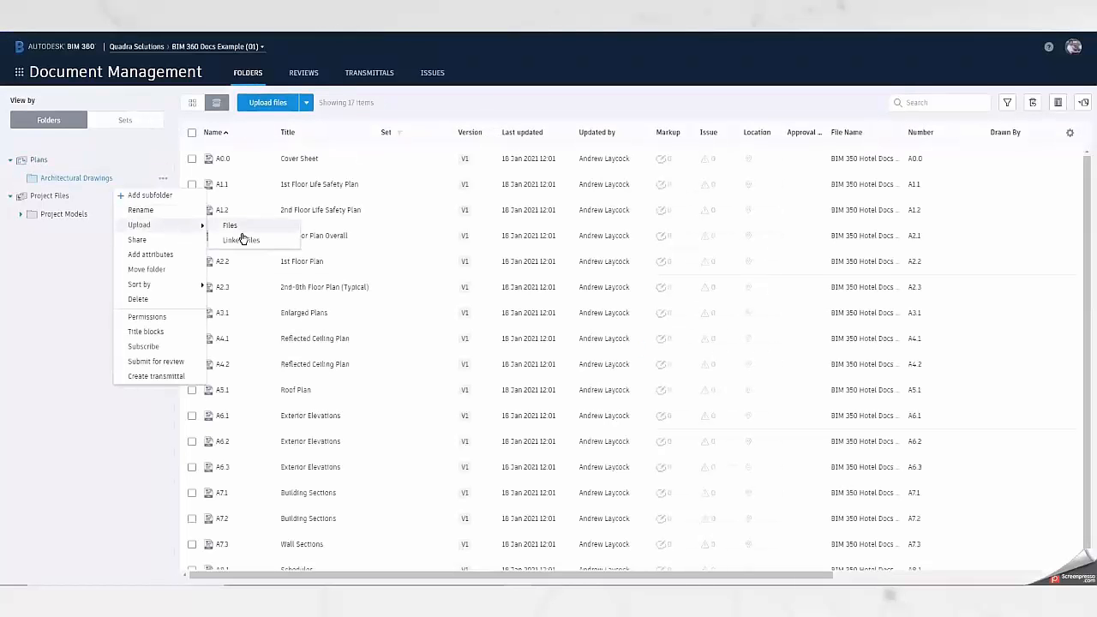
left_click(441, 102)
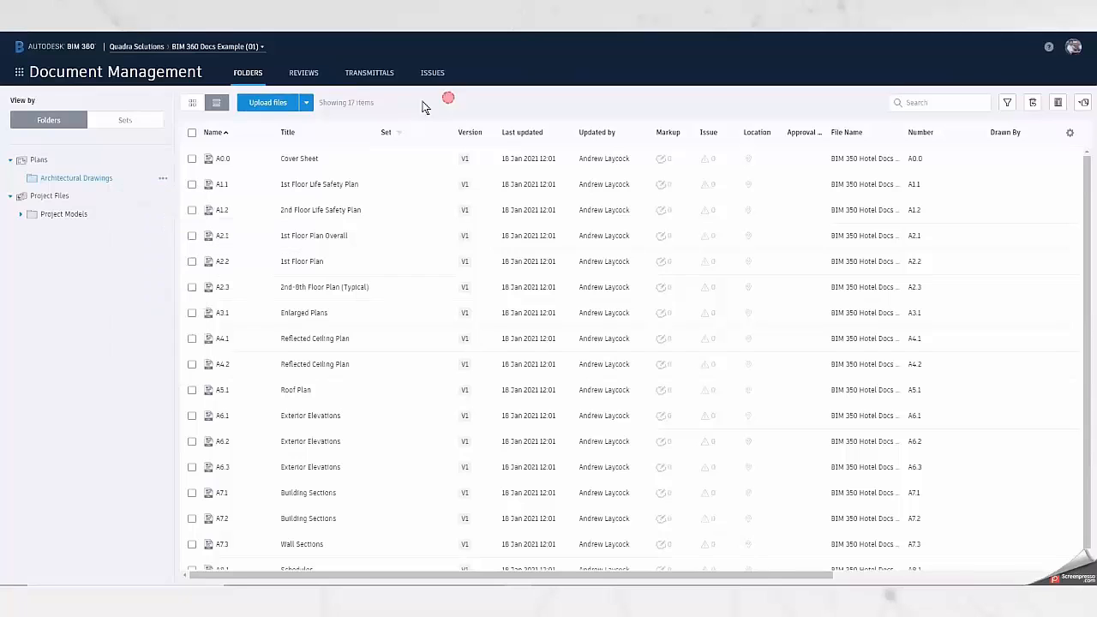
left_click(302, 104)
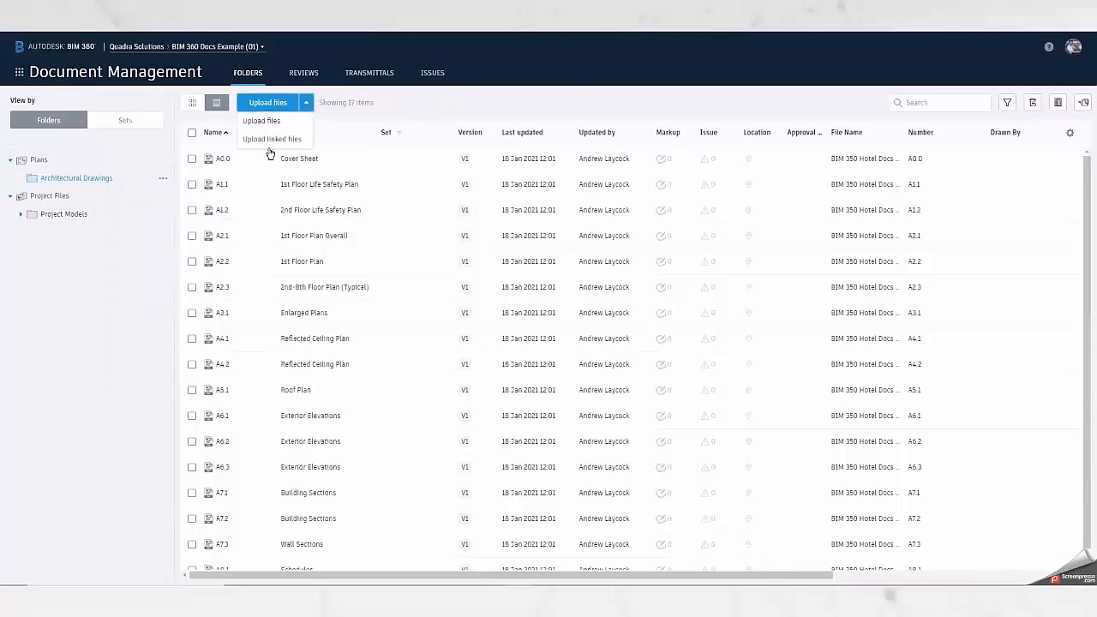
Upload BIM 350 Hotel Docs Example (01).pdf to the Architectural Drawings folder and continue to the extraction stage.
left_click(270, 106)
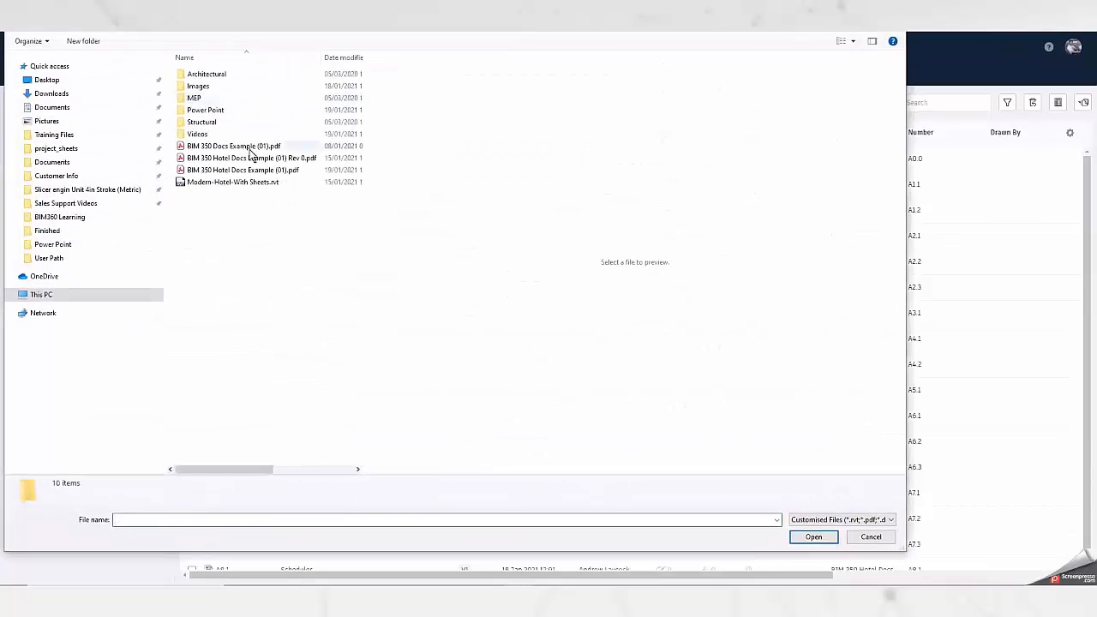
left_click(248, 171)
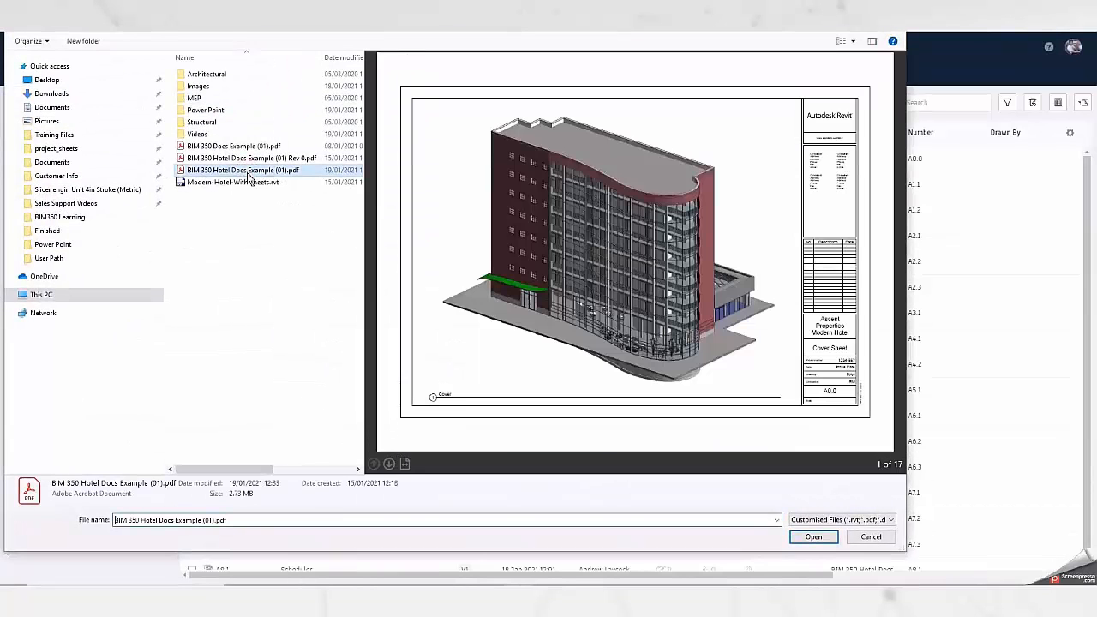
left_click(388, 463)
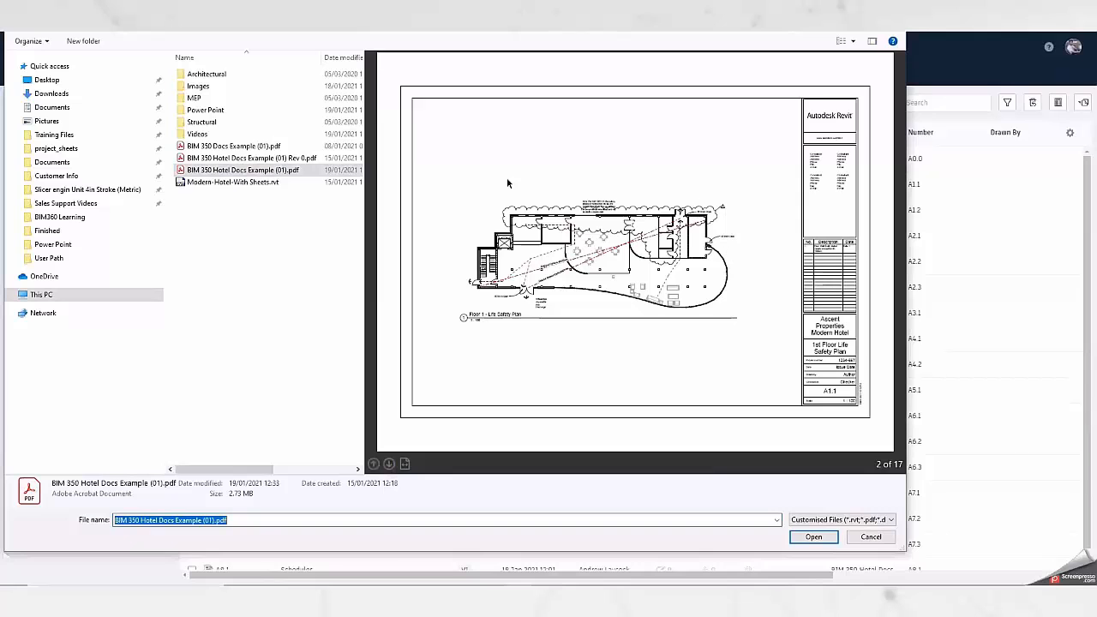
left_click(813, 538)
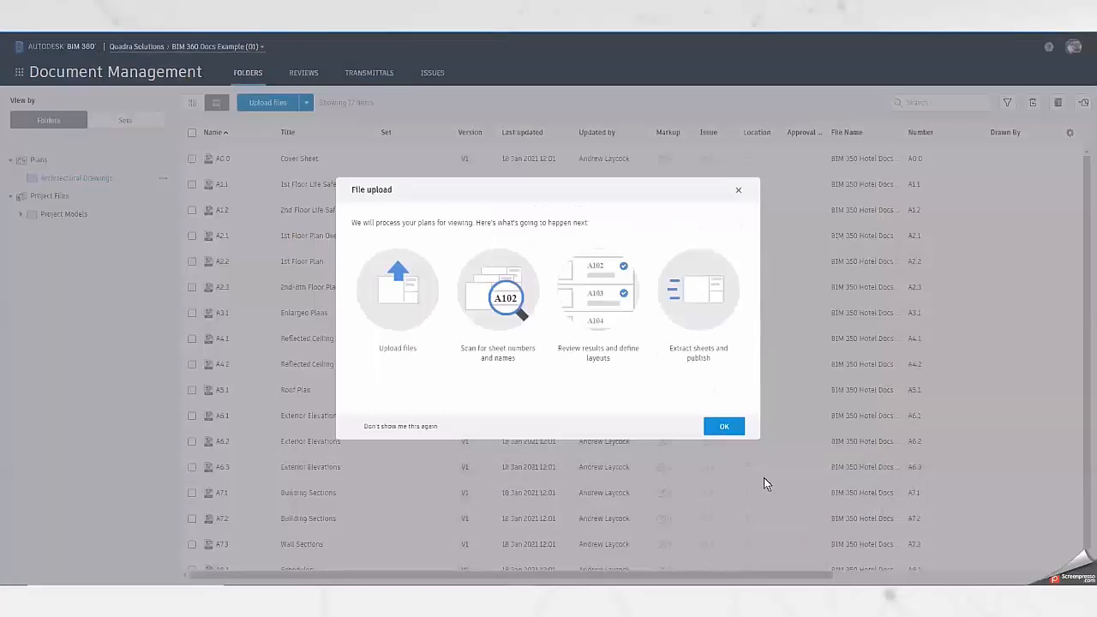
left_click(725, 427)
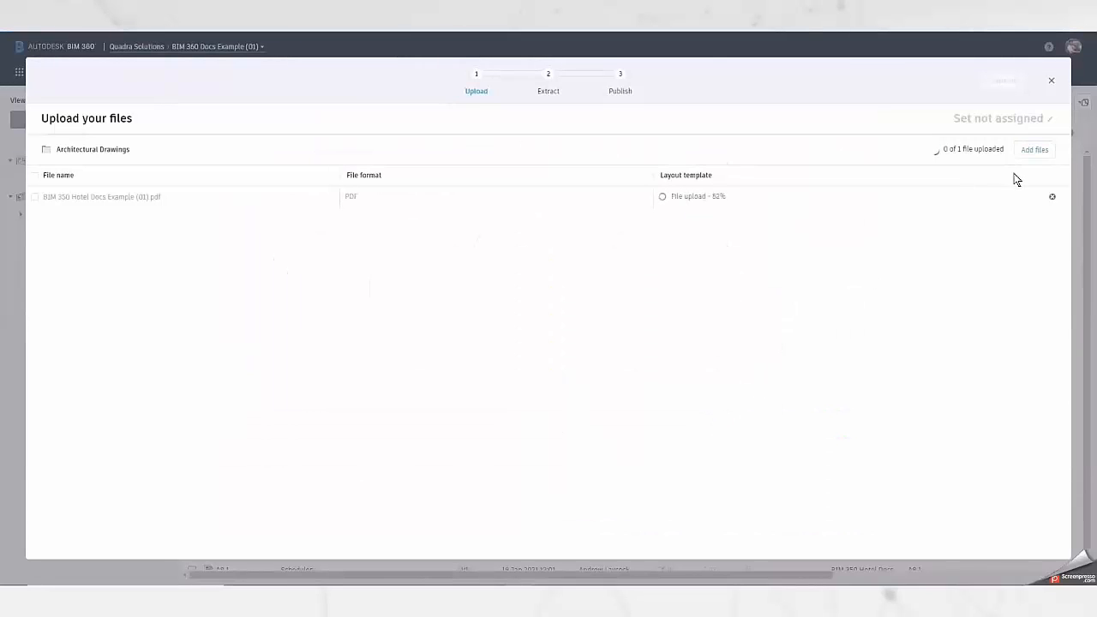
left_click(1003, 81)
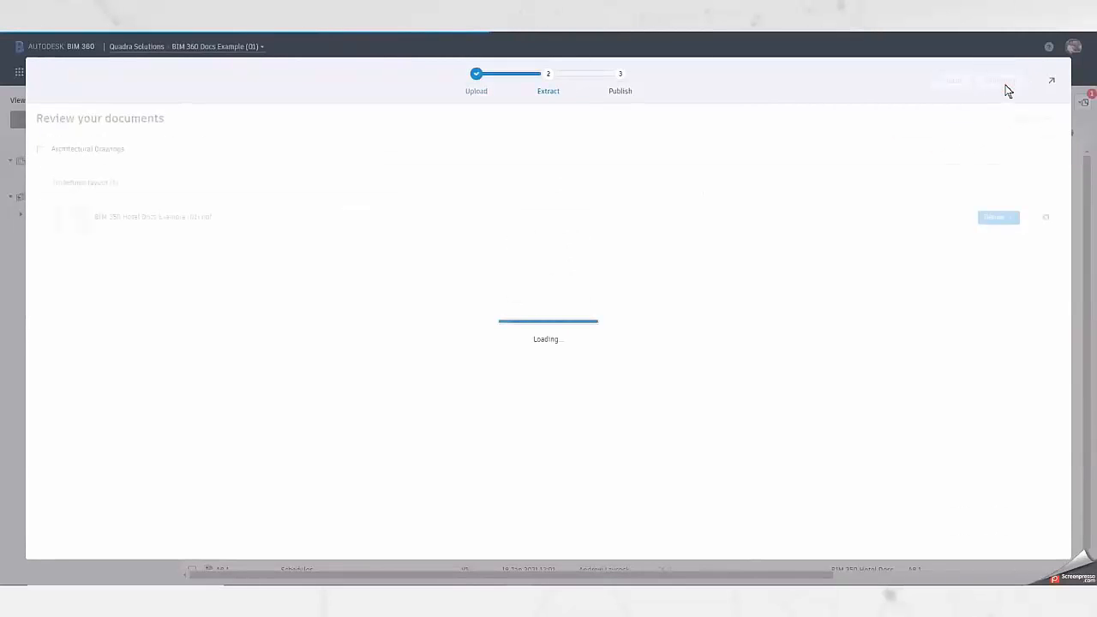
Start a new layout definition for the uploaded PDF and mark the title block area on its second sheet.
left_click(1007, 219)
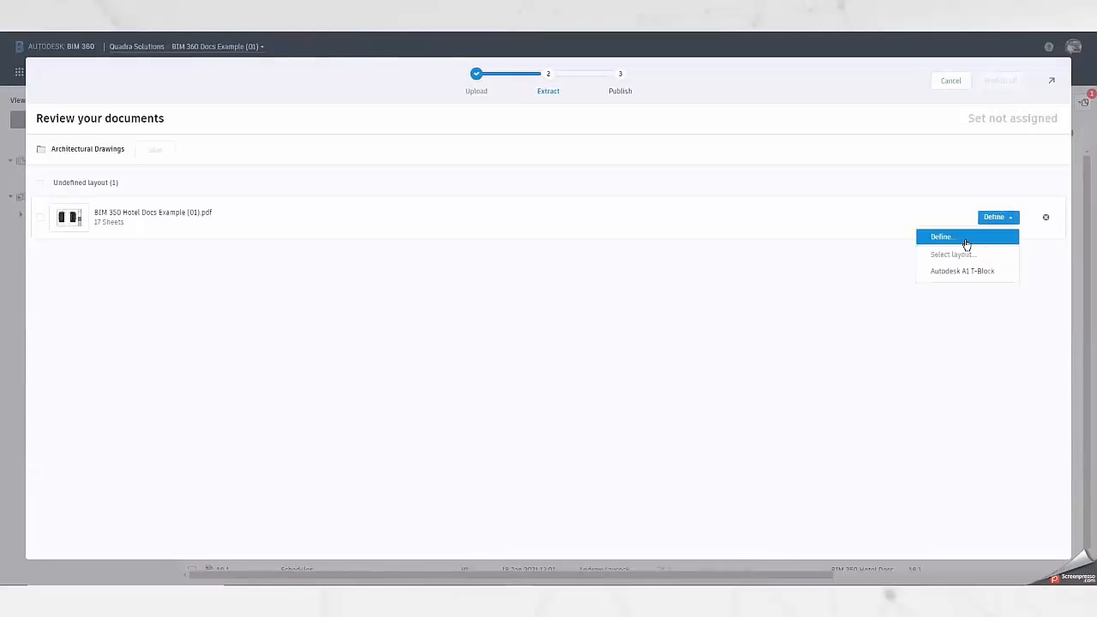
left_click(966, 242)
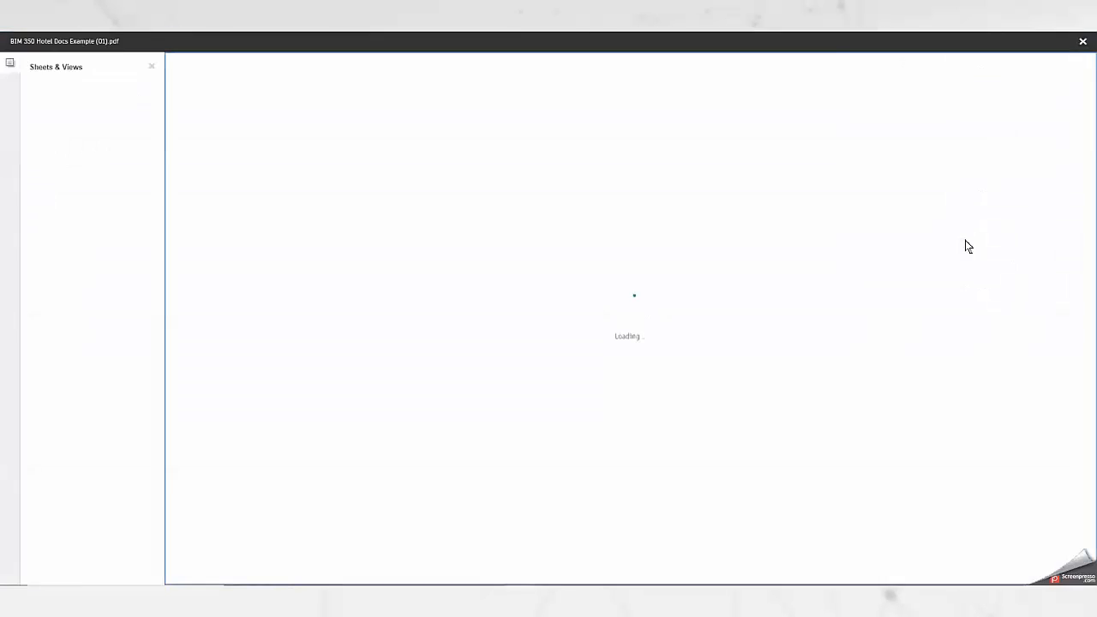
scroll(888, 484, "up", 3)
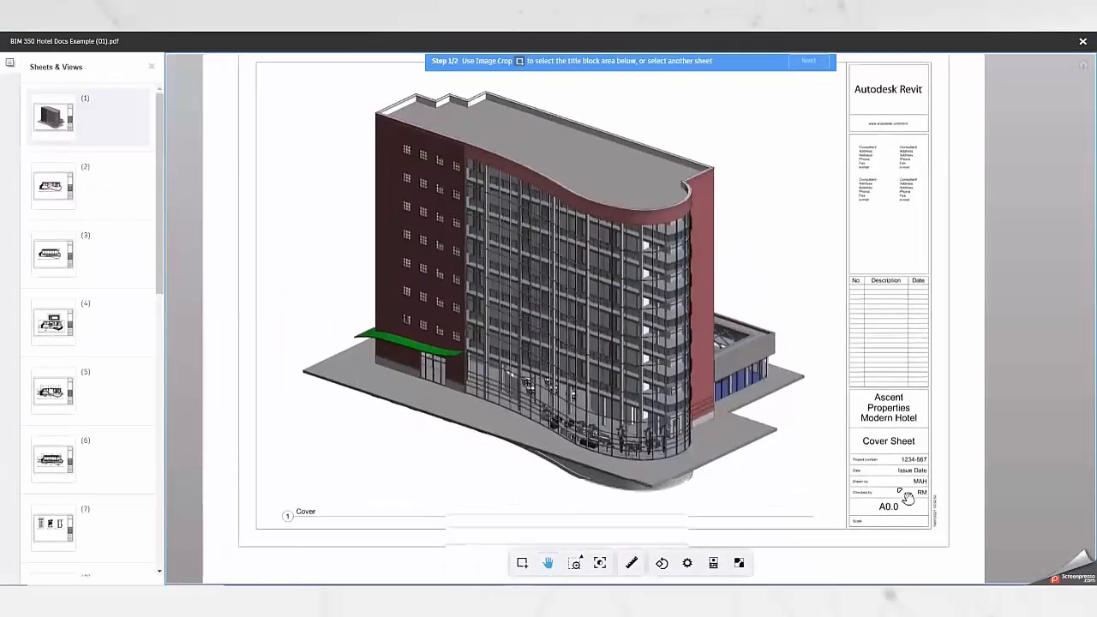
left_click_drag(897, 489, 592, 315)
scroll(591, 315, "up", 2)
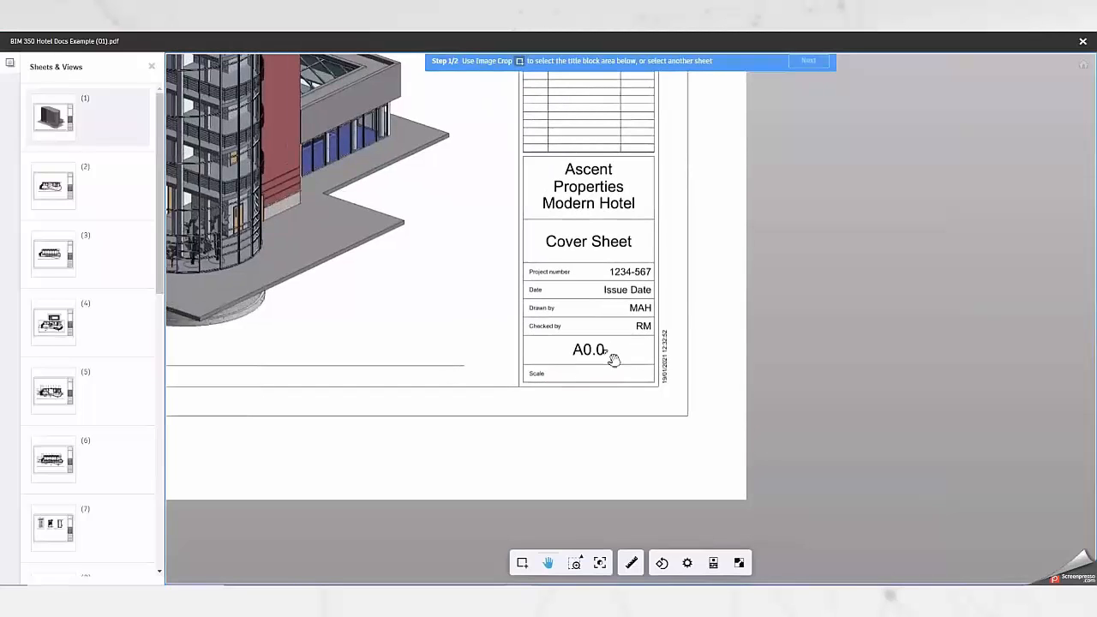
left_click(50, 185)
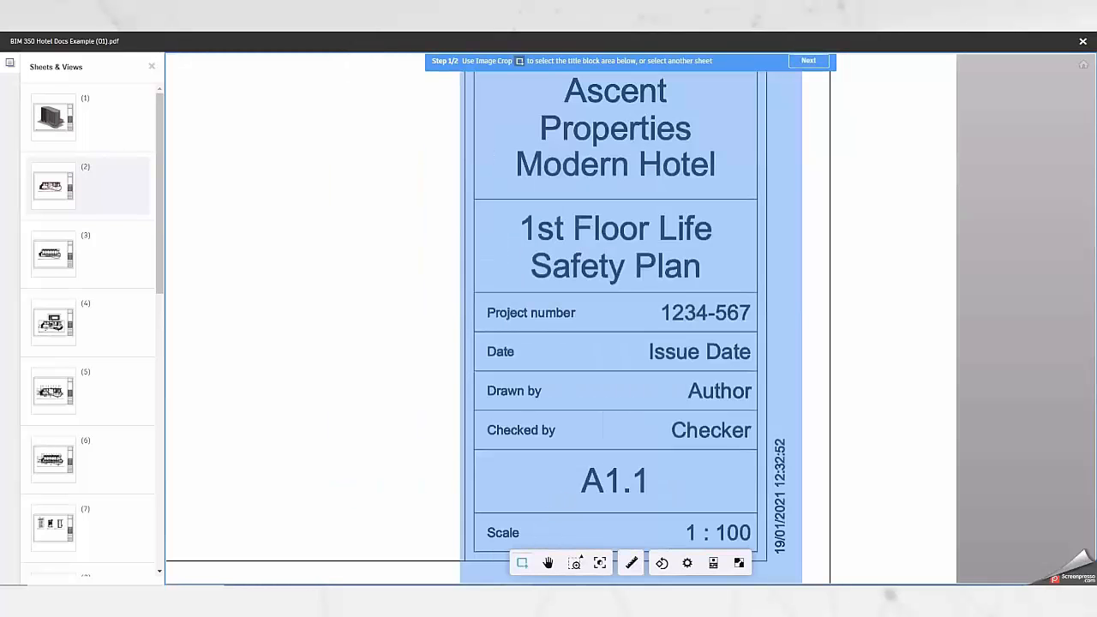
left_click(810, 62)
Name the title block definition Autodesk A1 (New Extra Attributes).
left_click(119, 115)
key("ctrl+v")
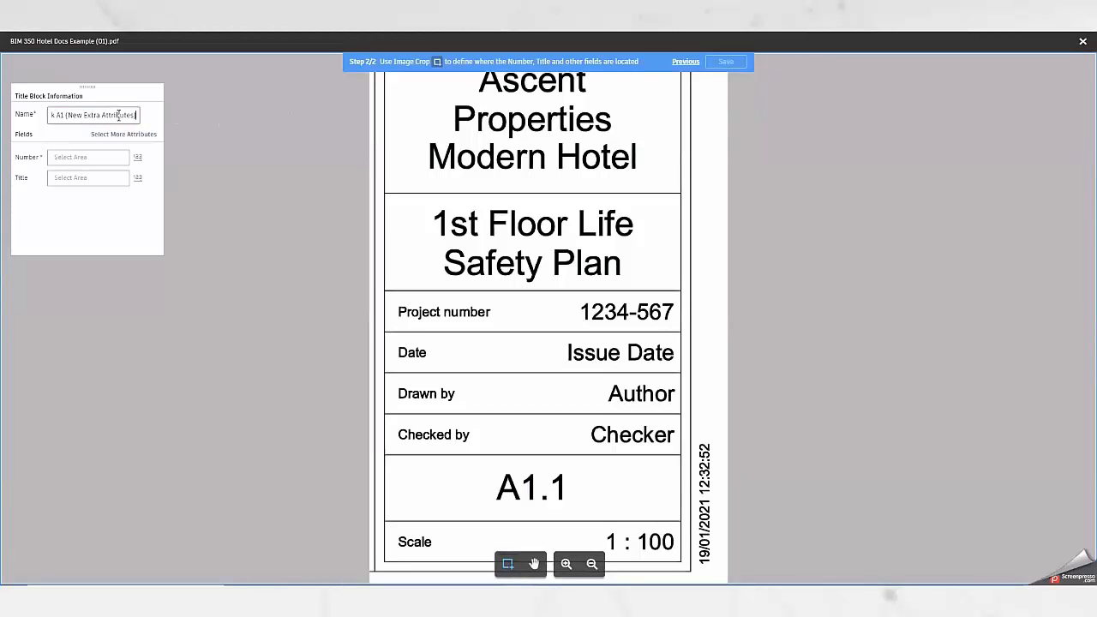
left_click(172, 171)
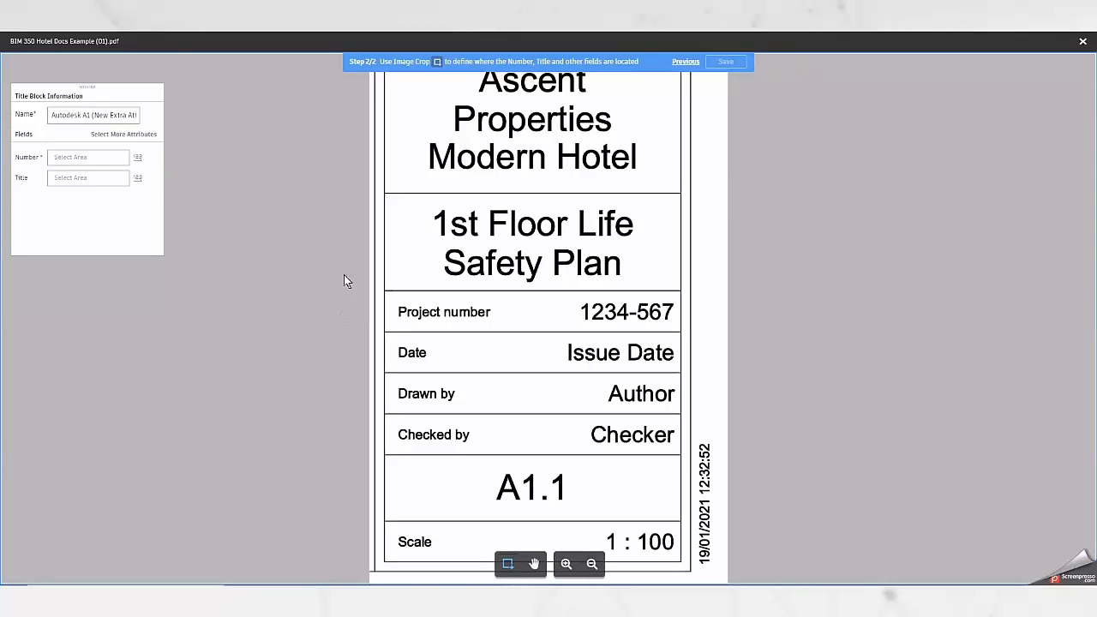
Assign the A1.1 cell to the Number field and the 1st Floor Life Safety Plan cell to the Title field.
left_click(99, 159)
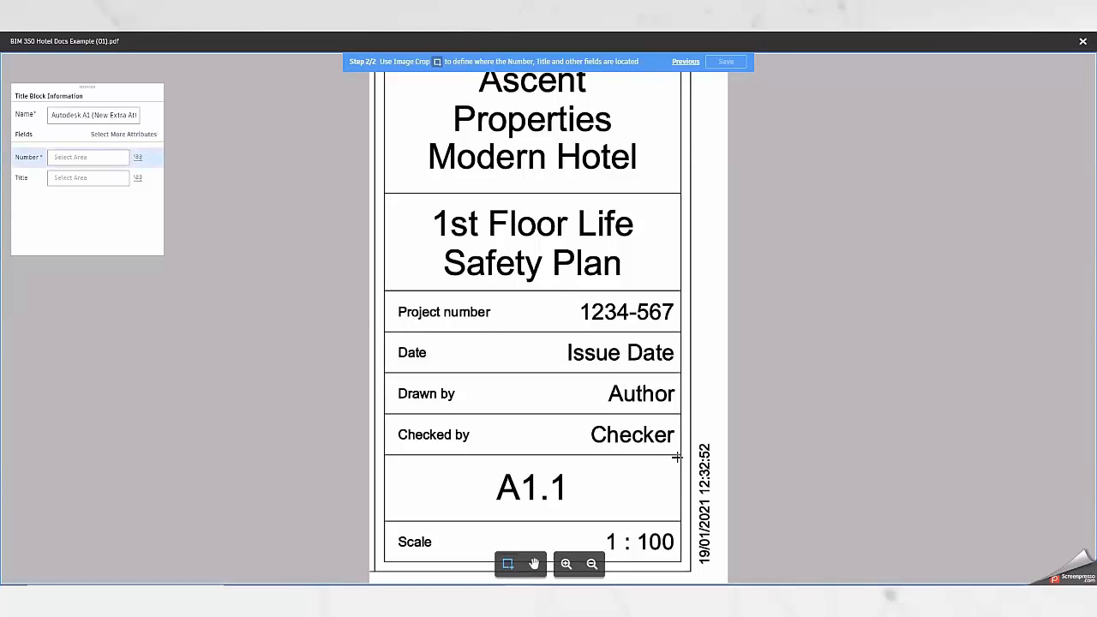
left_click_drag(678, 459, 386, 519)
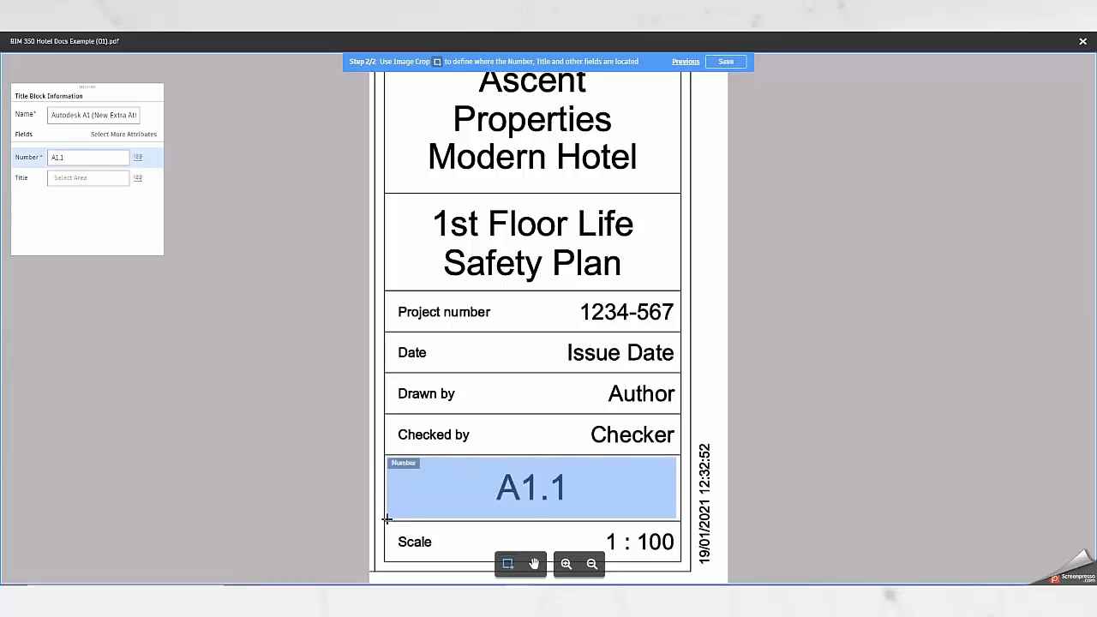
left_click(74, 178)
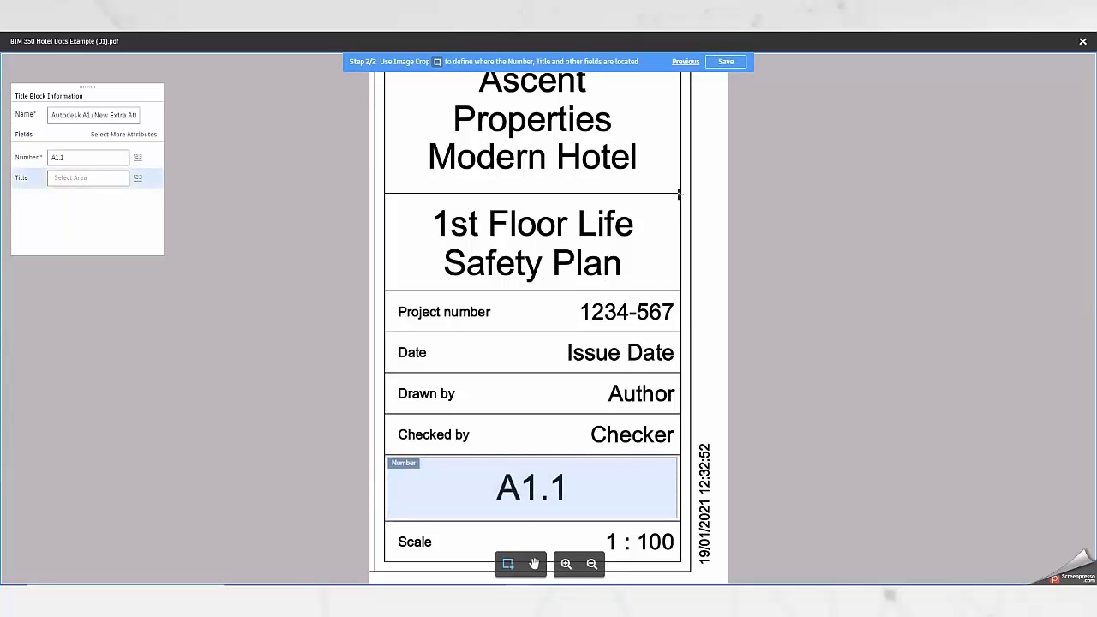
left_click_drag(679, 194, 386, 289)
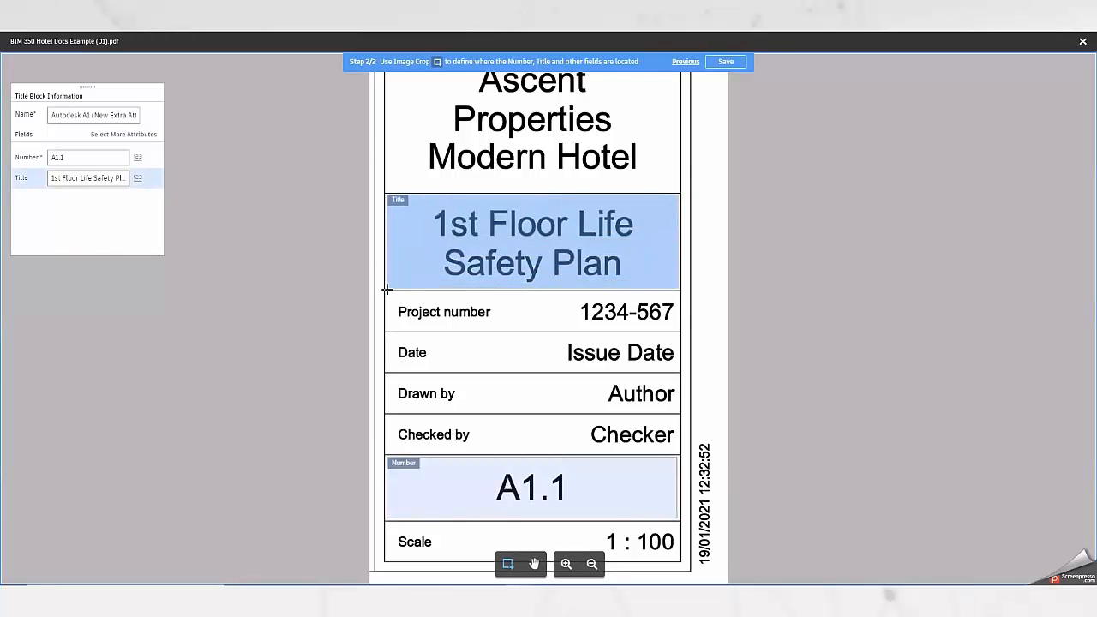
Add the Drawn By attribute to the title block definition and assign it to the Author area.
left_click(132, 137)
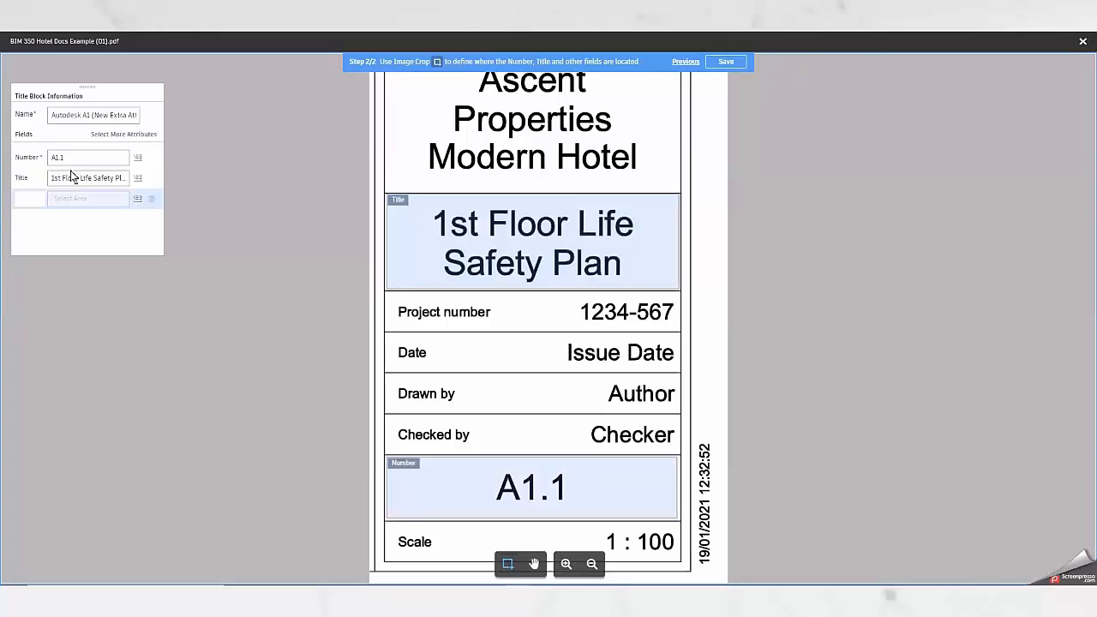
left_click(30, 199)
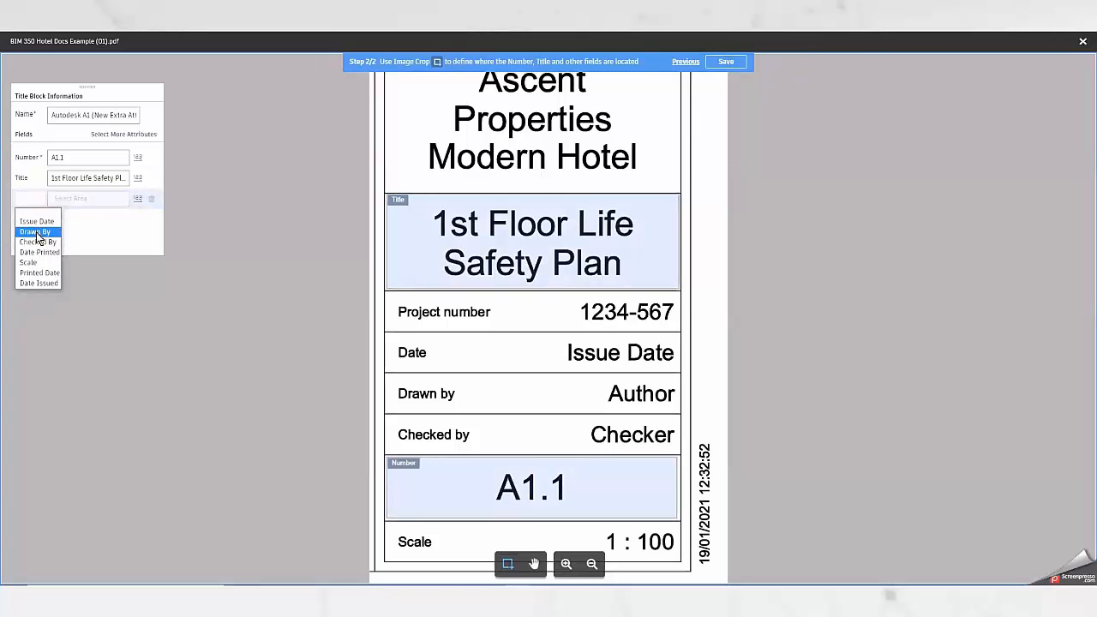
left_click(36, 232)
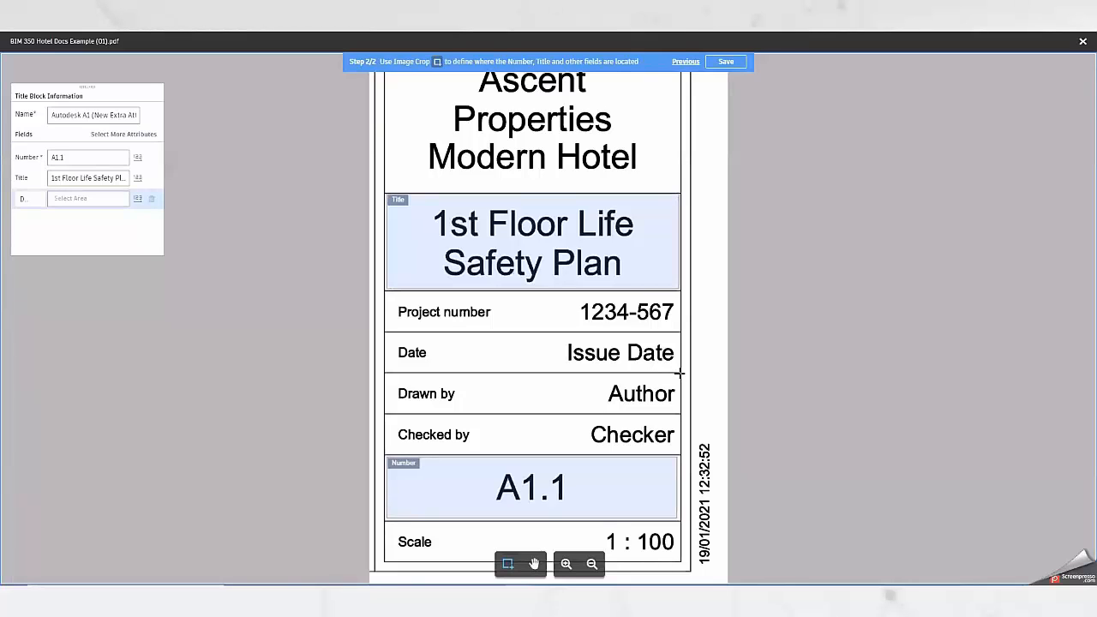
mouse_move(679, 372)
left_mouse_down()
mouse_move(529, 411)
mouse_move(467, 412)
left_mouse_up()
Add the Checked By attribute to the title block definition and assign it to the Checker area.
left_click(144, 135)
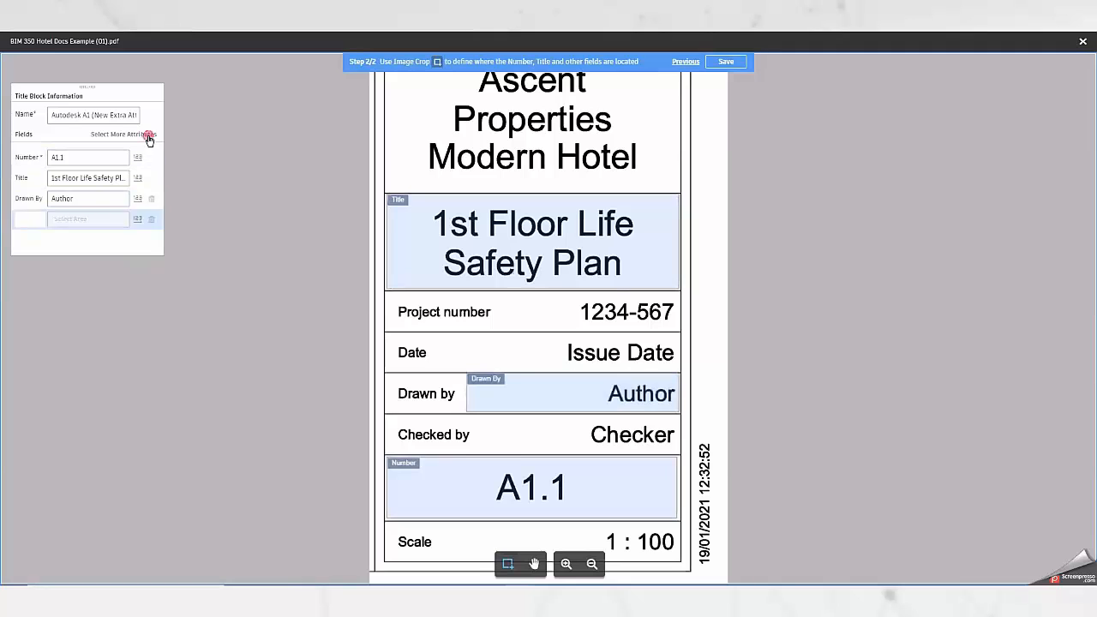
left_click(34, 225)
left_click(37, 246)
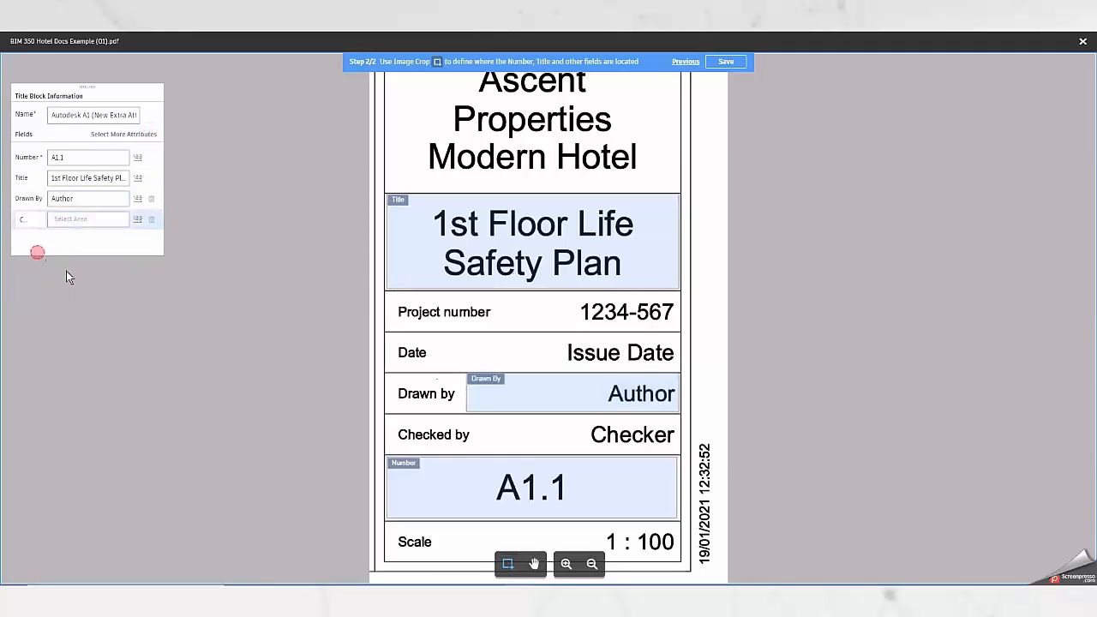
left_click_drag(679, 415, 473, 453)
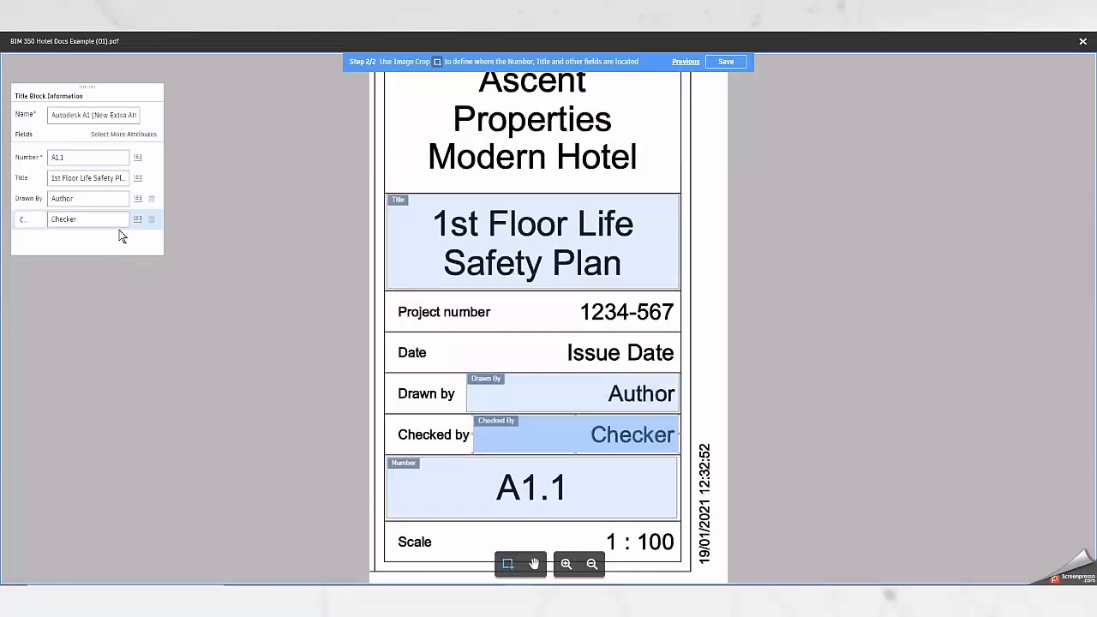
Add another attribute row to the title block definition and choose Date Issued for it.
left_click(138, 135)
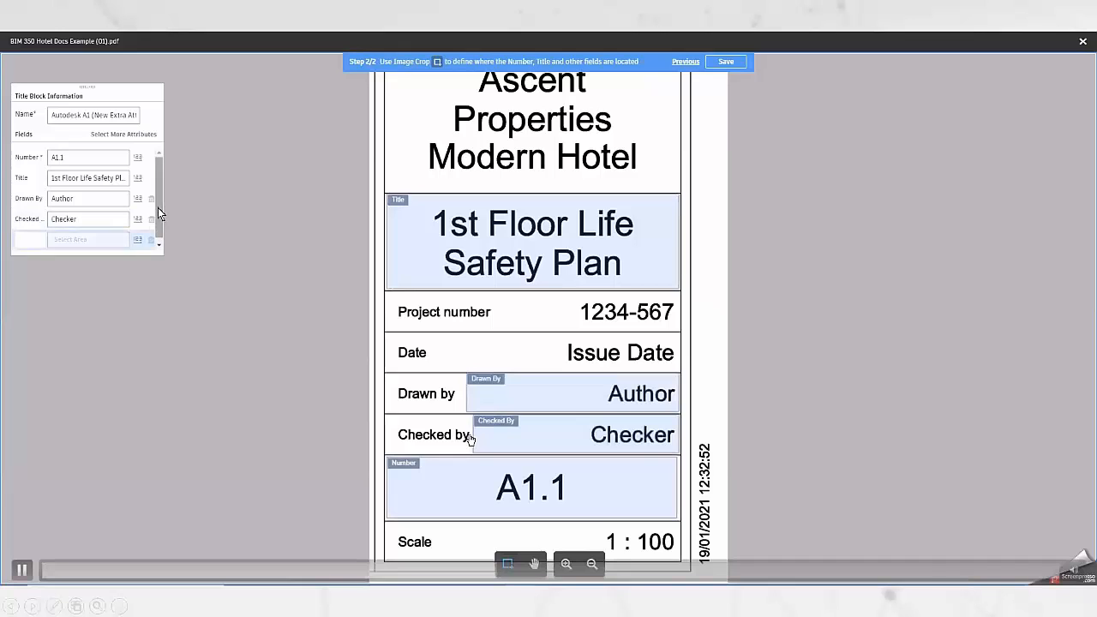
scroll(157, 212, "down", 1)
left_click(32, 237)
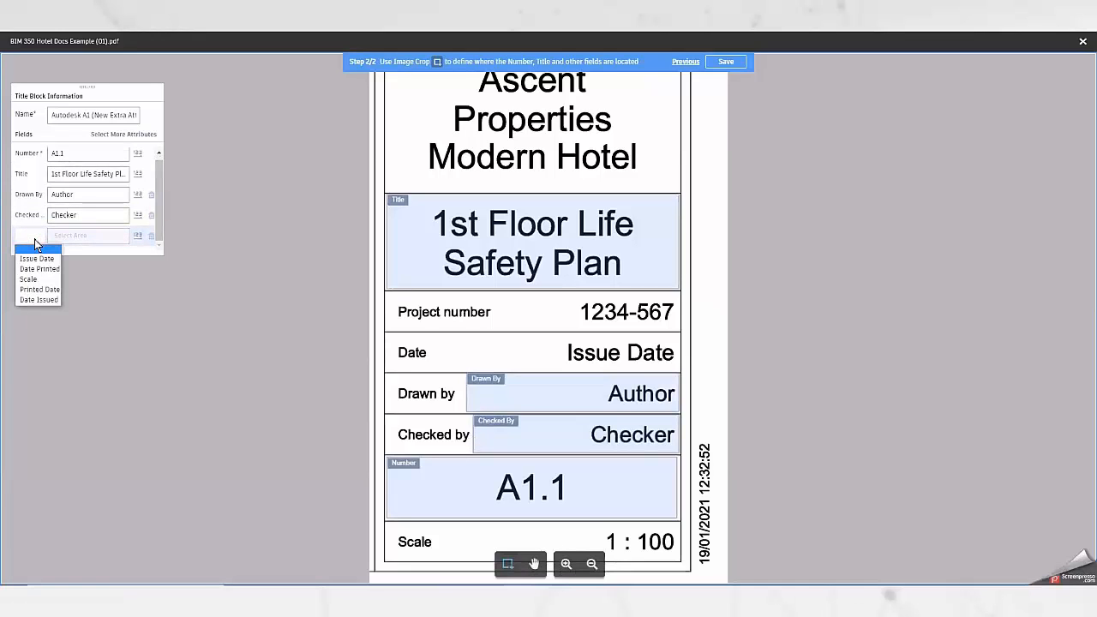
left_click(38, 299)
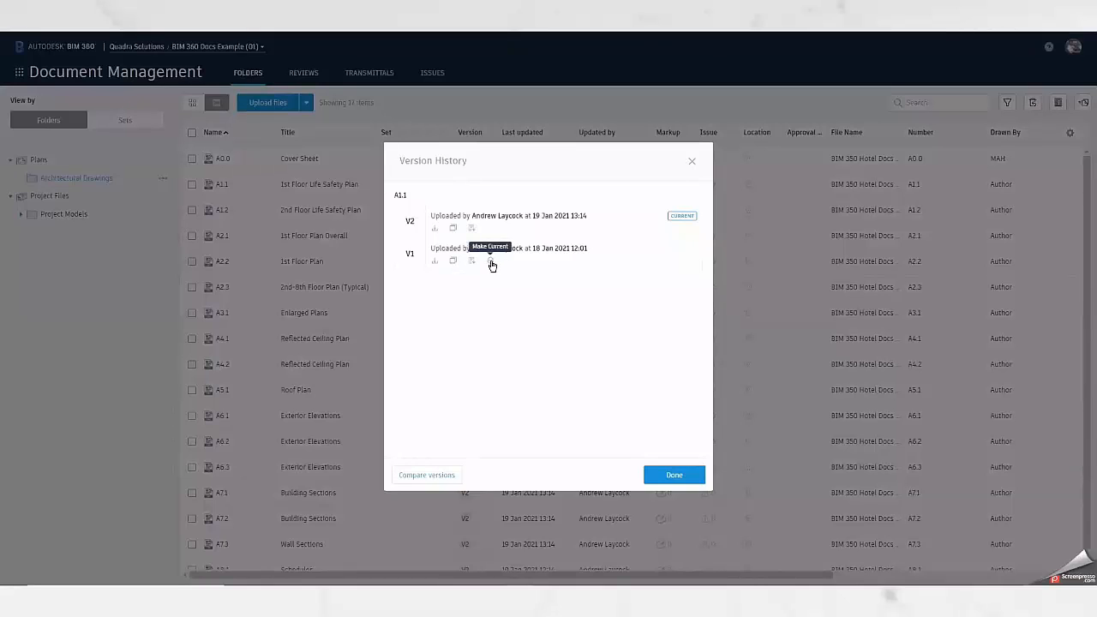
Close the version history of sheet A1.1 and return to the Architectural Drawings sheet list.
left_click(695, 165)
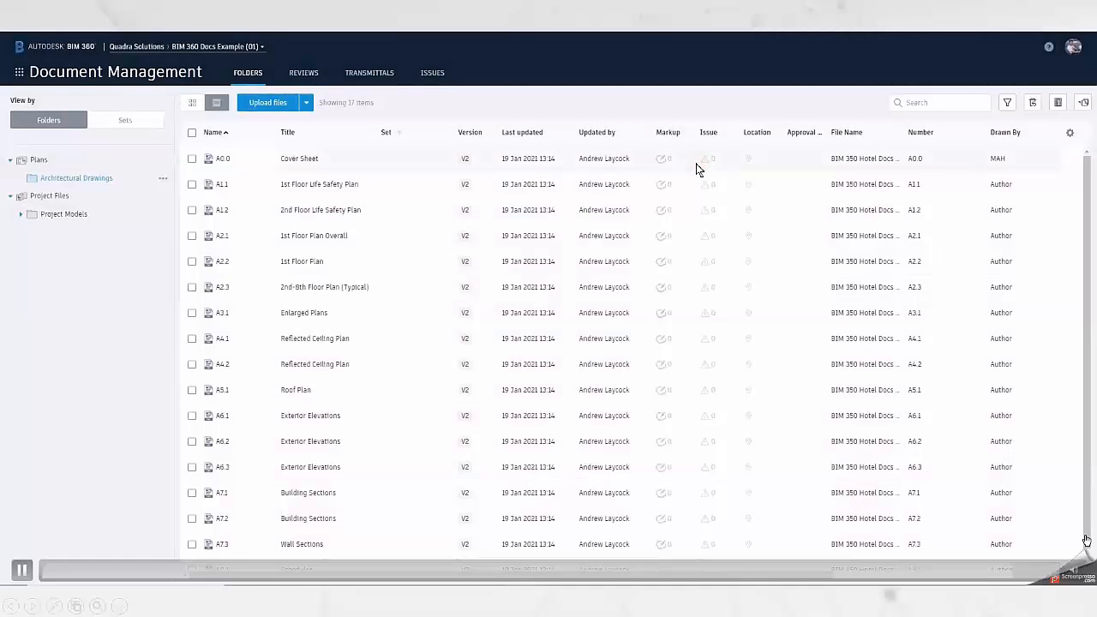
left_click(21, 72)
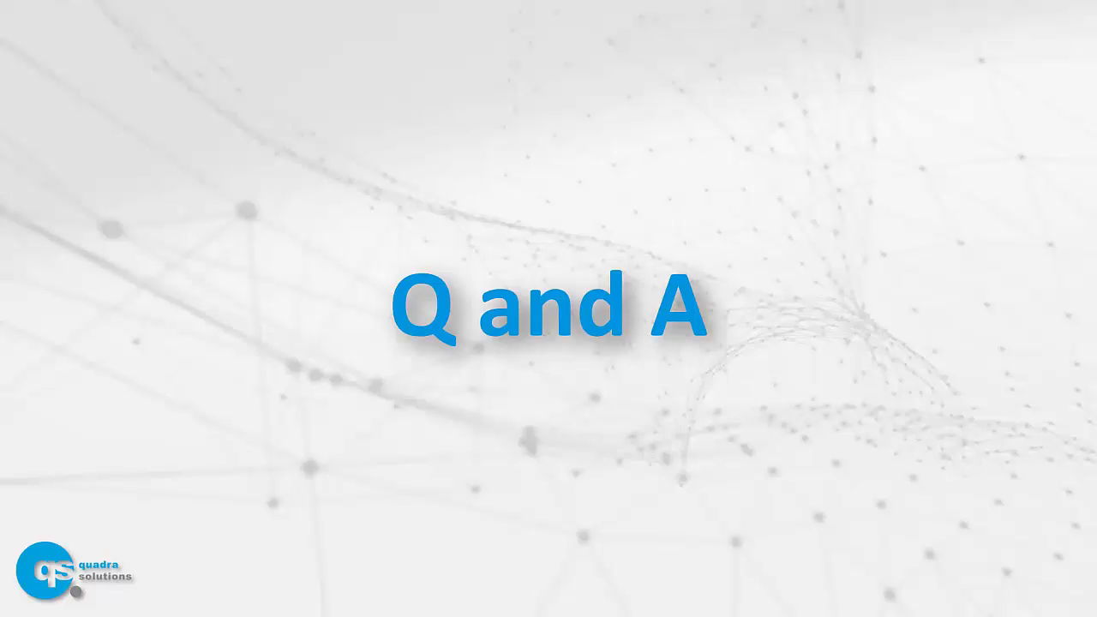
Switch from the Q and A slide to Chrome and show the Tech Talk 18-2-12 project's Architectural folder permissions.
key("alt+Tab")
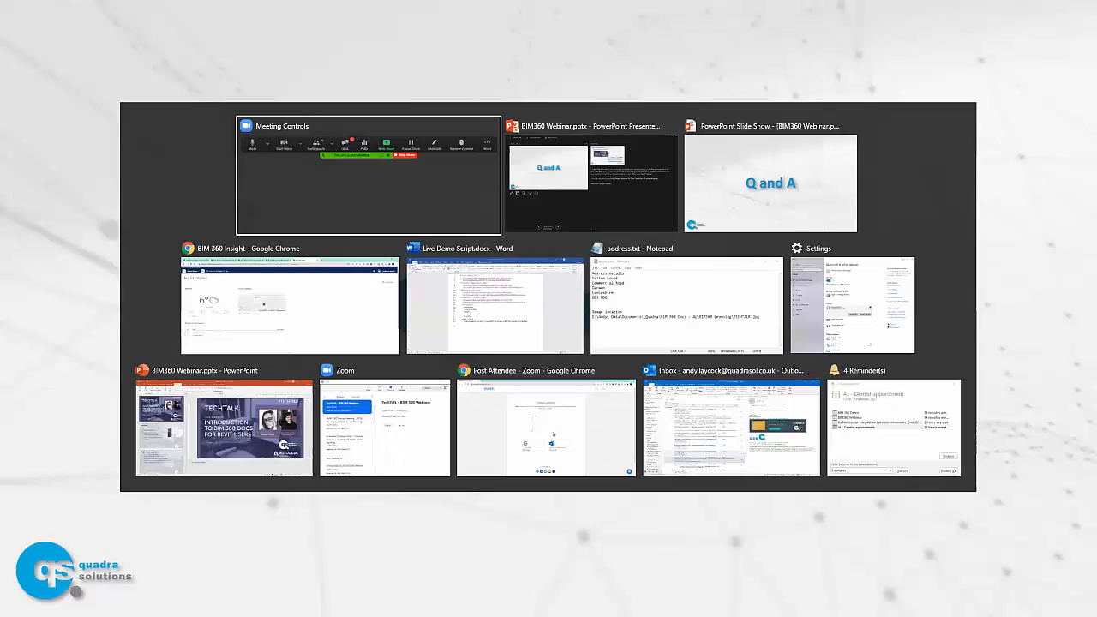
key("alt+Tab")
key("alt+Tab")
key("alt+Tab")
key("Escape")
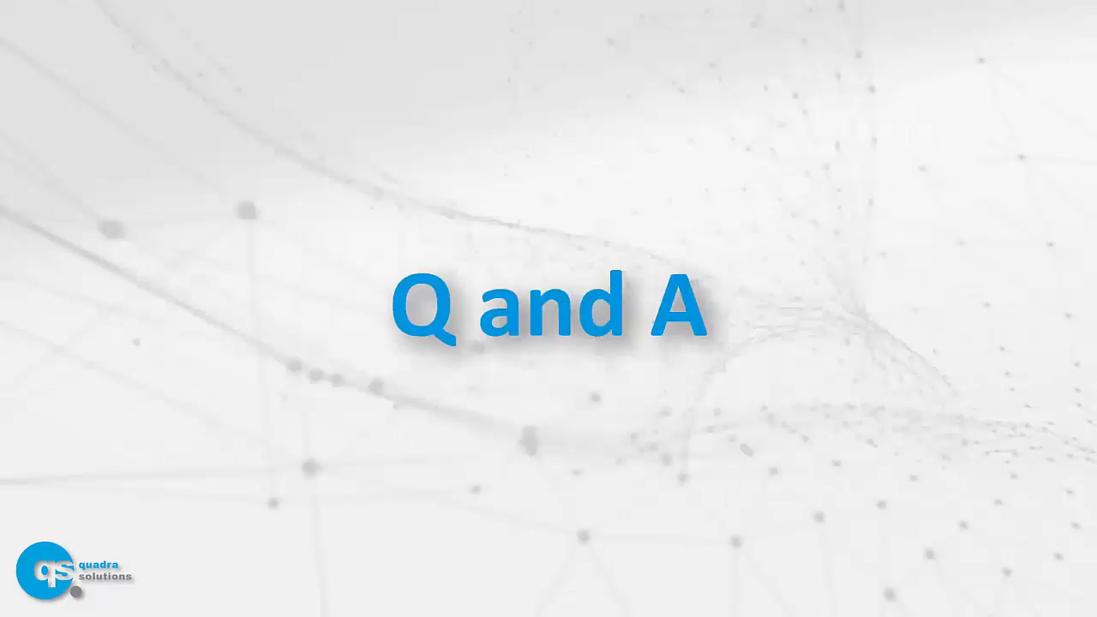
key("alt+Tab")
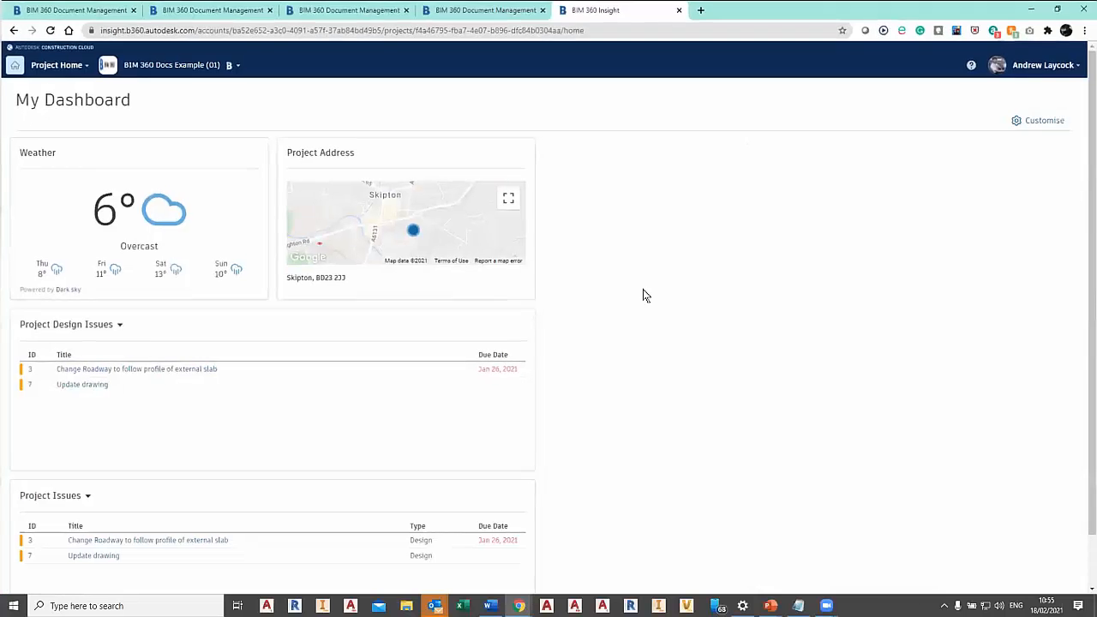
left_click(100, 19)
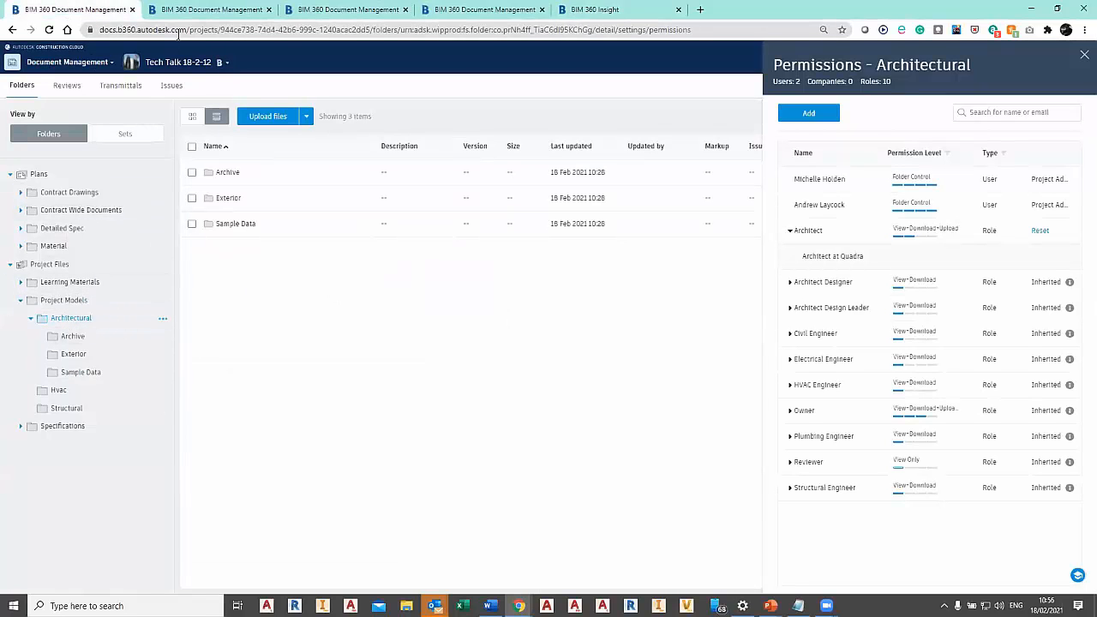
Switch to the BIM 360 Docs Example (01) project, review racadvancedsampleproject2021.rvt's version history in Project Models > Architectural, and open that model.
left_click(201, 16)
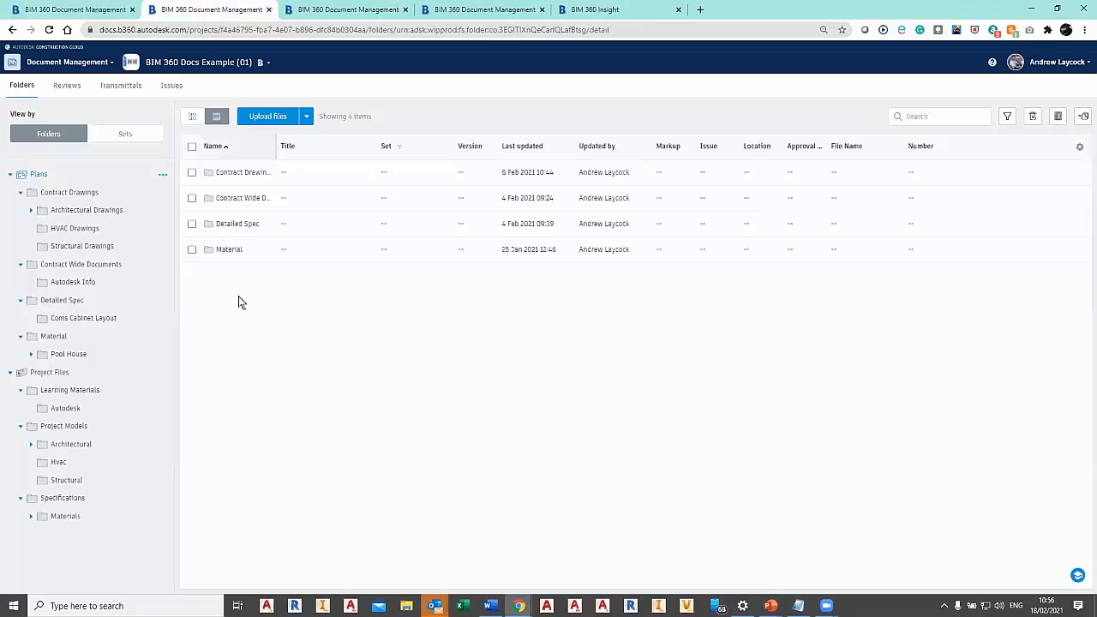
left_click(92, 426)
left_click(102, 444)
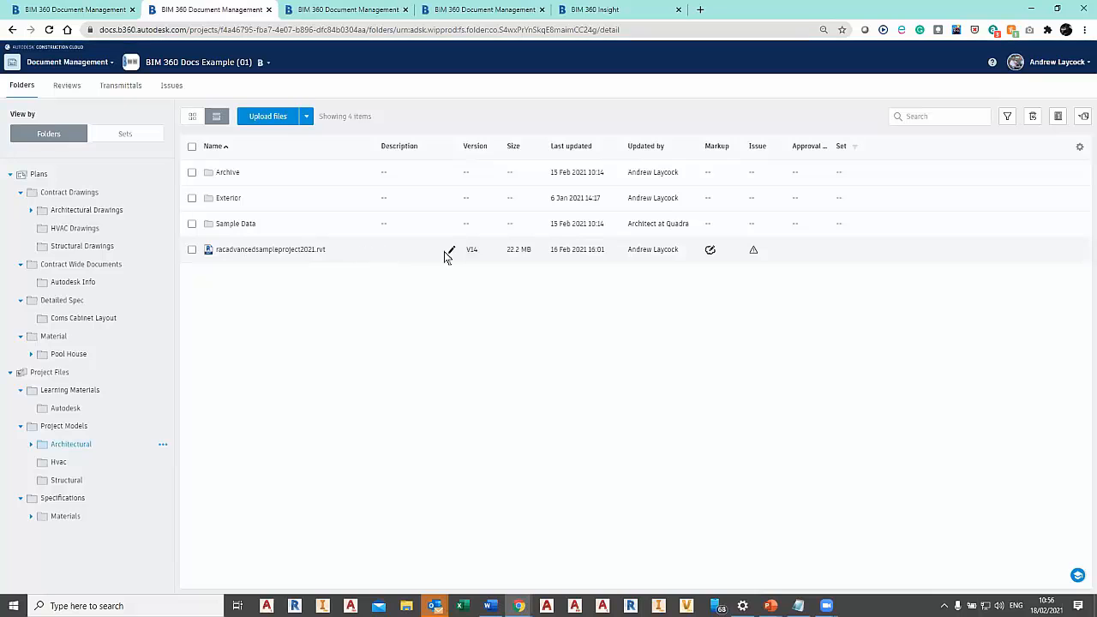
left_click(471, 249)
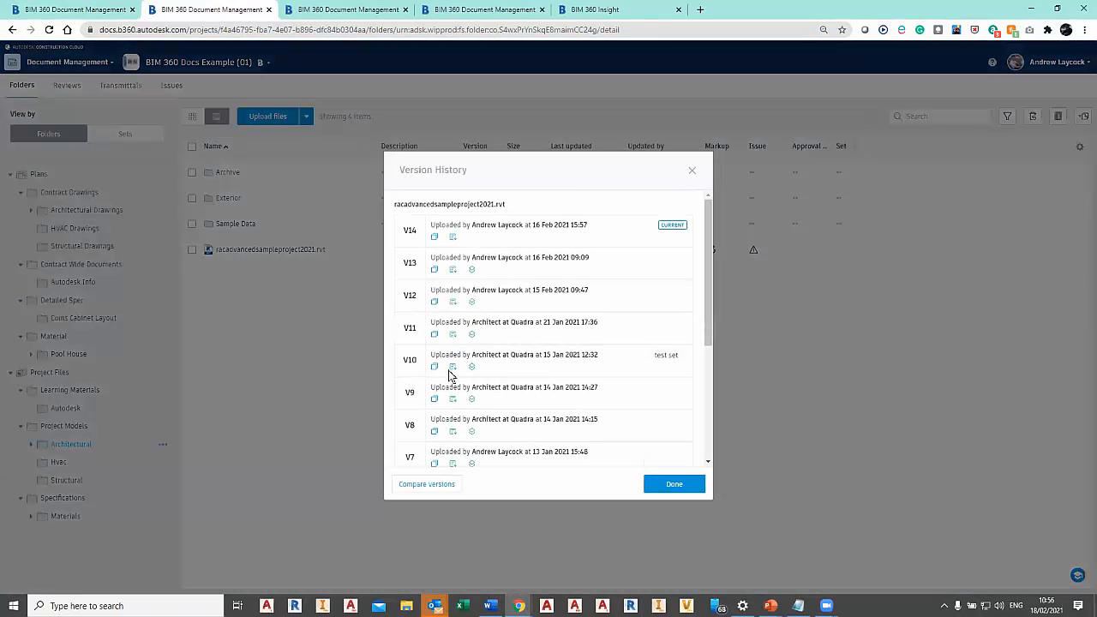
scroll(696, 317, "down", 1)
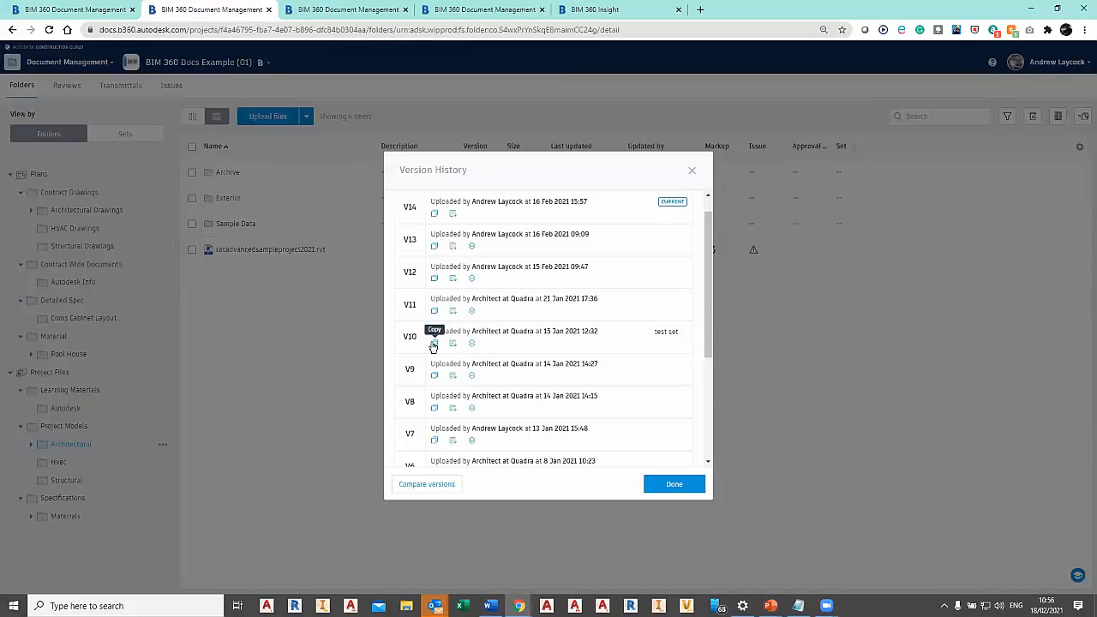
left_click(692, 171)
left_click(291, 250)
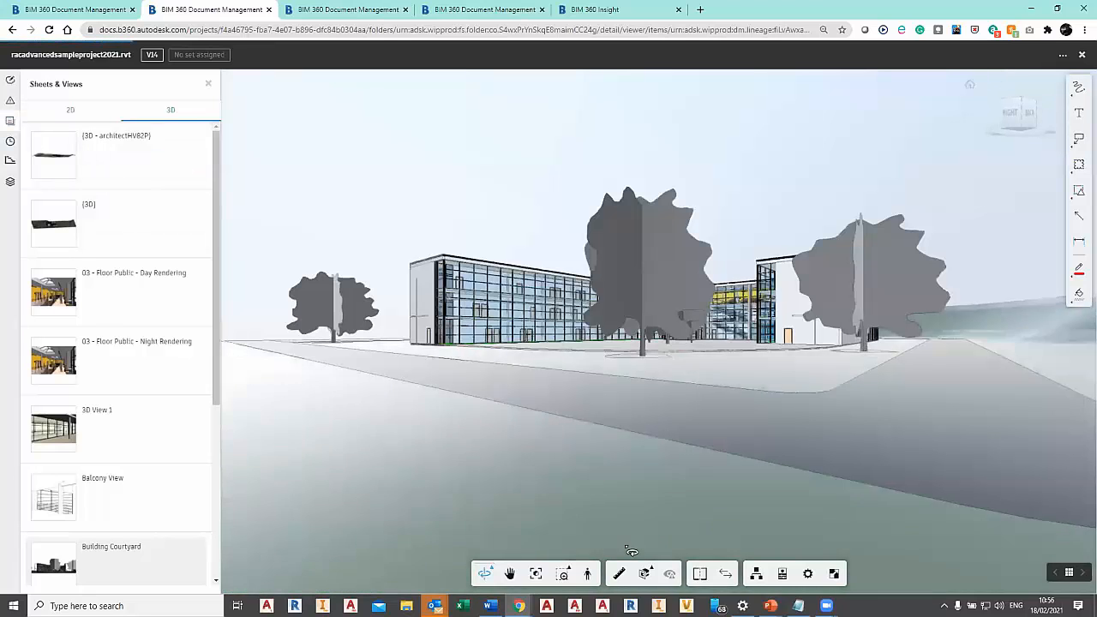
left_click(725, 574)
left_click(705, 175)
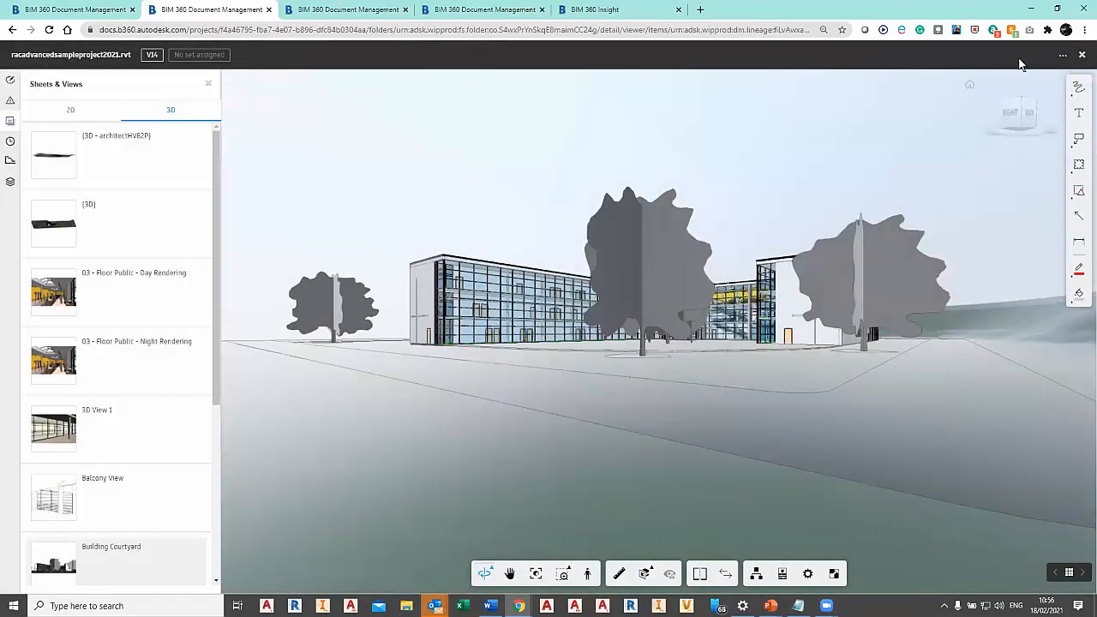
left_click(1063, 55)
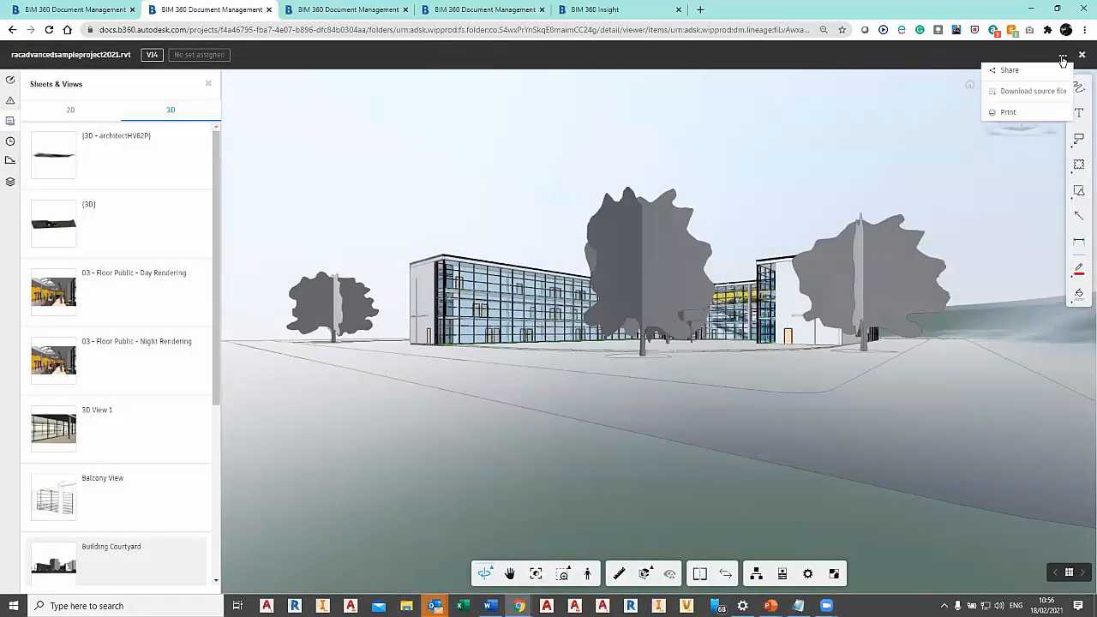
left_click(697, 399)
left_click(697, 400)
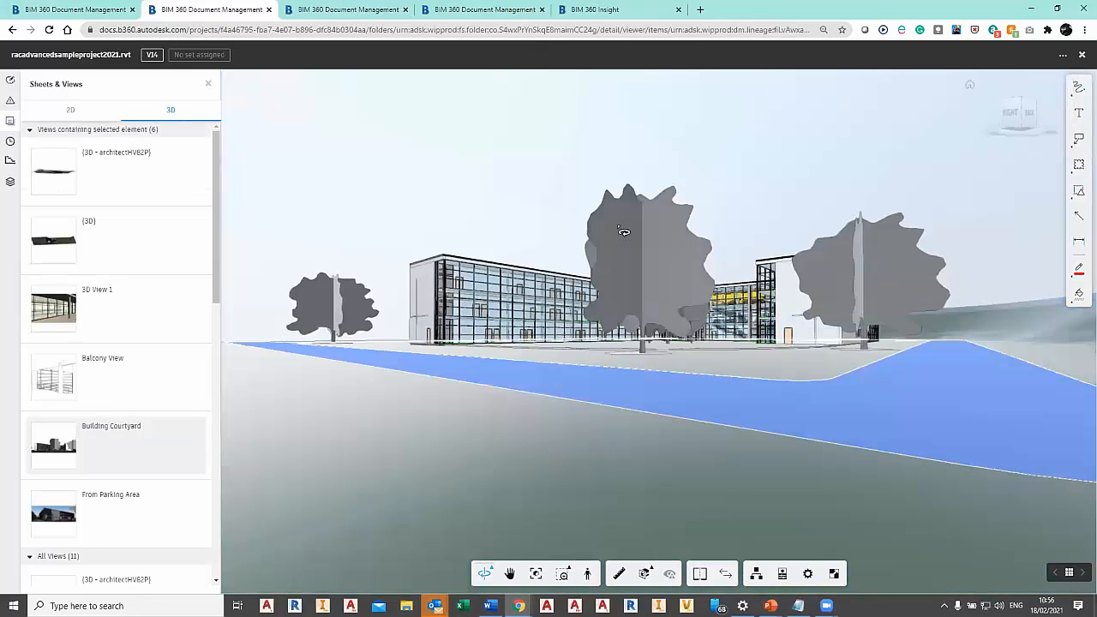
left_click(606, 162)
Show the model's {3D} view and try to compare version v14 with the {3D} view of version v10.
left_click(117, 238)
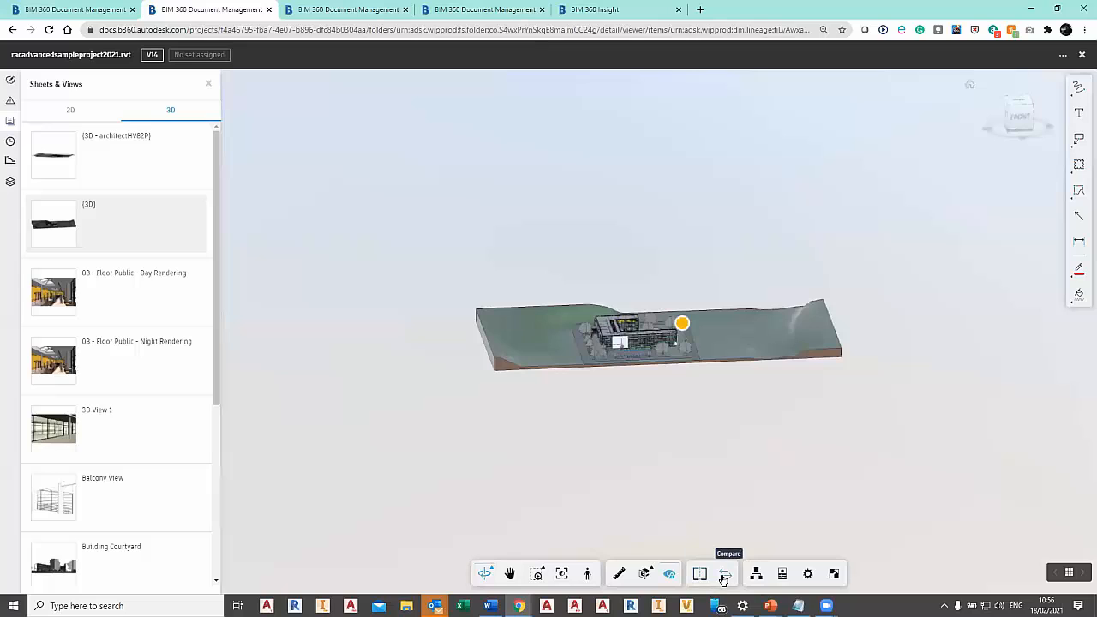
left_click(724, 575)
left_click(607, 365)
scroll(600, 393, "down", 3)
left_click(597, 388)
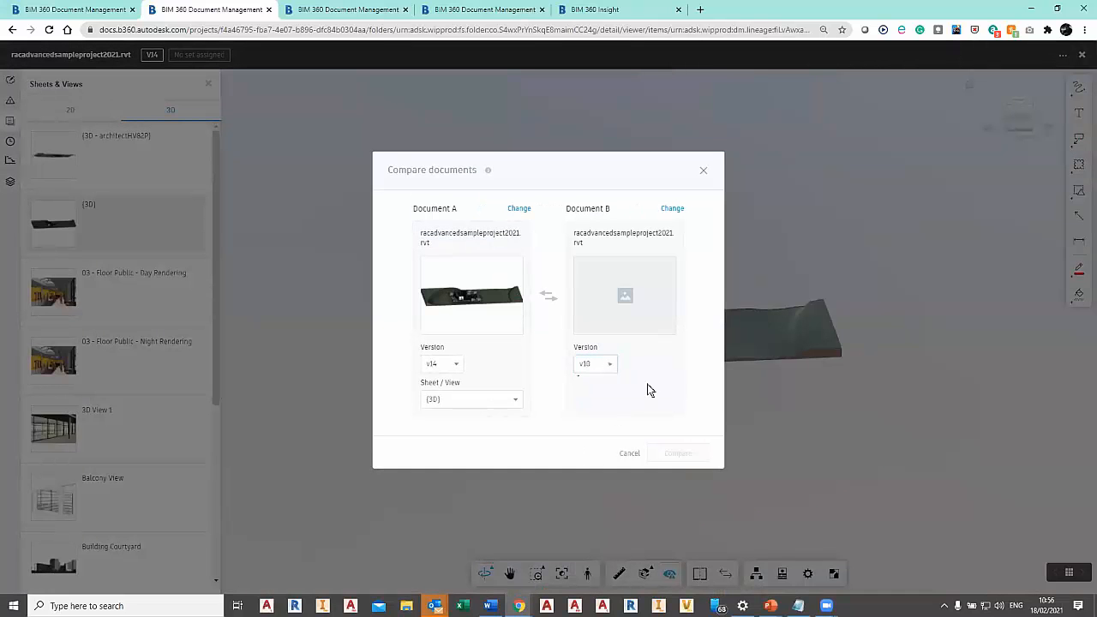
left_click(671, 409)
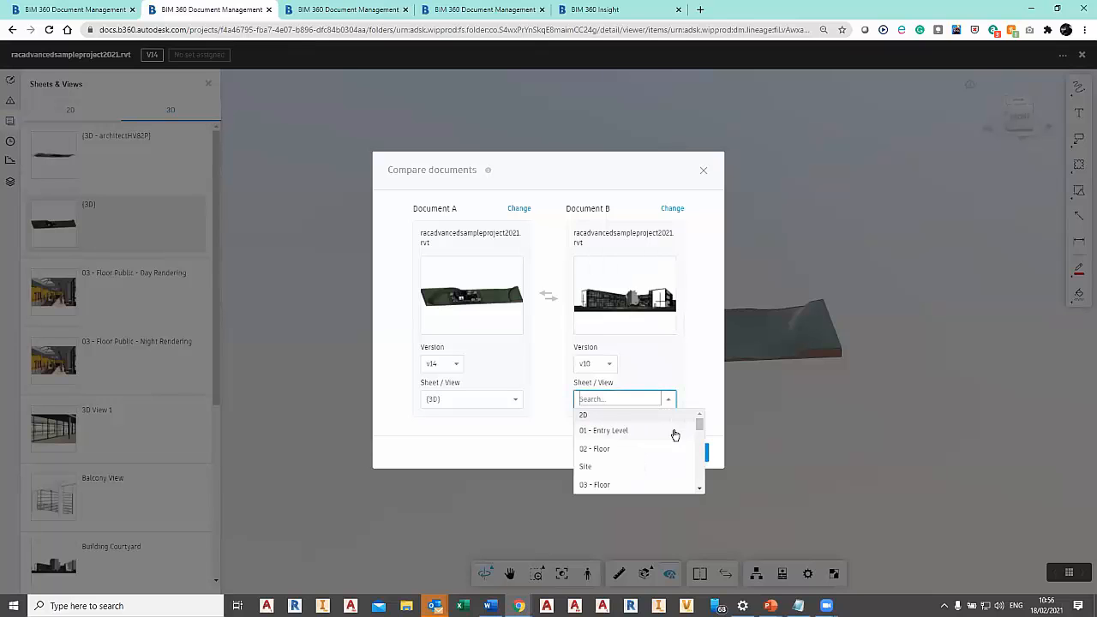
left_click_drag(703, 422, 700, 468)
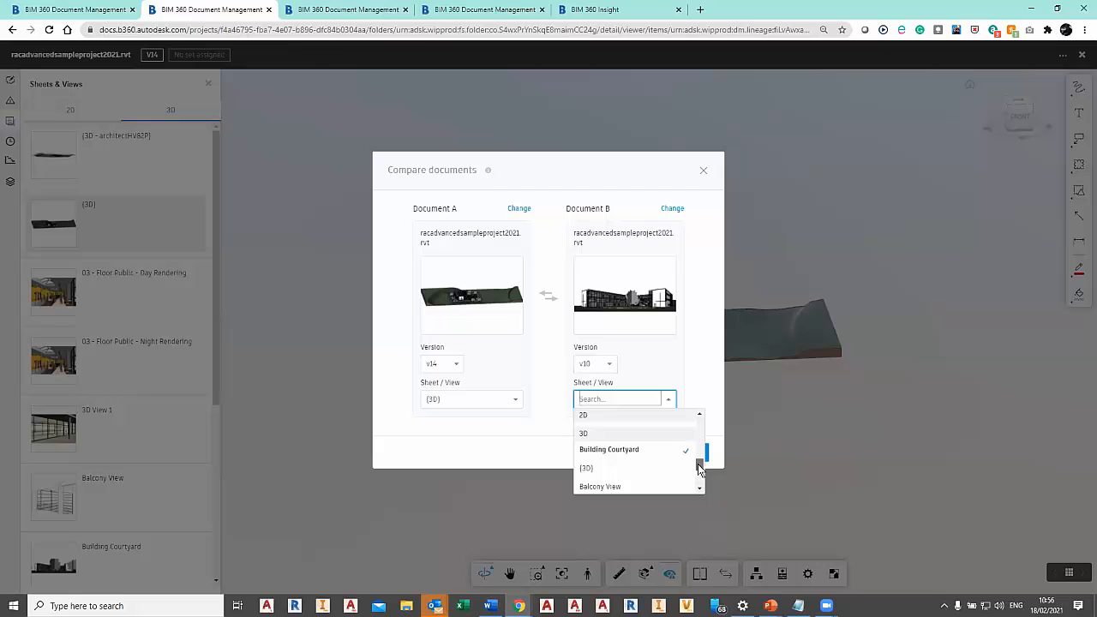
left_click(601, 468)
left_click(671, 452)
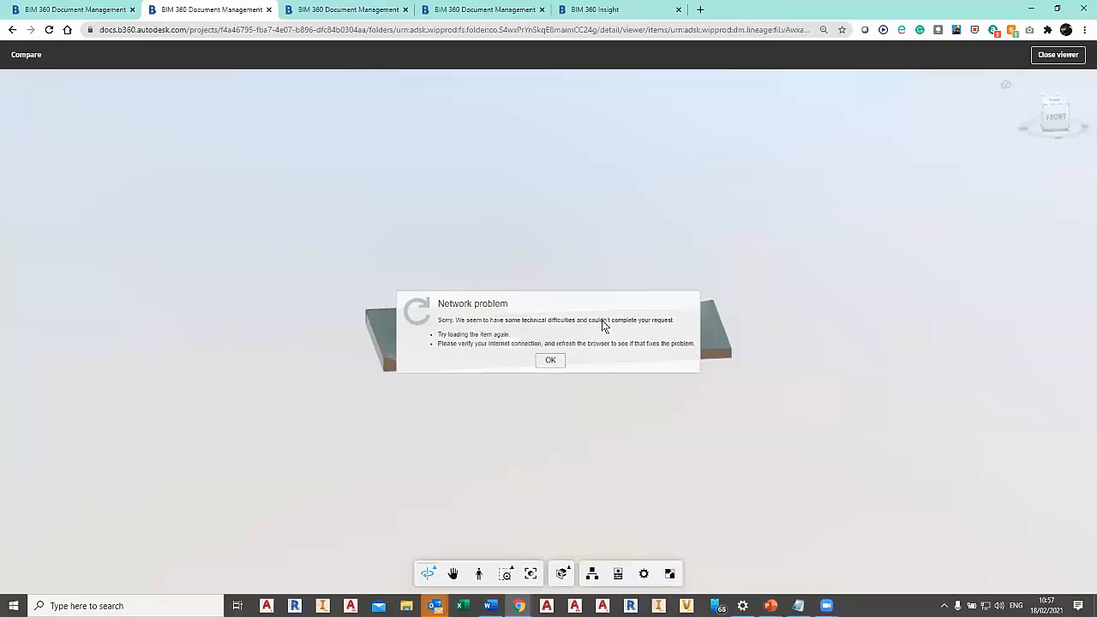
Dismiss the error message, look at the model from a higher angle and close the comparison viewer.
left_click(546, 364)
left_click_drag(637, 400, 580, 428)
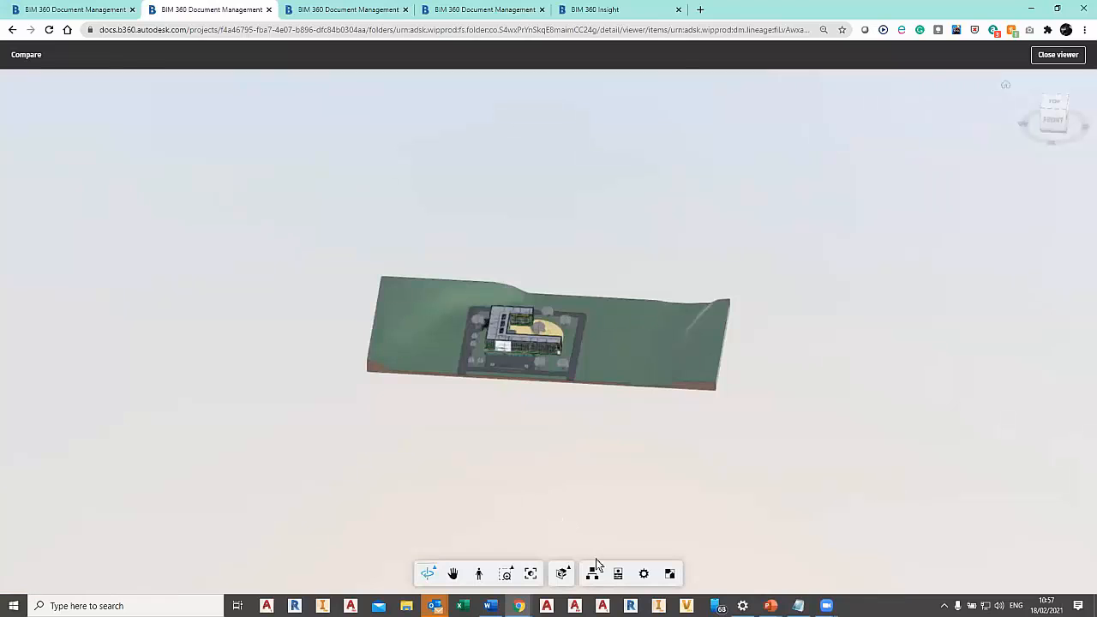
left_click(1060, 57)
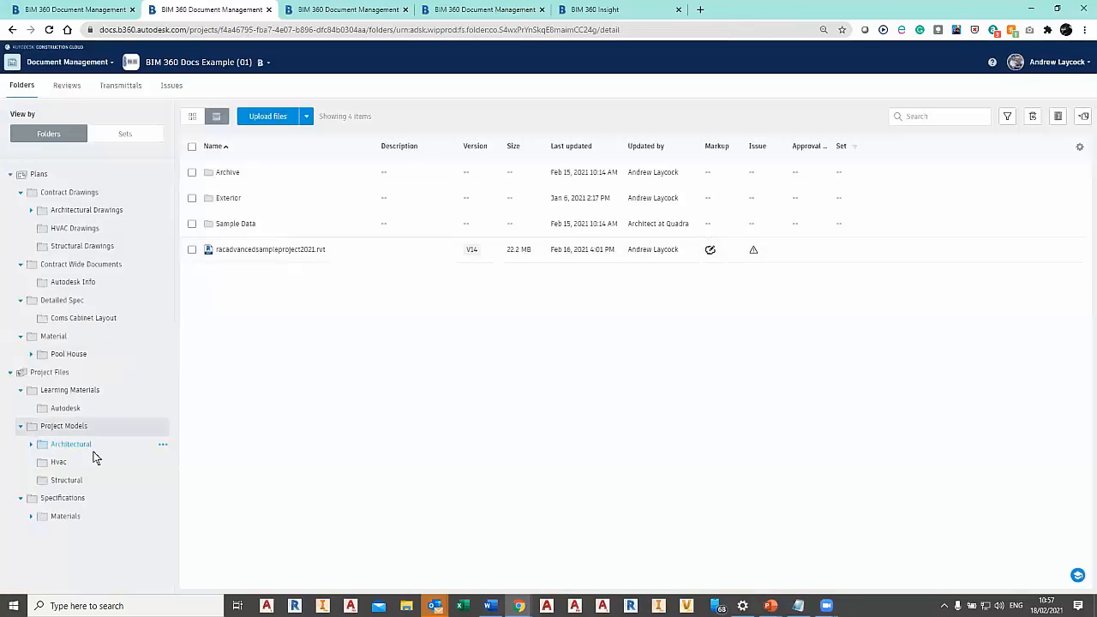
Open BIM Sample Structural.rvt from the Structural folder and compare the {3D} views of versions v5 and v4.
left_click(75, 481)
left_click(275, 175)
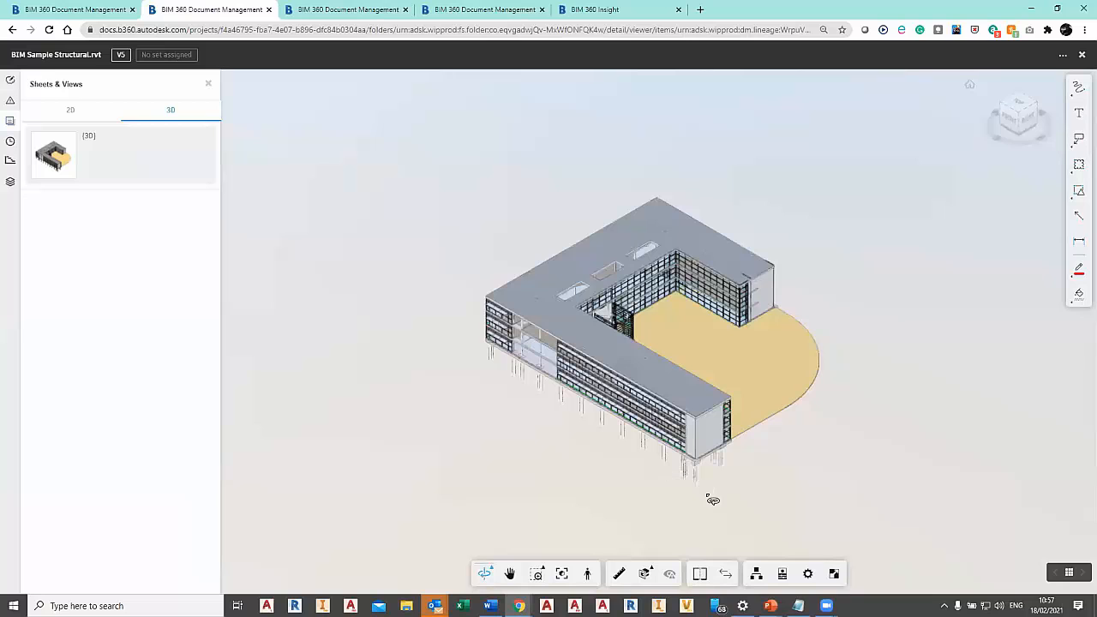
left_click(725, 573)
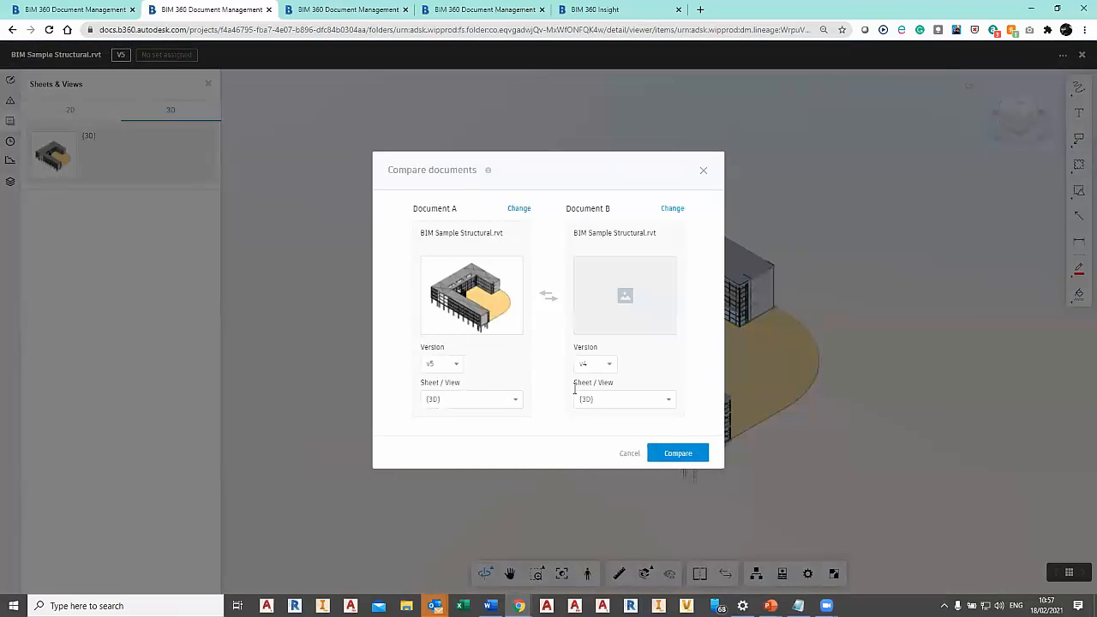
left_click(609, 365)
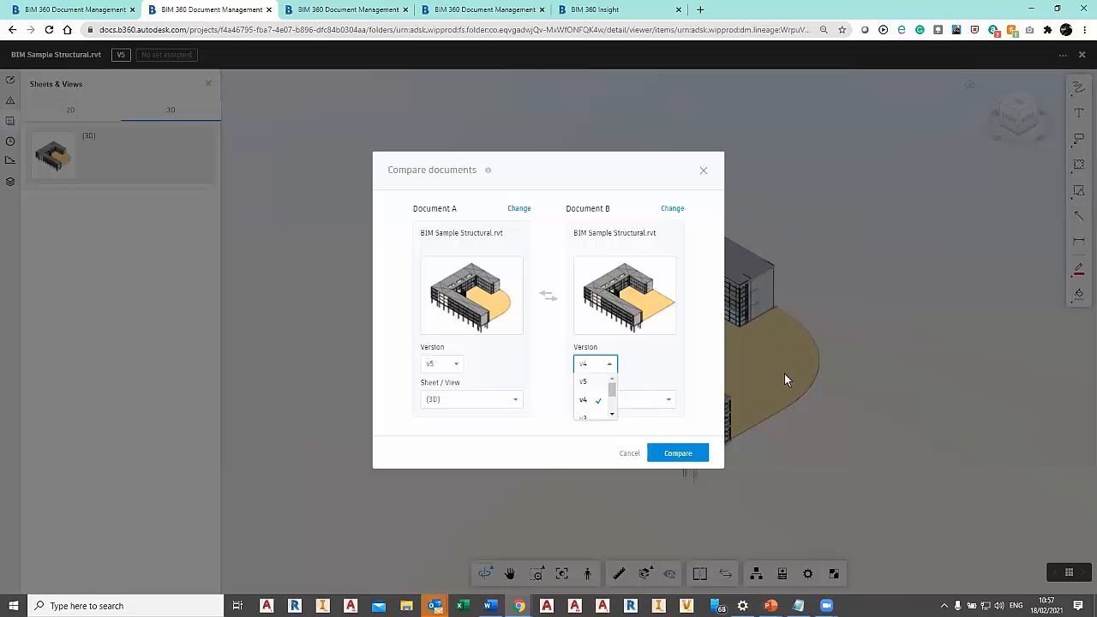
left_click(676, 453)
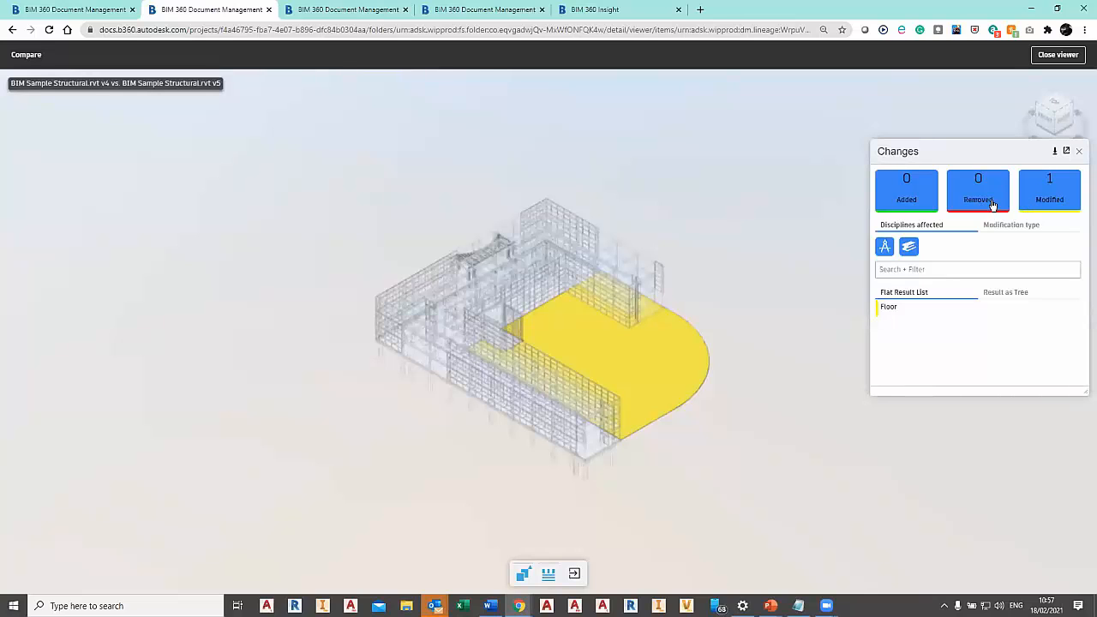
Inspect the modified Floor by alternating between its v4 and v5 shapes, then close its change information.
left_click(1065, 202)
left_click(1066, 202)
left_click(908, 314)
left_click(91, 219)
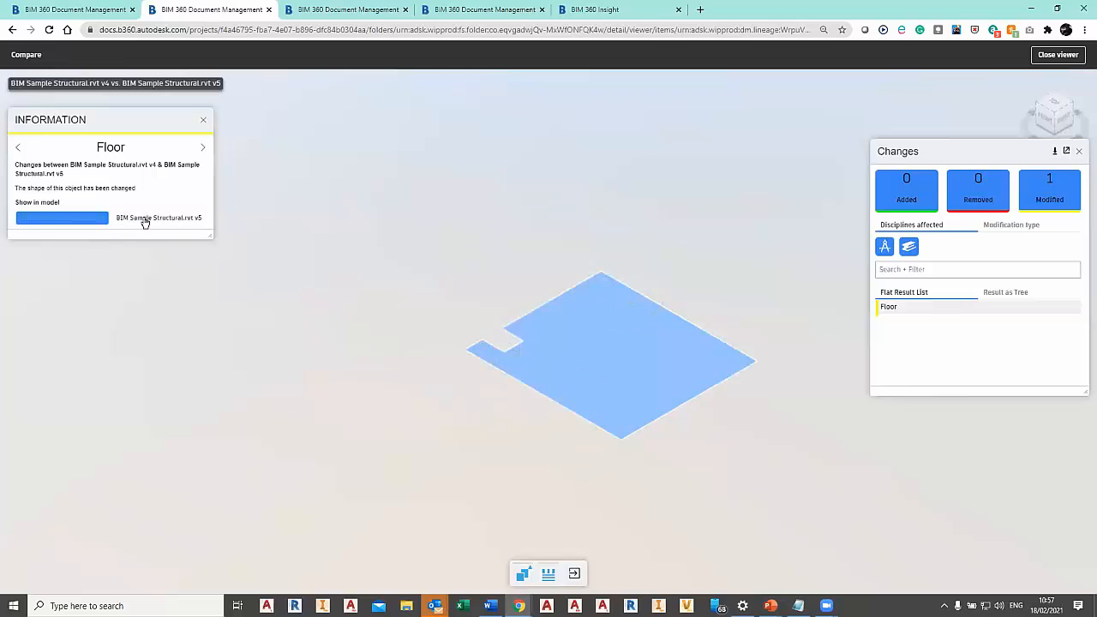
left_click(122, 220)
left_click(66, 217)
left_click(144, 221)
left_click(105, 221)
left_click(203, 120)
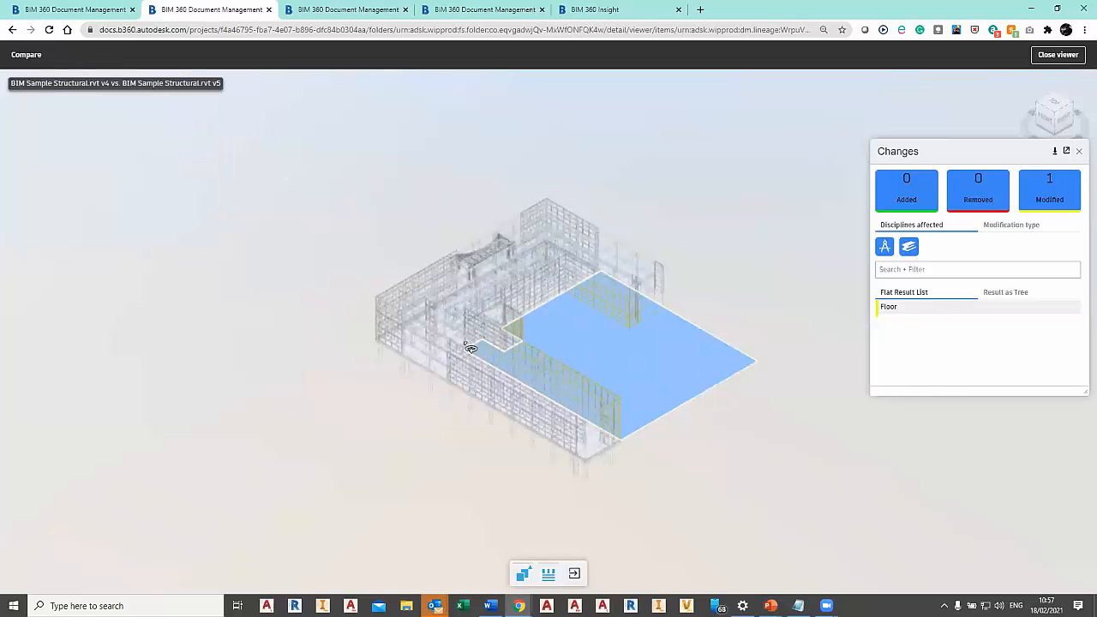
Close the comparison viewer, view the version history of BIM Sample Structural.rvt and return to the Structural folder.
left_click(1070, 60)
left_click(470, 173)
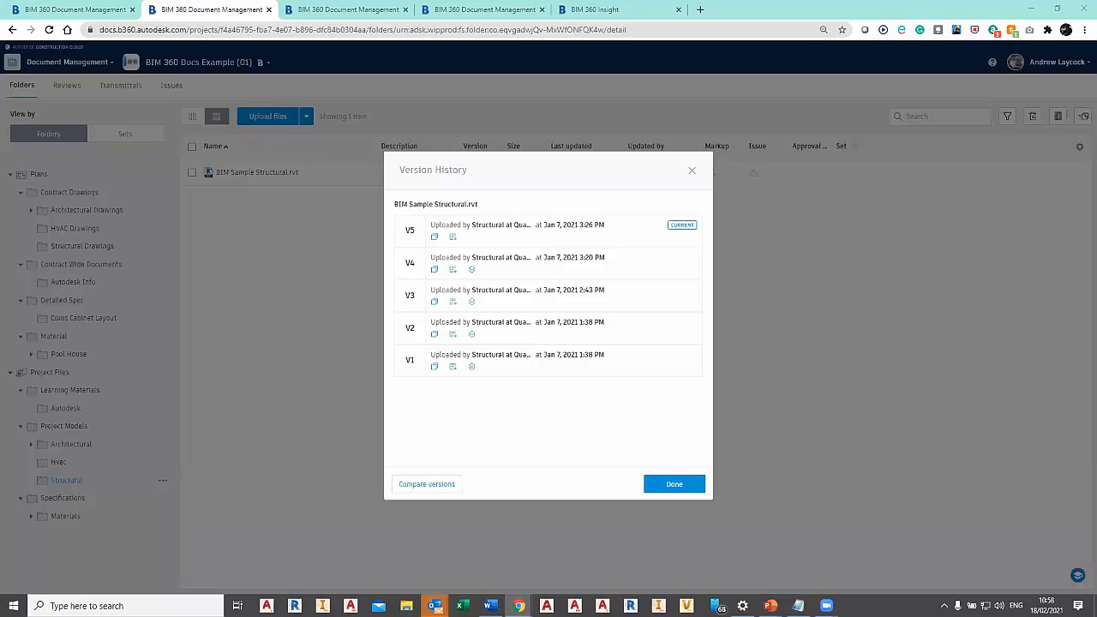
left_click(694, 172)
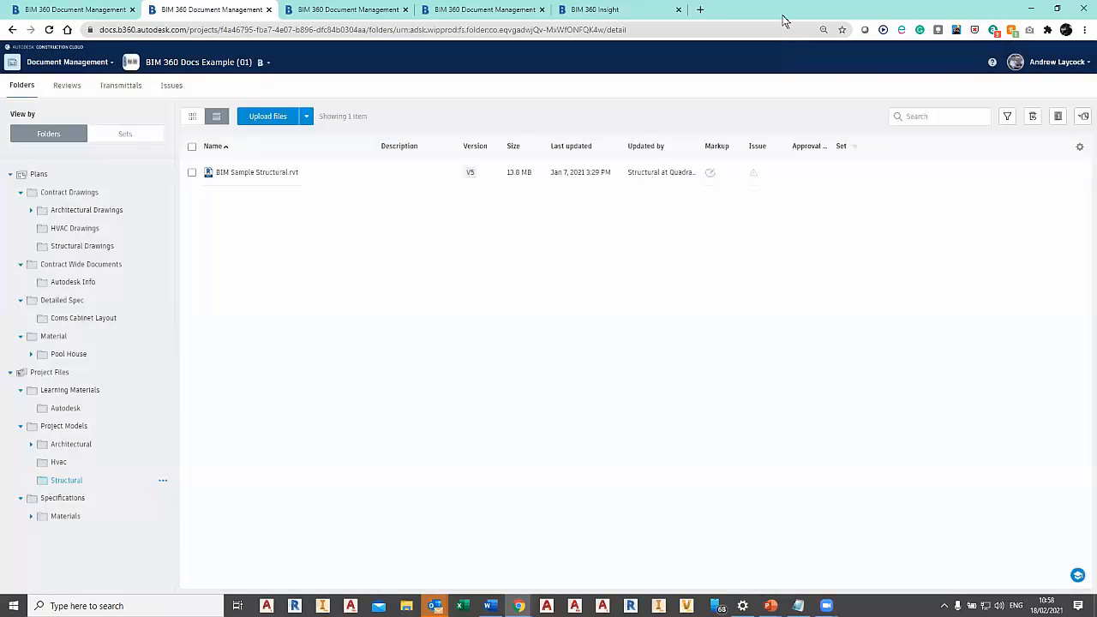
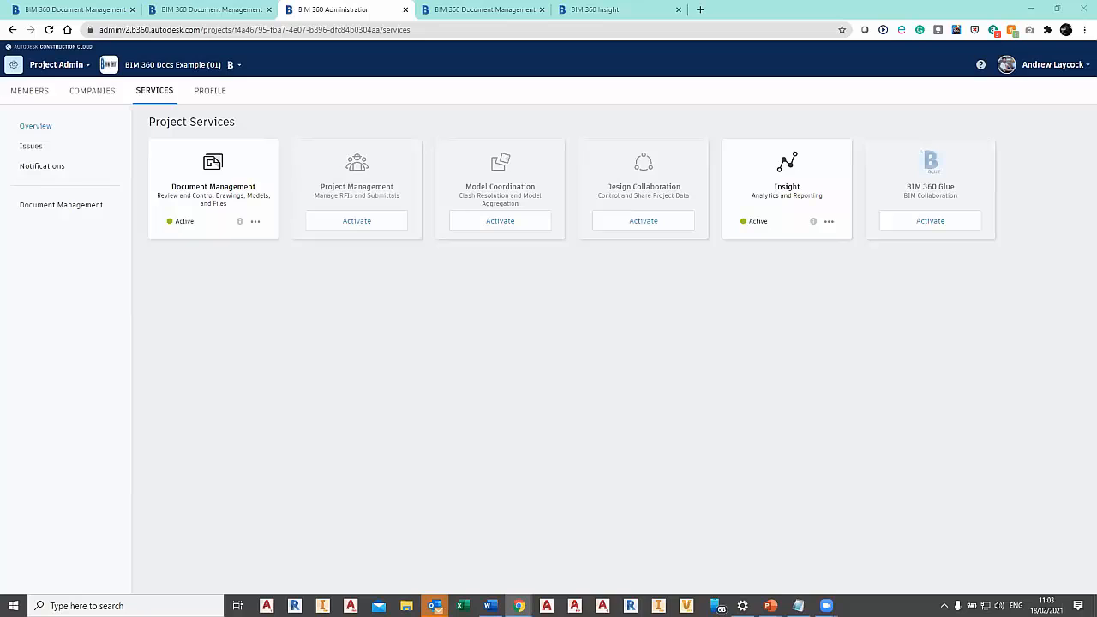
View the profile and member list of the BIM 360 Docs Example (01) project and go to its Project Home.
left_click(212, 92)
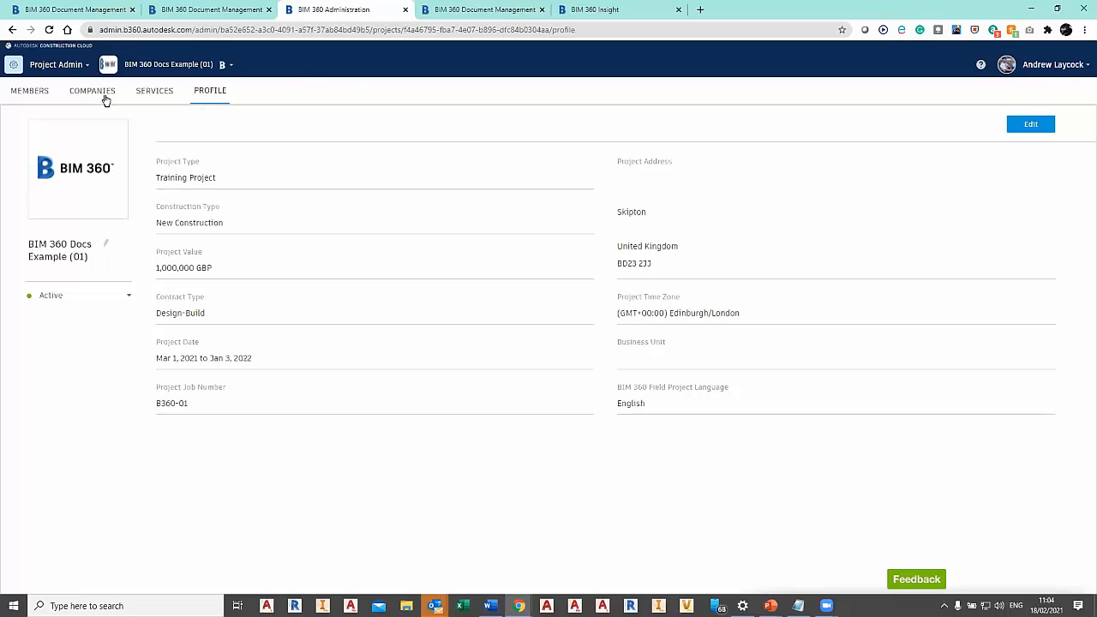
left_click(32, 92)
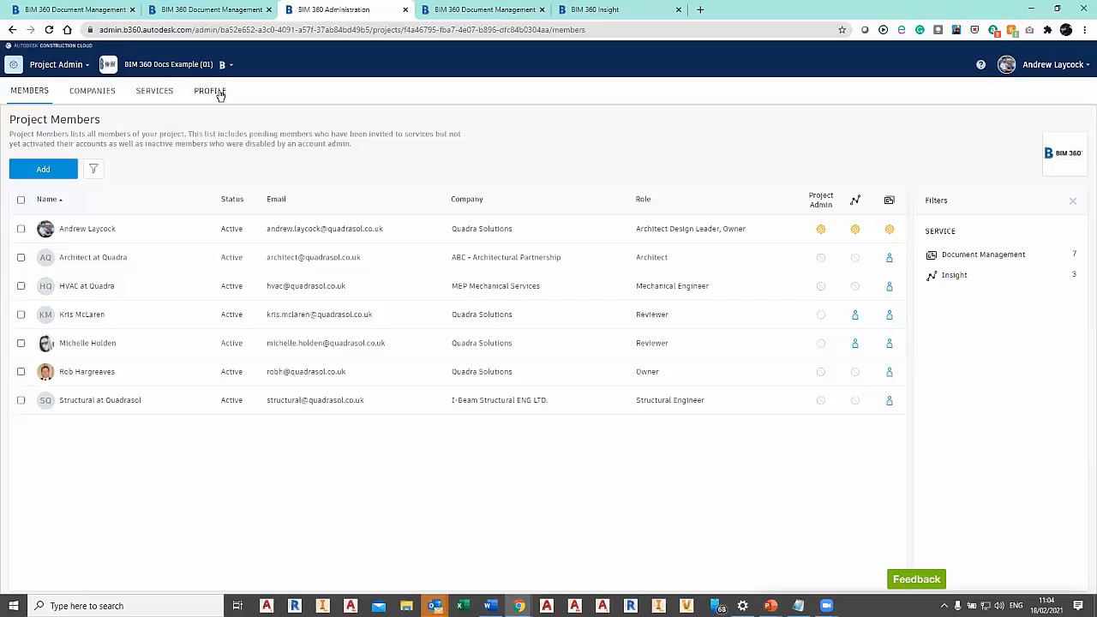
left_click(48, 67)
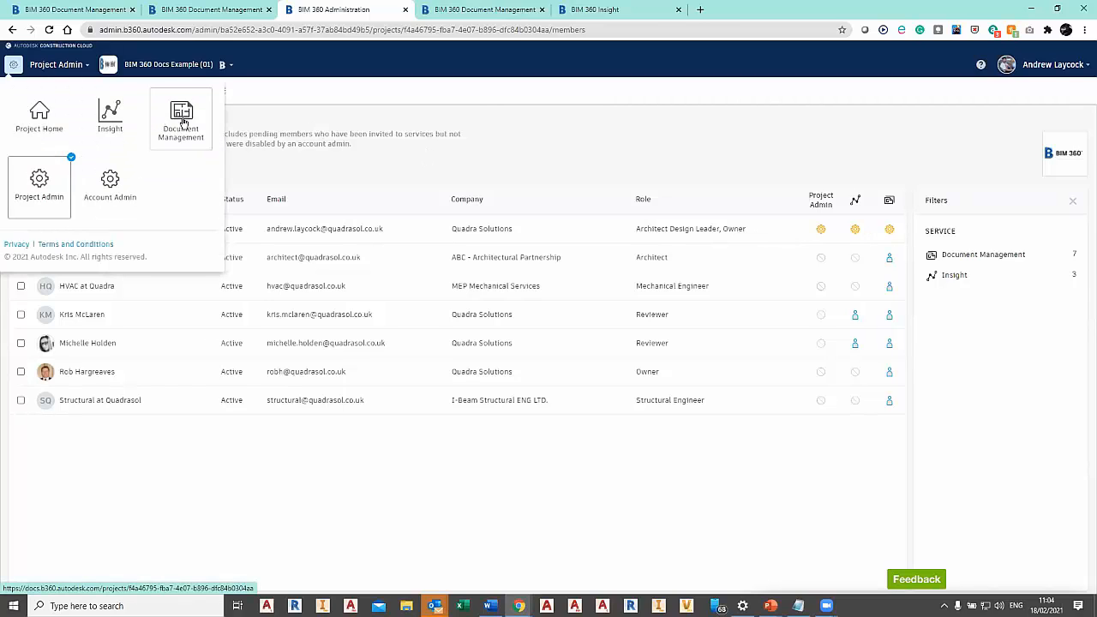
left_click(41, 116)
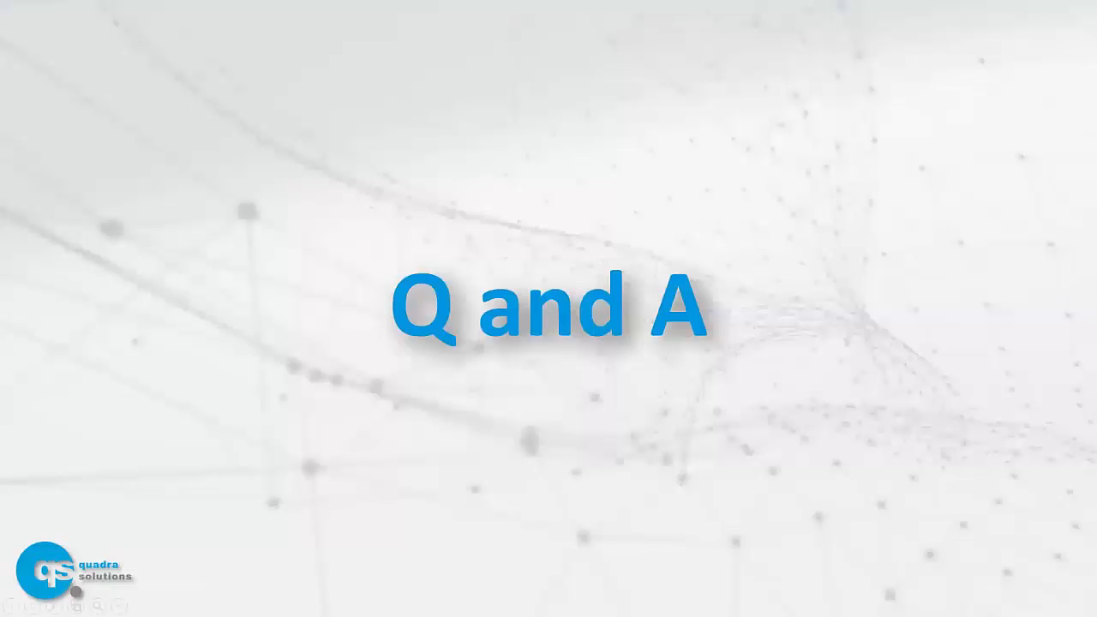
key("Right")
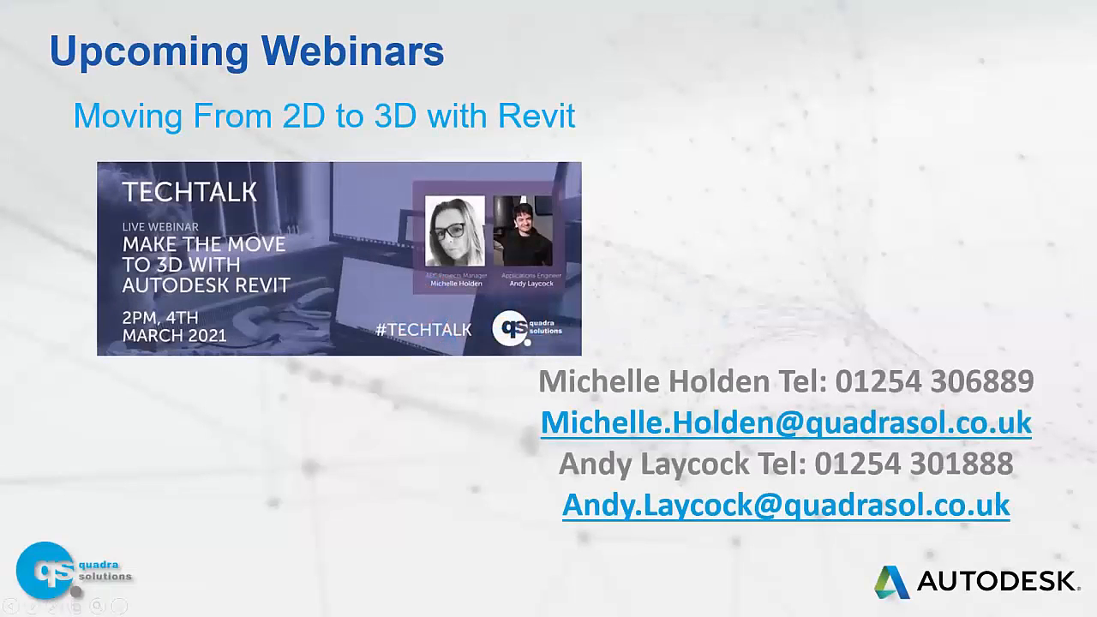